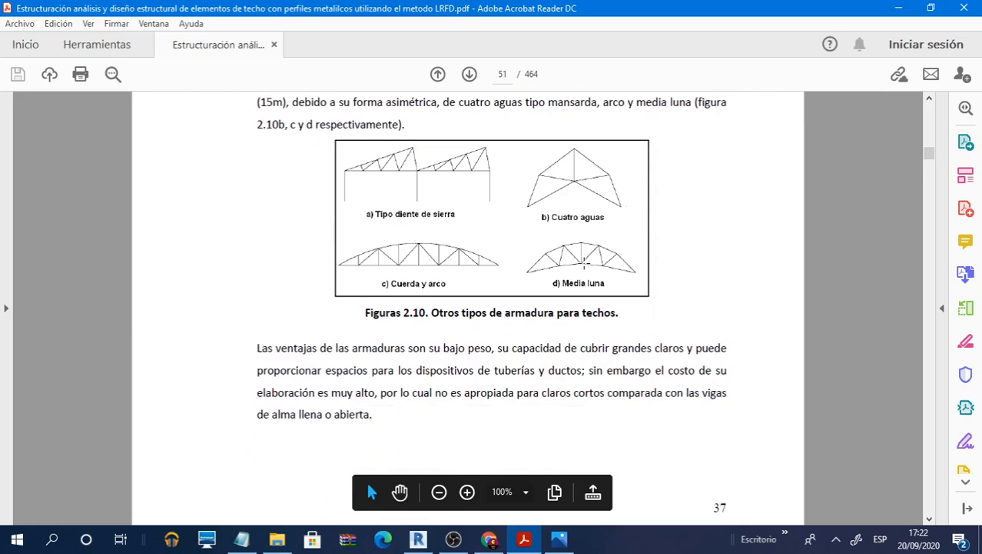
Examine the roof truss types in figures 2.9 and 2.10 of the PDF and in the CERCAS COMUNES.jpg image
scroll(503, 274, "up", 6)
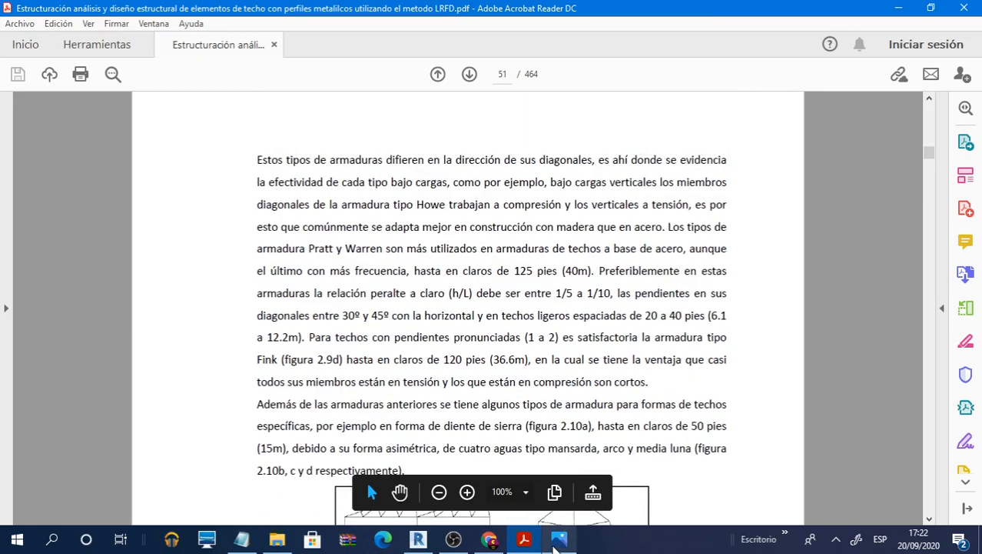
left_click(559, 538)
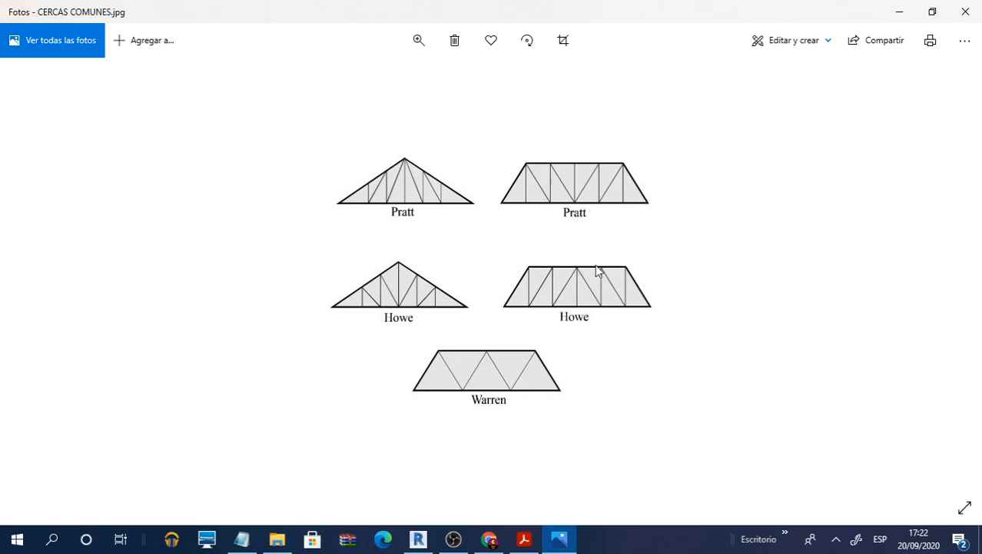
left_click(899, 11)
scroll(519, 209, "up", 2)
scroll(477, 266, "down", 6)
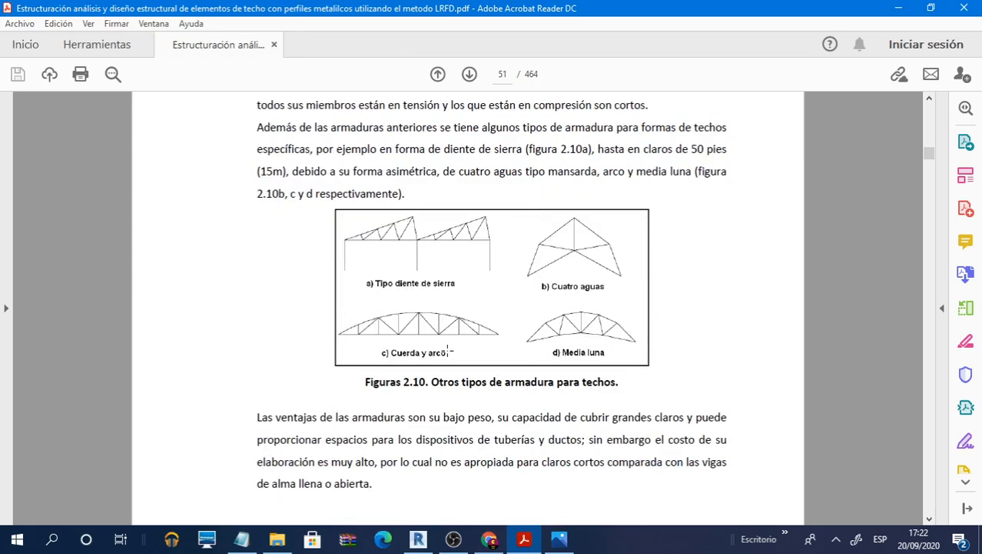
scroll(542, 331, "up", 10)
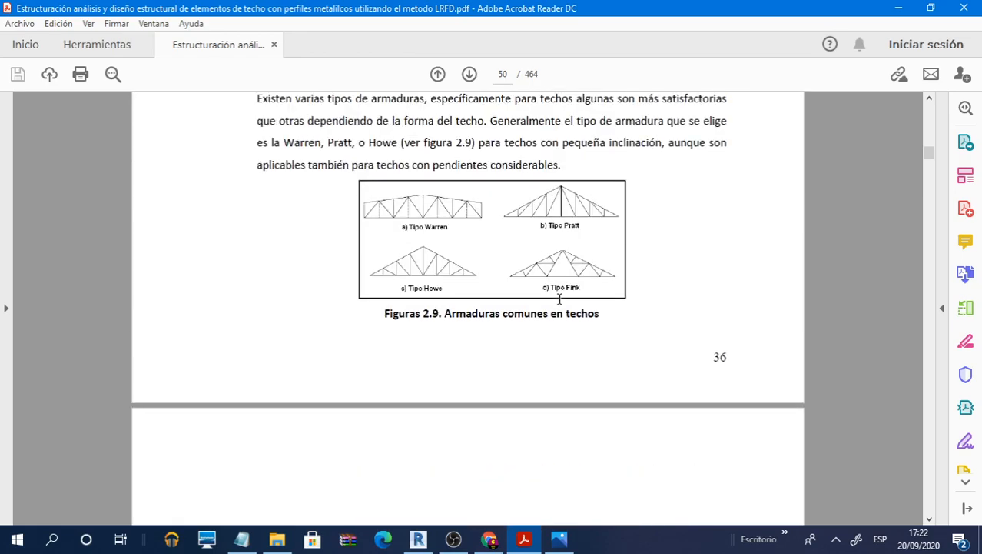
scroll(359, 367, "up", 2)
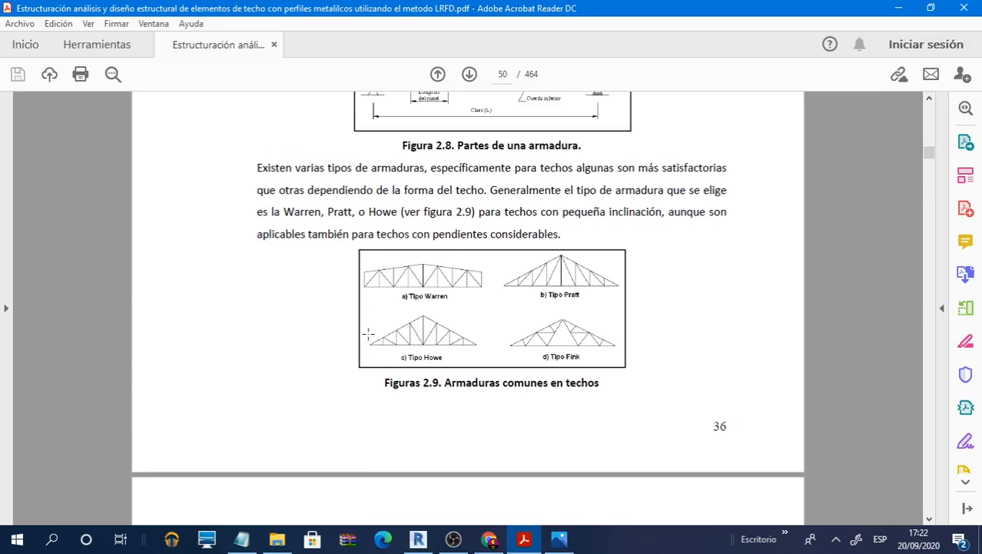
scroll(477, 282, "down", 2)
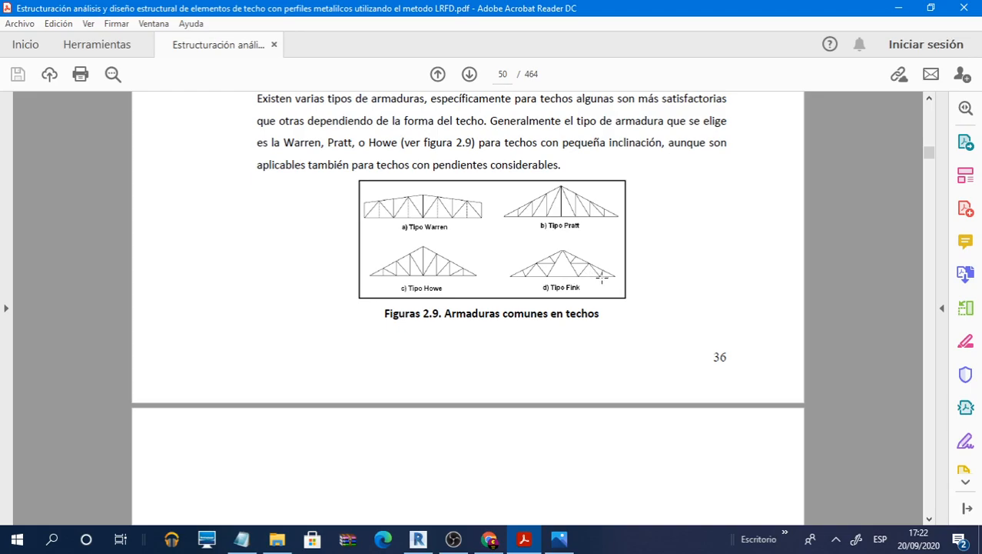
scroll(603, 275, "down", 10)
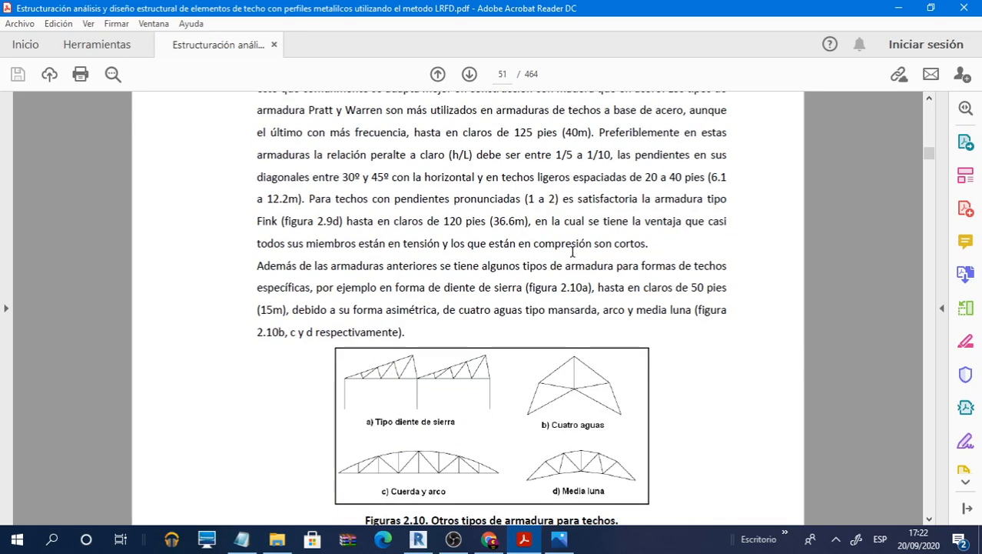
scroll(572, 250, "down", 3)
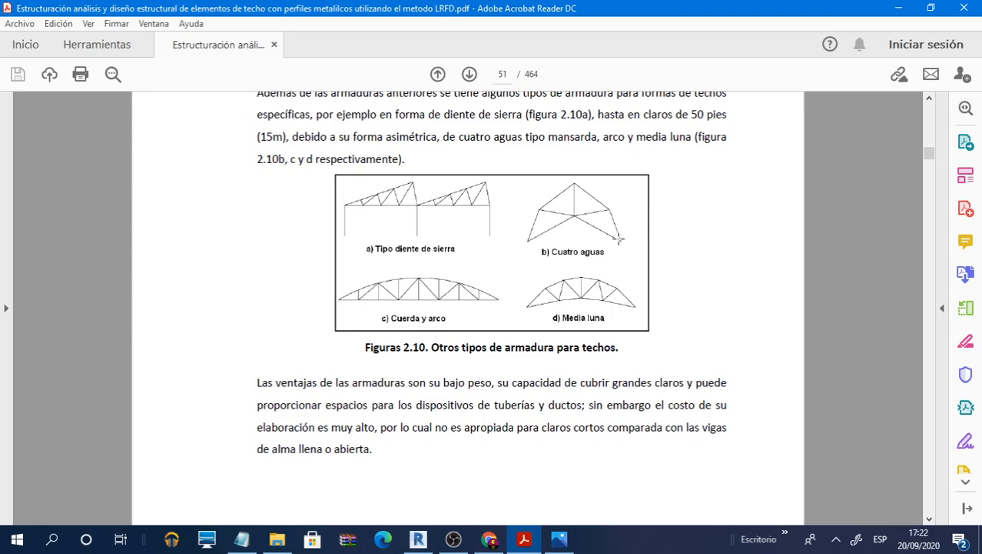
scroll(619, 239, "down", 6)
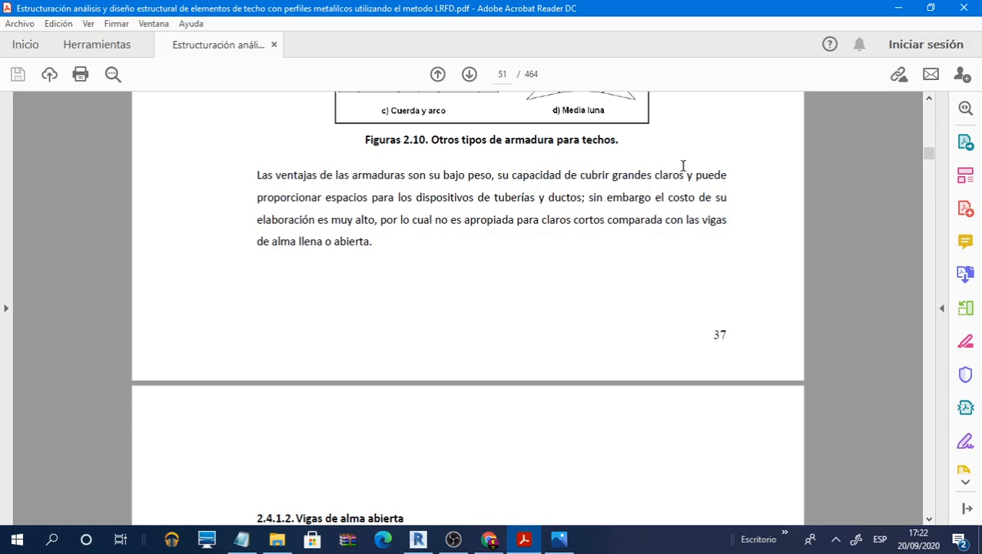
Examine the open-web steel beam section of the PDF, including the chord and profile configurations in figures 2.11 to 2.13
scroll(683, 166, "down", 18)
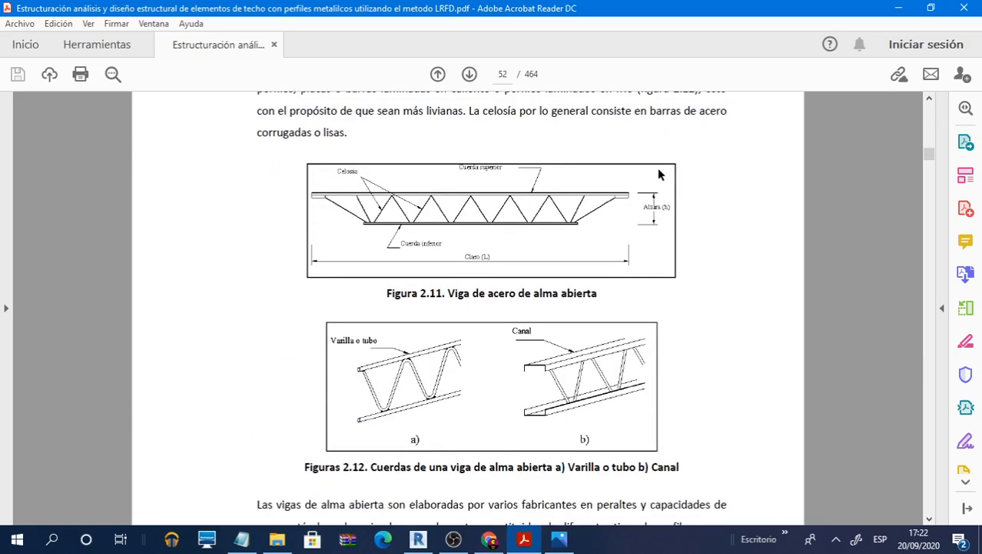
scroll(653, 171, "down", 3)
scroll(513, 342, "up", 2)
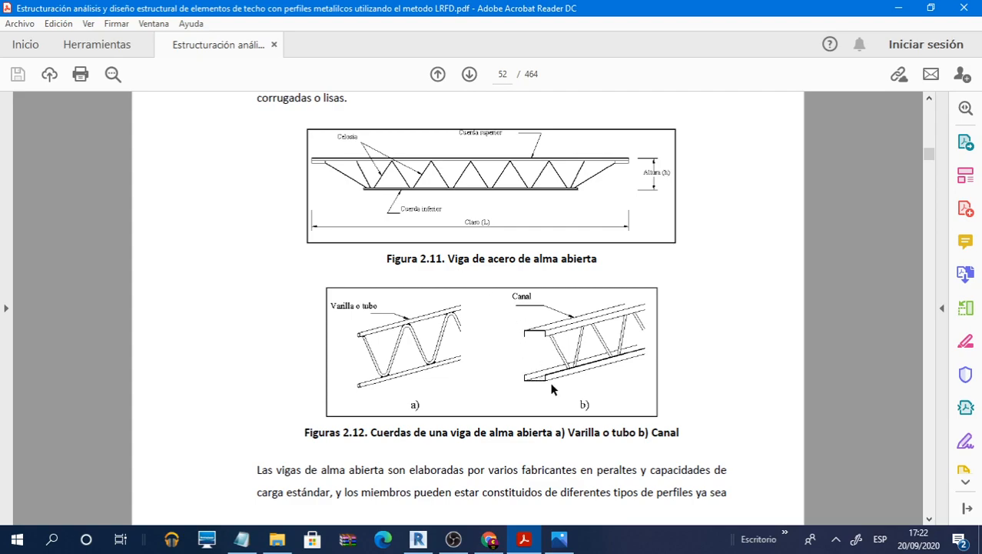
scroll(496, 380, "up", 6)
scroll(554, 319, "down", 6)
scroll(662, 248, "up", 15)
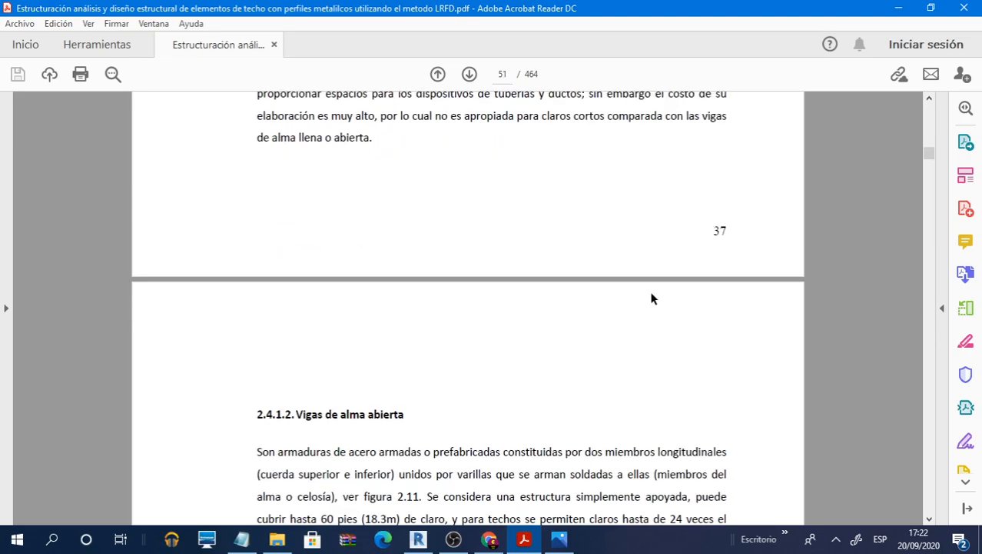
scroll(652, 299, "down", 4)
scroll(709, 238, "down", 13)
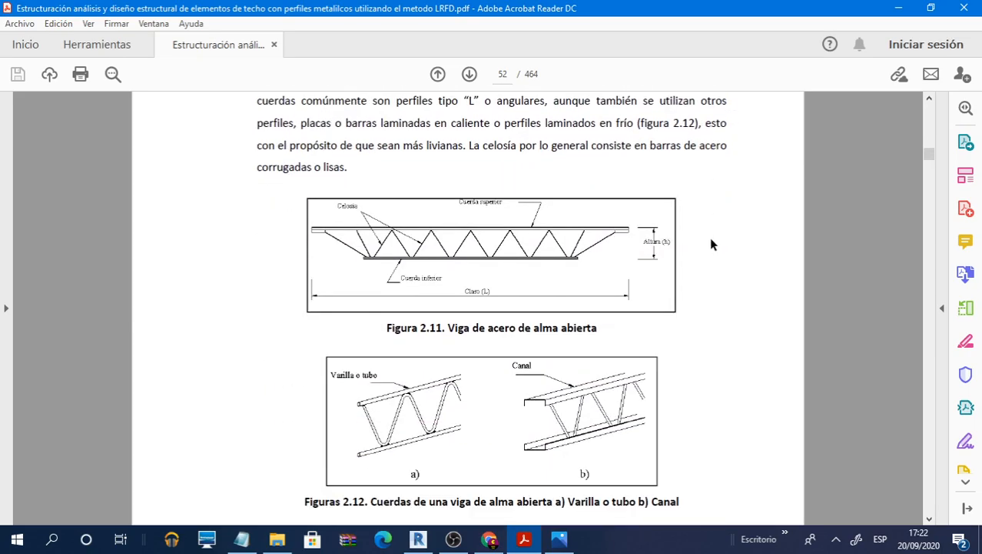
scroll(330, 240, "down", 11)
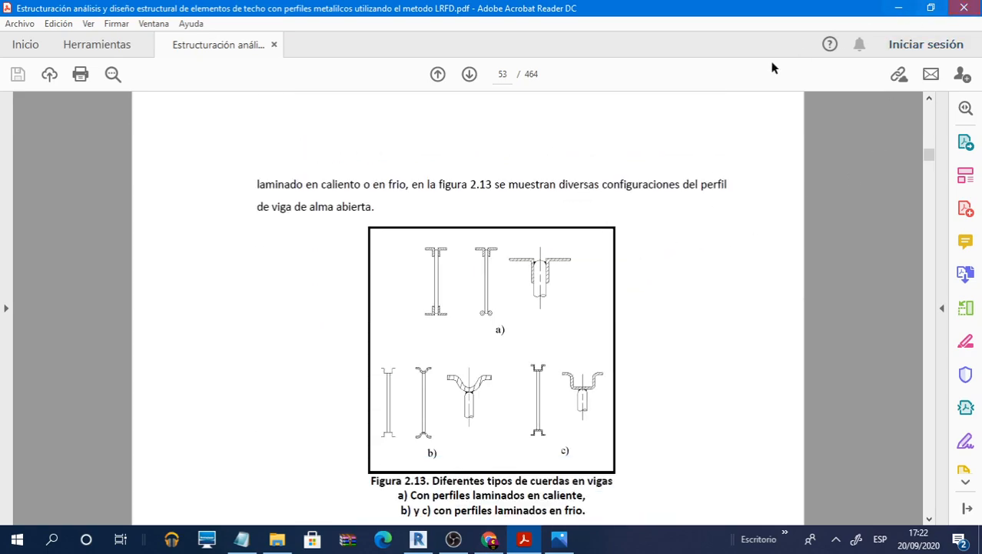
scroll(785, 146, "down", 1)
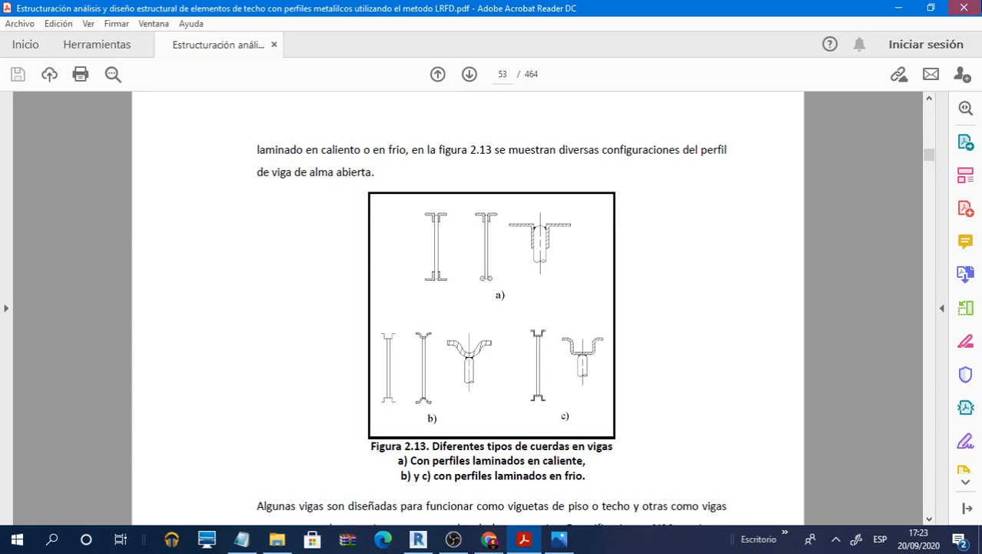
Close the PDF and review the metal roof elements topic in the TEMARIO.txt outline before minimizing it
left_click(976, 5)
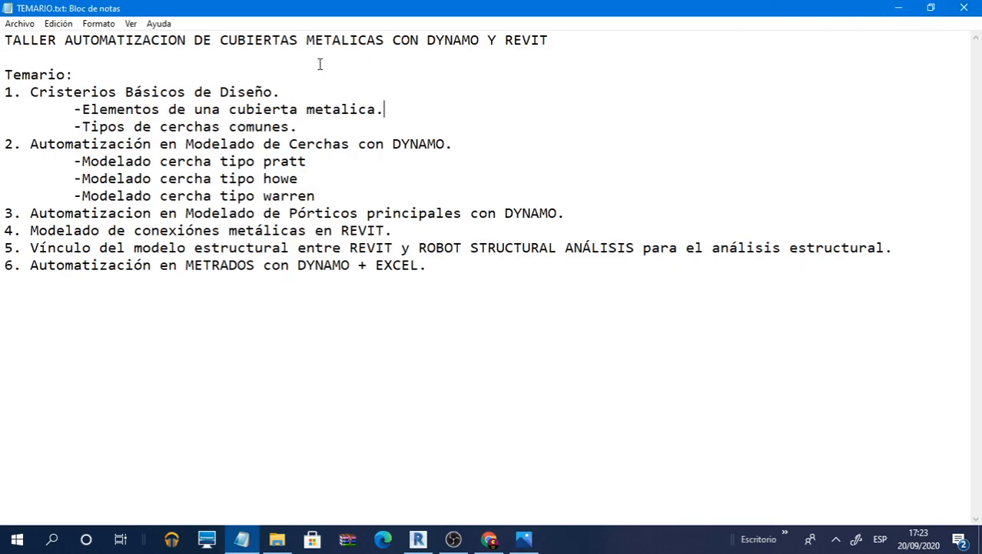
left_click_drag(423, 109, 126, 113)
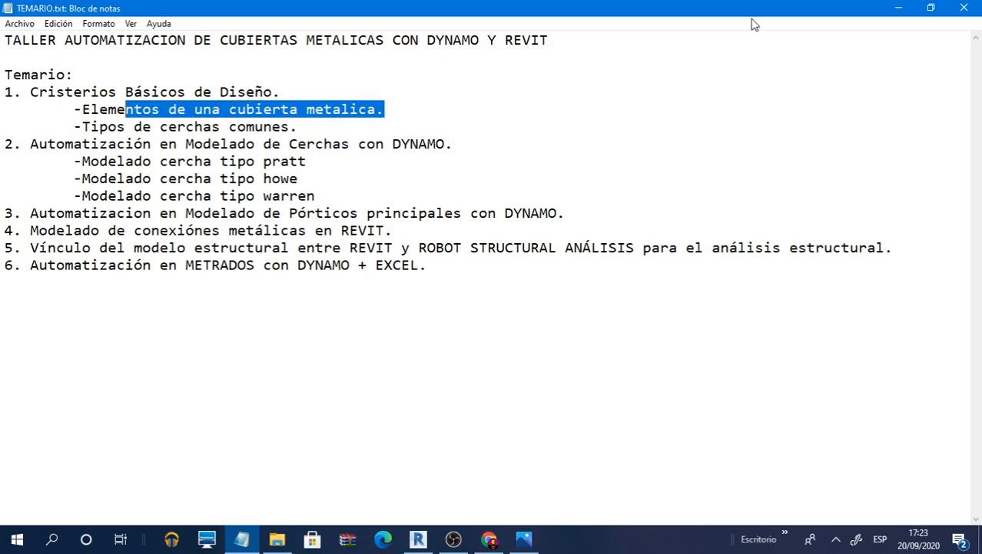
left_click(901, 7)
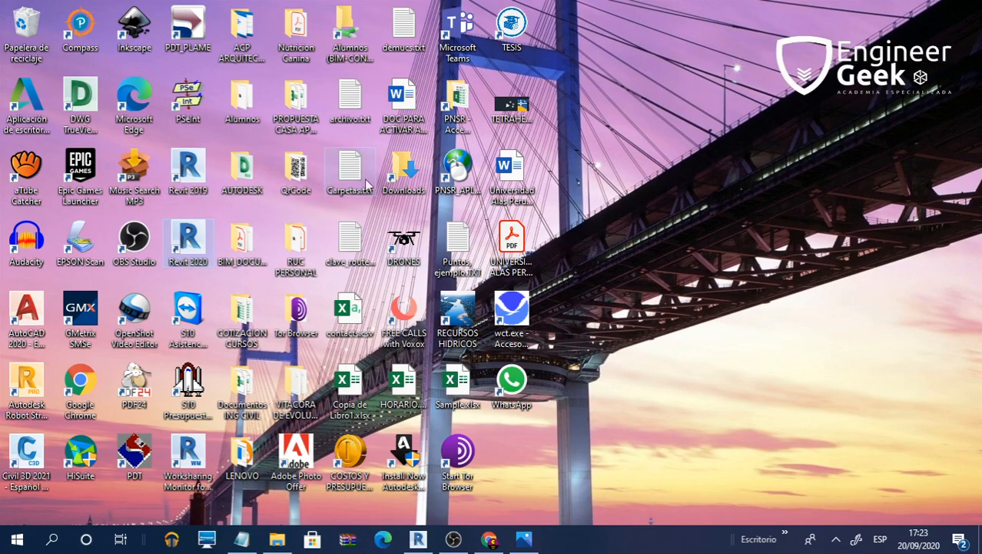
Switch to Revit 2020 and create a new project from the Plantilla de construcción template
left_click(173, 196)
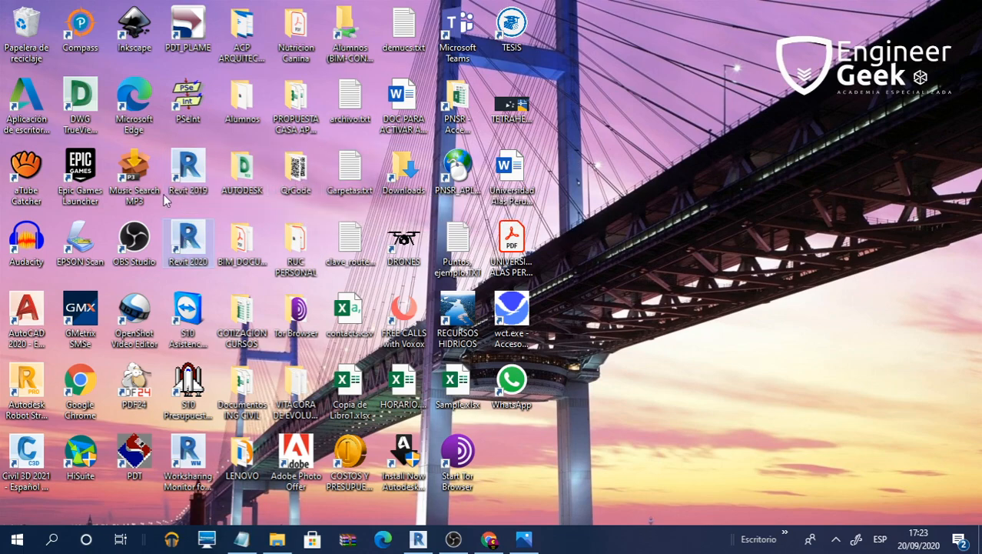
left_click(192, 238)
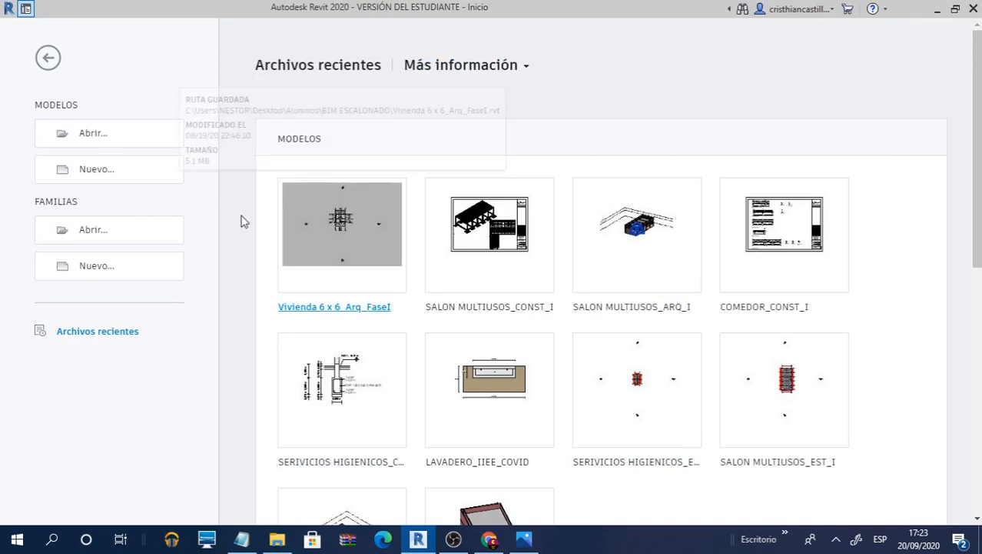
left_click(137, 175)
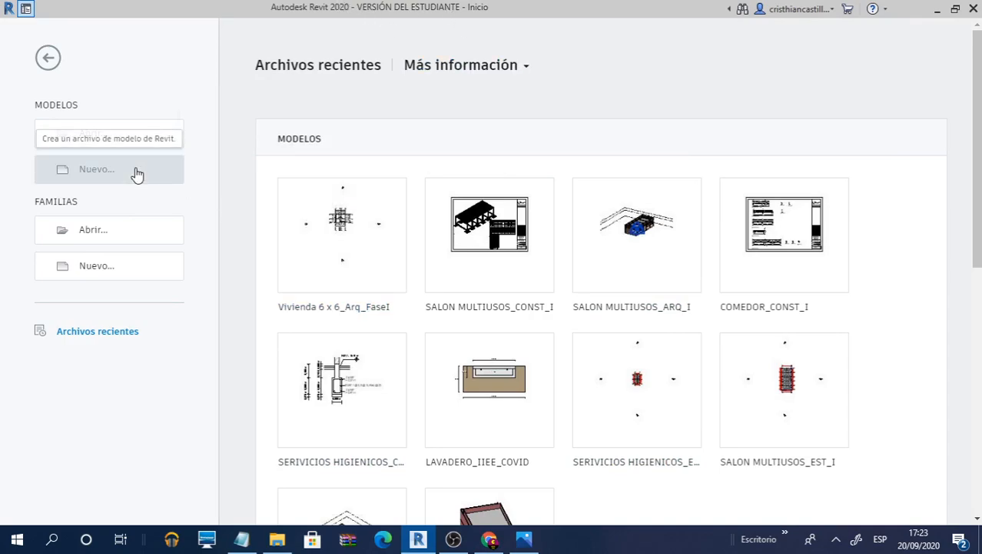
left_click(456, 184)
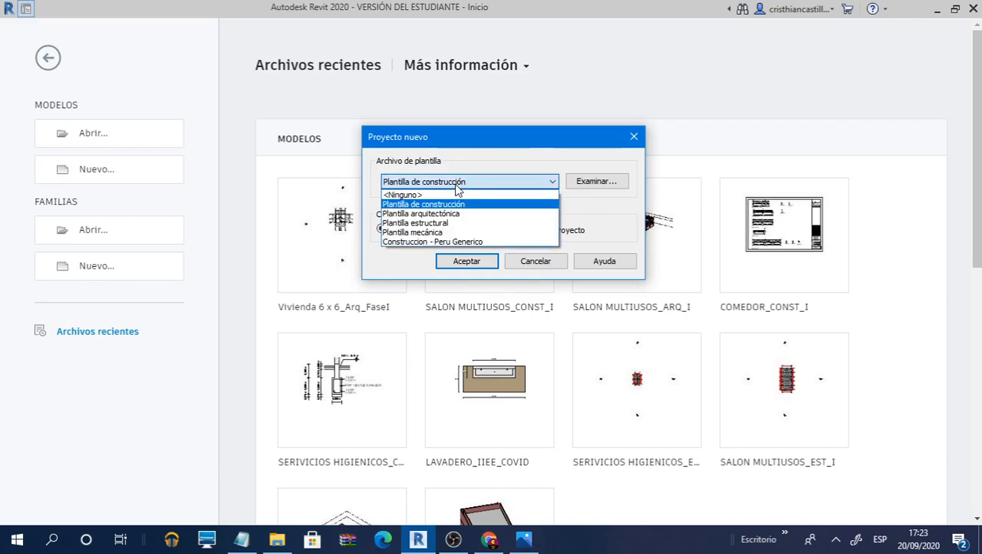
left_click(453, 191)
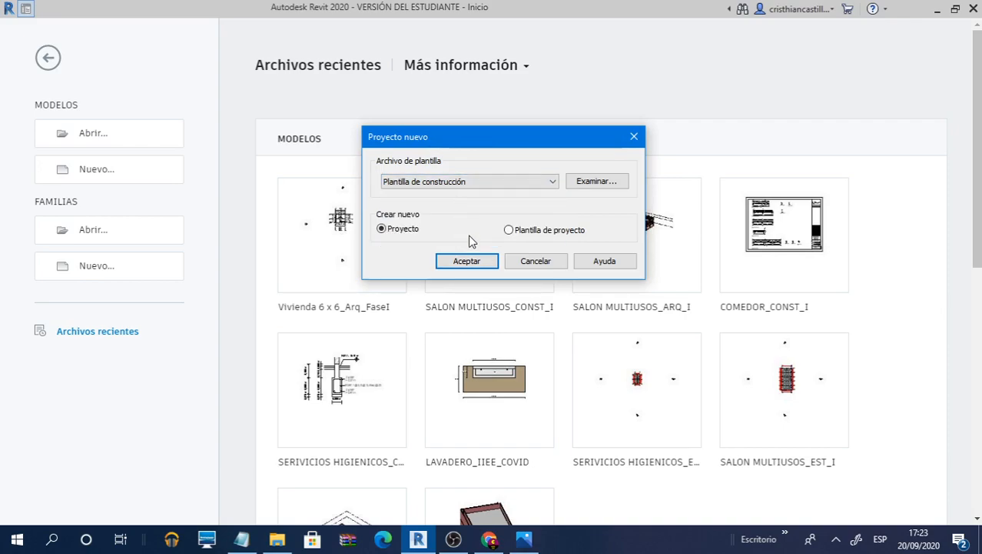
left_click(471, 261)
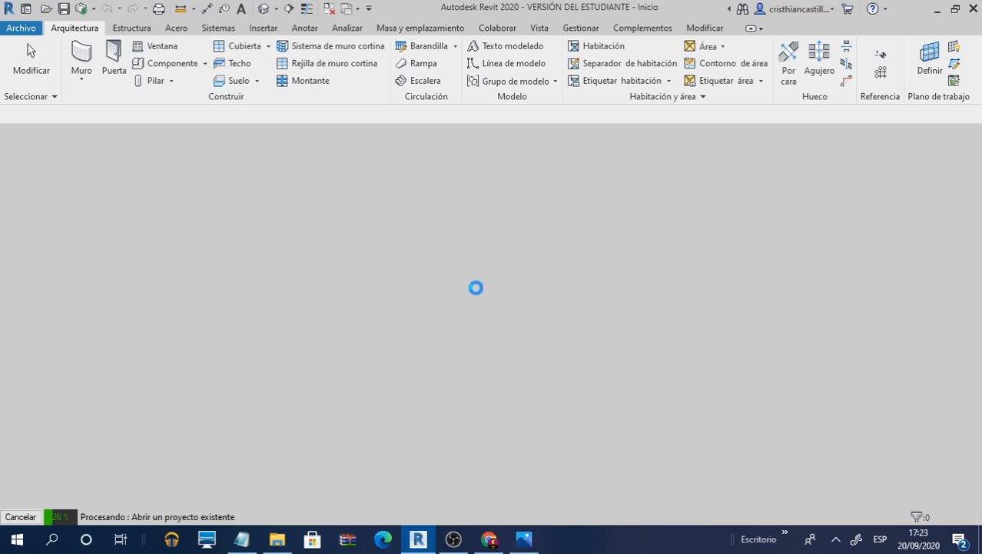
left_click(278, 539)
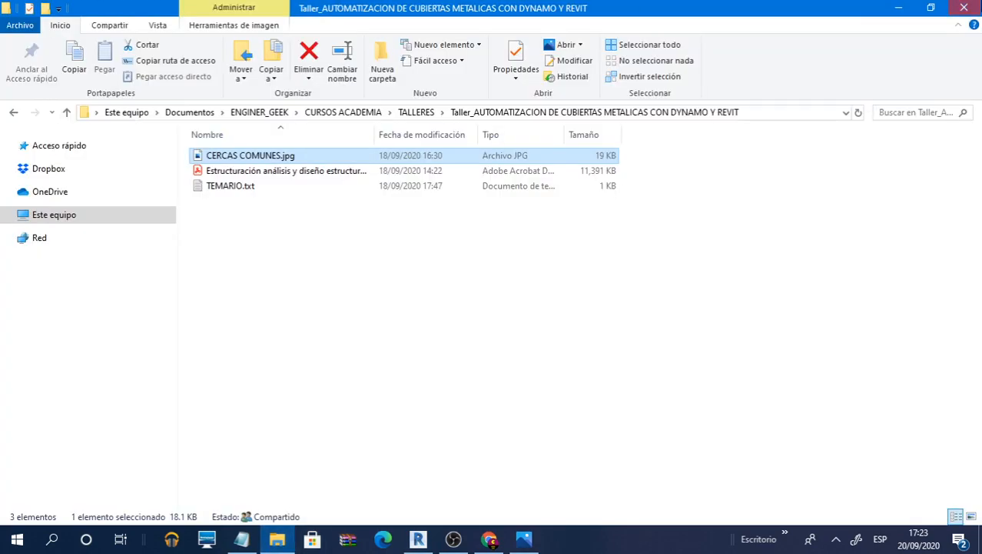
left_click(964, 7)
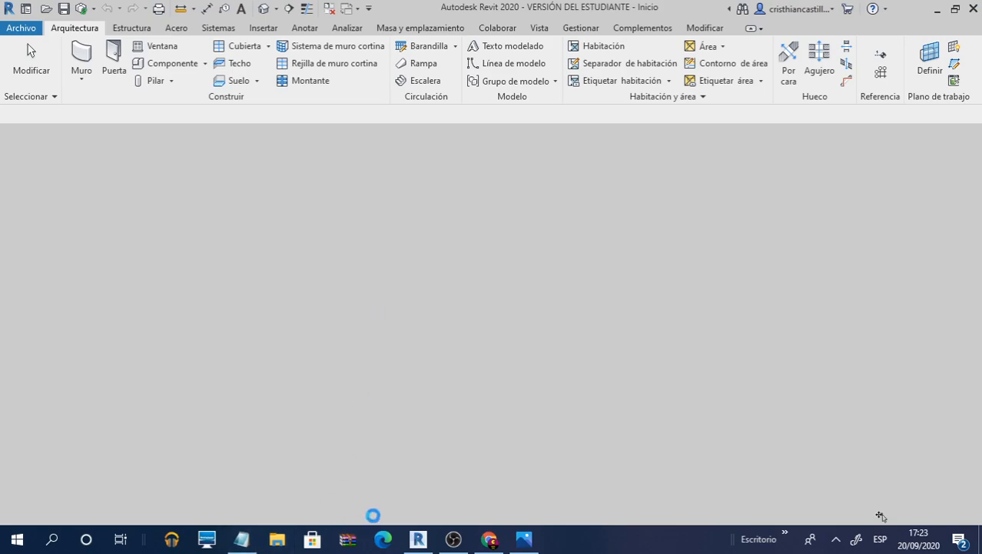
mouse_move(452, 536)
left_click(465, 514)
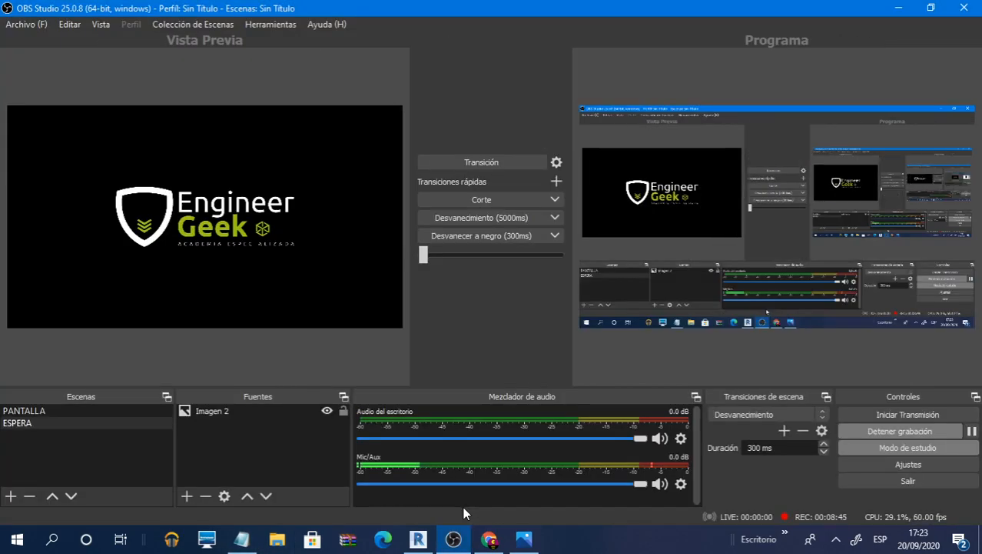
left_click(898, 8)
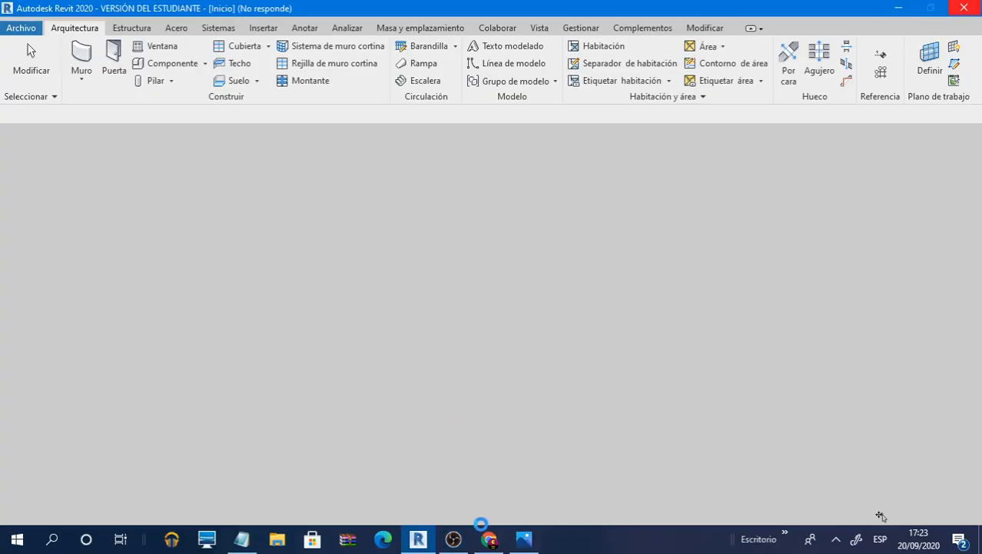
mouse_move(489, 538)
left_click(453, 538)
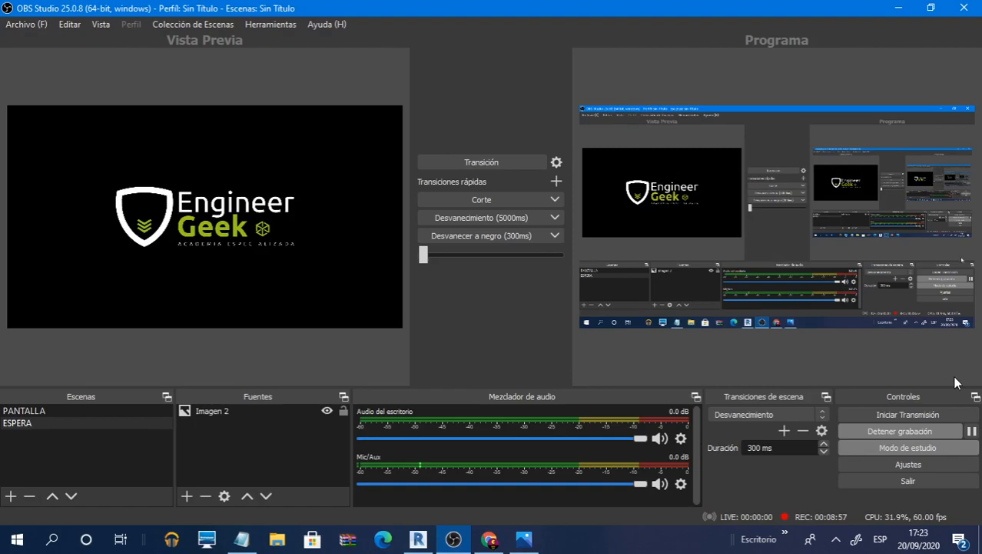
left_click(901, 7)
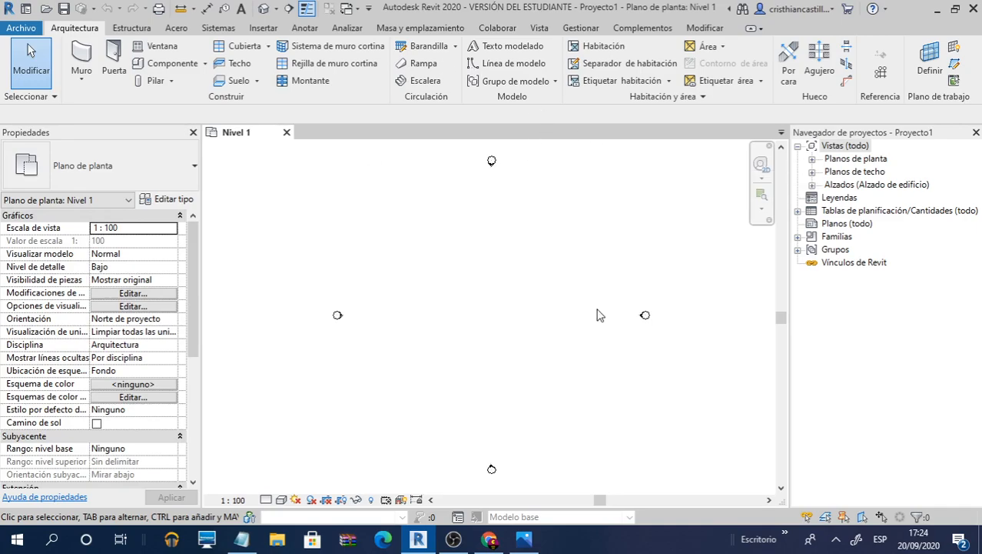
left_click(455, 540)
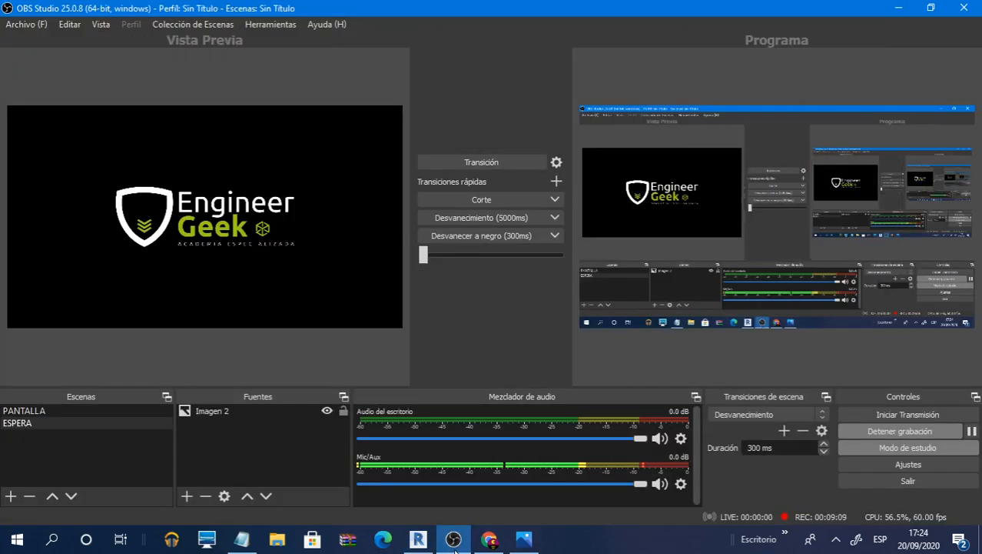
left_click(898, 7)
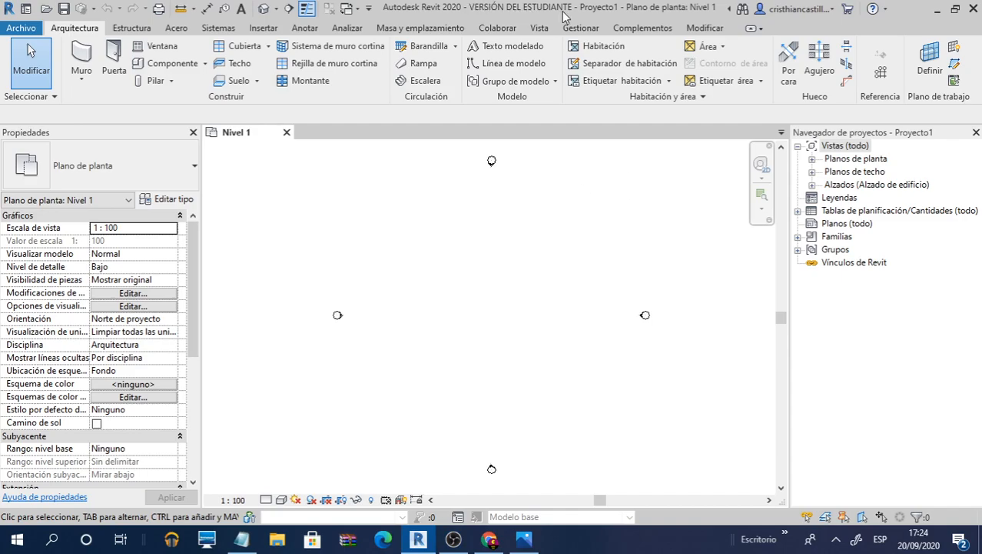
Set the project's length units to metres in the project units and launch Dynamo
left_click(589, 29)
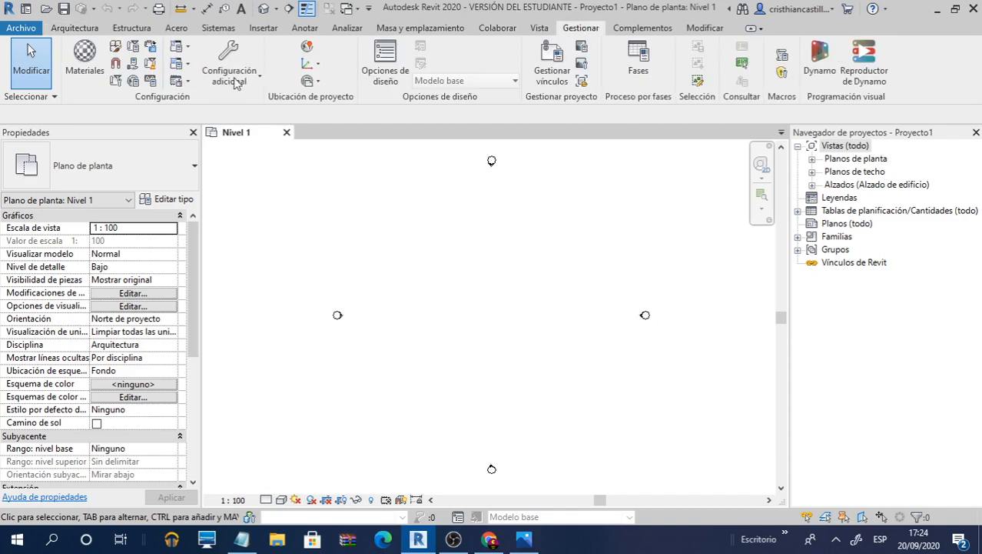
left_click(153, 81)
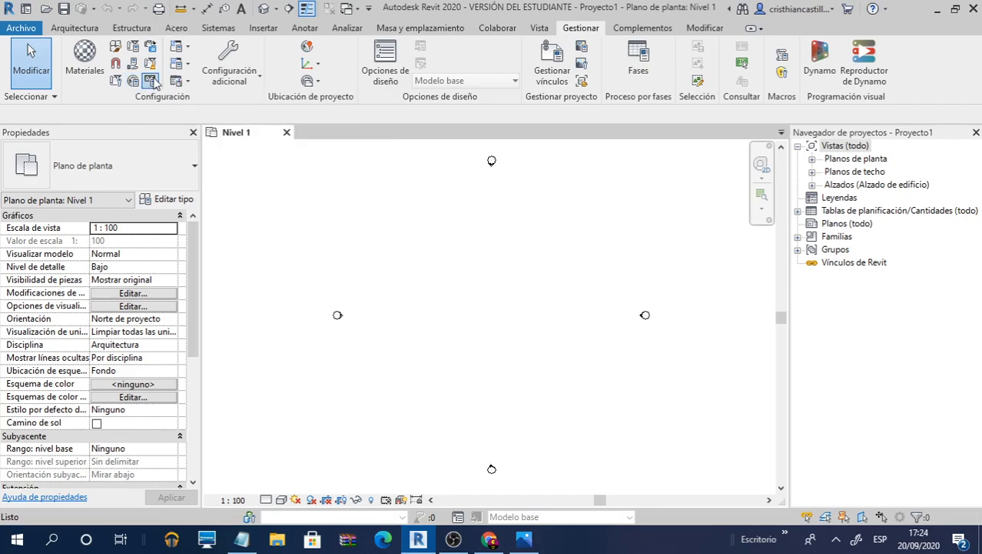
left_click(590, 163)
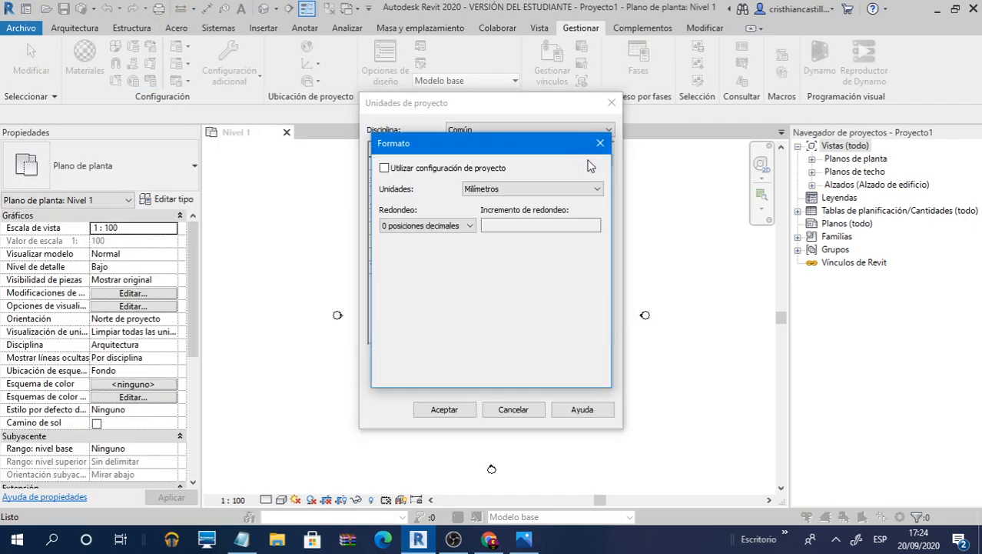
left_click(589, 193)
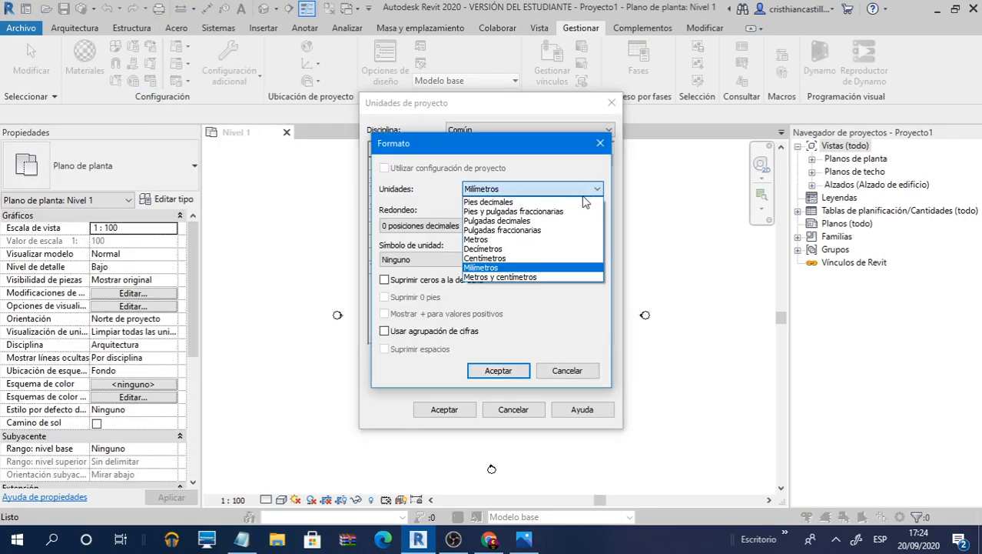
left_click(512, 275)
left_click(498, 370)
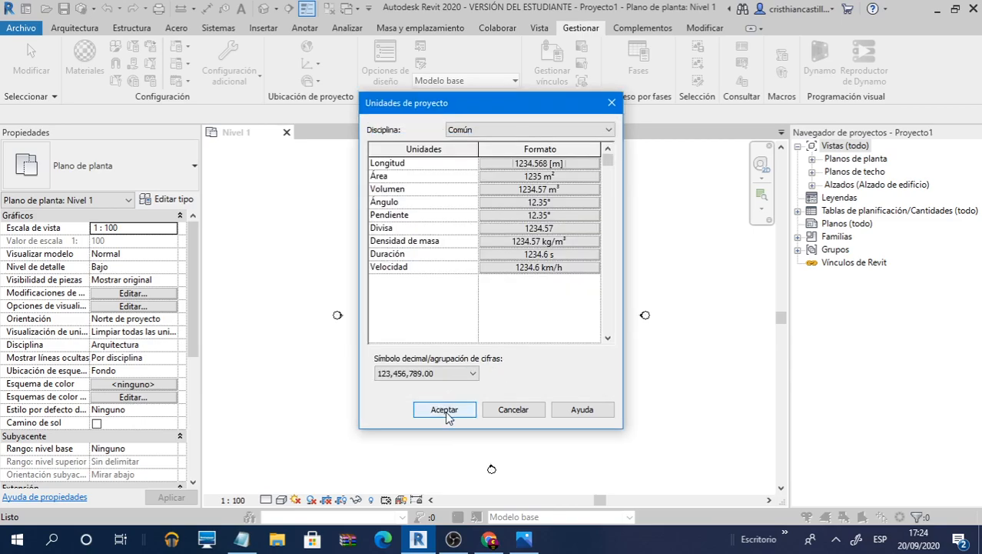
left_click(442, 411)
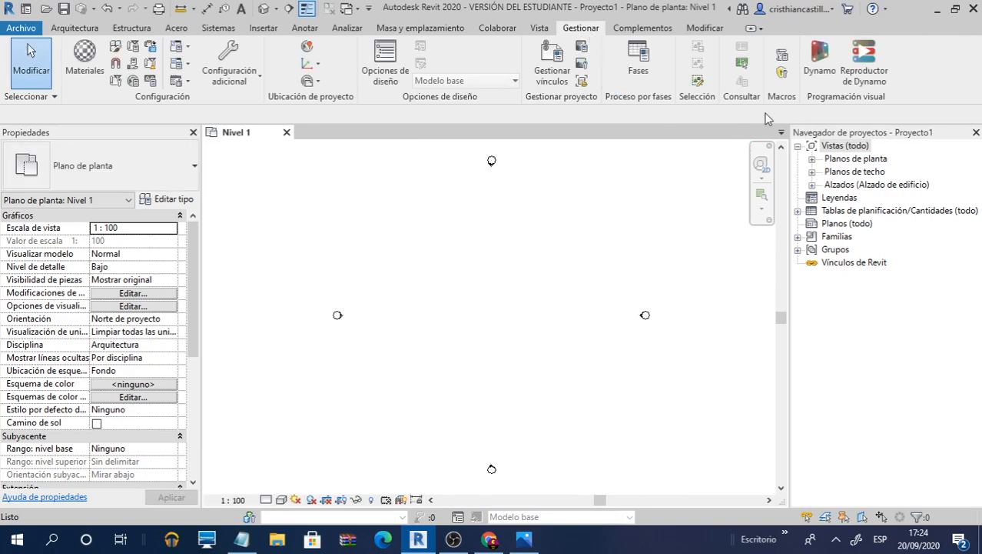
left_click(818, 63)
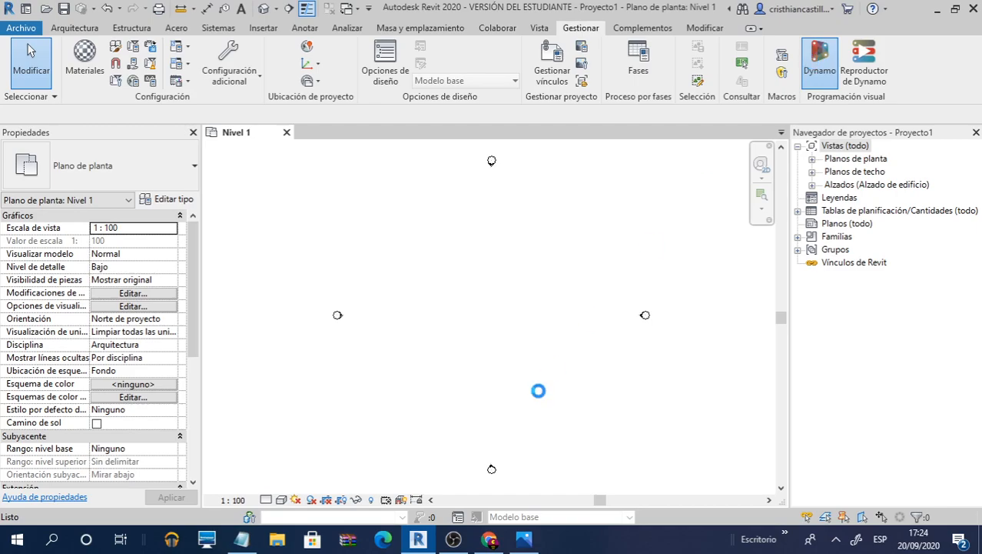
Switch to the browser, search YouTube for engineer geek, and look through the Engineer Geek channel's playlists
left_click(490, 539)
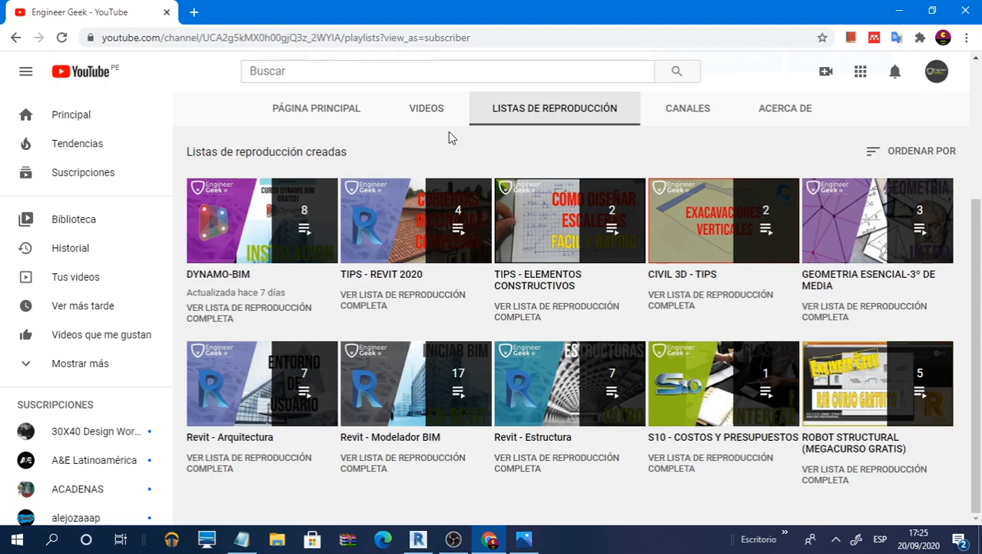
left_click(471, 69)
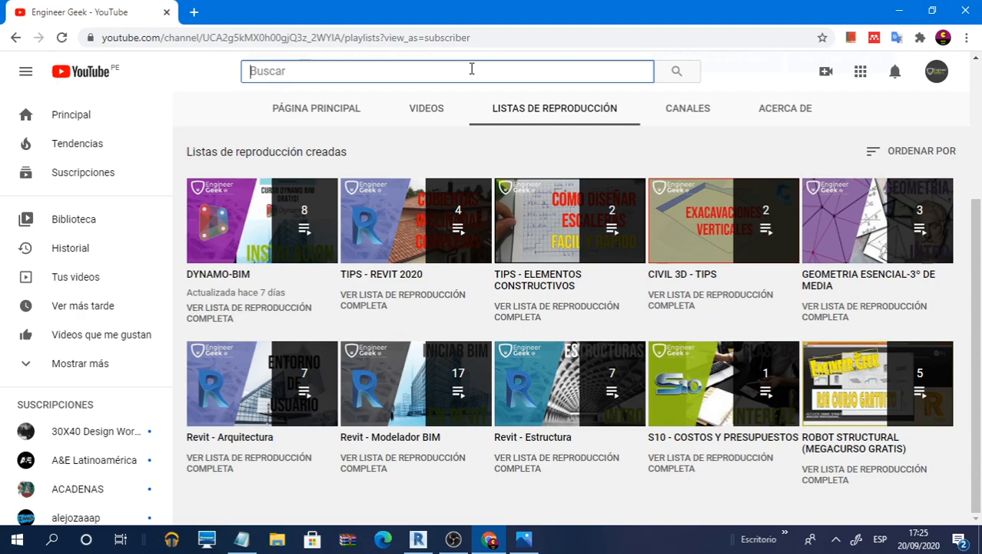
type("enginee")
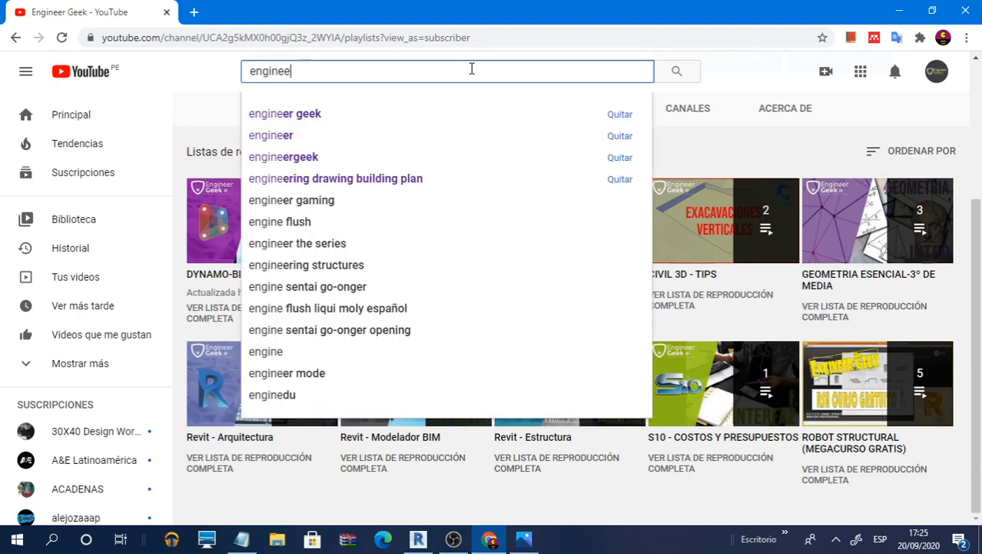
key("Escape")
key("BackSpace")
left_click(329, 113)
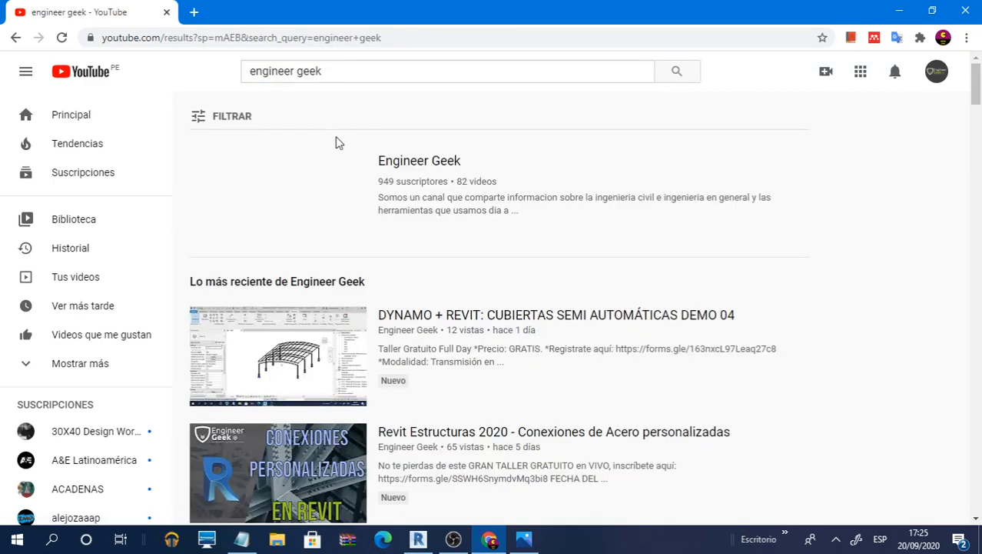
left_click(411, 166)
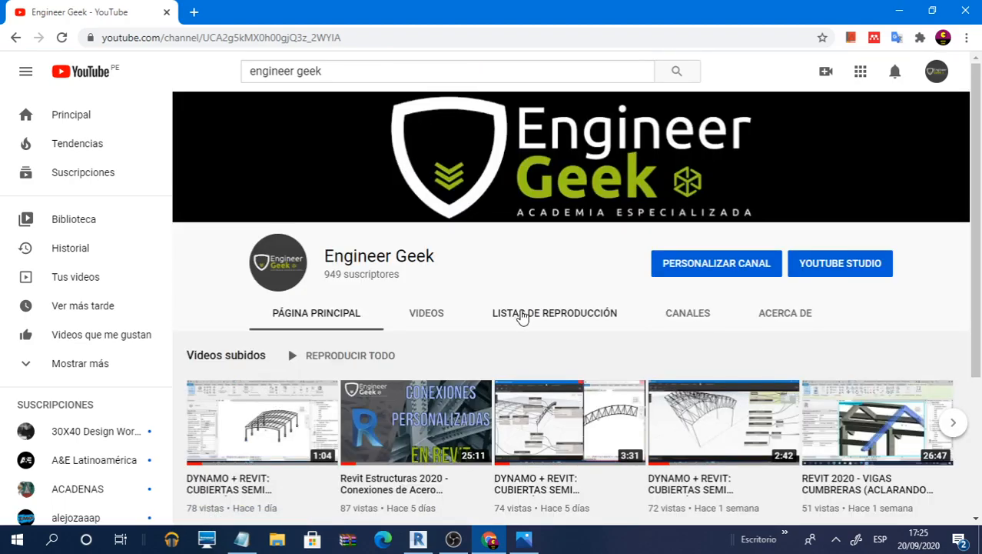
left_click(522, 315)
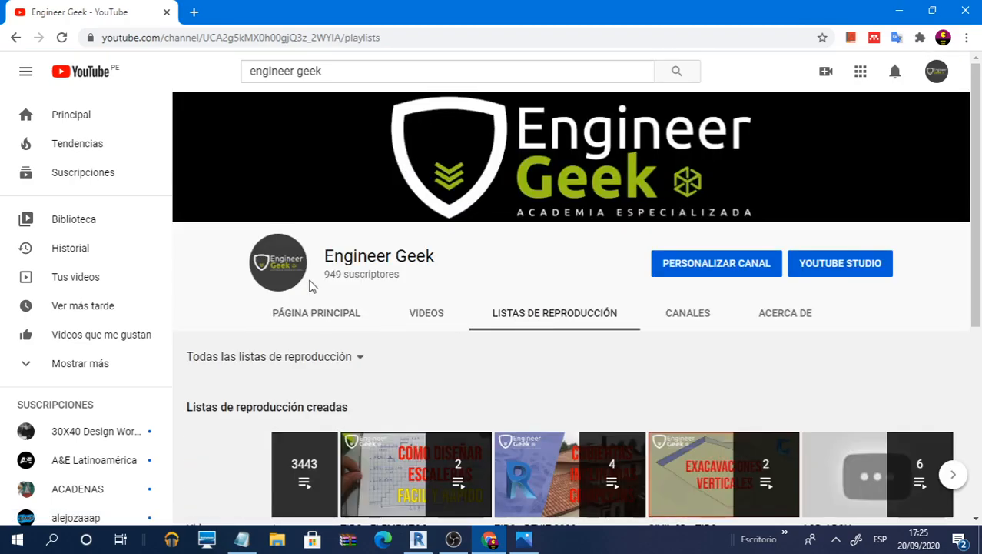
scroll(292, 273, "down", 3)
scroll(665, 310, "down", 2)
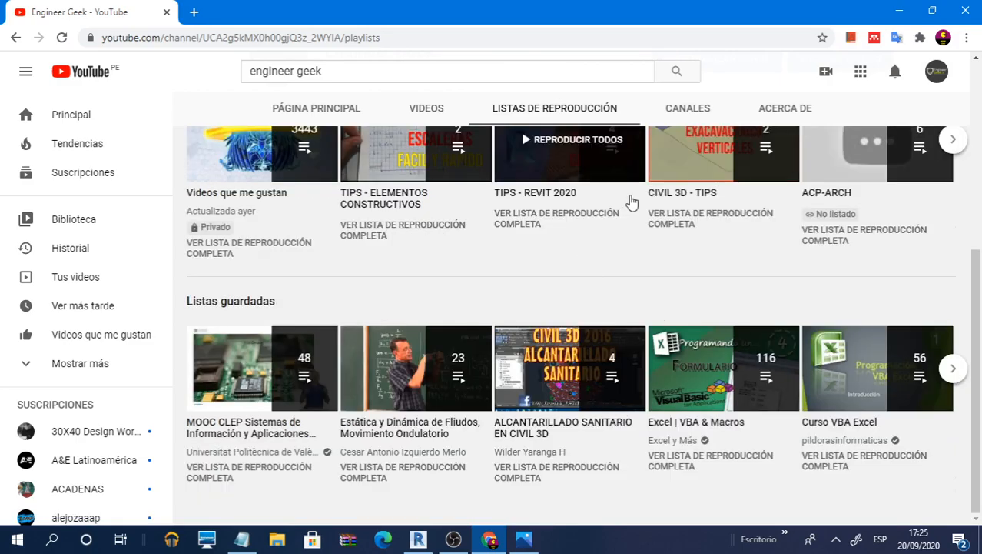
scroll(723, 299, "up", 1)
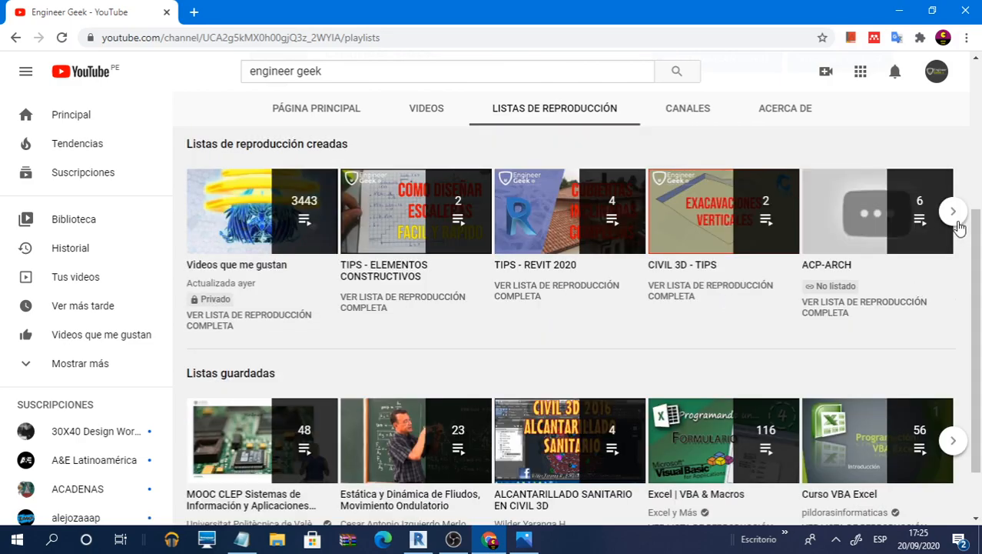
Open the account's own channel page, go to its created playlists, and open the DYNAMO-BIM playlist
left_click(576, 121)
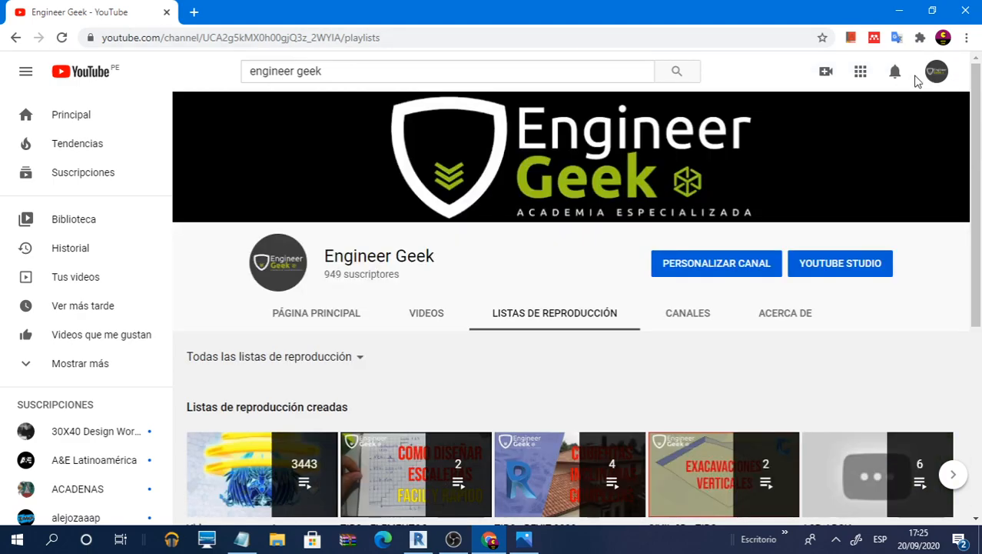
left_click(937, 72)
left_click(791, 151)
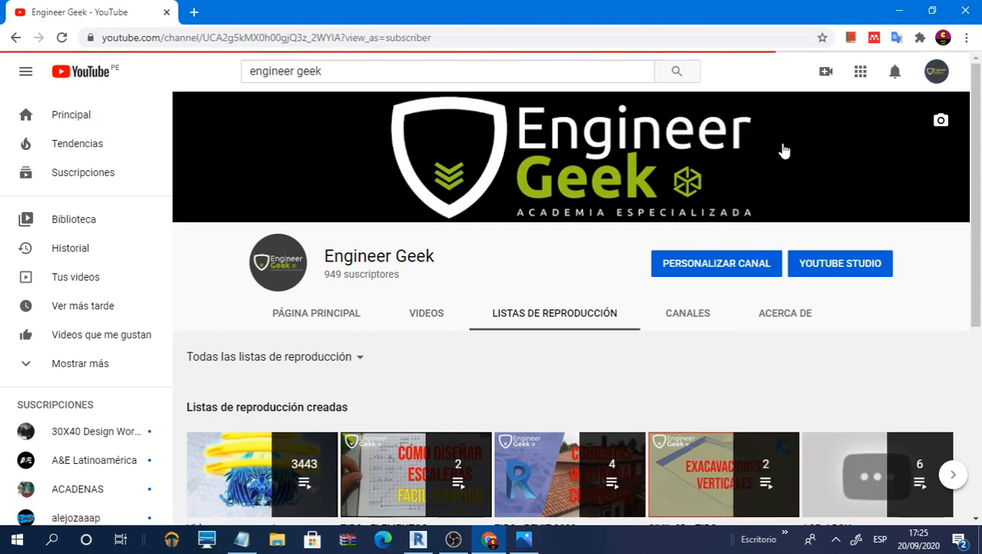
left_click(558, 311)
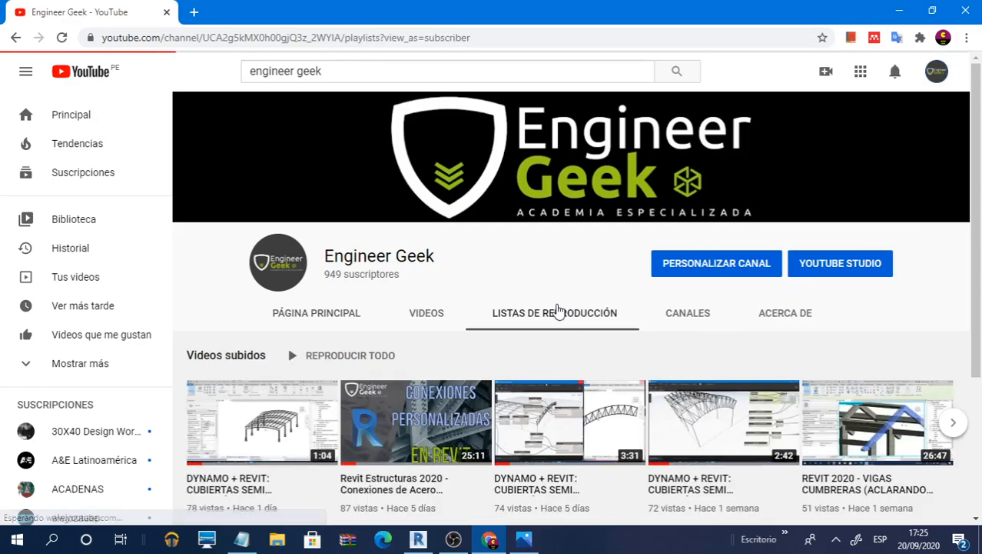
scroll(560, 306, "down", 1)
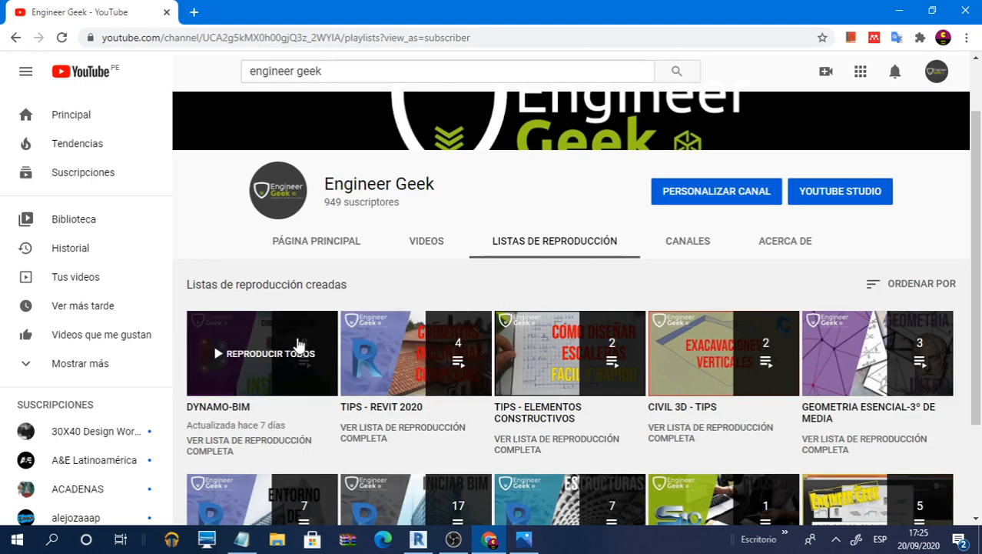
left_click(299, 343)
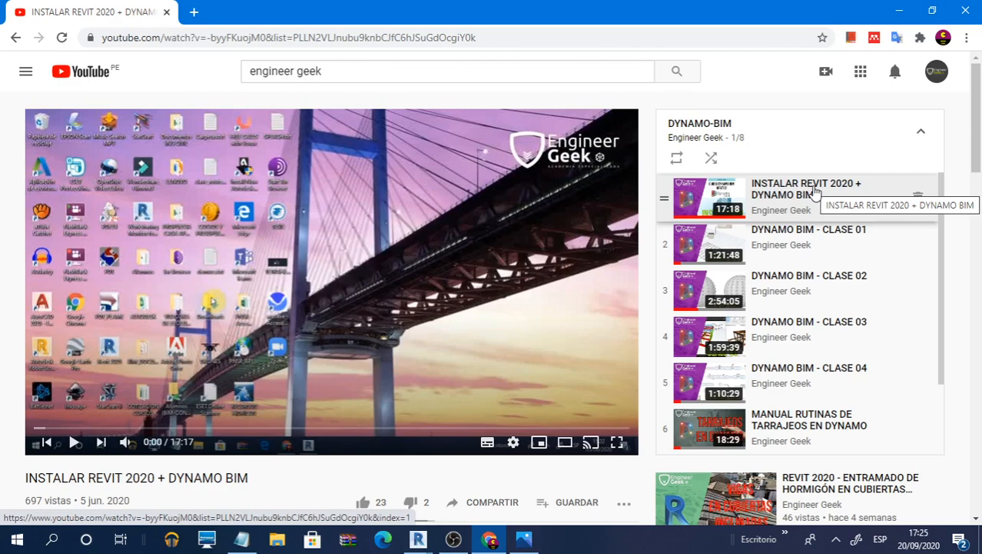
Go to google.com.pe, search for dynamo bim, and open the Dynamo Builds link on the dynamobim.org download page
key("ctrl+l")
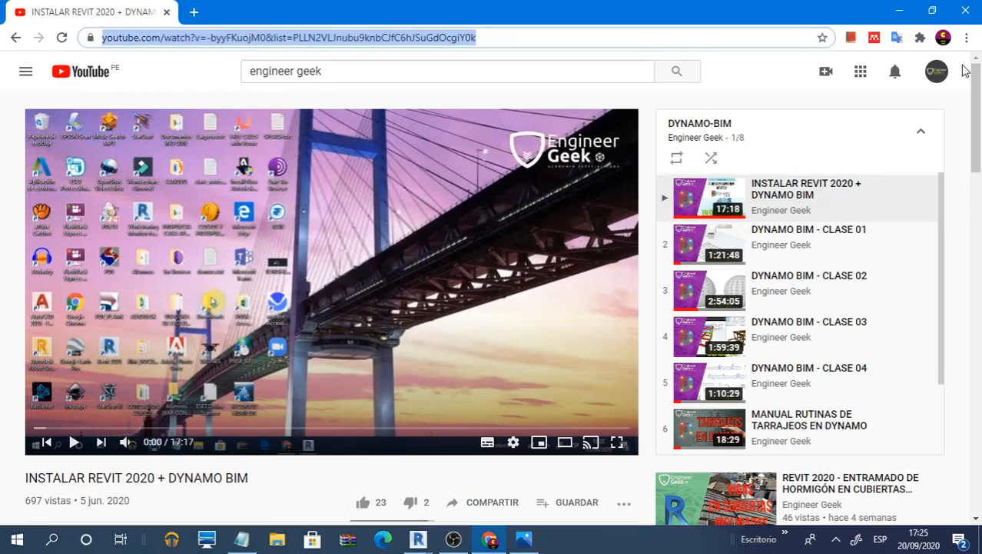
type("google.com.pe")
key("Return")
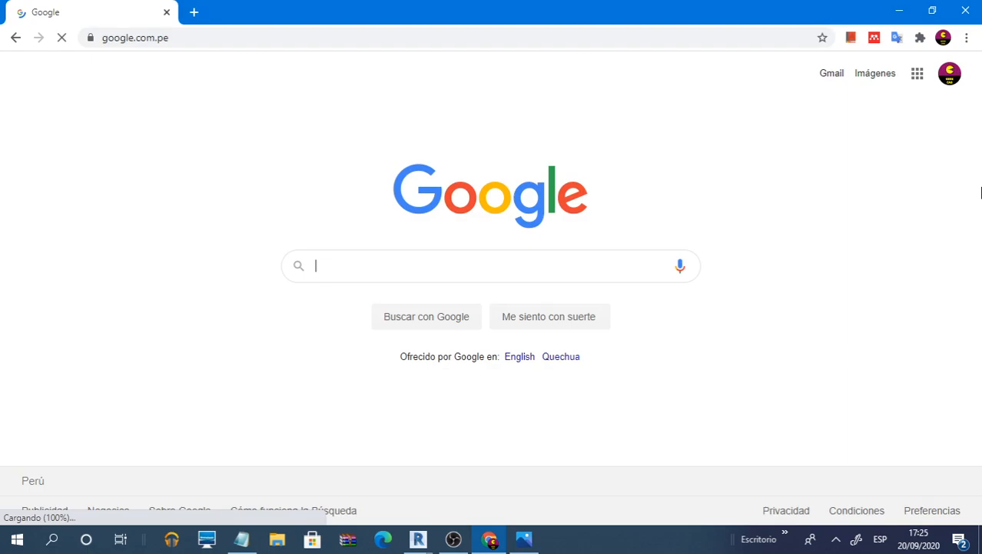
type("dynamo bim")
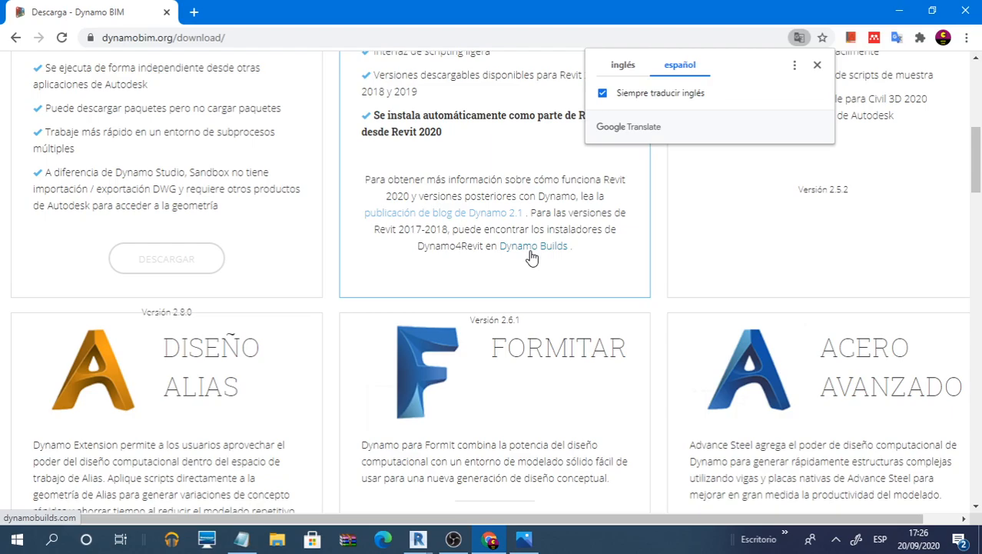
left_click(531, 247)
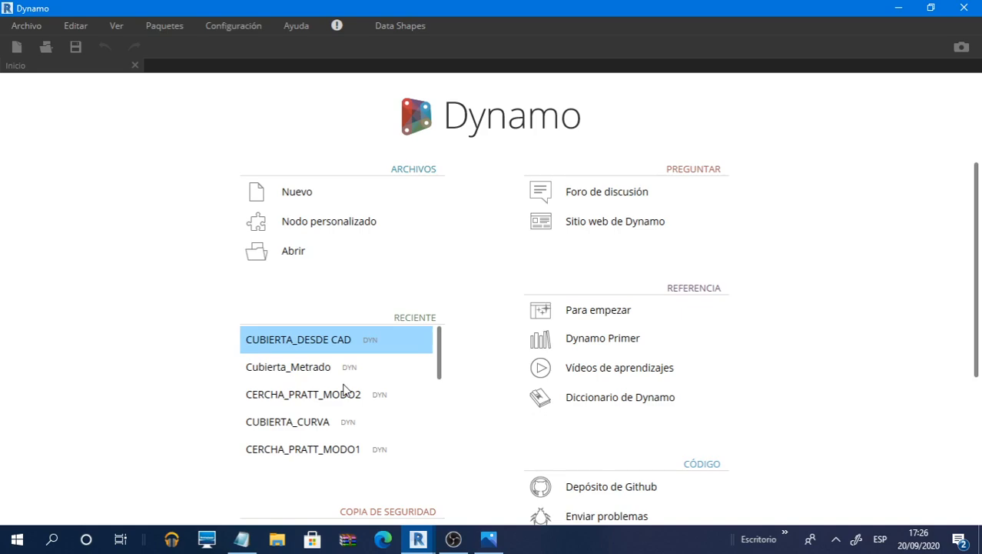
Open the recent Cubierta_Metrado graph in Dynamo to examine its nodes and close it
left_click(333, 366)
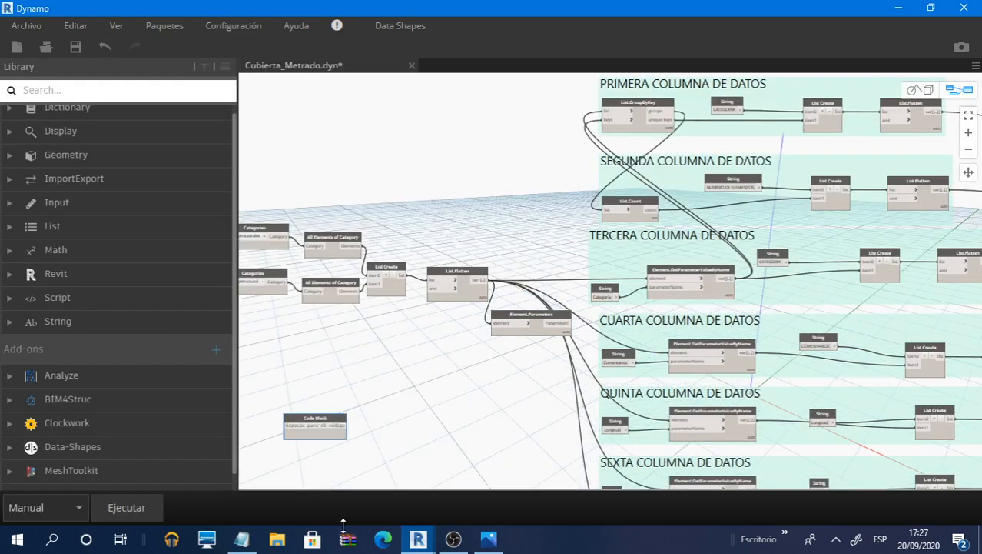
left_click_drag(393, 400, 344, 425)
left_click(391, 199)
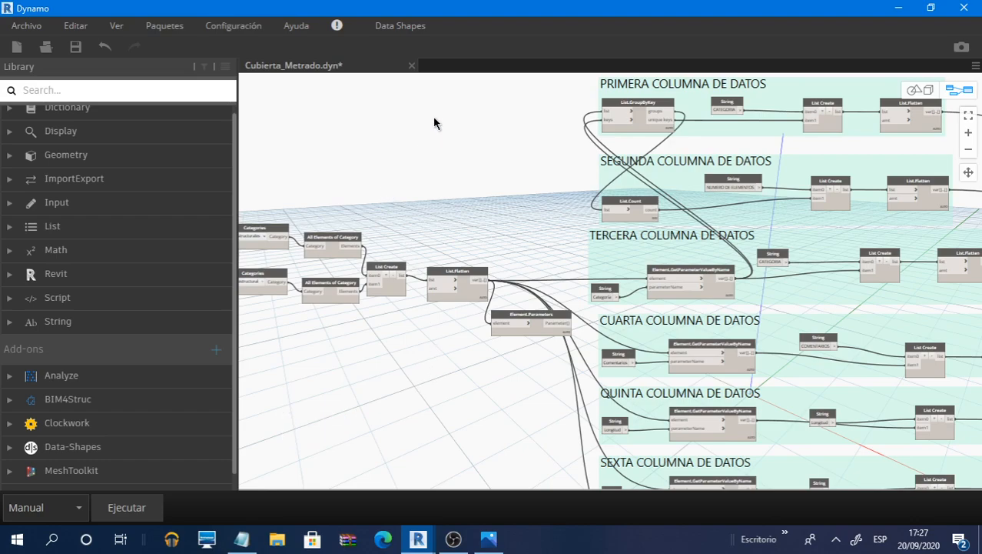
left_click(411, 66)
left_click(513, 300)
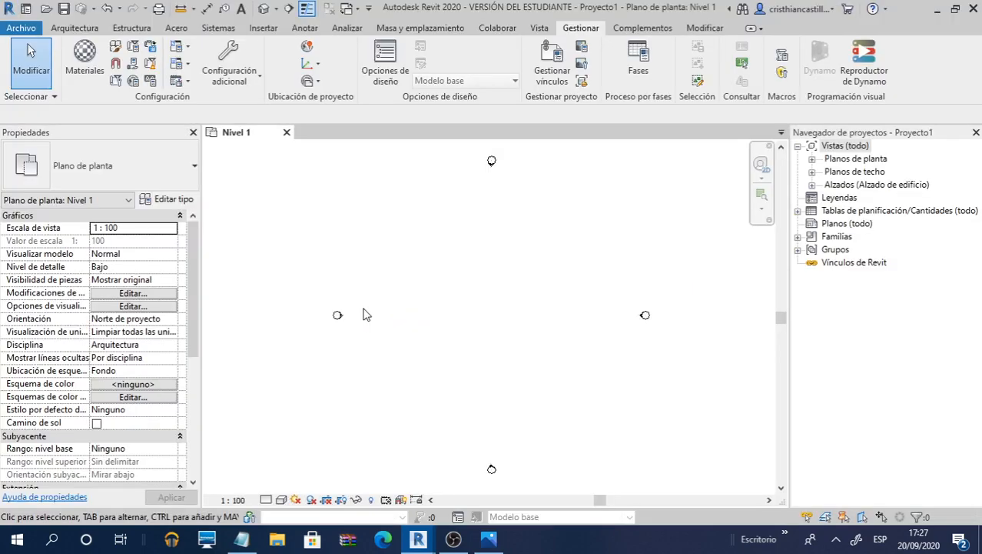
Switch back to Dynamo and freeze the StructuralFraming.BeamByCurve nodes in the CORREAS and MONTANTES groups of CUBIERTA_CURVA.dyn
mouse_move(415, 544)
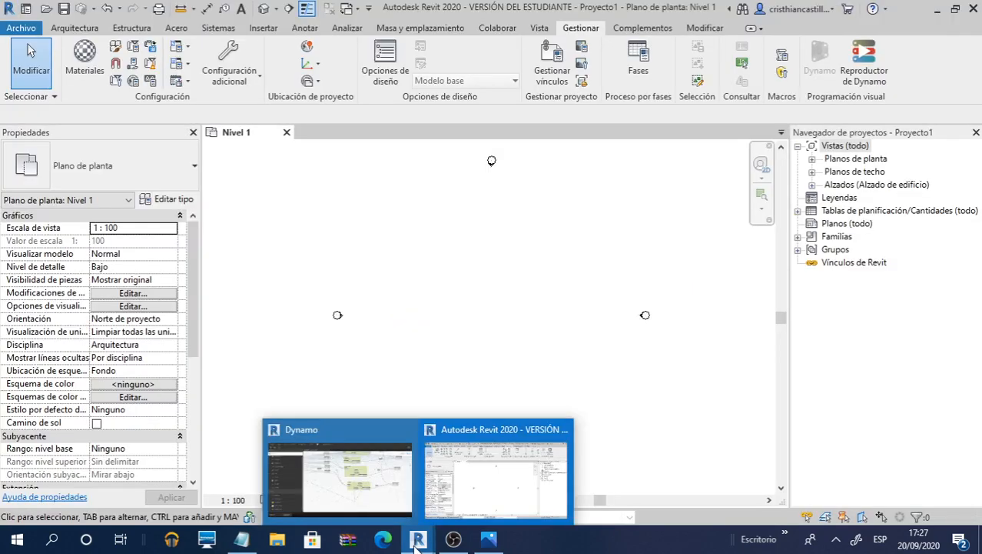
left_click(369, 485)
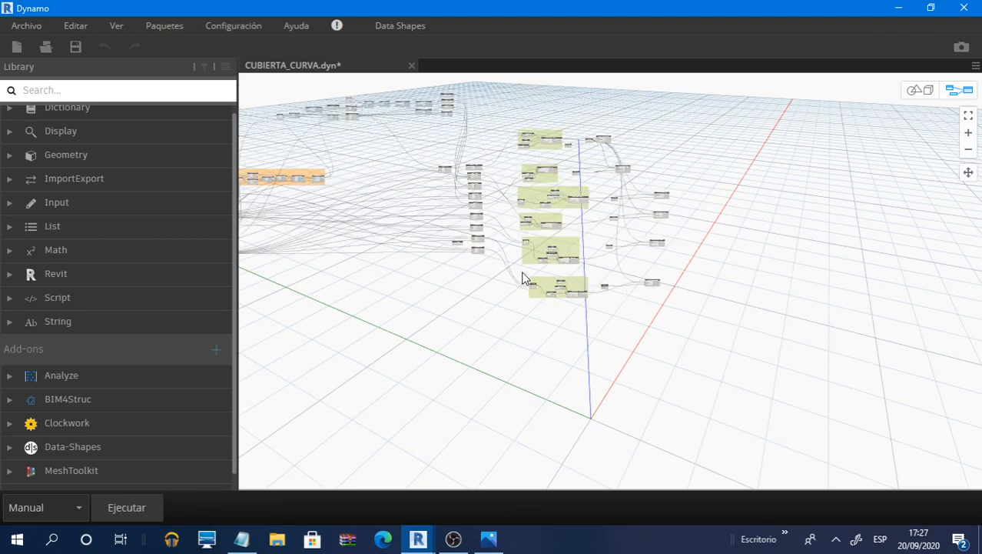
scroll(523, 278, "up", 5)
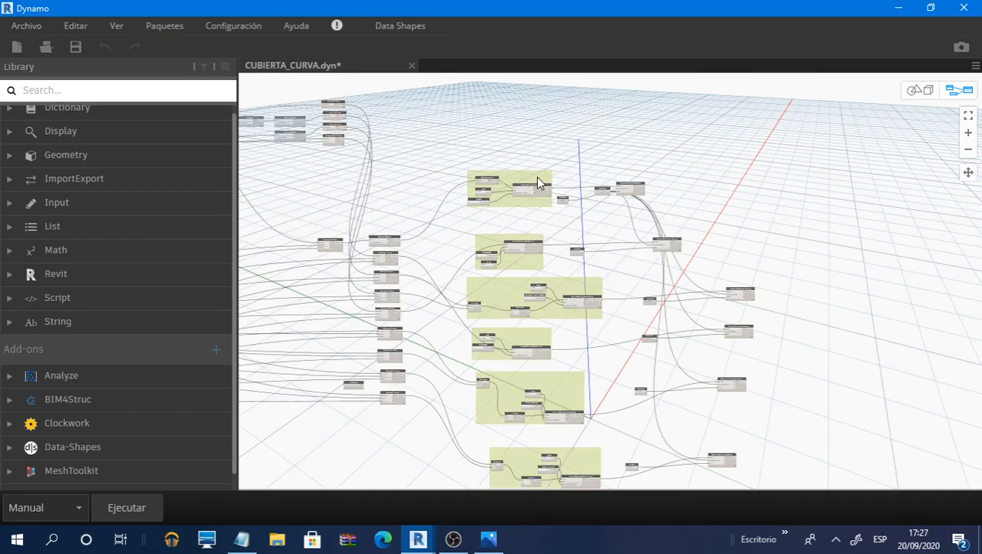
scroll(536, 176, "up", 6)
right_click(547, 222)
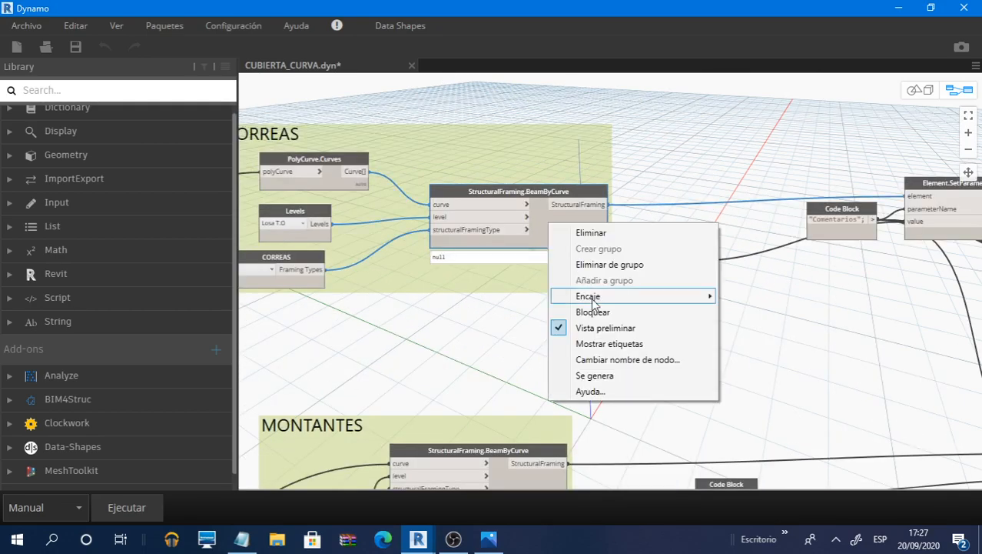
left_click(593, 311)
middle_click_drag(542, 393, 575, 334)
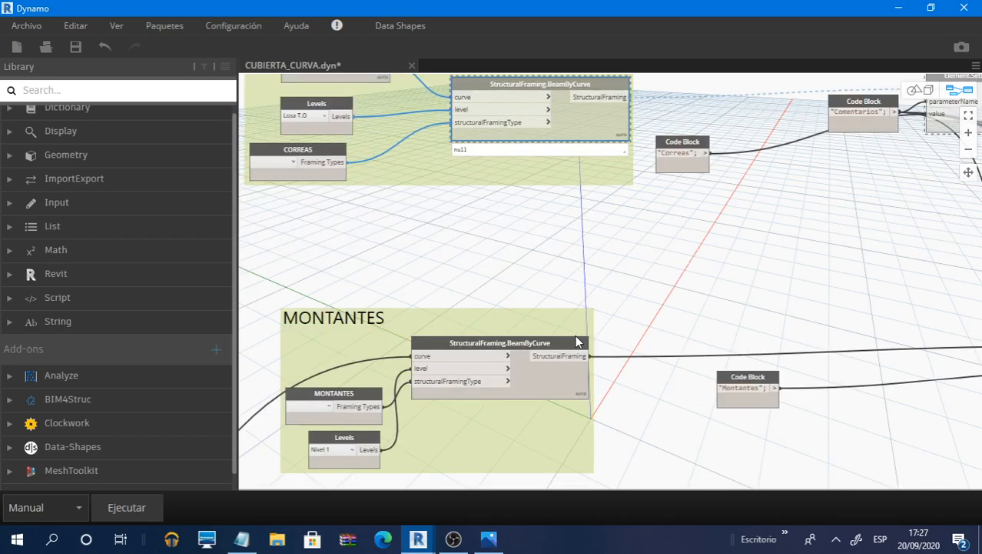
right_click(542, 388)
left_click(571, 289)
Freeze the StructuralFraming.BeamByCurve nodes in the group holding CORDON INFERIOR Y SUPERIOR and in the DIAGONALES group
middle_click_drag(587, 484, 525, 94)
left_click(781, 244)
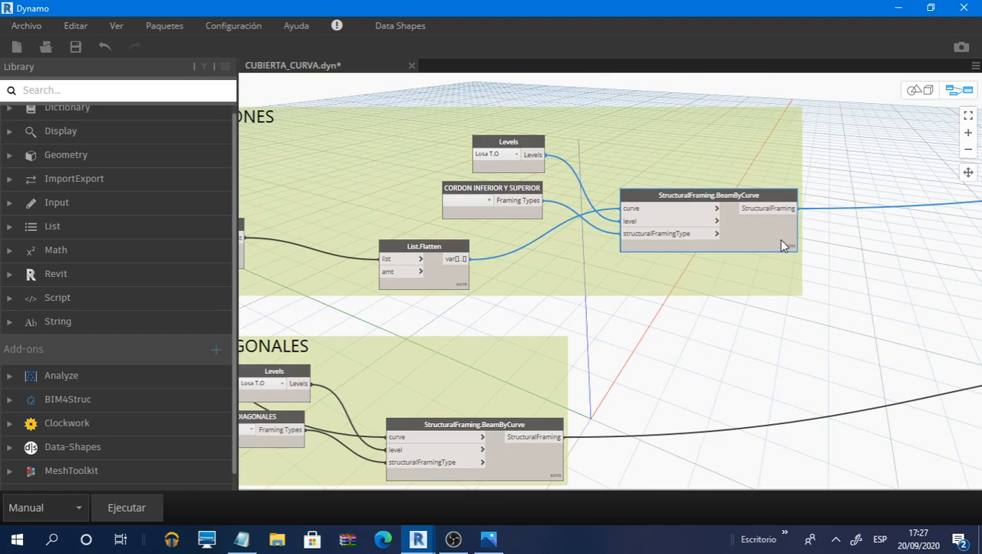
right_click(781, 244)
left_click(800, 327)
middle_click_drag(722, 346, 504, 298)
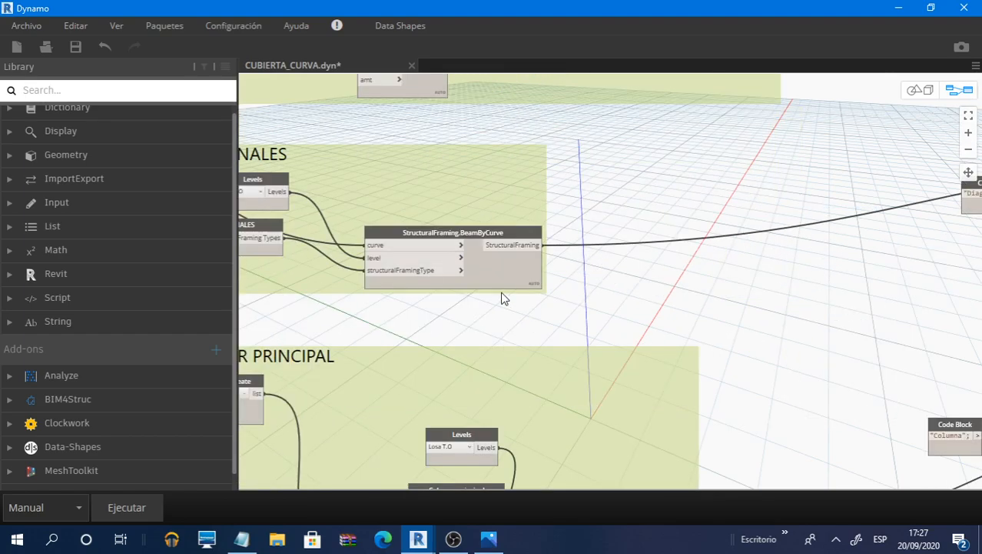
right_click(511, 266)
left_click(538, 356)
Freeze the StructuralFraming.ColumnByCurve nodes fed by Columna principal and Columna pedestal
middle_click_drag(618, 492, 603, 273)
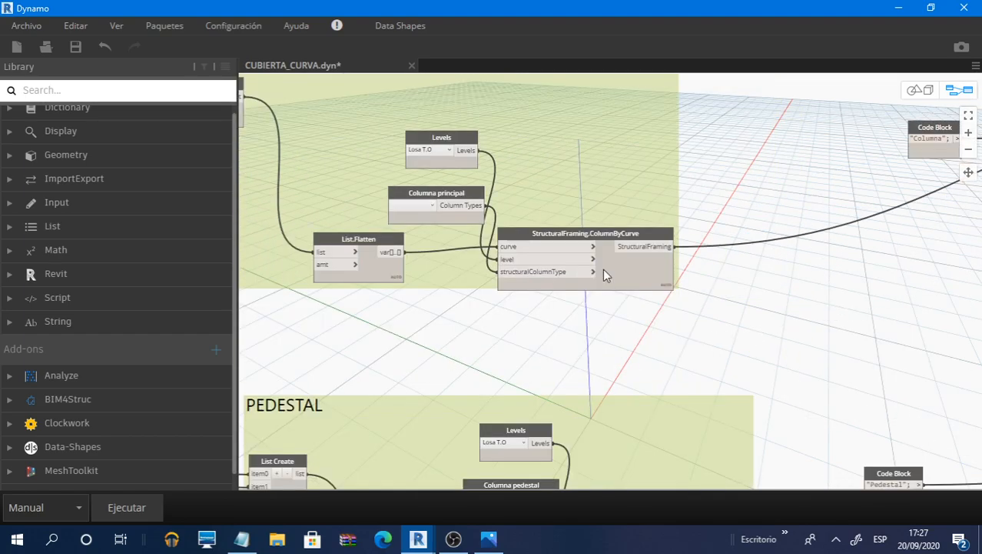
left_click(606, 279)
right_click(607, 278)
left_click(636, 368)
middle_click_drag(649, 461, 625, 260)
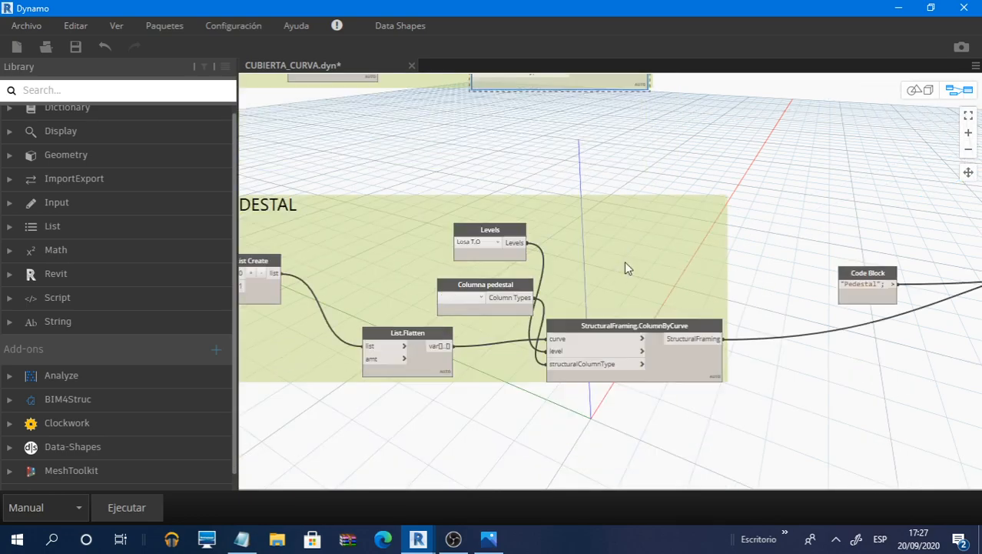
middle_click_drag(643, 333, 618, 273)
left_click(657, 300)
right_click(658, 301)
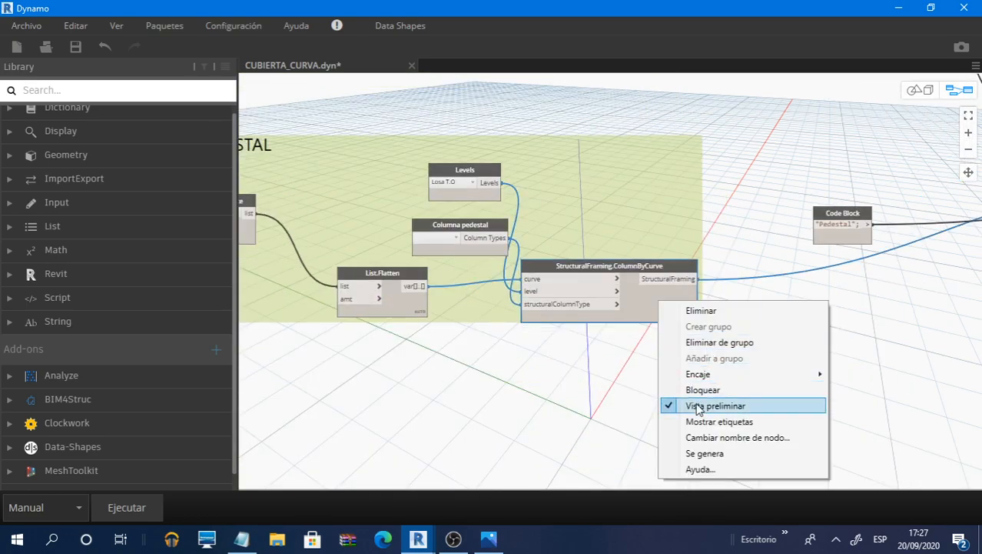
left_click(699, 390)
Run the CUBIERTA_CURVA graph to generate the roof geometry preview
scroll(831, 366, "down", 6)
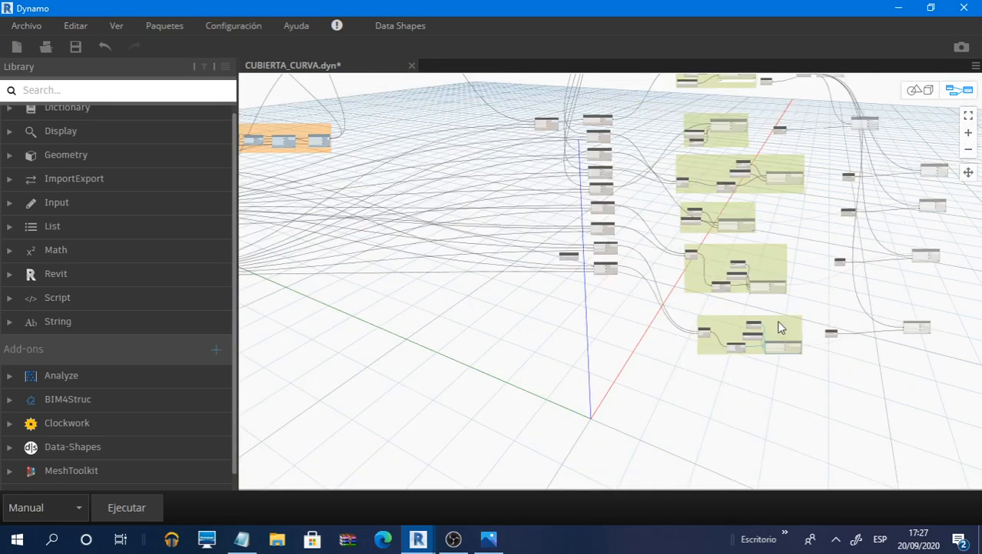
middle_click_drag(719, 295, 710, 428)
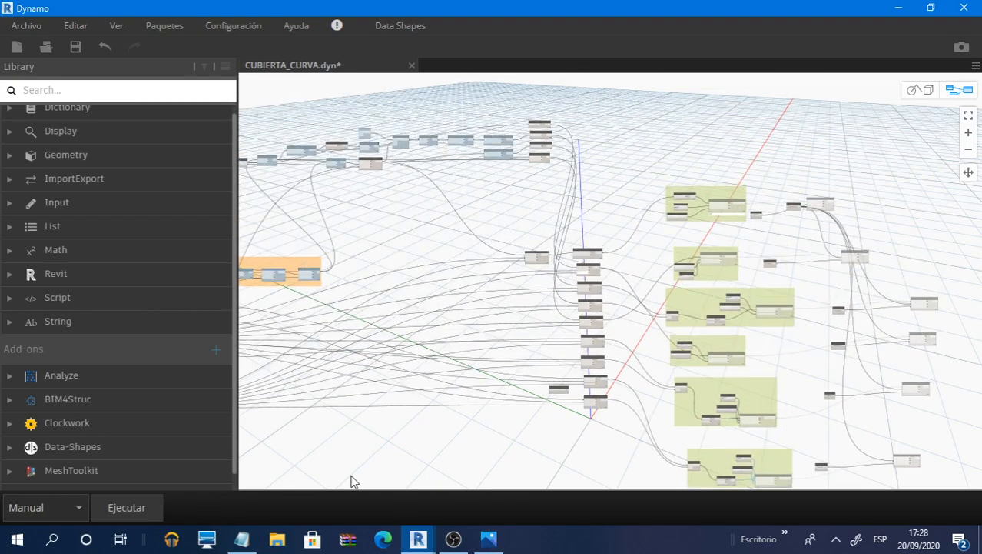
left_click(136, 517)
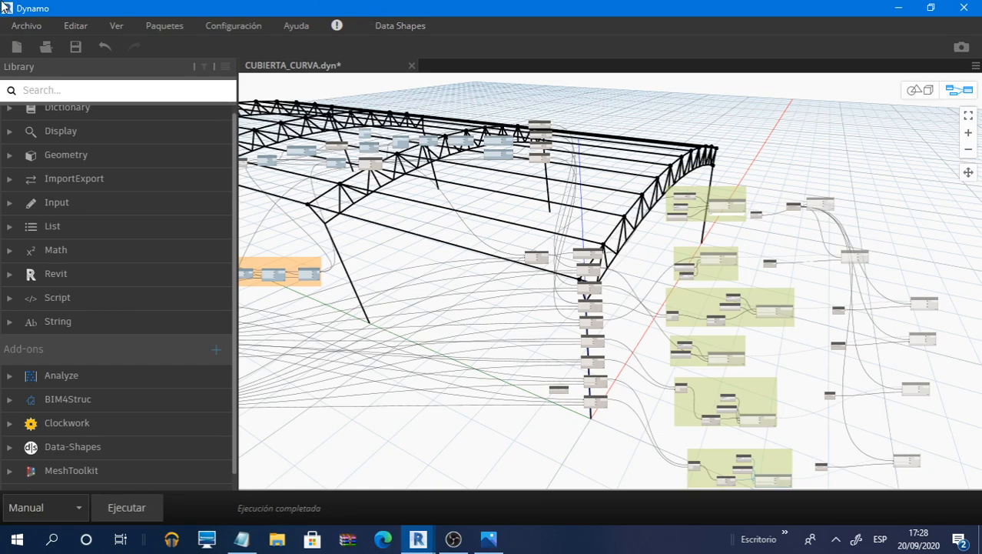
Examine the generated truss preview together with the nodes of the CREAR CORDON SUPERIOR E INFERIOR group
scroll(456, 266, "up", 1)
scroll(456, 266, "up", 8)
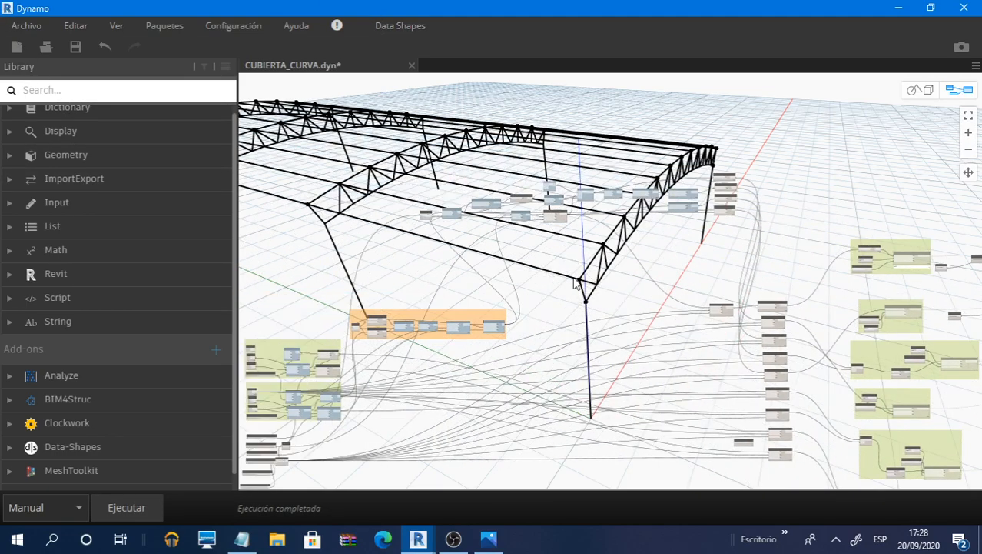
scroll(474, 199, "up", 5)
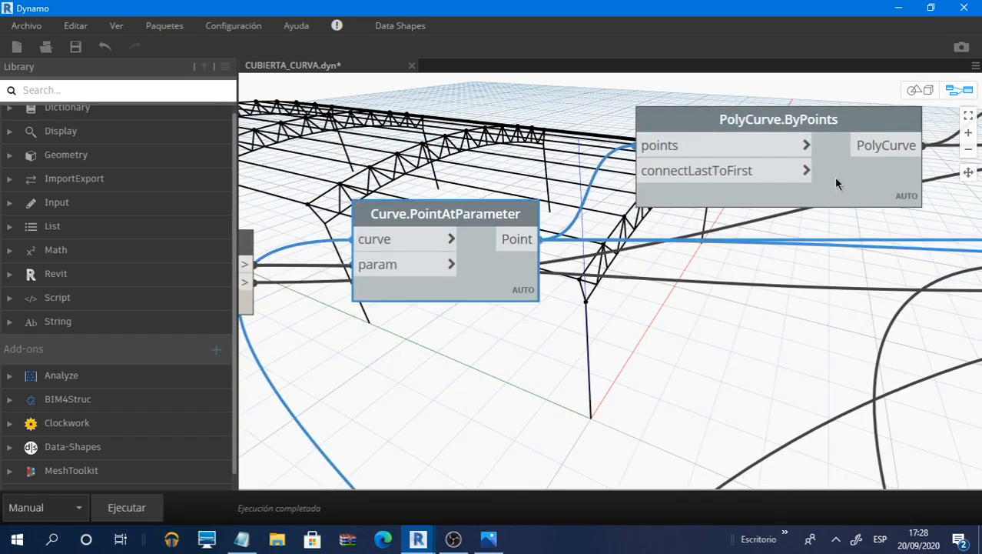
scroll(832, 180, "down", 2)
key("ctrl+b")
middle_click_drag(696, 392, 705, 384)
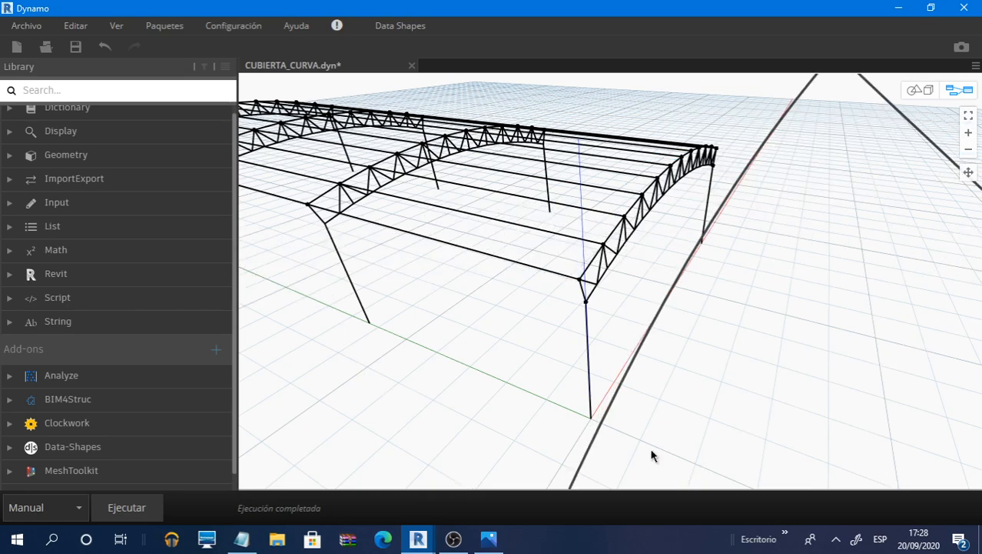
middle_click_drag(651, 454, 671, 316)
left_click(671, 316)
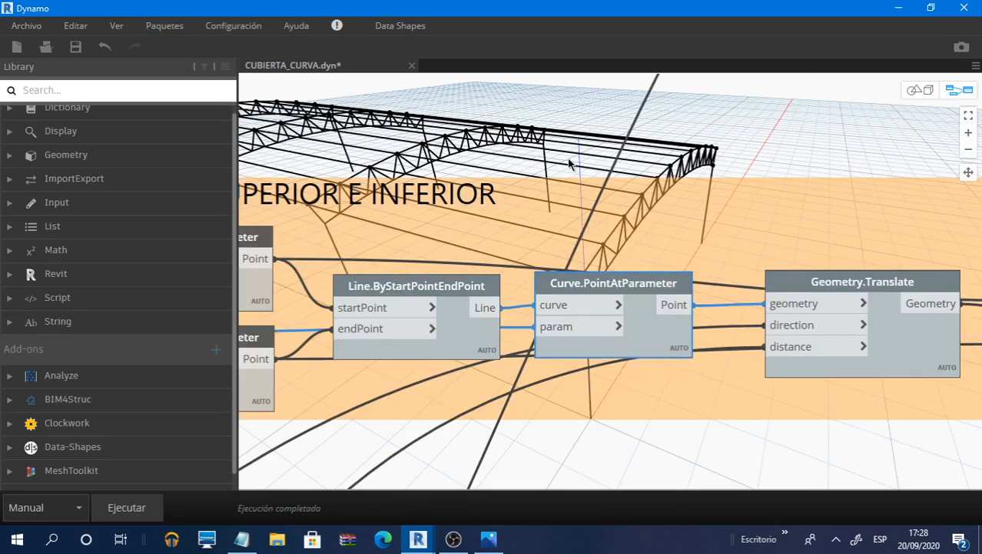
left_click(570, 163)
scroll(66, 189, "up", 1)
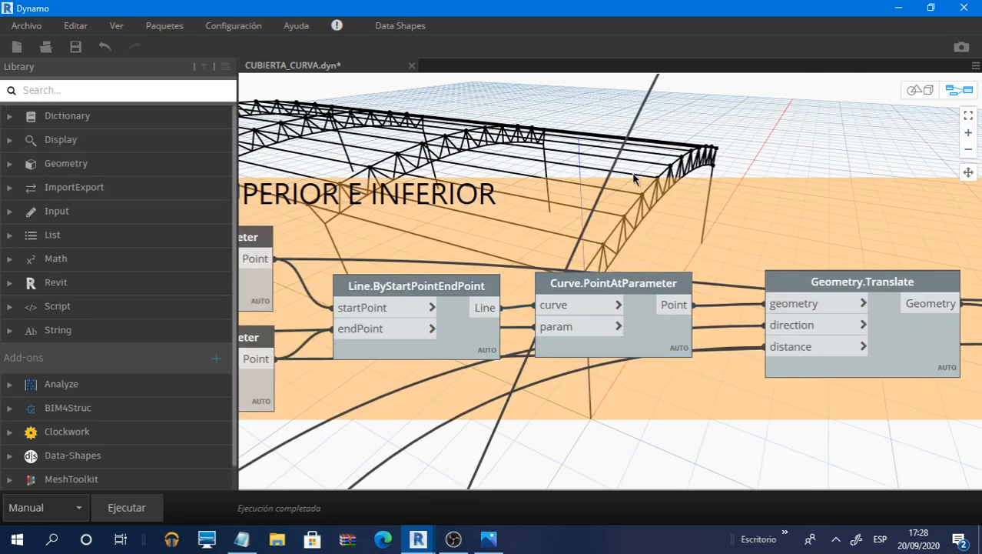
scroll(635, 179, "down", 5)
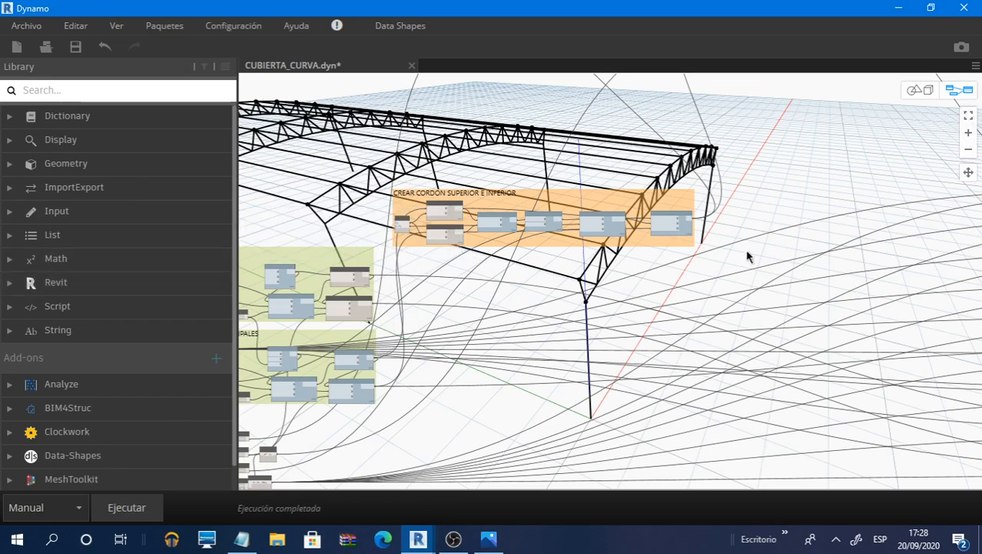
Browse the Geometry library, place an IndexGroup.A node from Meshes on the canvas, and delete it
left_click(17, 163)
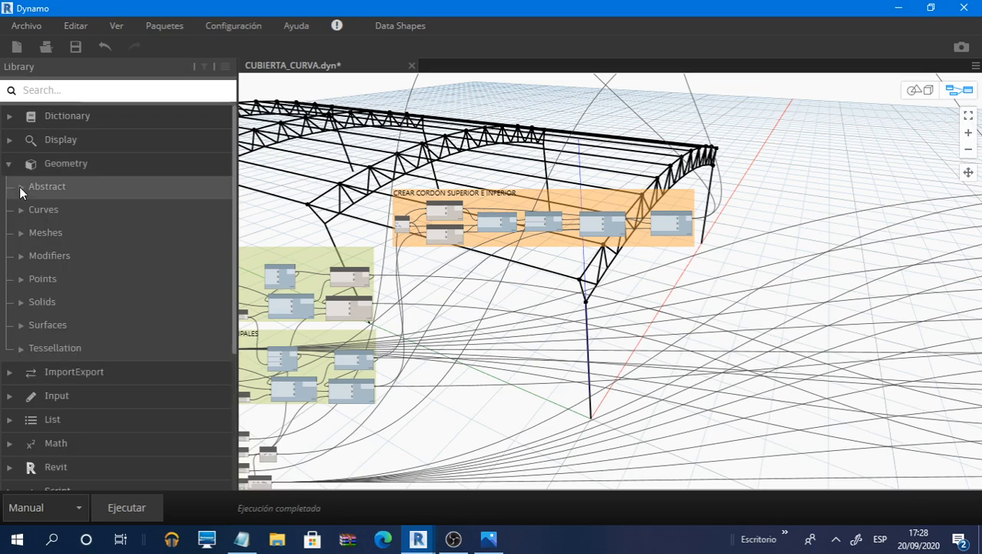
left_click(43, 209)
left_click(43, 209)
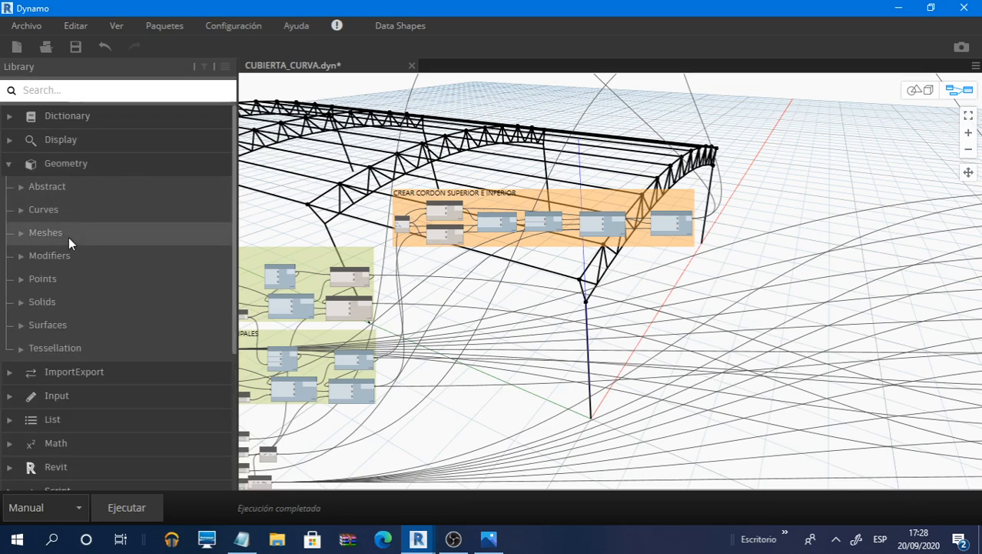
left_click(69, 235)
left_click(59, 260)
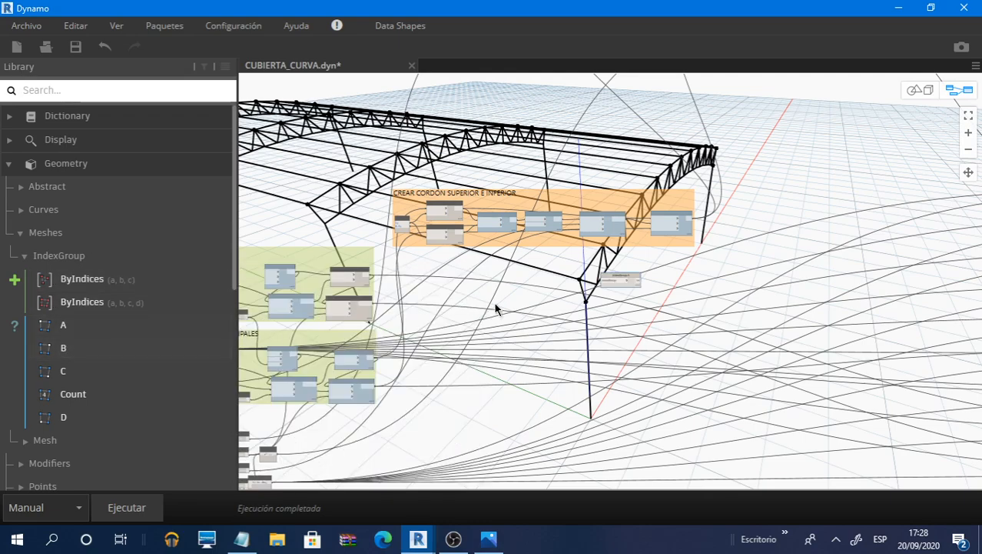
scroll(653, 273, "up", 4)
left_click_drag(581, 277, 603, 231)
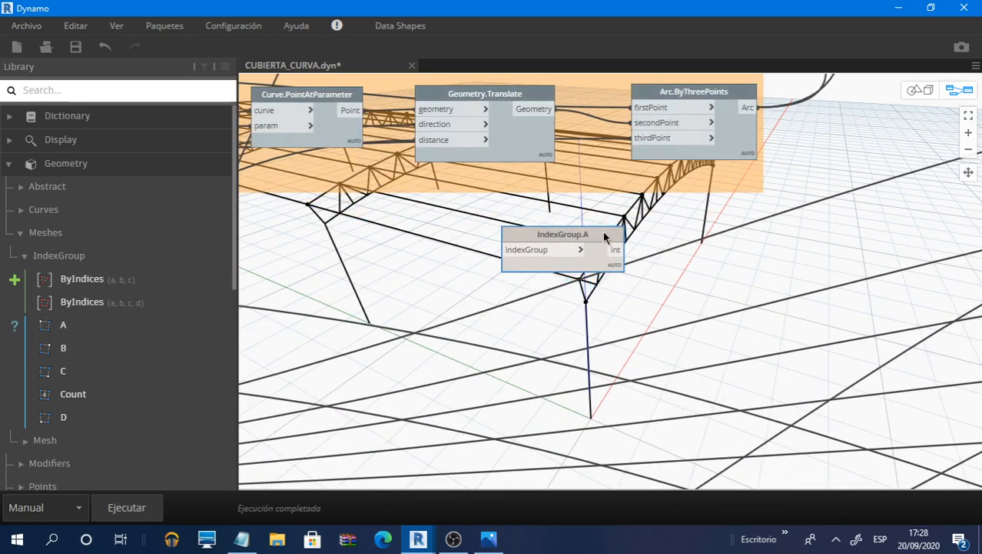
key("Delete")
Move the Point.ByCoordinates node slightly upward in the PEDESTALES group and inspect its output preview
scroll(717, 264, "down", 3)
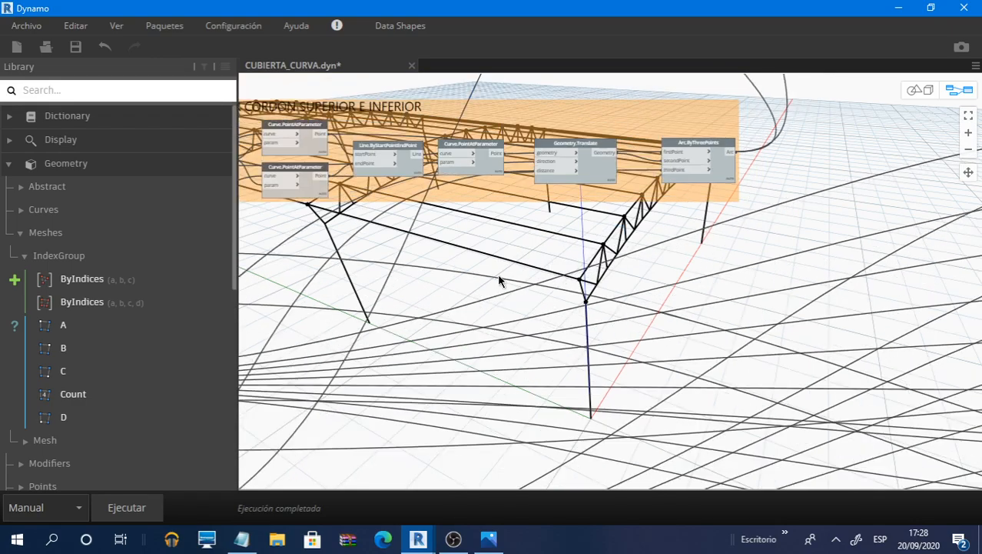
scroll(498, 275, "down", 1)
middle_click_drag(499, 276, 655, 303)
scroll(309, 352, "up", 1)
scroll(305, 203, "up", 2)
middle_click_drag(334, 323, 600, 246)
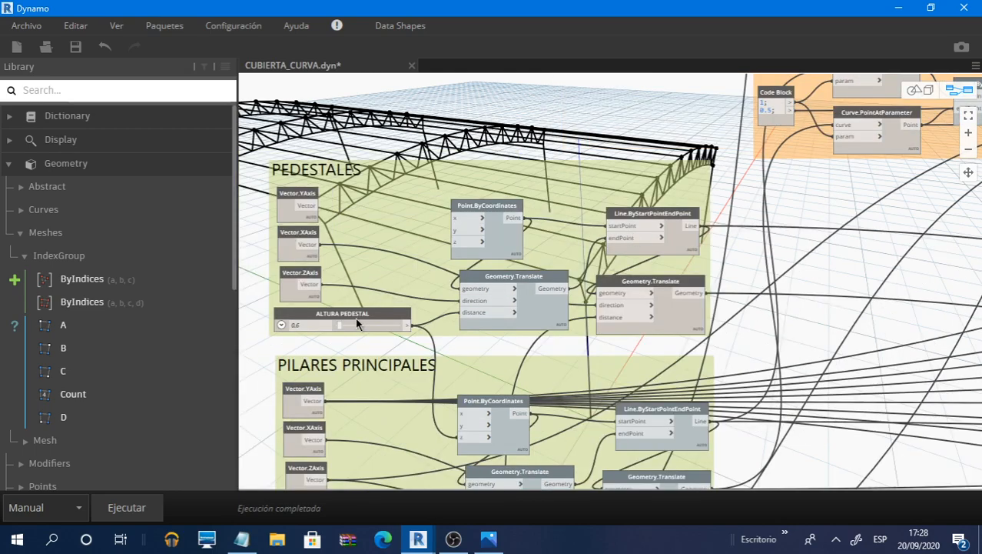
scroll(389, 264, "up", 3)
left_click_drag(613, 228, 626, 189)
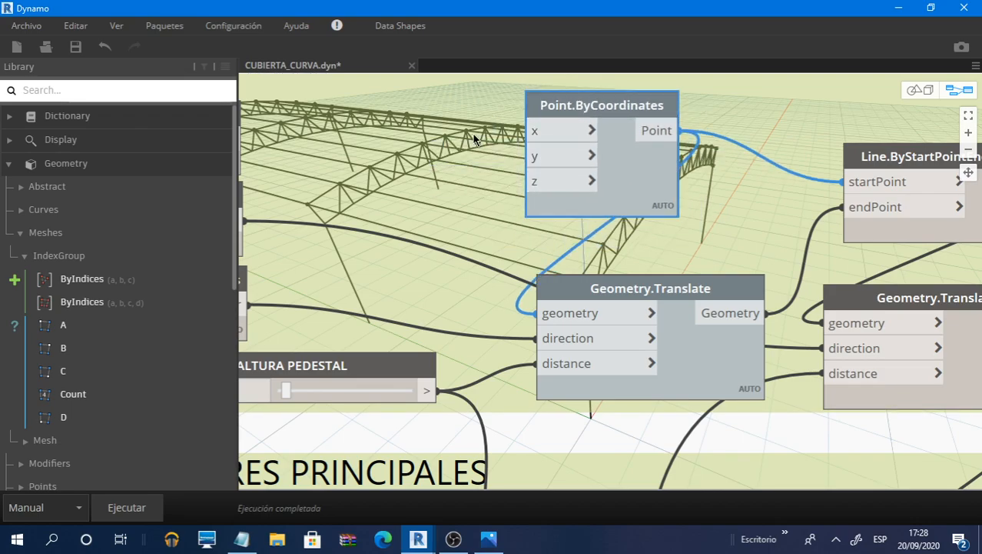
middle_click_drag(522, 165, 580, 230)
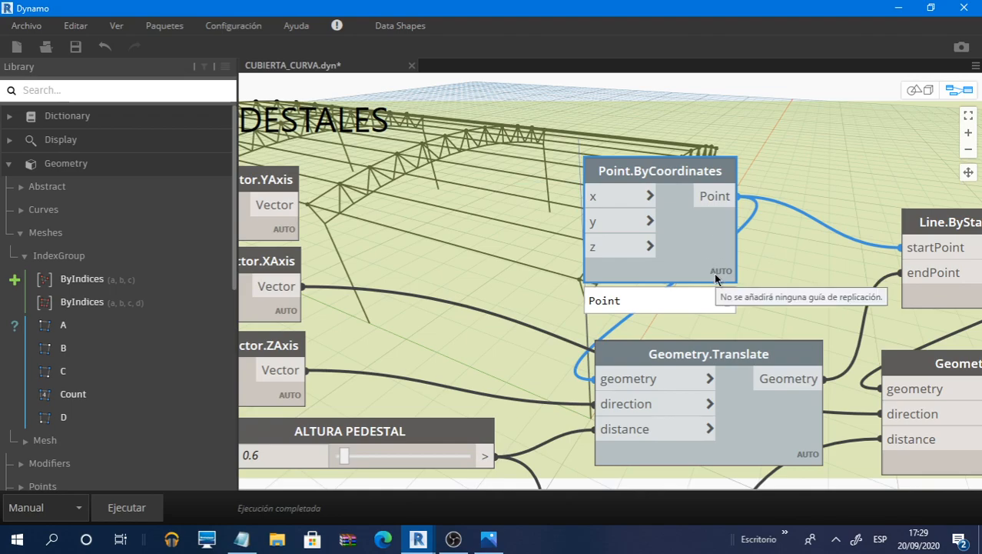
middle_click_drag(685, 262, 527, 222)
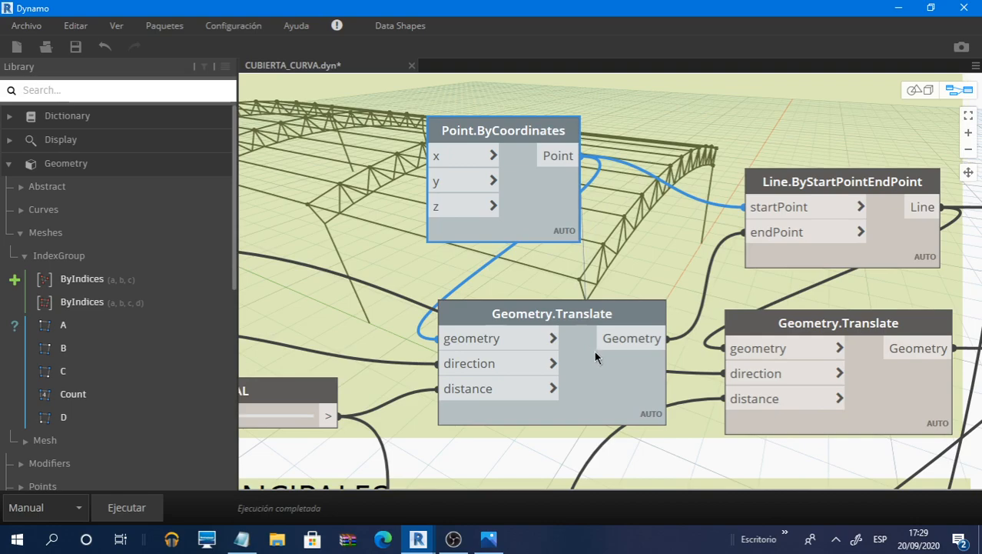
Reposition the Geometry.Translate and Point.ByCoordinates nodes in PEDESTALES while examining their inputs from Vector.ZAxis and ALTURA PEDESTAL
left_click_drag(594, 351, 578, 371)
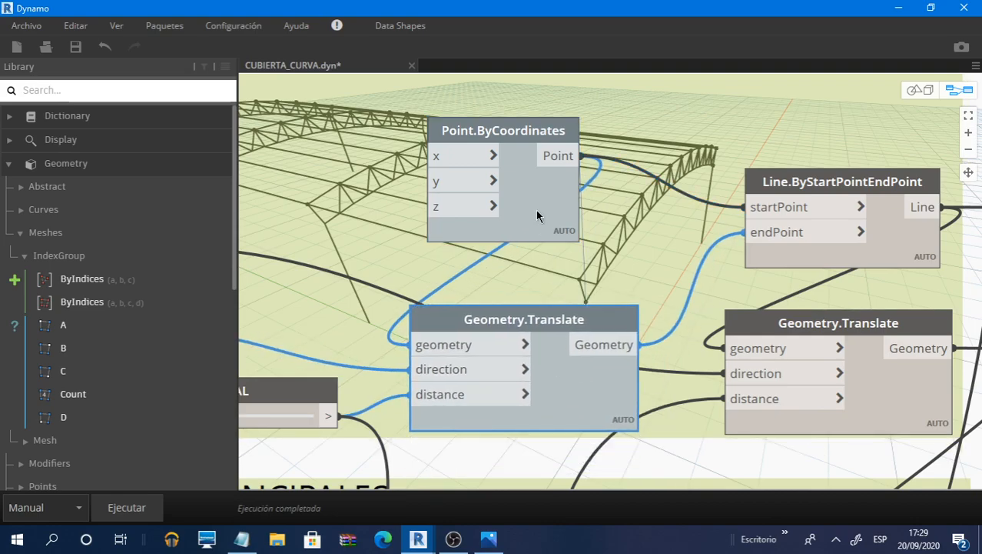
mouse_move(534, 208)
left_mouse_down()
mouse_move(537, 181)
mouse_move(544, 190)
left_mouse_up()
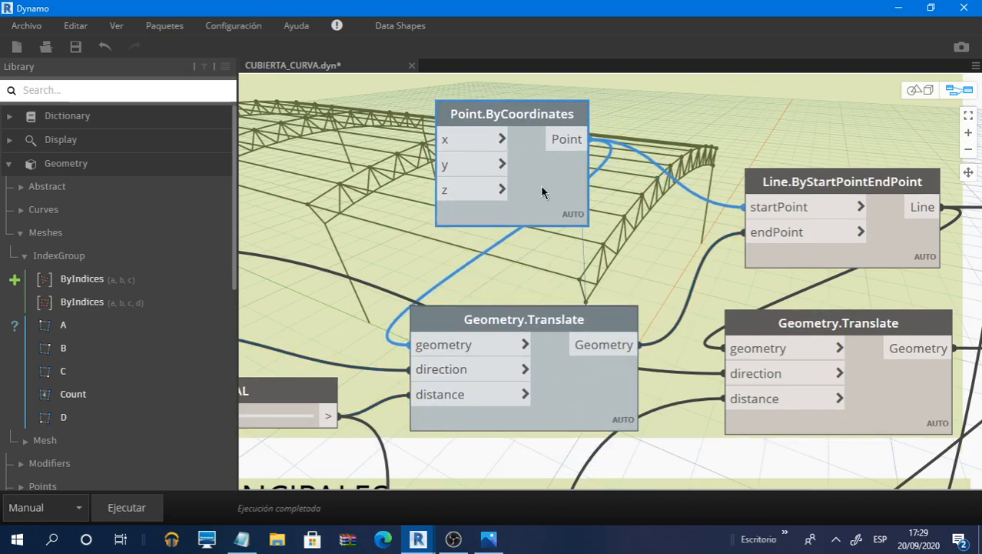
middle_click_drag(510, 283, 662, 163)
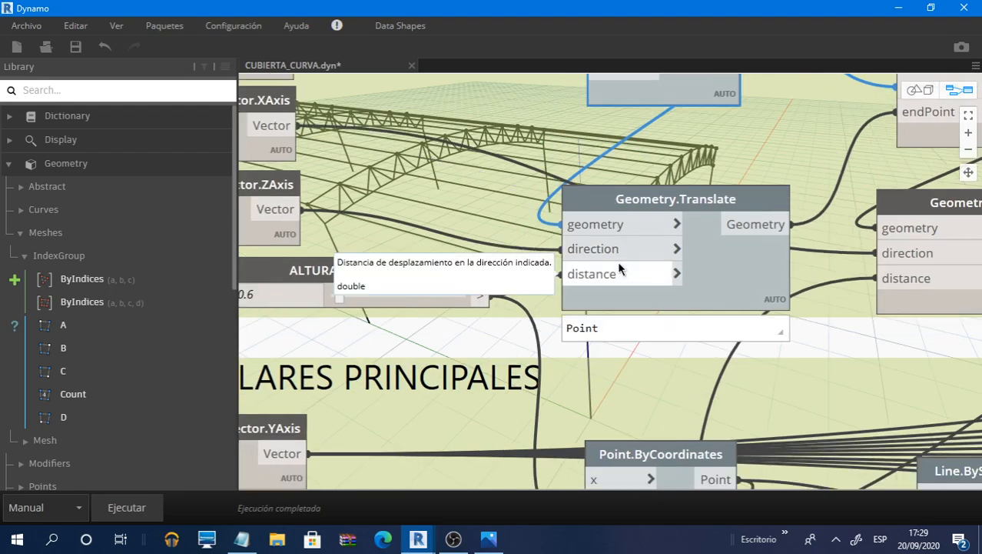
scroll(628, 266, "down", 1)
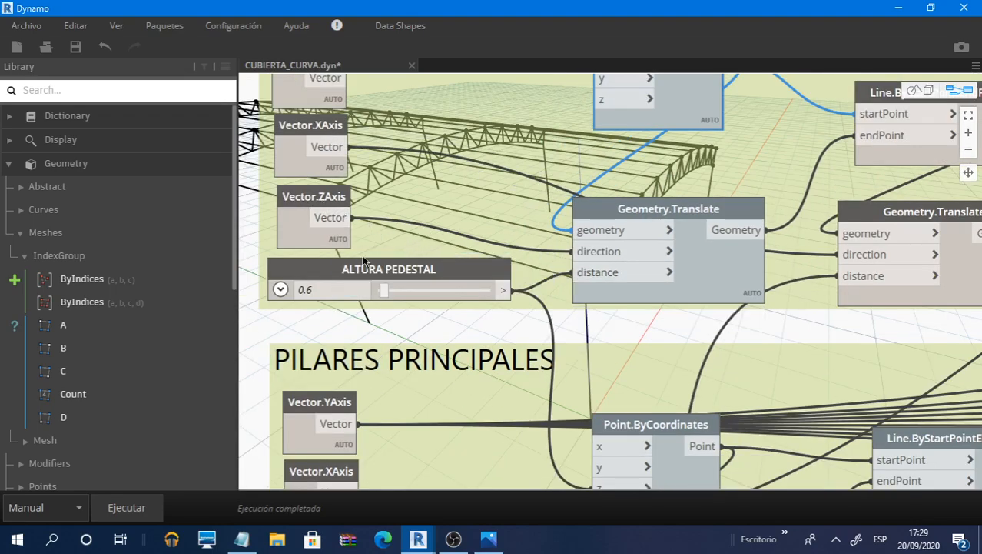
middle_click_drag(617, 318, 413, 404)
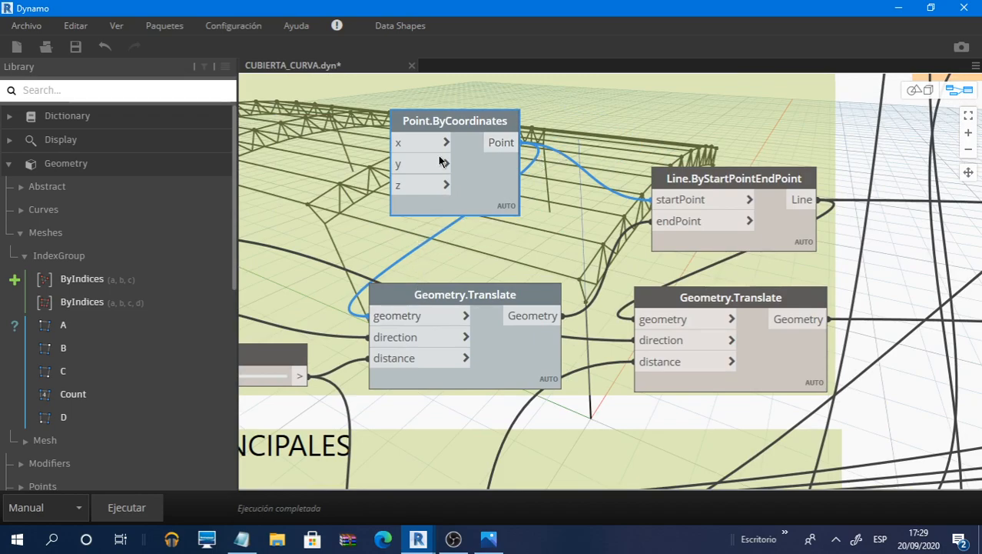
left_click_drag(536, 365, 539, 342)
Examine how the PEDESTALES and PILARES PRINCIPALES groups feed the chord group and the rest of the graph
scroll(799, 180, "down", 5)
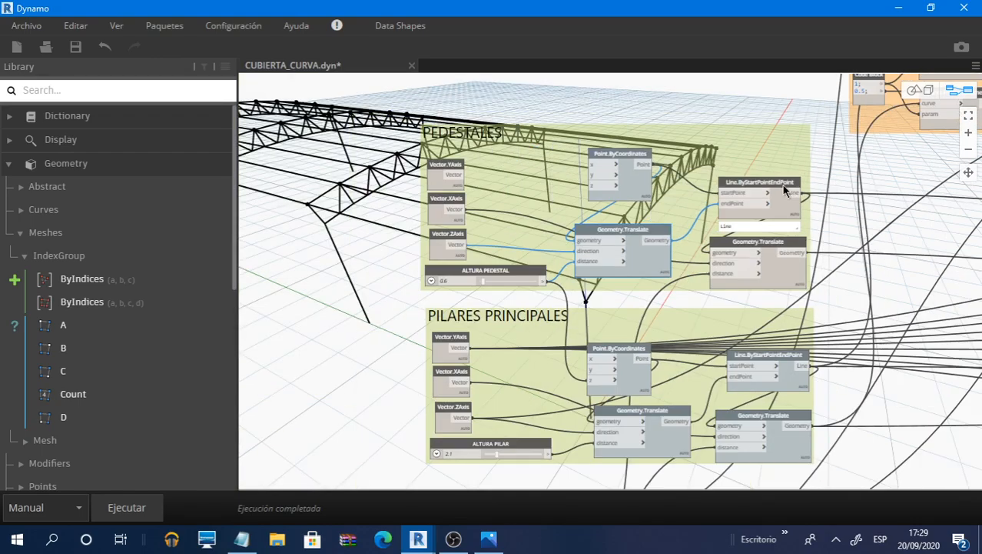
middle_click_drag(813, 168, 584, 212)
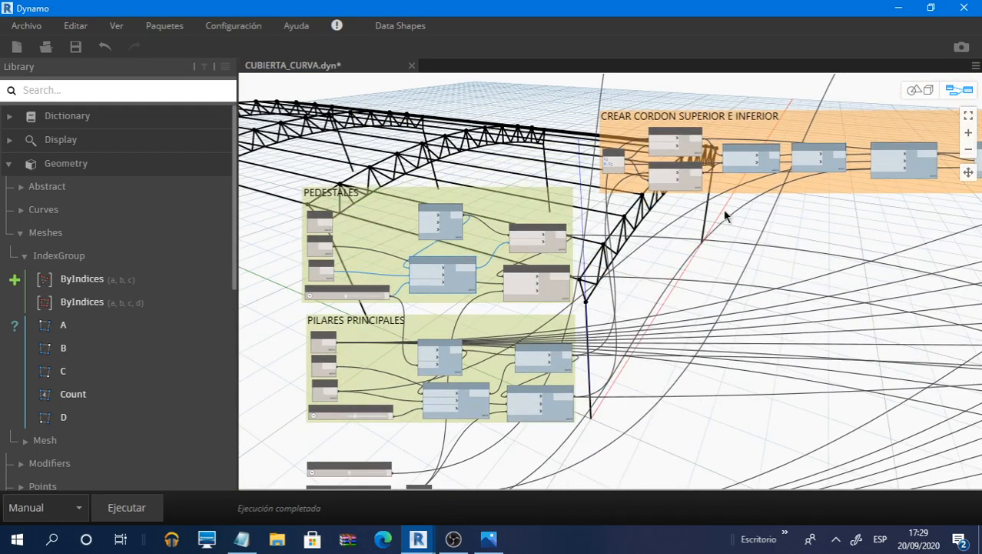
middle_click_drag(724, 213, 588, 206)
scroll(589, 209, "down", 2)
scroll(764, 180, "down", 5)
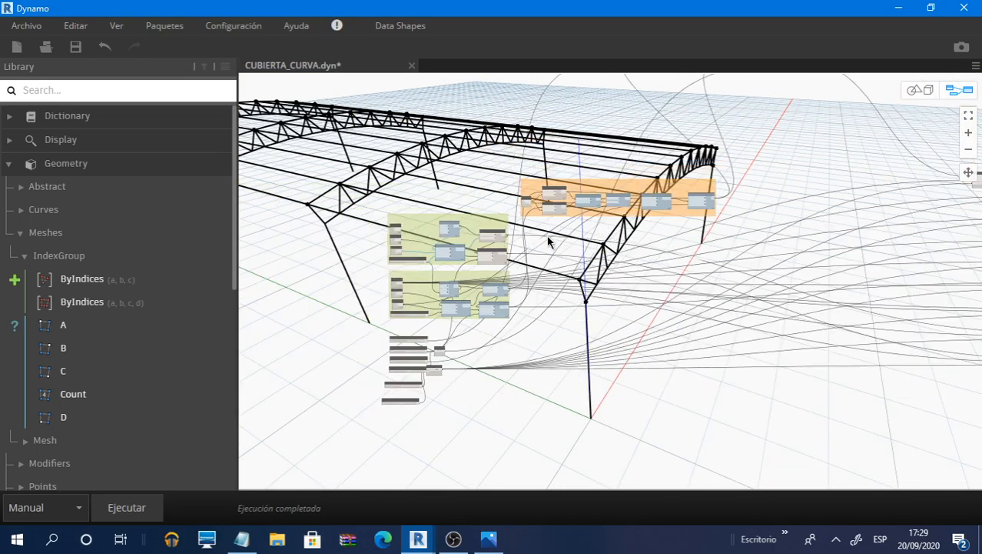
middle_click_drag(701, 126, 545, 150)
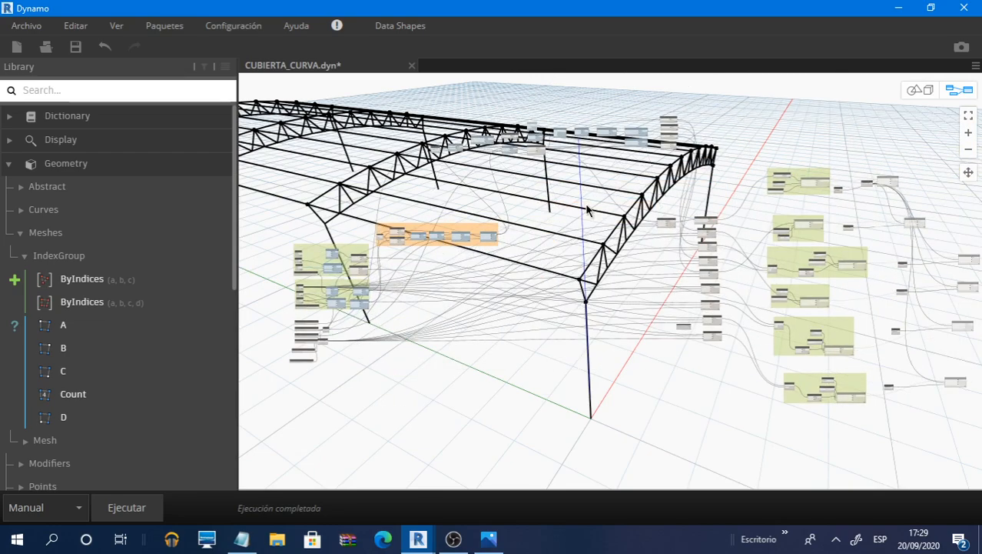
middle_click_drag(587, 209, 619, 210)
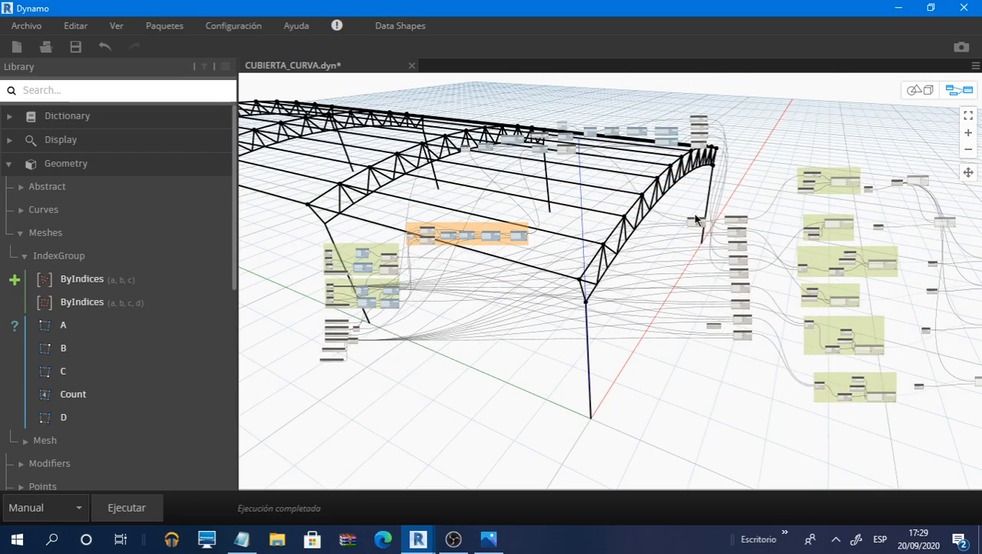
Inspect the roof trusses up close in the 3D background preview and return to the node graph
left_click(913, 91)
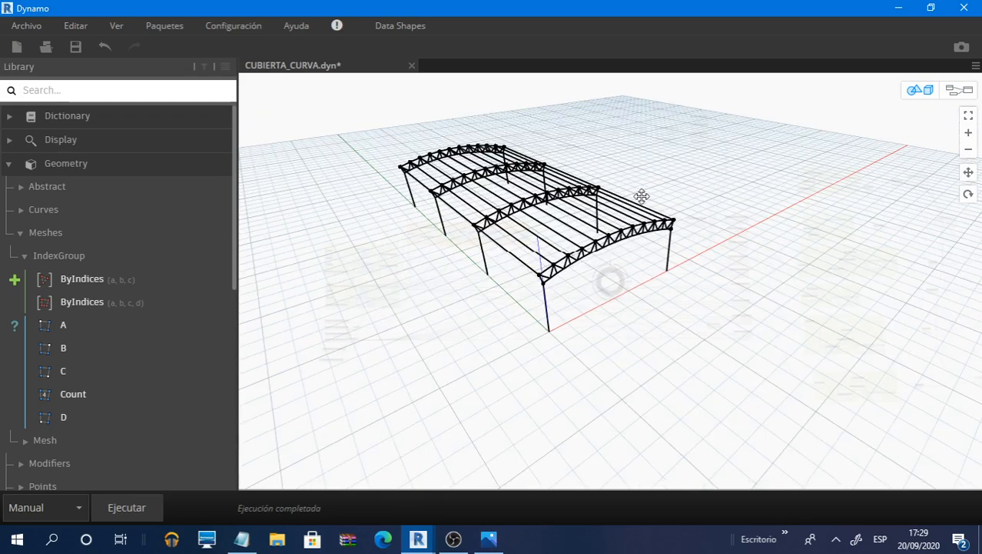
scroll(531, 261, "up", 10)
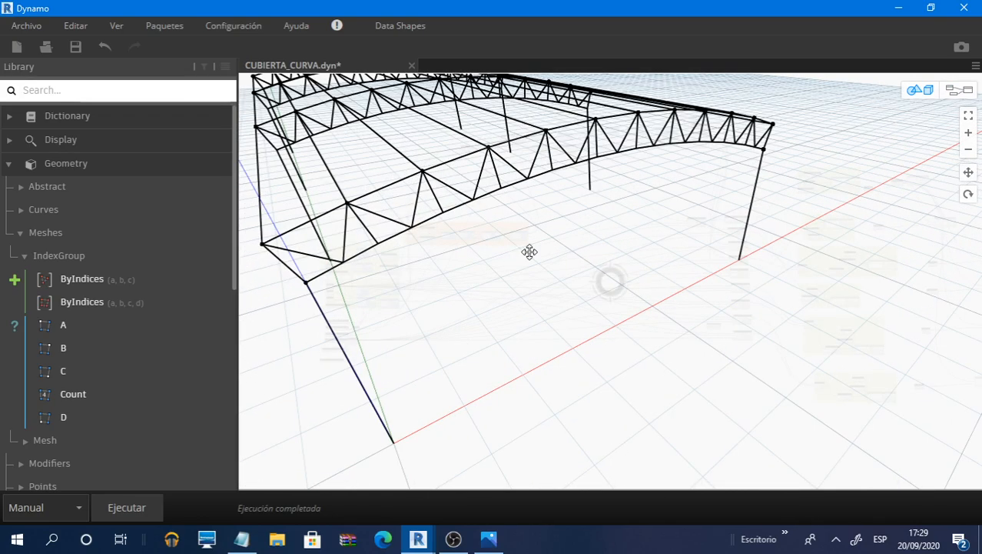
scroll(531, 253, "down", 5)
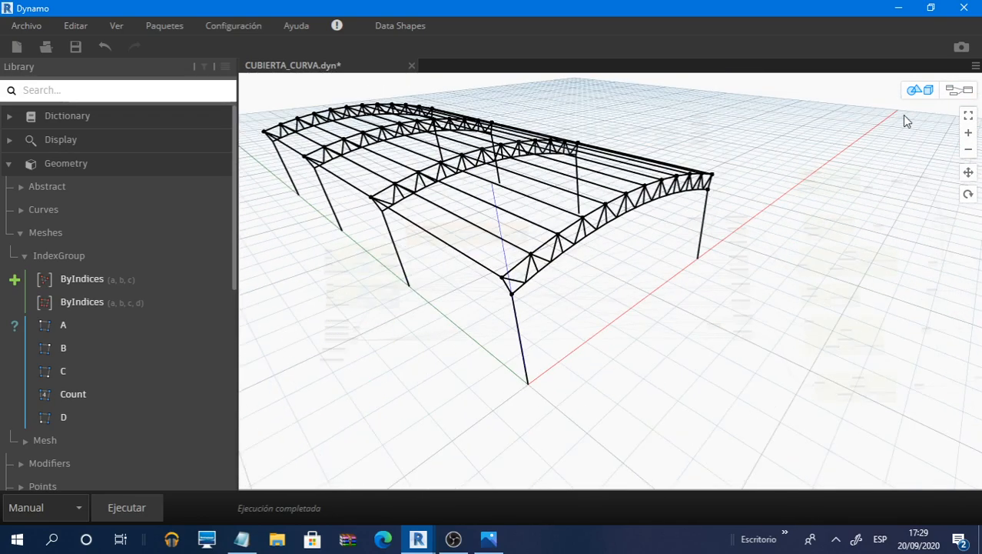
left_click(963, 92)
middle_click_drag(467, 242, 431, 274)
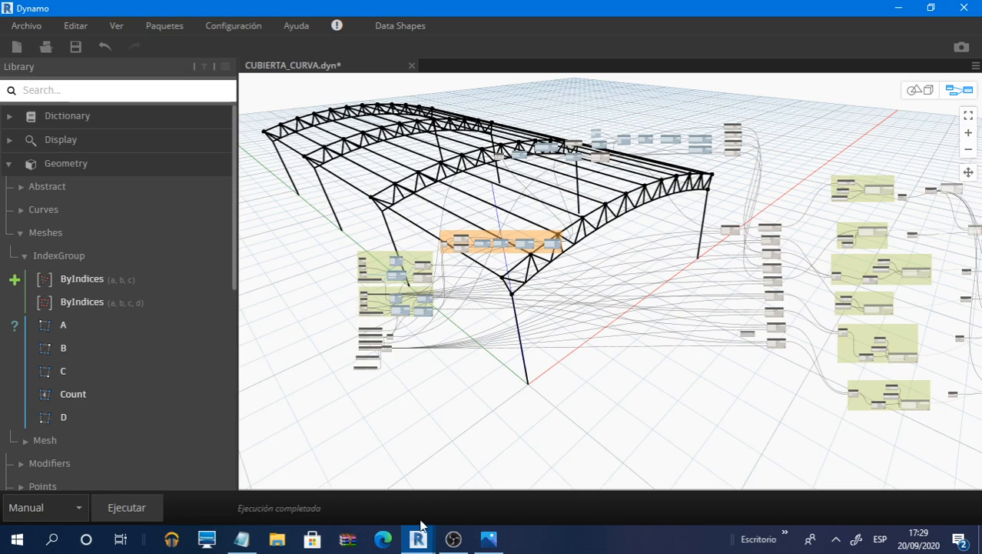
Check the picture in the image viewer and examine how the Point.ByCoordinates, Geometry.Translate and Line.ByStartPointEndPoint nodes connect in PEDESTALES
left_click(498, 540)
left_click(900, 11)
scroll(384, 317, "up", 5)
scroll(403, 228, "up", 6)
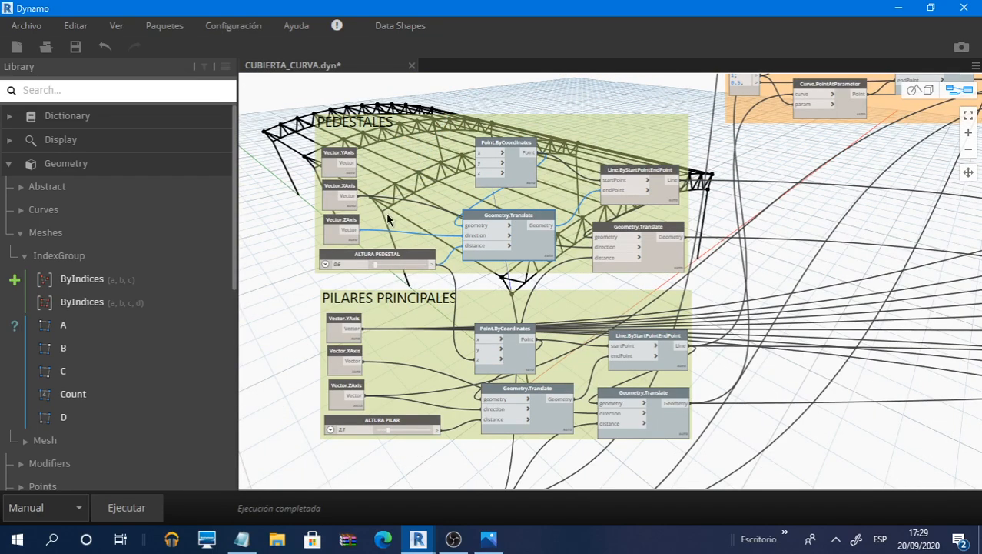
scroll(388, 219, "up", 3)
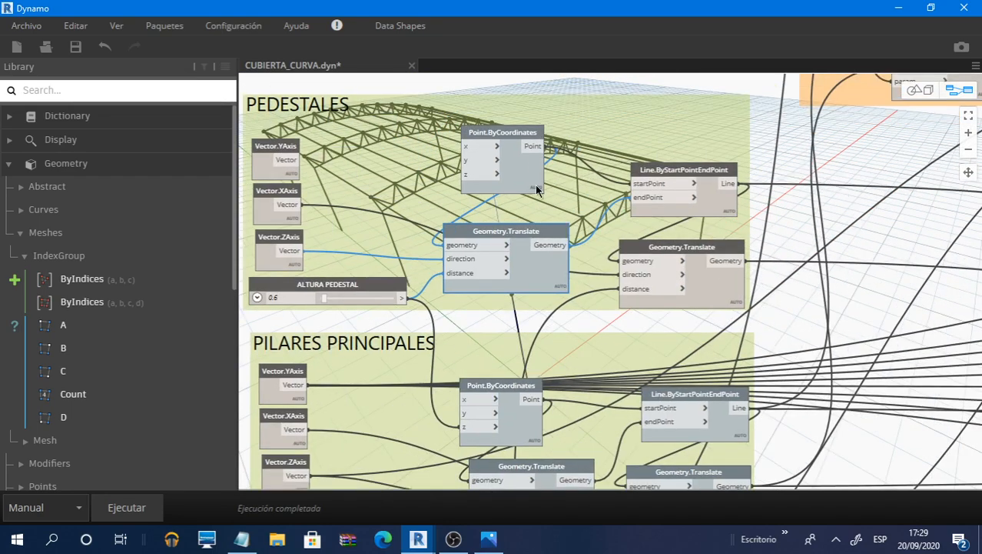
scroll(491, 237, "down", 6)
scroll(502, 235, "up", 2)
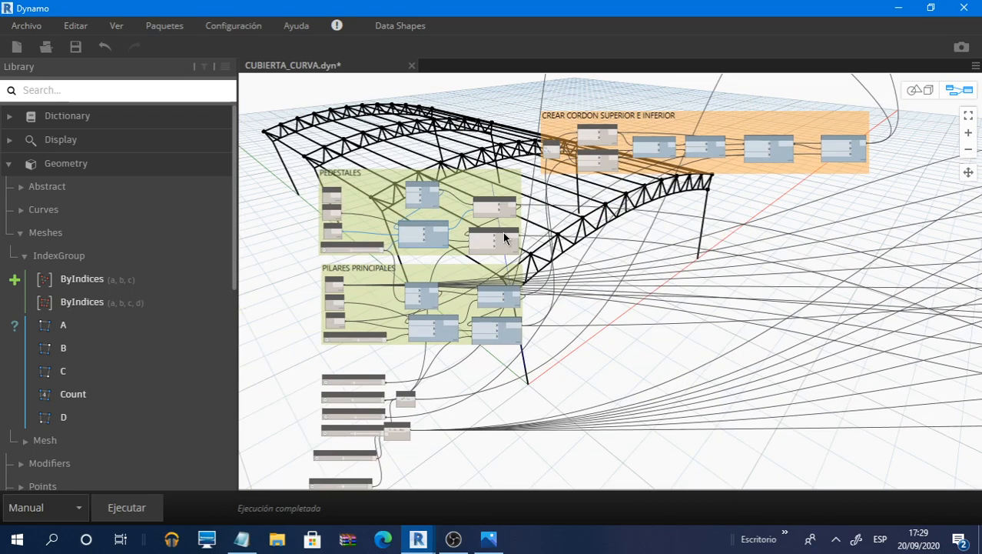
scroll(503, 232, "up", 5)
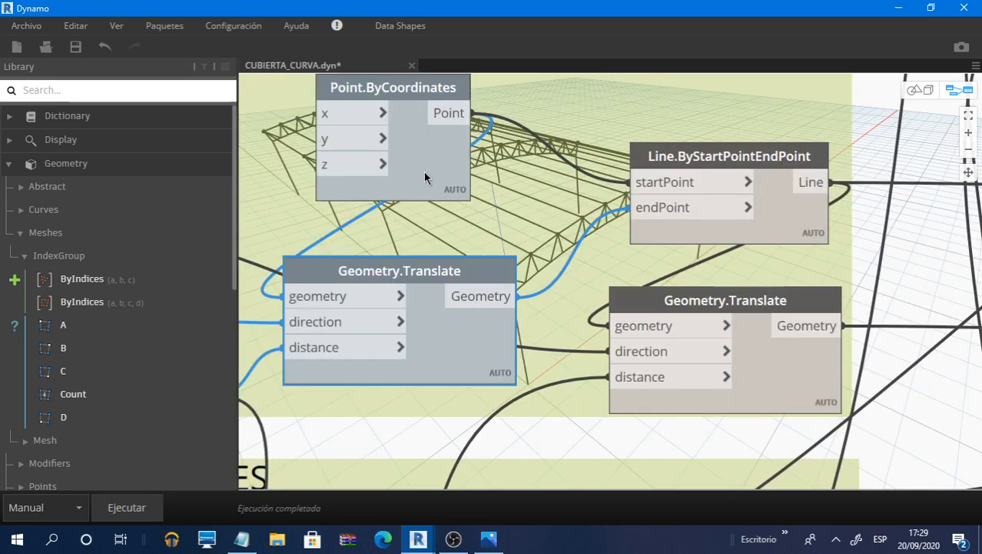
scroll(425, 177, "down", 3)
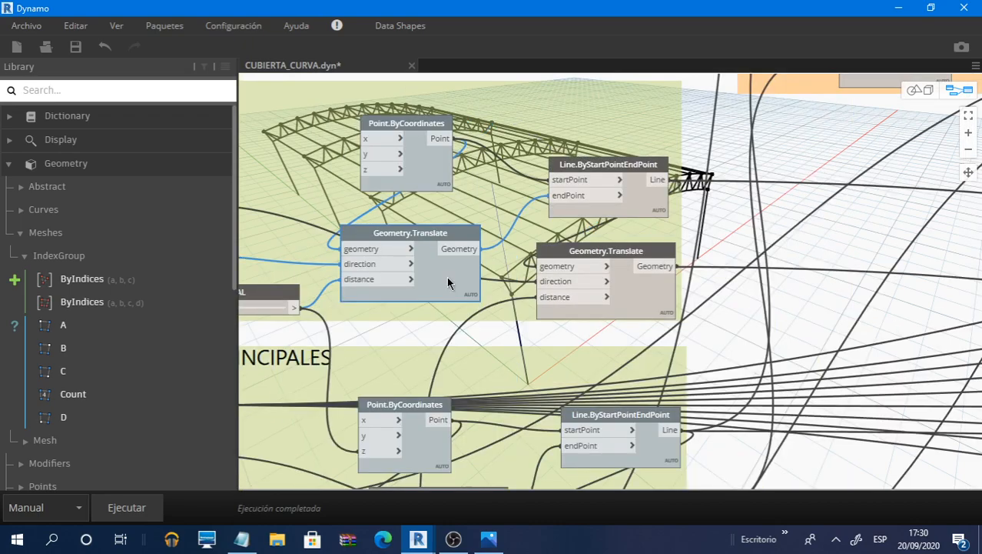
Spread apart Point.ByCoordinates and its Geometry.Translate in PEDESTALES, and highlight the pedestal geometry of Line.ByStartPointEndPoint and the second Geometry.Translate
mouse_move(476, 315)
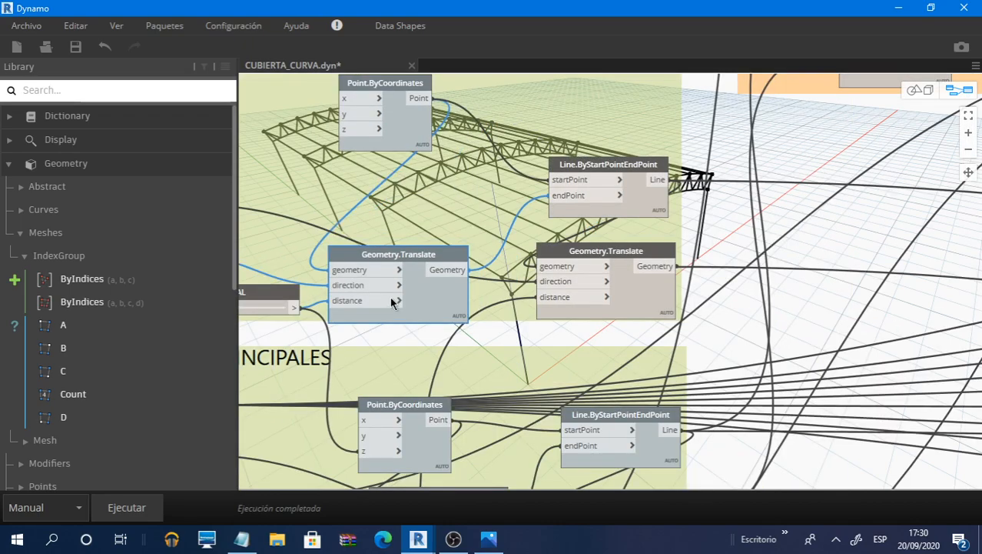
middle_click_drag(503, 223, 493, 224)
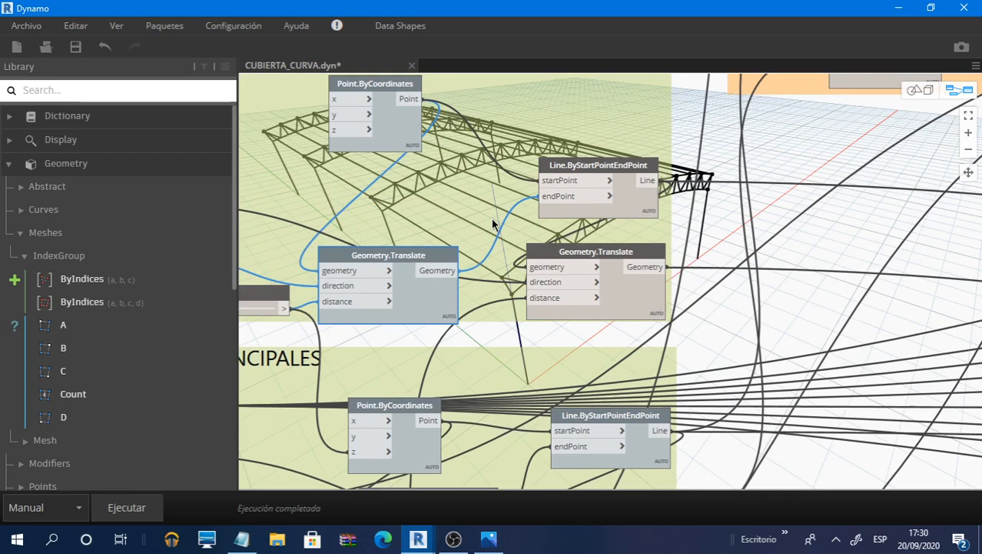
left_click(586, 215)
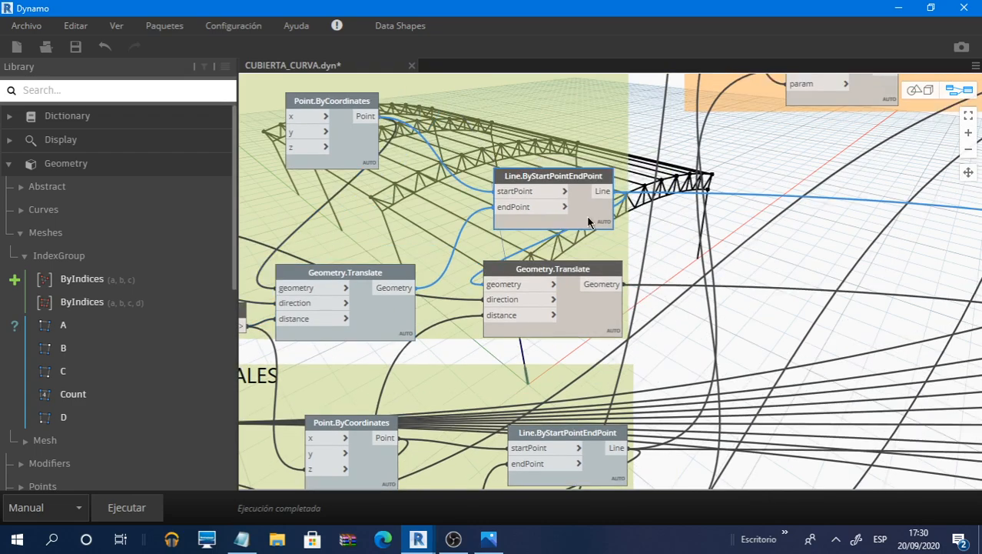
middle_click_drag(588, 217, 417, 161)
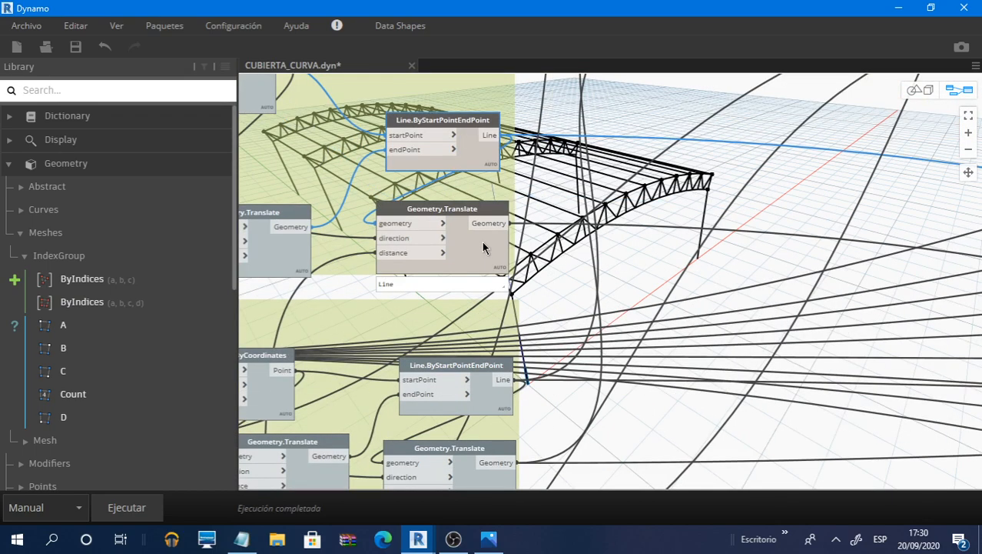
left_click(483, 244)
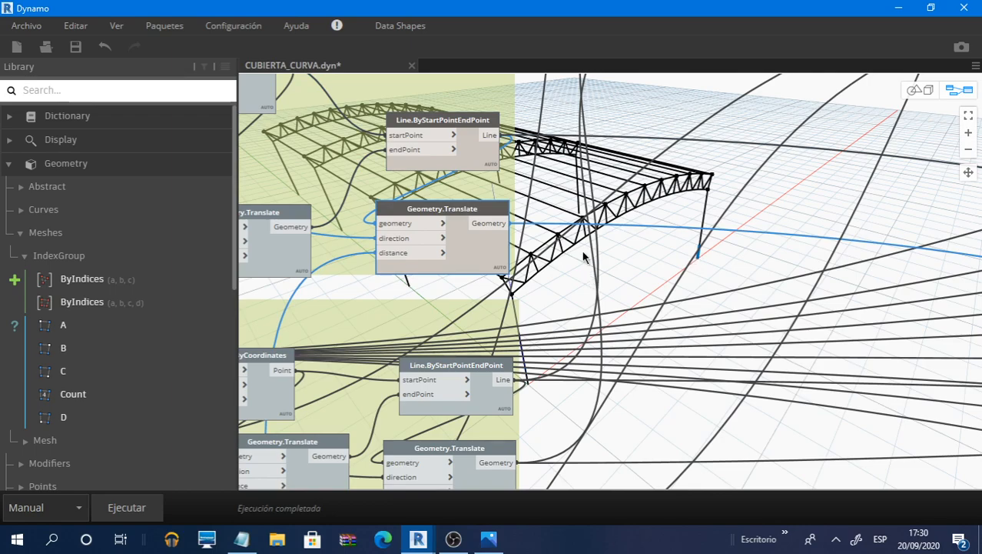
Trace the connections leaving the PEDESTALES group across the graph and return to the PEDESTALES and PILARES PRINCIPALES groups
scroll(583, 258, "down", 5)
scroll(583, 258, "down", 3)
middle_click_drag(970, 275, 728, 251)
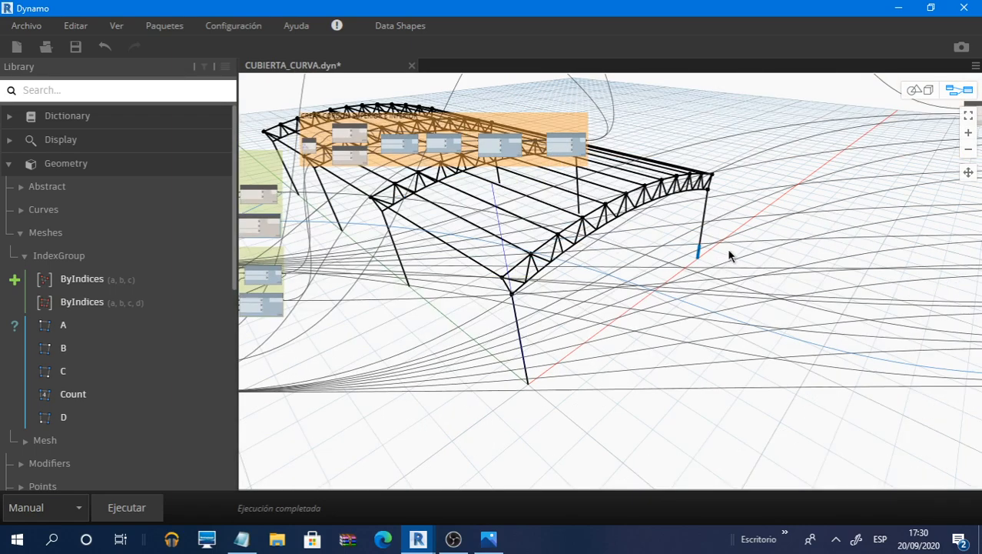
middle_click_drag(970, 293, 682, 264)
scroll(427, 225, "up", 2)
middle_click_drag(427, 224, 666, 247)
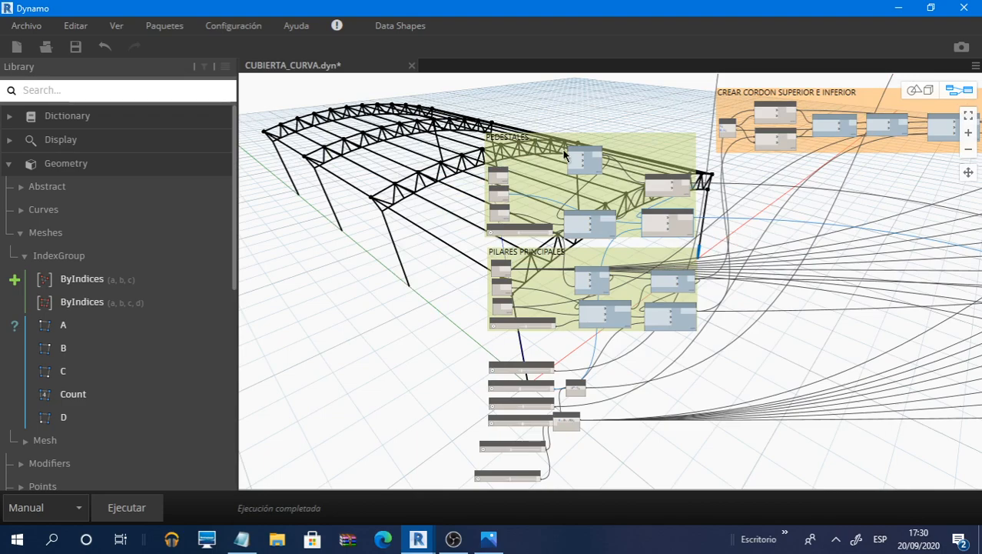
scroll(400, 156, "down", 2)
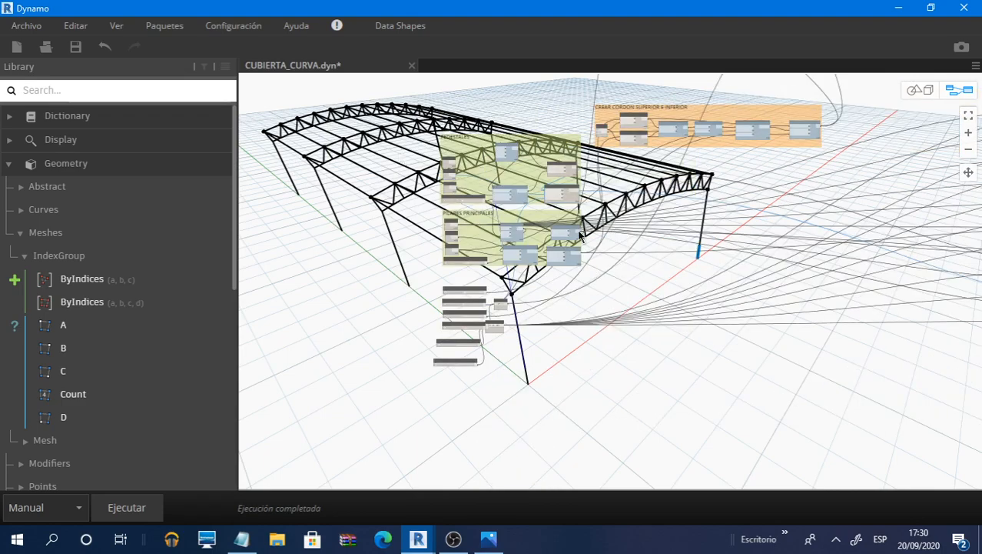
Examine the vector, point, line and translate nodes of the PILARES PRINCIPALES group and the parameter sliders below it
scroll(534, 246, "up", 3)
scroll(535, 246, "up", 2)
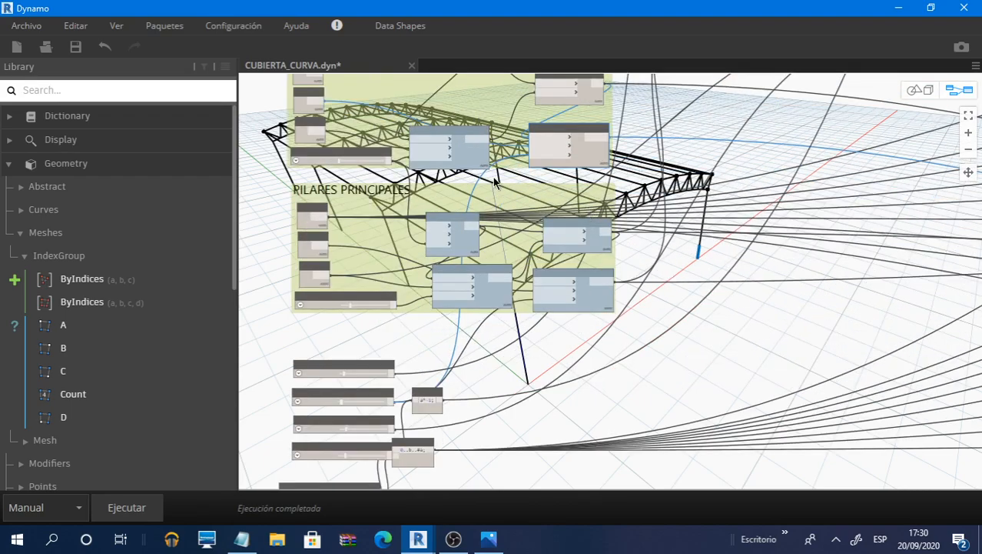
scroll(496, 182, "up", 1)
scroll(589, 204, "up", 1)
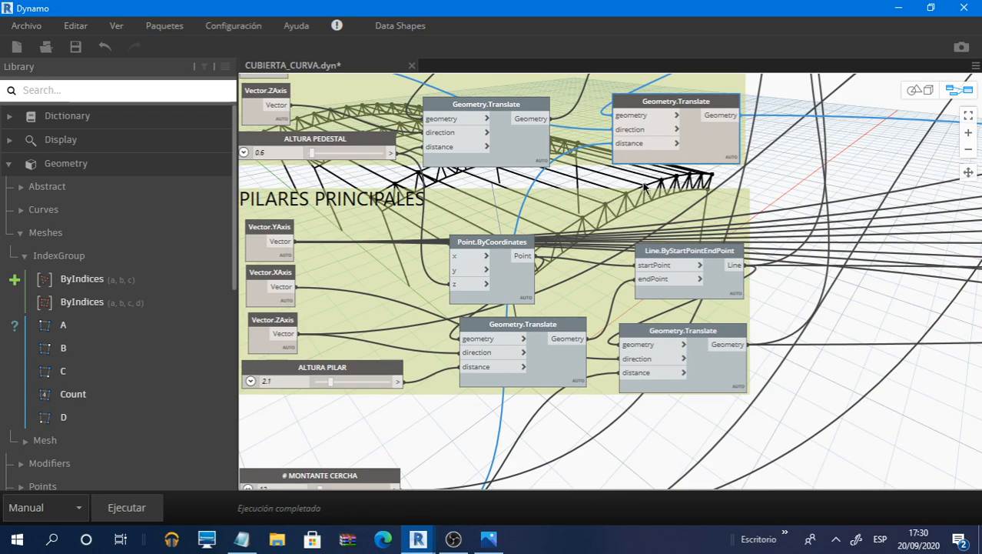
scroll(455, 355, "down", 1)
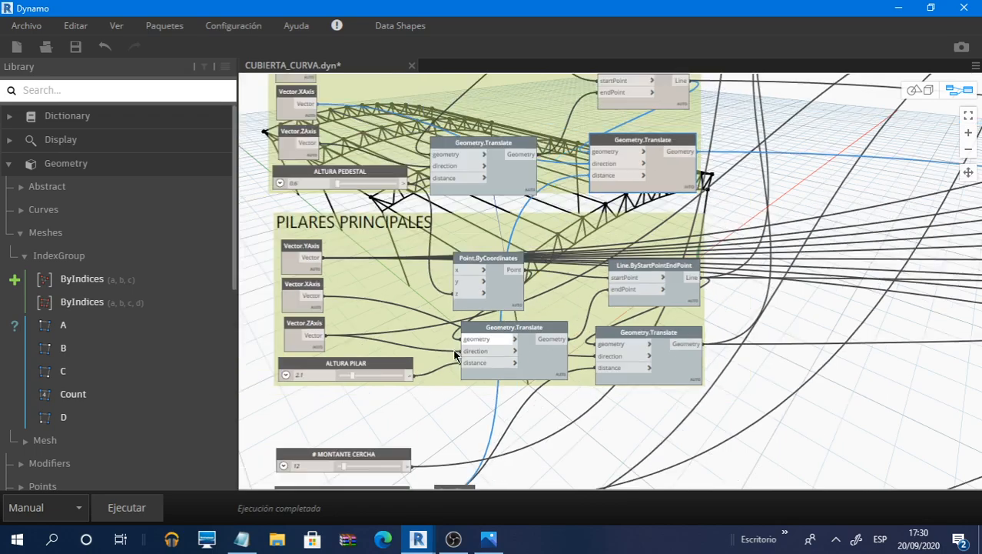
scroll(456, 355, "down", 1)
middle_click_drag(488, 260, 503, 184)
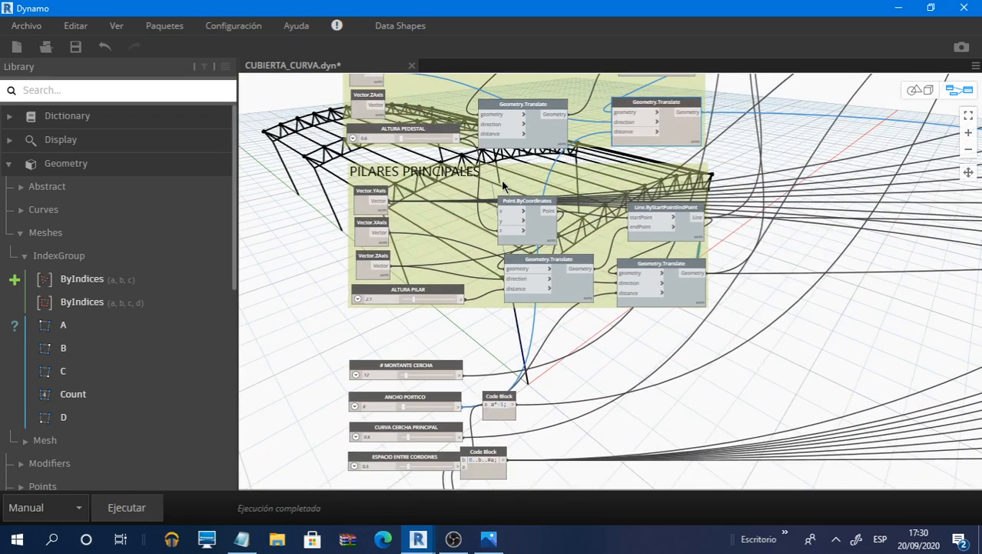
scroll(454, 196, "up", 3)
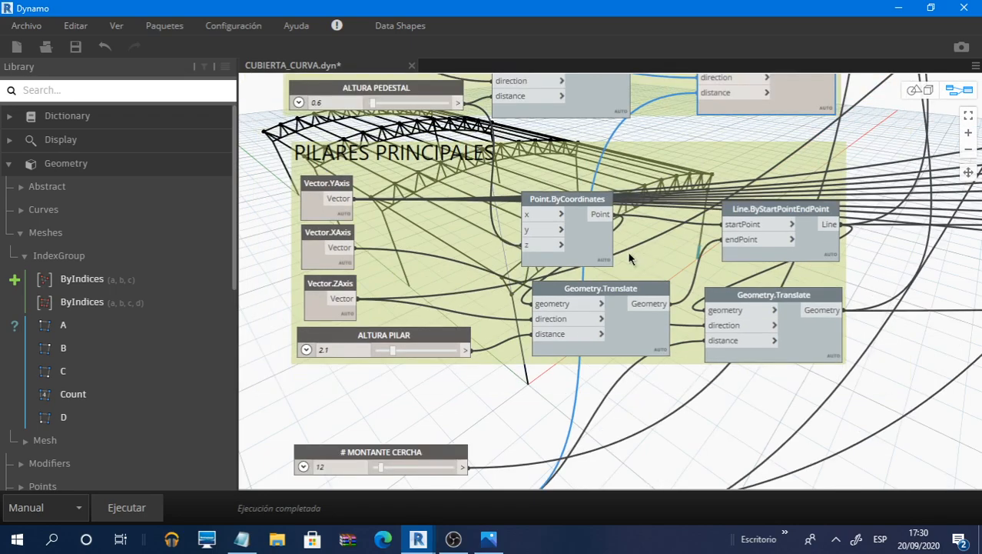
scroll(629, 258, "up", 2)
Reposition the Point.ByCoordinates, ALTURA PILAR and Vector.ZAxis nodes in PILARES PRINCIPALES while checking the inputs of Geometry.Translate
left_click_drag(585, 234, 605, 198)
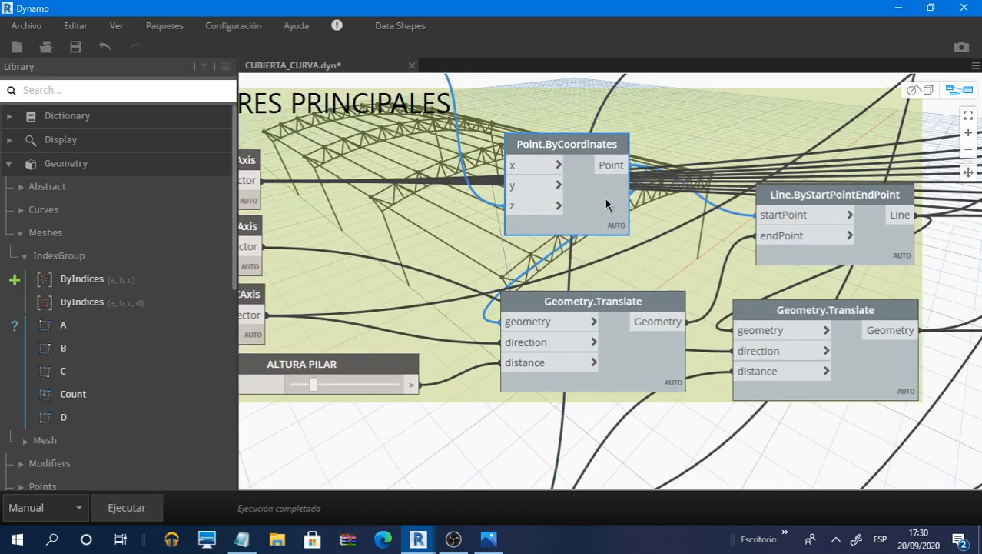
left_click(628, 349)
middle_click_drag(503, 368, 625, 312)
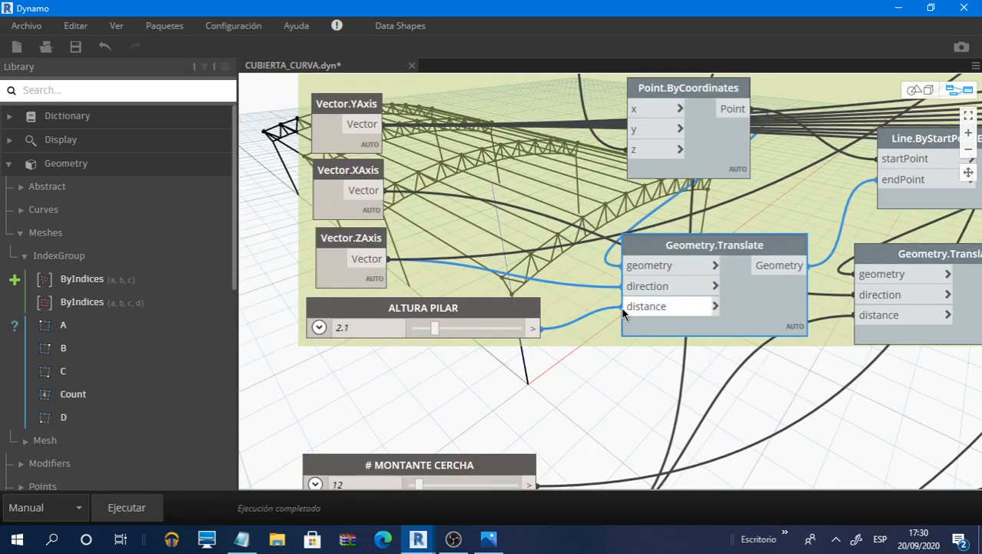
left_click_drag(503, 309, 451, 315)
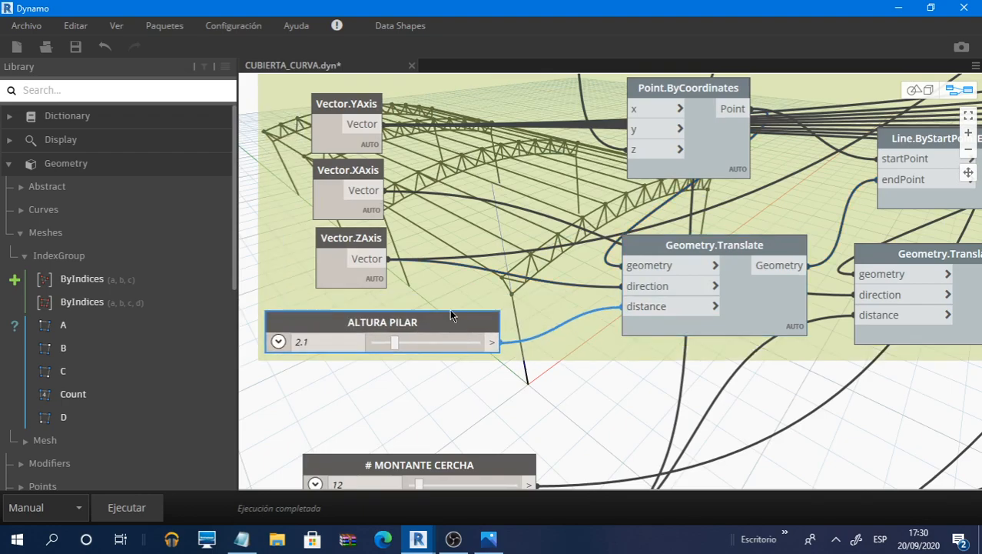
left_click_drag(370, 242, 317, 256)
Inspect the output nodes of PILARES PRINCIPALES and highlight the pillar line from Line.ByStartPointEndPoint in the preview
scroll(671, 301, "down", 3)
middle_click_drag(603, 299, 307, 270)
scroll(473, 259, "up", 3)
middle_click_drag(723, 295, 381, 304)
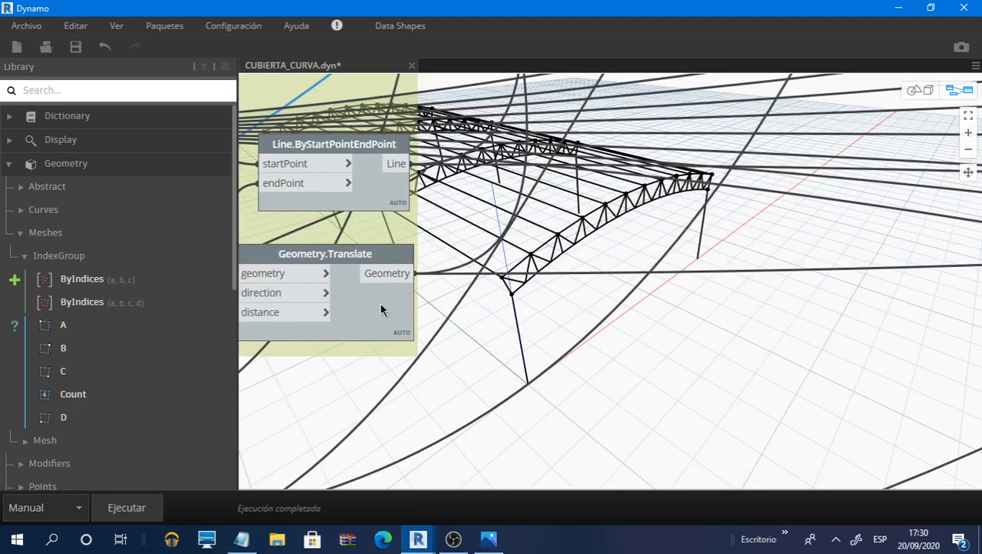
left_click(328, 195)
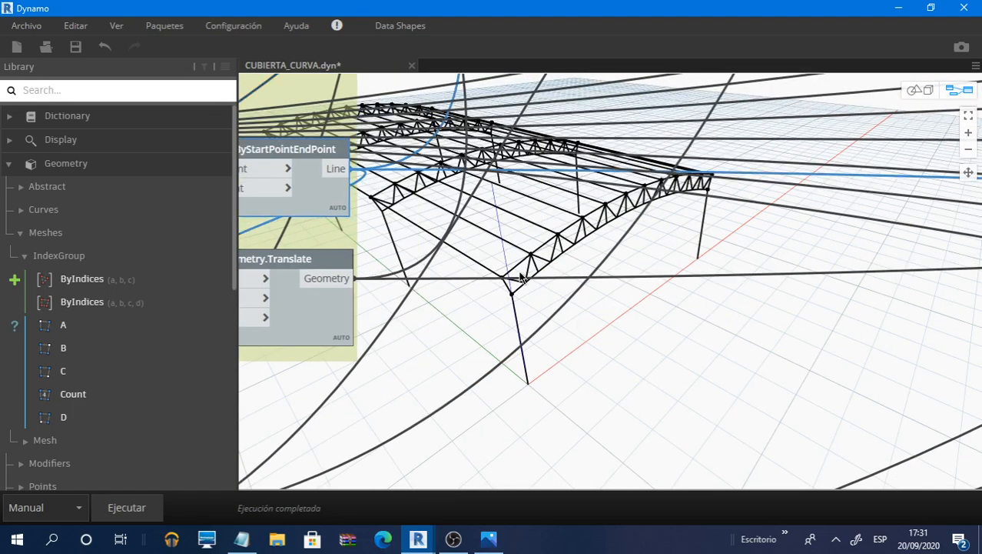
Locate the CREAR CORDON SUPERIOR E INFERIOR group and inspect the trusses' upper and lower chords in the 3D preview
scroll(515, 229, "down", 4)
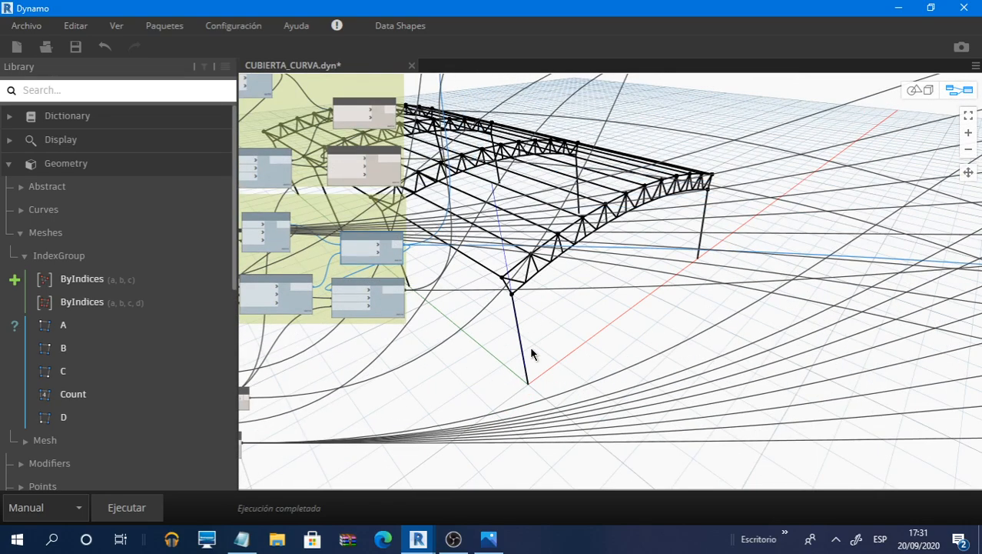
middle_click_drag(611, 226, 531, 349)
middle_click_drag(608, 256, 569, 343)
middle_click_drag(595, 261, 576, 348)
middle_click_drag(581, 246, 559, 296)
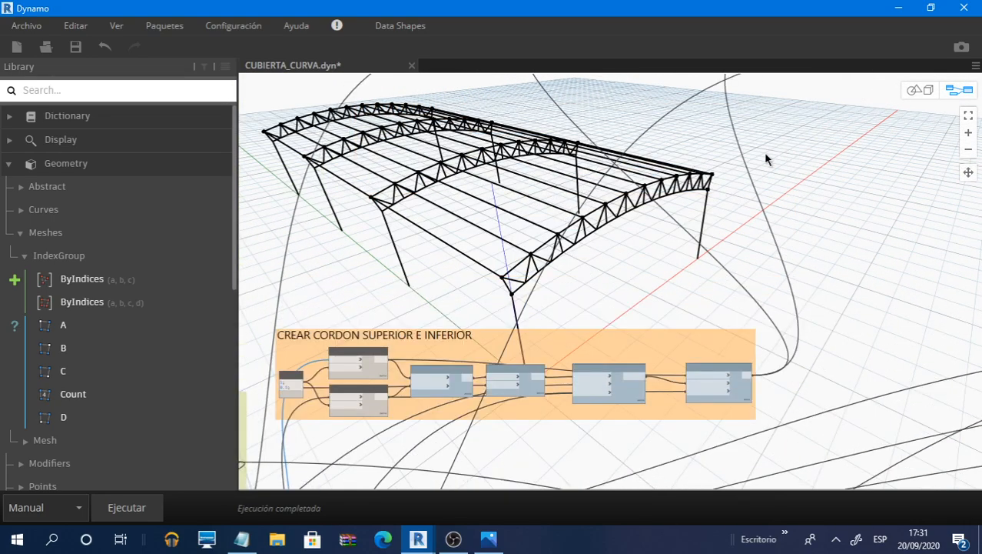
left_click(918, 90)
scroll(485, 269, "up", 5)
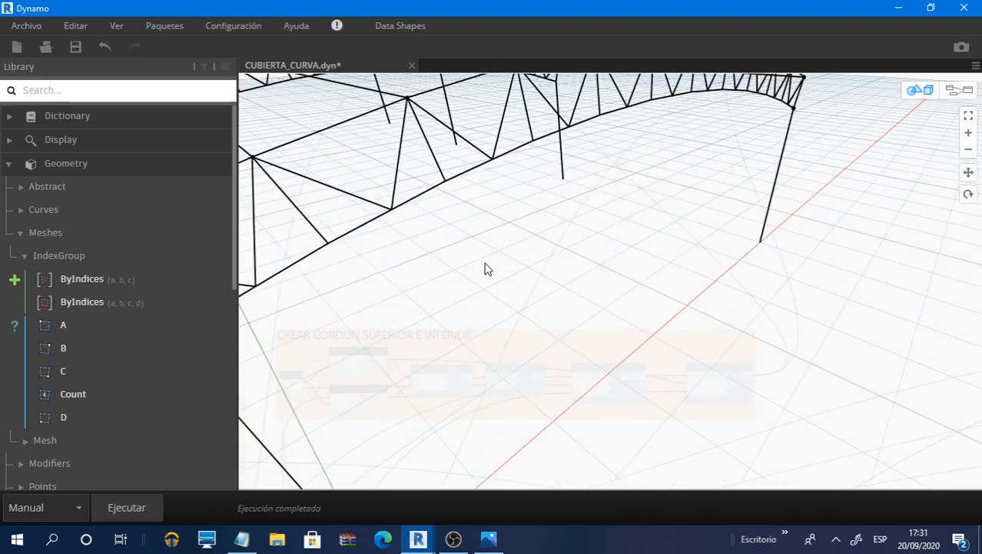
scroll(487, 221, "down", 6)
left_click(958, 90)
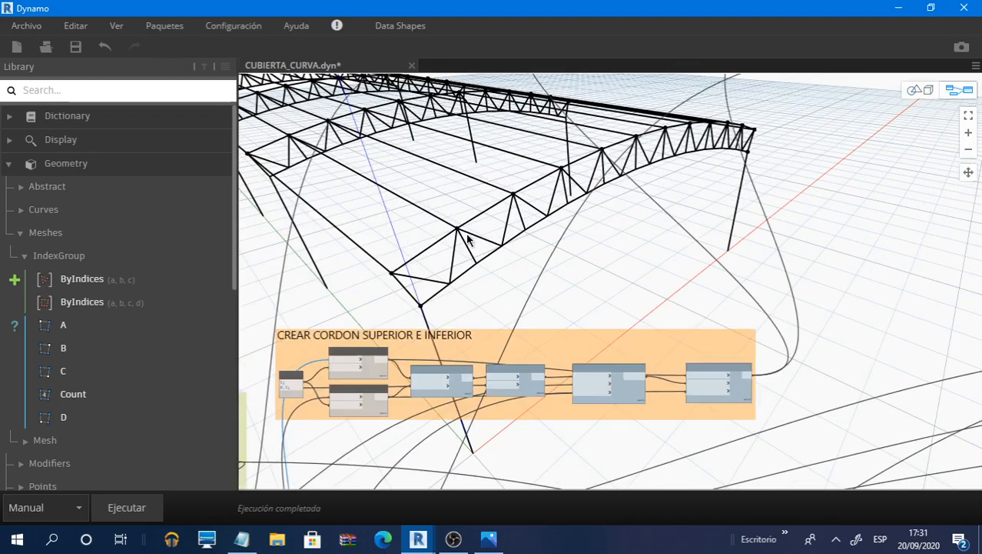
Check the Revit window behind Dynamo and toggle on the Revit background preview (Vista preliminar en segundo plano de Revit)
scroll(468, 240, "down", 5)
middle_click_drag(860, 243, 662, 245)
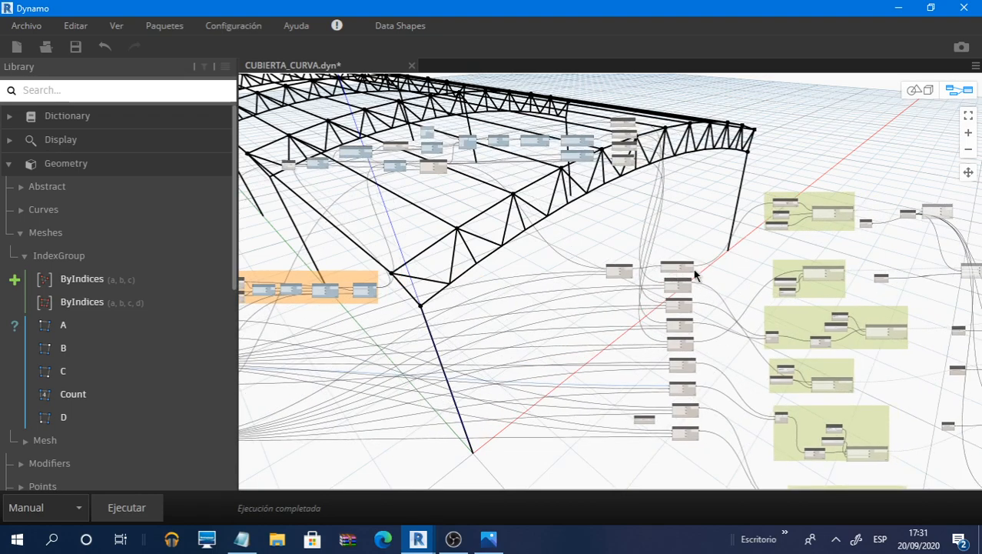
left_click(896, 7)
left_click(120, 26)
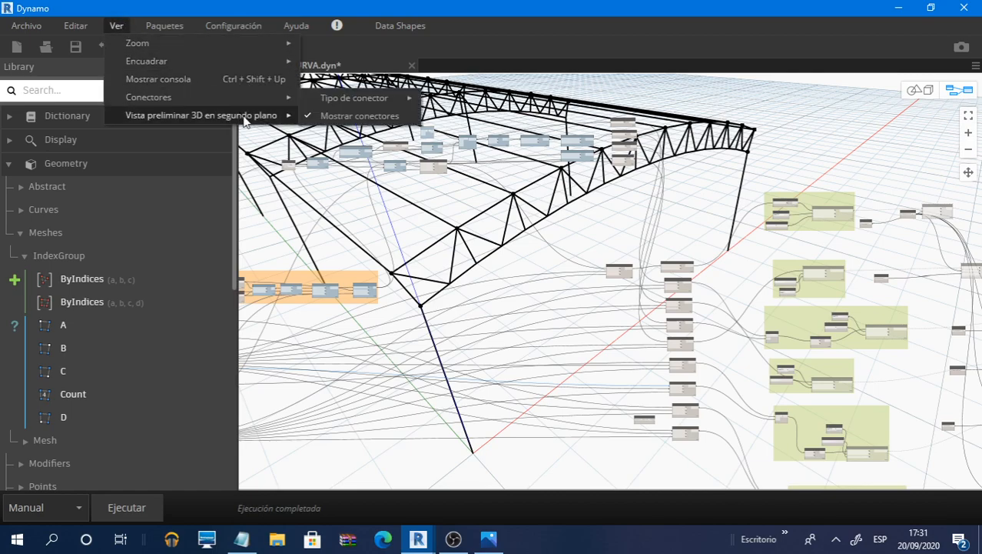
mouse_move(245, 117)
mouse_move(525, 119)
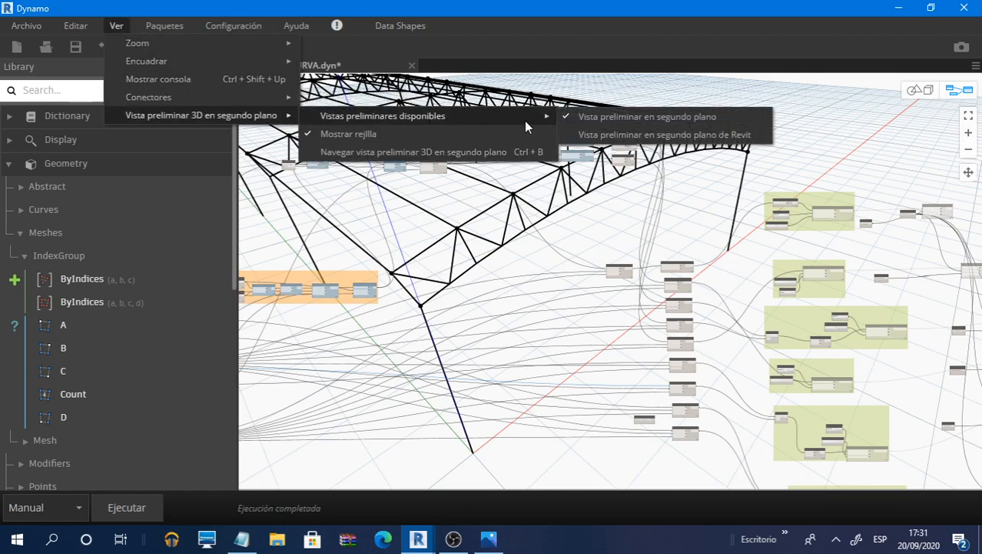
left_click(606, 135)
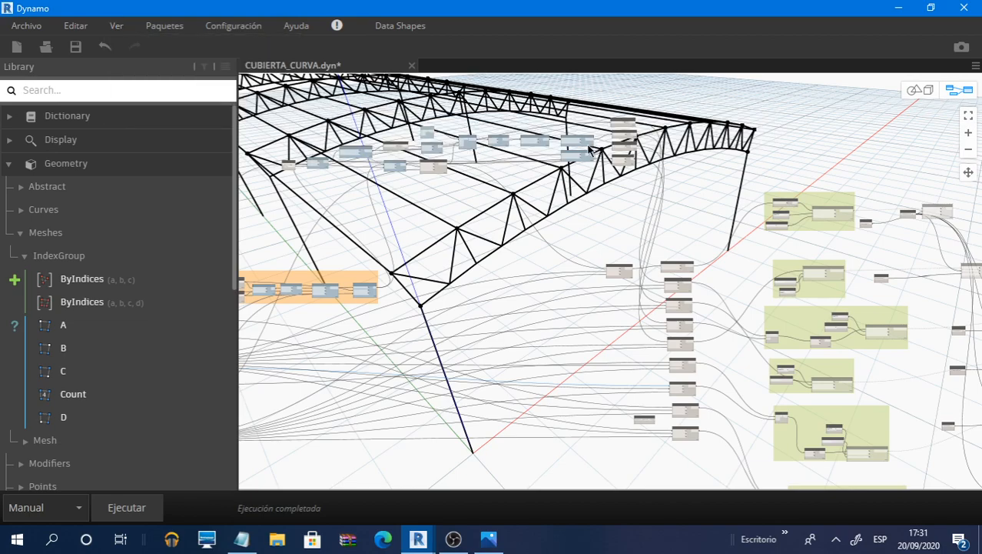
Switch to Revit and hide the level category in the 3D view
left_click(898, 7)
scroll(599, 335, "up", 2)
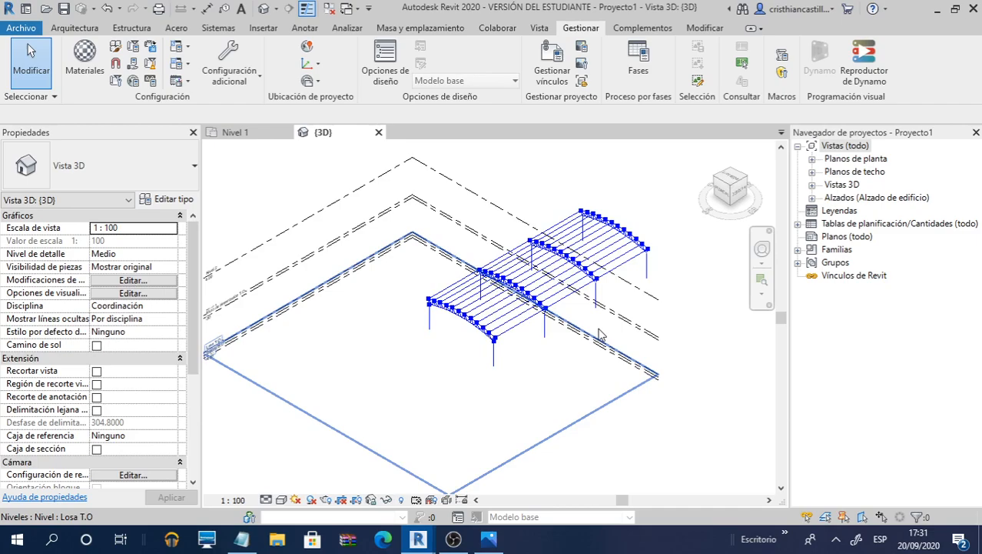
right_click(452, 179)
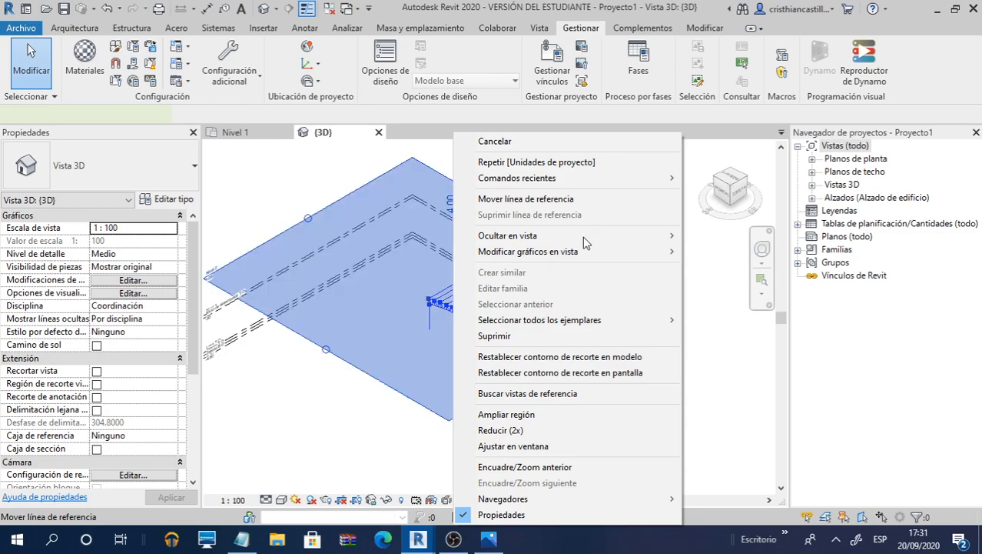
mouse_move(665, 235)
left_click(721, 251)
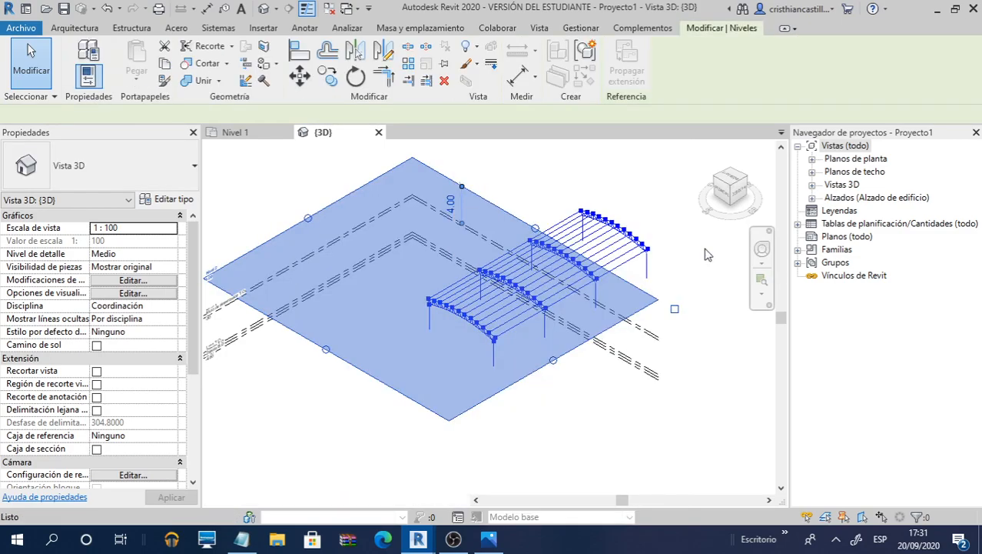
Inspect the truss and pillar preview in the Revit 3D view from a more frontal angle, switching between Dynamo and Revit
middle_click_drag(554, 259, 682, 244, "shift")
scroll(522, 351, "up", 3)
middle_click_drag(522, 351, 696, 343, "shift")
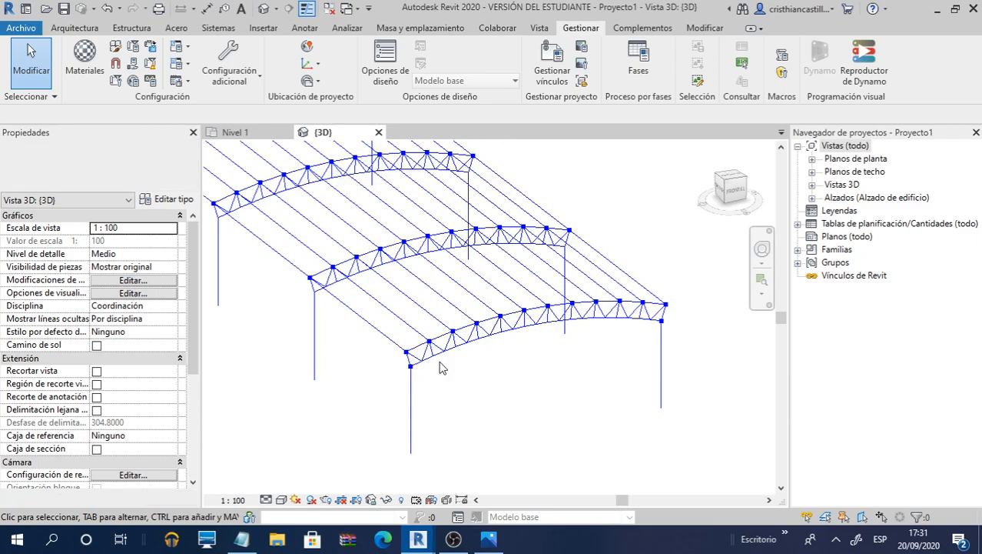
key("alt+Tab")
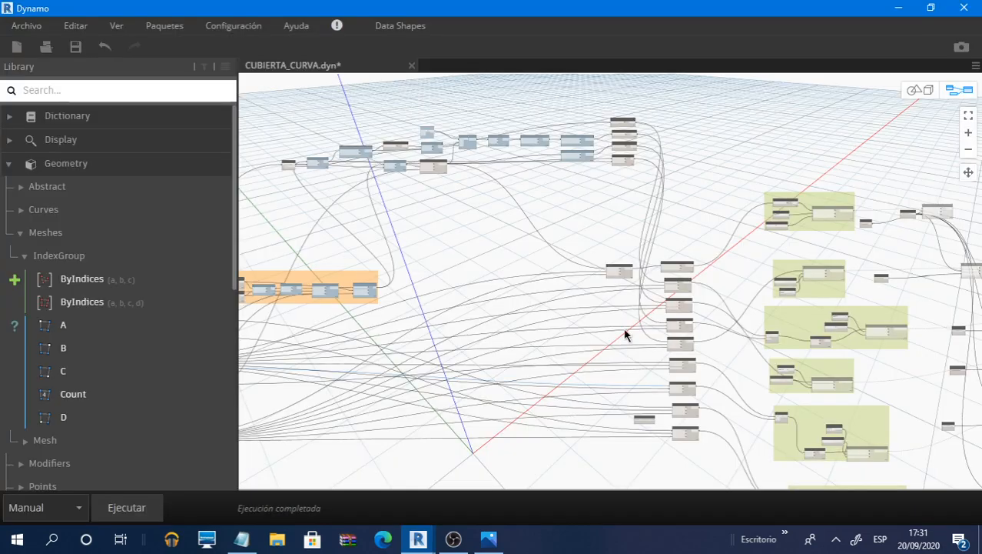
middle_click_drag(624, 334, 806, 240)
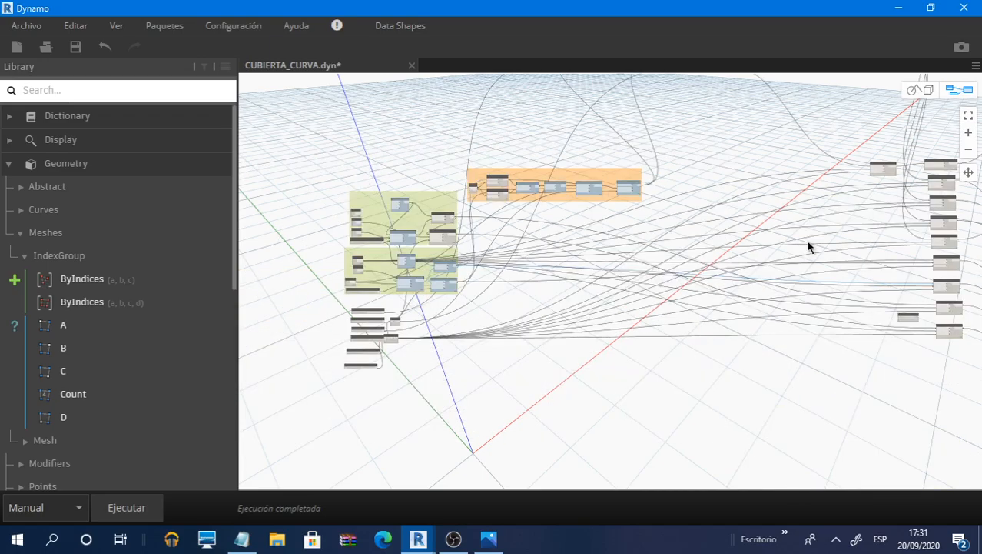
left_click(898, 7)
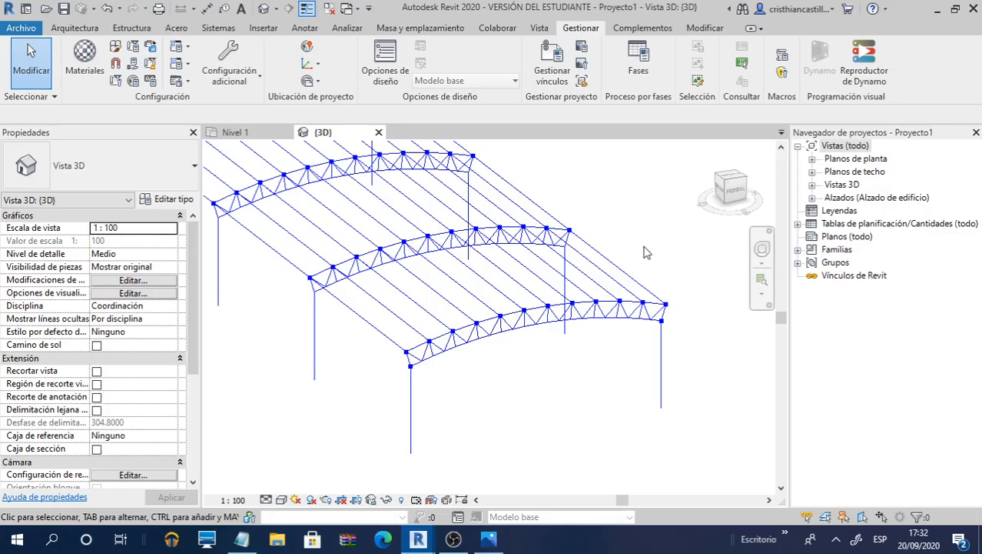
key("alt+Tab")
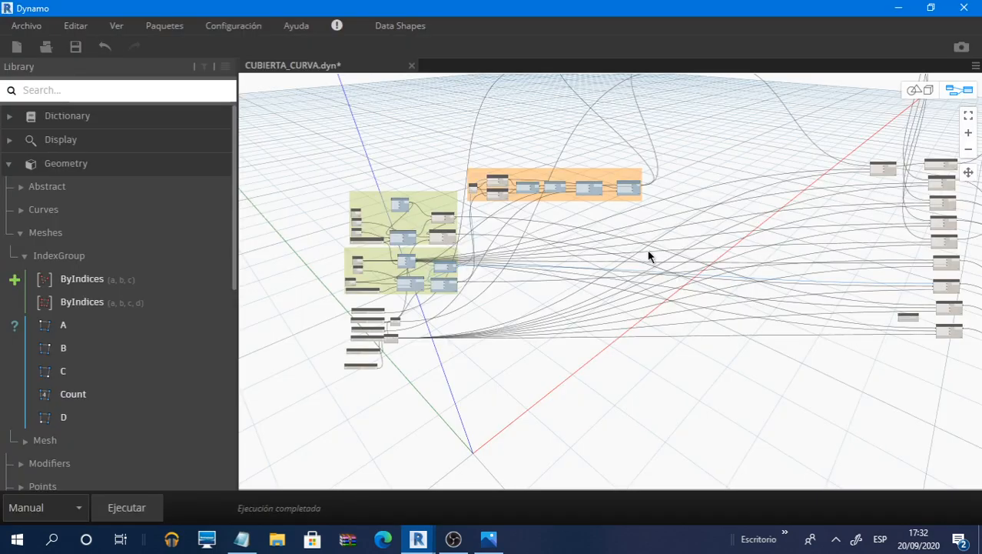
Examine the overall graph layout in Dynamo, including the PILARES PRINCIPALES group and the input sliders beneath it
scroll(647, 253, "down", 3)
middle_click_drag(844, 209, 701, 216)
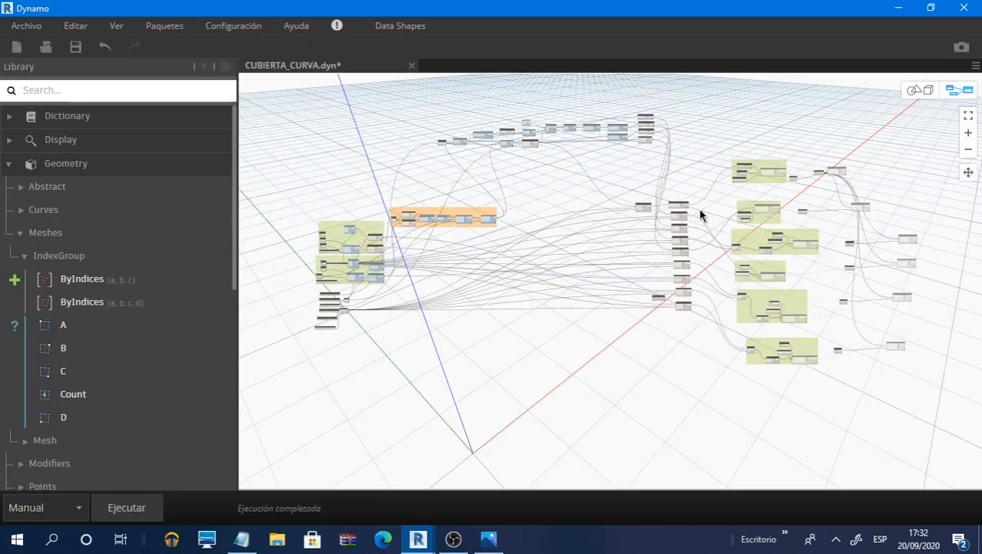
scroll(497, 246, "up", 4)
middle_click_drag(497, 246, 555, 192)
scroll(640, 237, "down", 4)
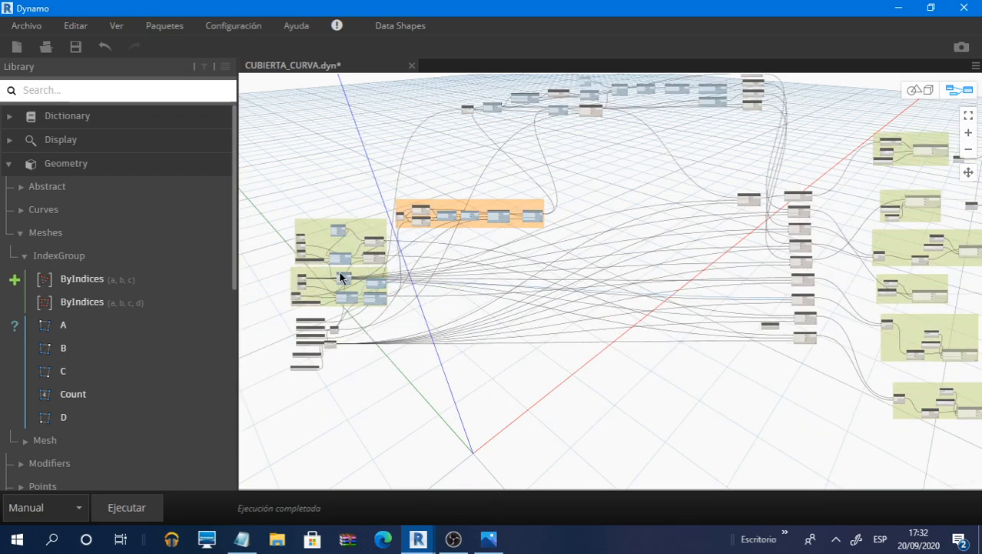
scroll(341, 277, "up", 5)
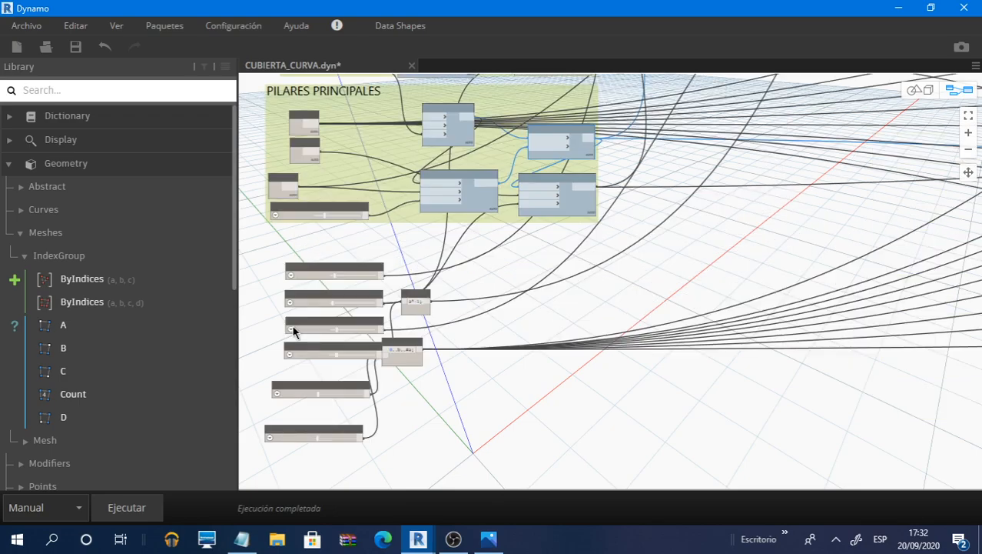
scroll(292, 332, "down", 6)
scroll(577, 261, "up", 3)
scroll(577, 261, "up", 4)
left_click(460, 542)
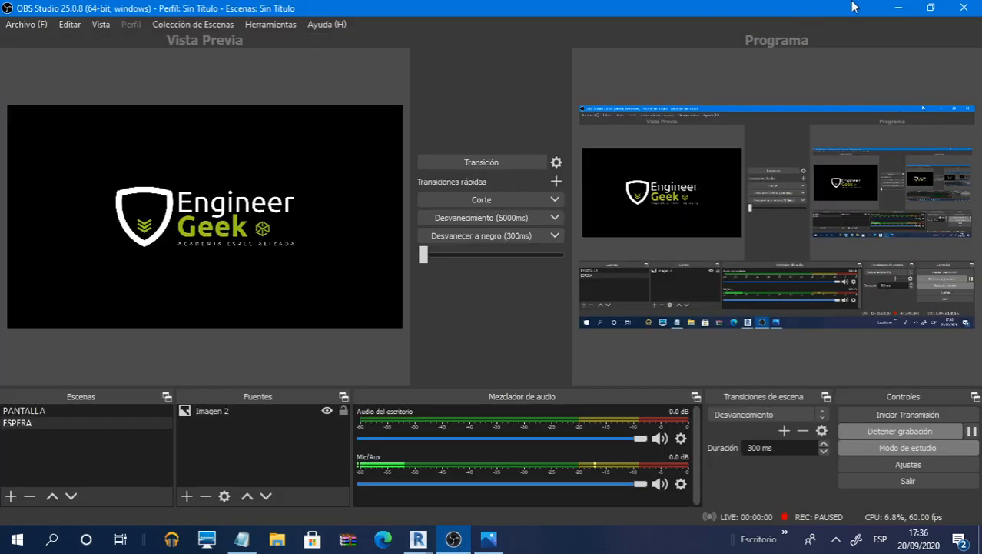
left_click(898, 7)
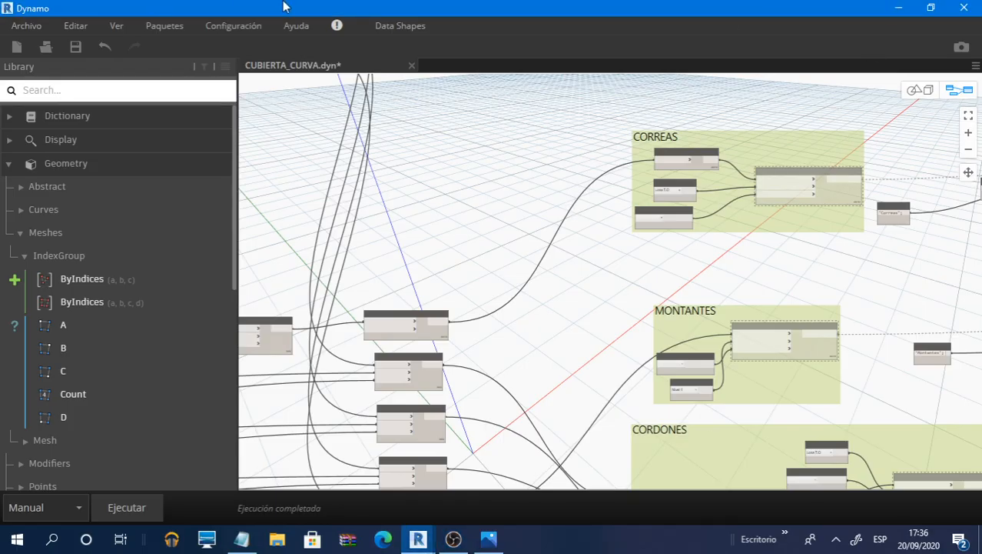
Set the ALTURA PEDESTAL slider to 0.7 and run the graph
scroll(469, 127, "down", 5)
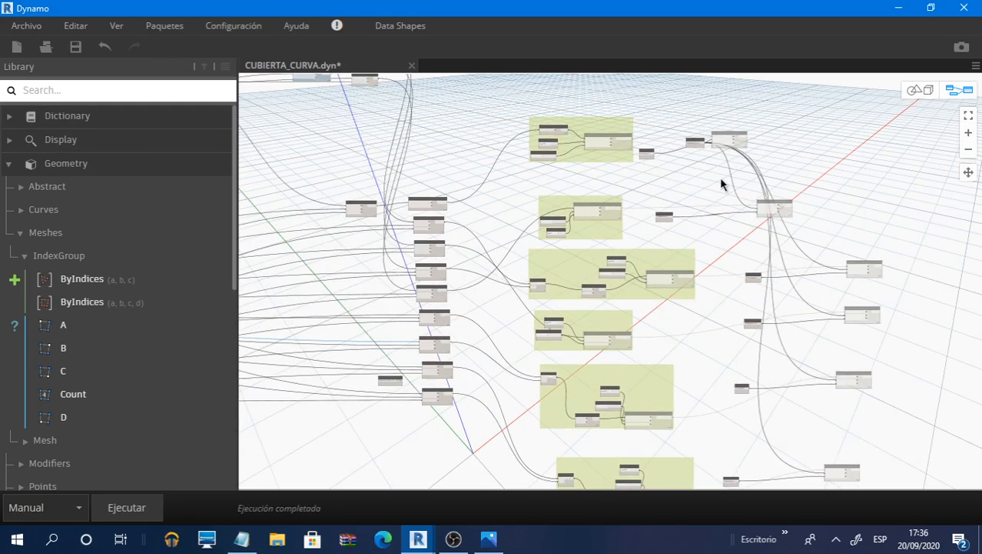
middle_click_drag(494, 210, 692, 246)
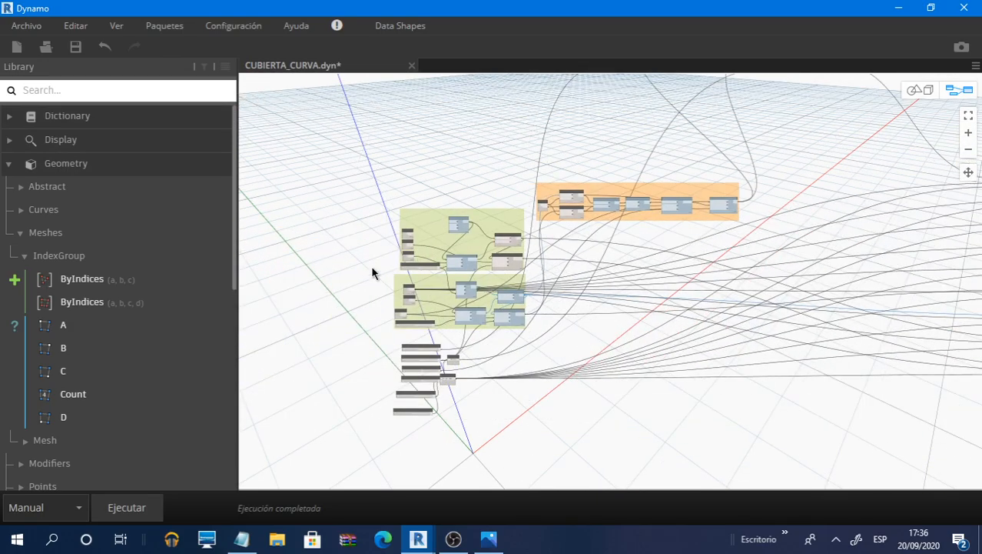
scroll(373, 273, "up", 10)
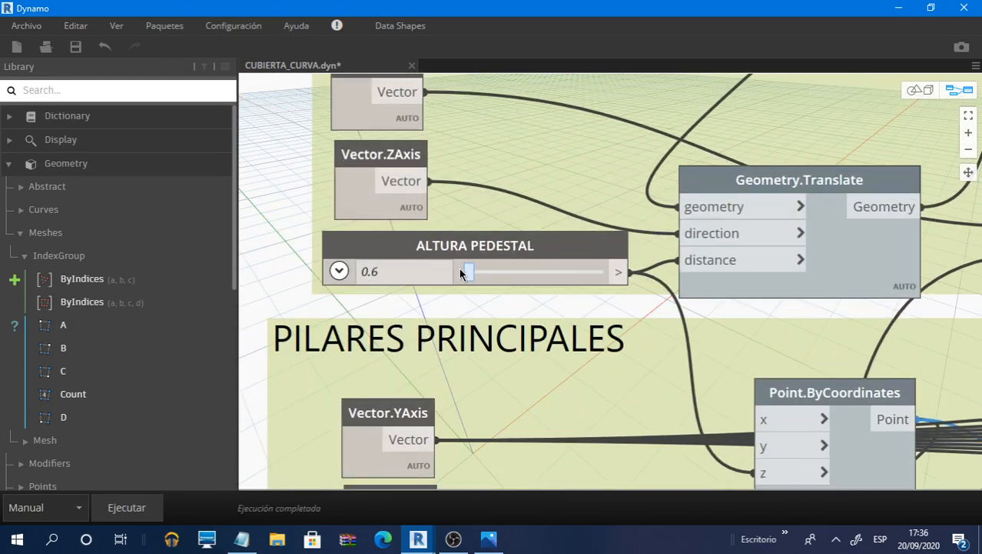
left_click_drag(464, 274, 471, 269)
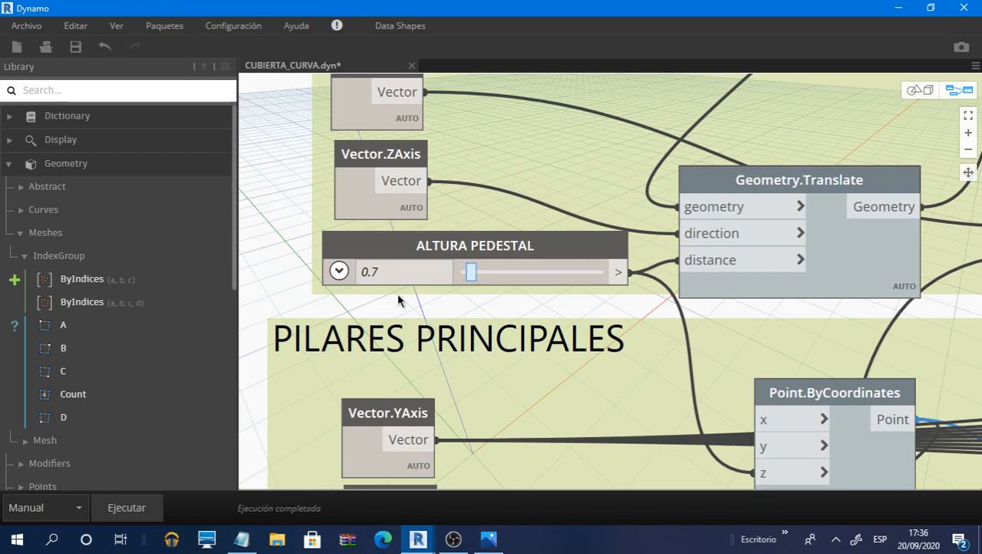
left_click(127, 507)
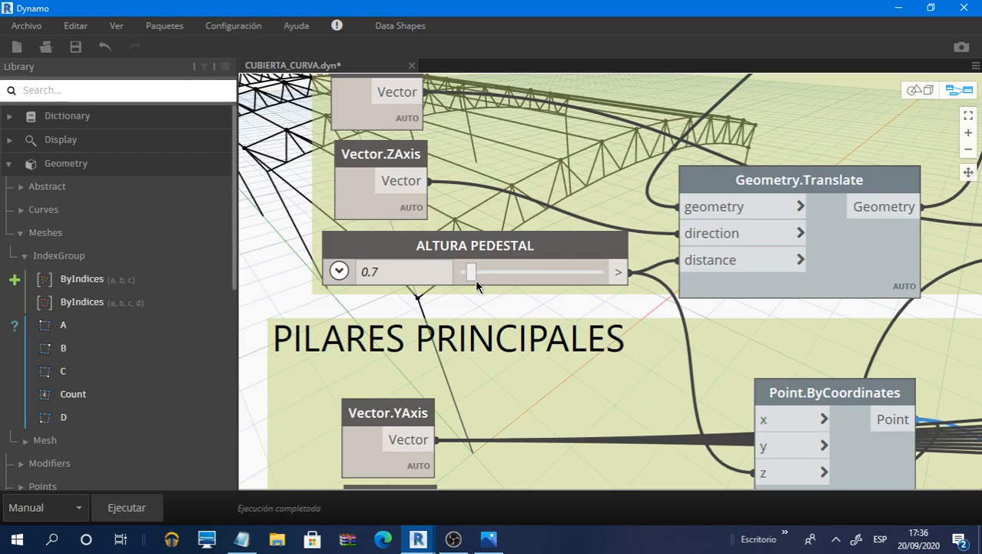
Set the ALTURA PILAR slider in PILARES PRINCIPALES to 3.5 and run the graph
middle_click_drag(449, 303, 538, 275)
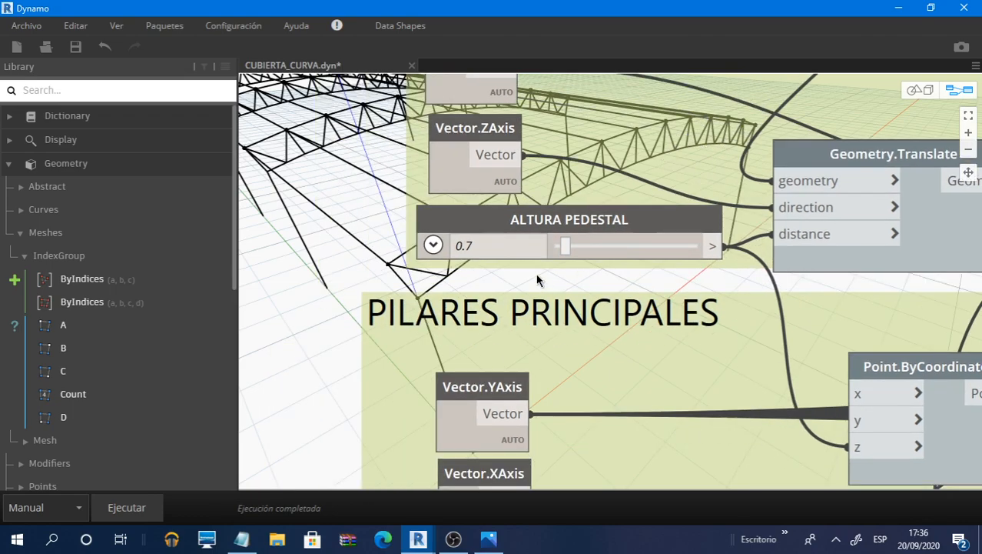
scroll(538, 277, "down", 3)
middle_click_drag(554, 335, 525, 280)
middle_click_drag(516, 403, 629, 242)
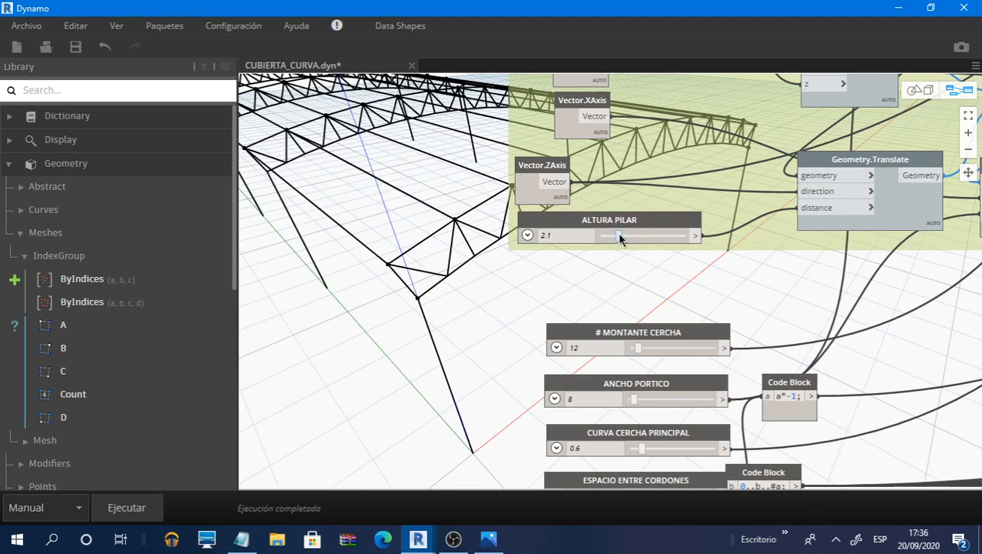
left_click_drag(617, 236, 629, 236)
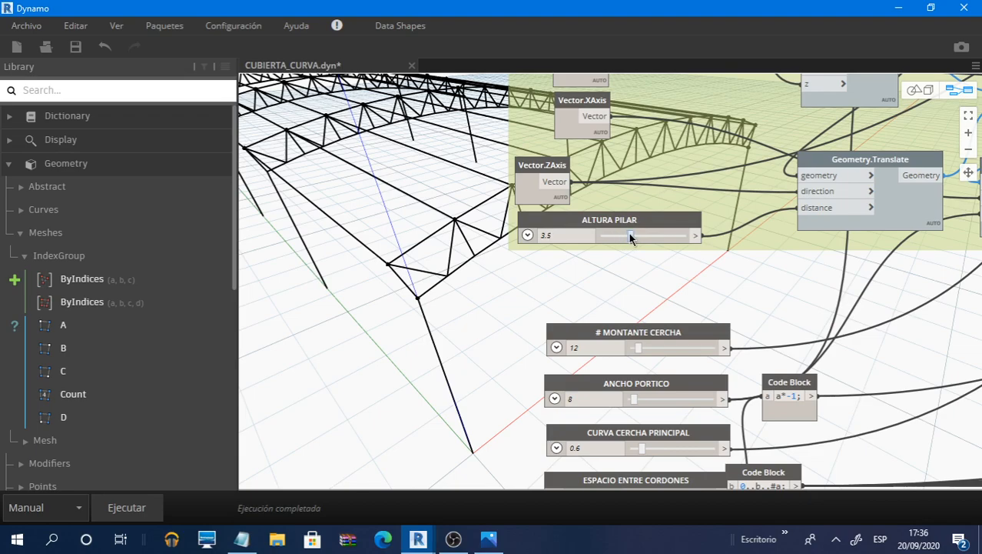
left_click(126, 508)
Inspect the whole roof structure in the 3D background preview and return to the graph view
scroll(545, 265, "down", 5)
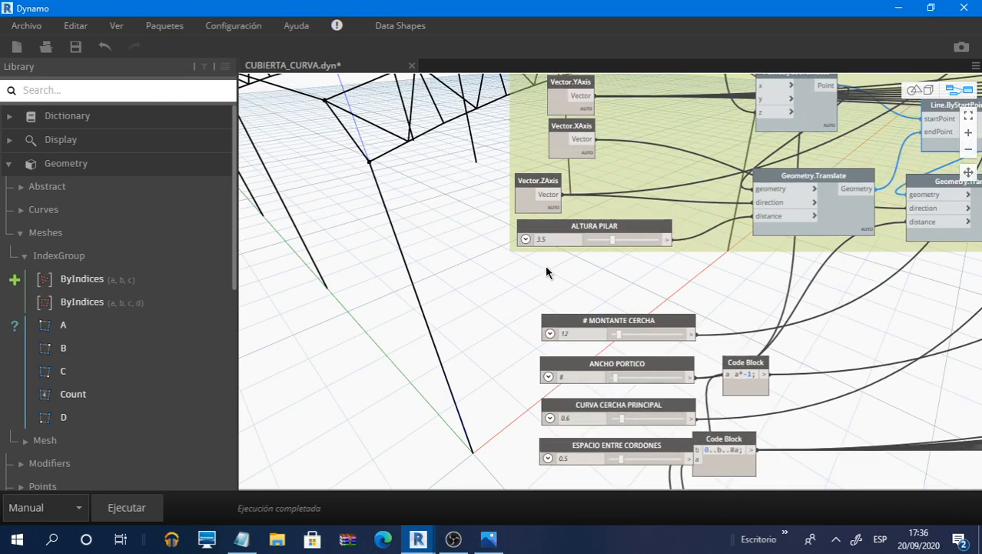
scroll(569, 278, "up", 6)
scroll(585, 286, "up", 2)
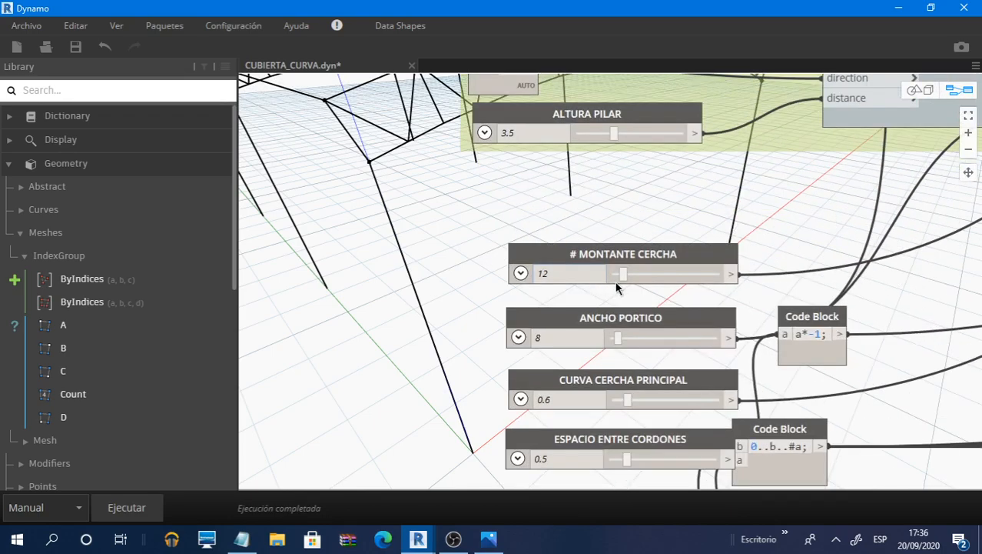
left_click(916, 89)
scroll(542, 197, "down", 6)
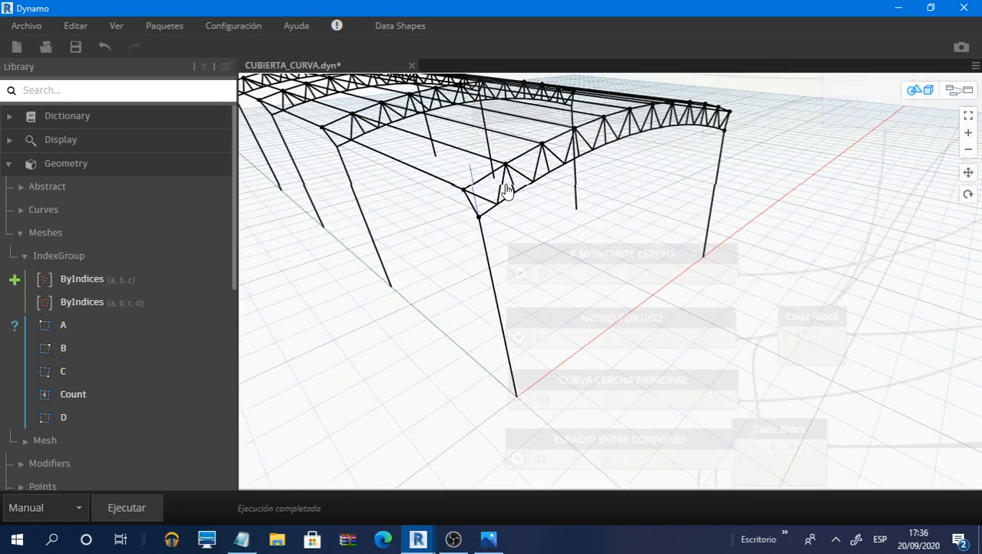
scroll(507, 191, "up", 2)
left_click(959, 87)
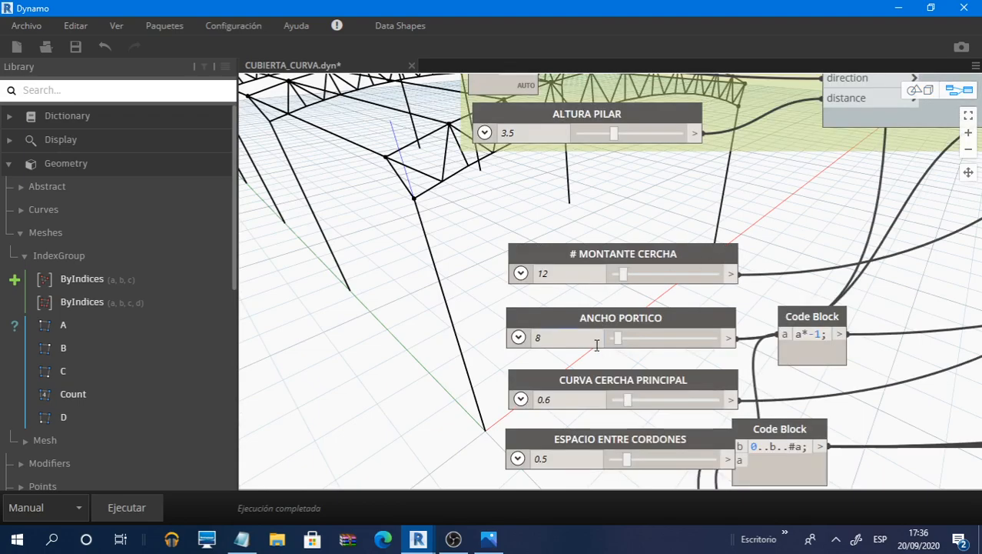
Set the ANCHO PORTICO slider to 10.6 and run the graph
left_click_drag(617, 340, 621, 345)
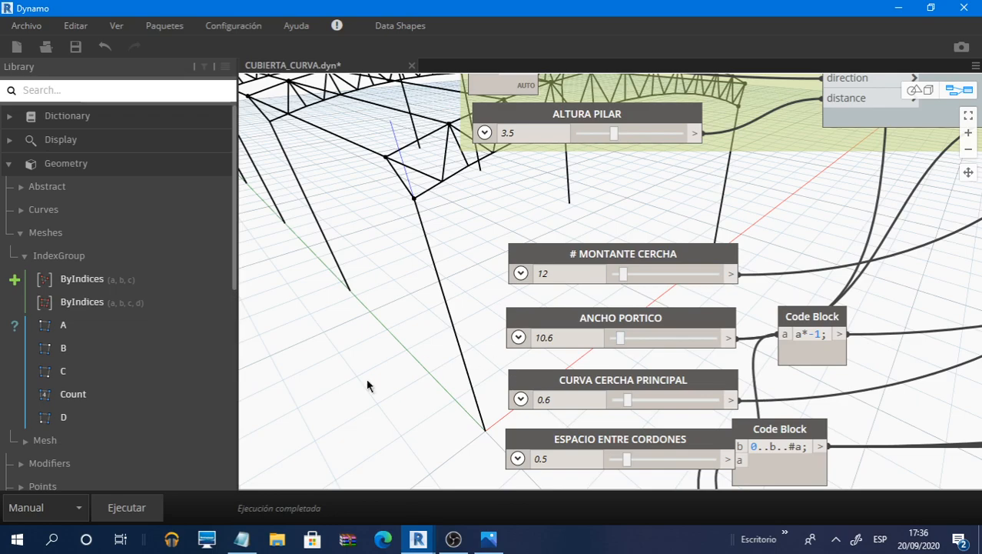
left_click(154, 515)
scroll(496, 245, "down", 4)
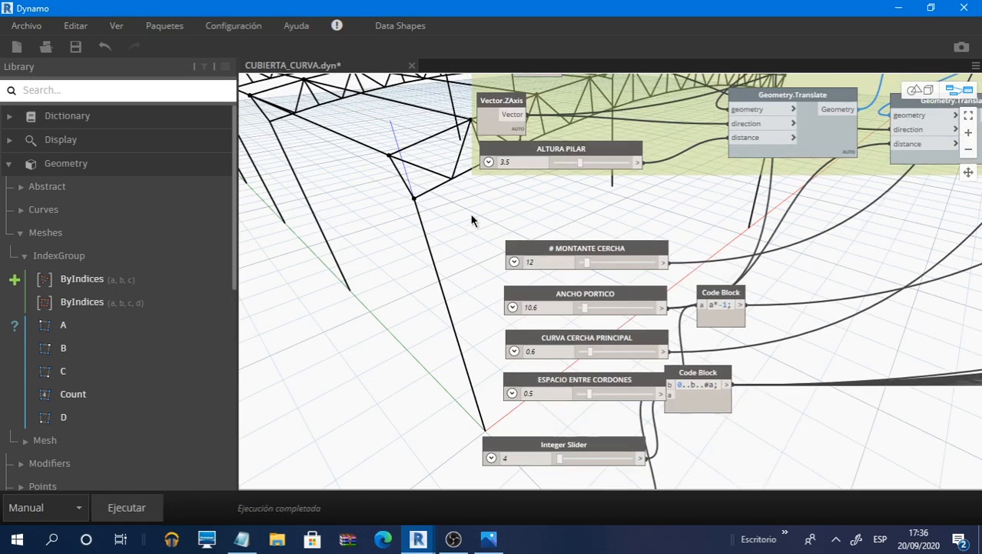
Set the # MONTANTE CERCHA slider to 16 and run the graph
scroll(628, 269, "up", 3)
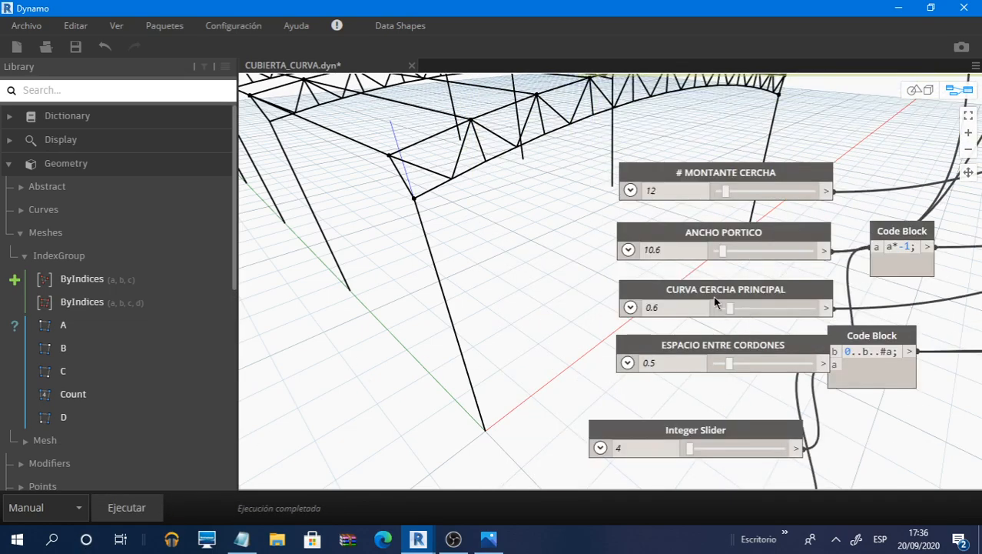
left_click_drag(726, 198, 731, 198)
left_click(150, 509)
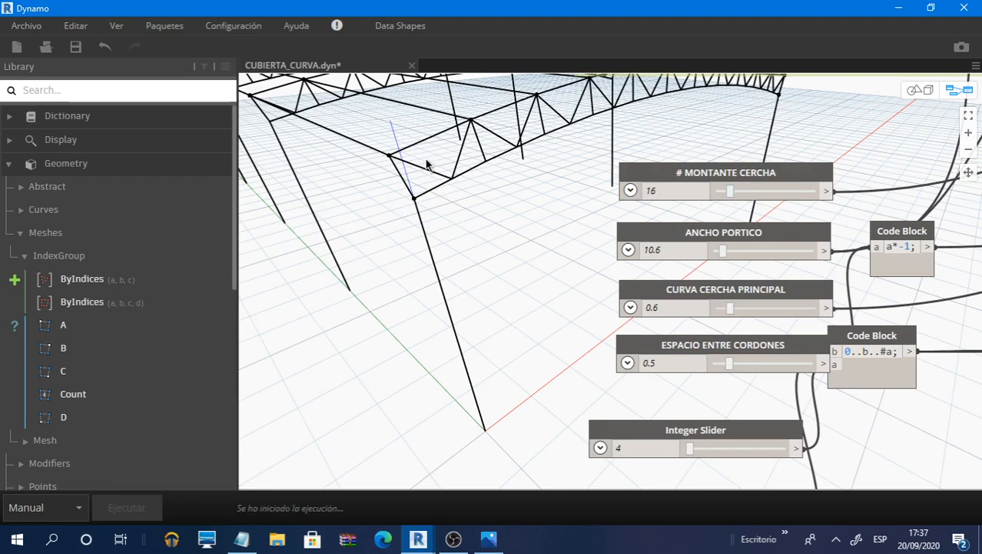
scroll(542, 157, "down", 3)
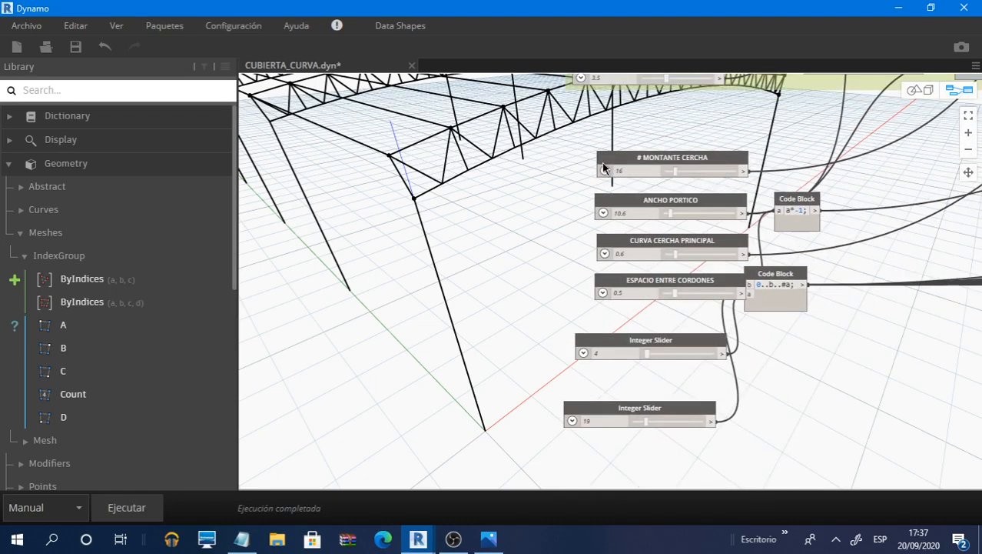
Set # MONTANTE CERCHA to 12 and rerun the graph
scroll(638, 185, "up", 3)
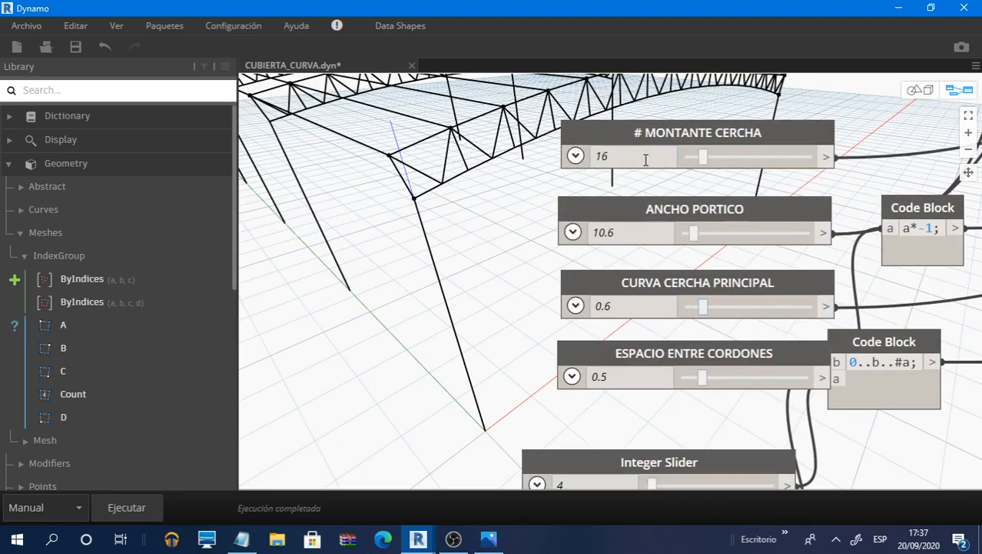
left_click_drag(616, 156, 546, 156)
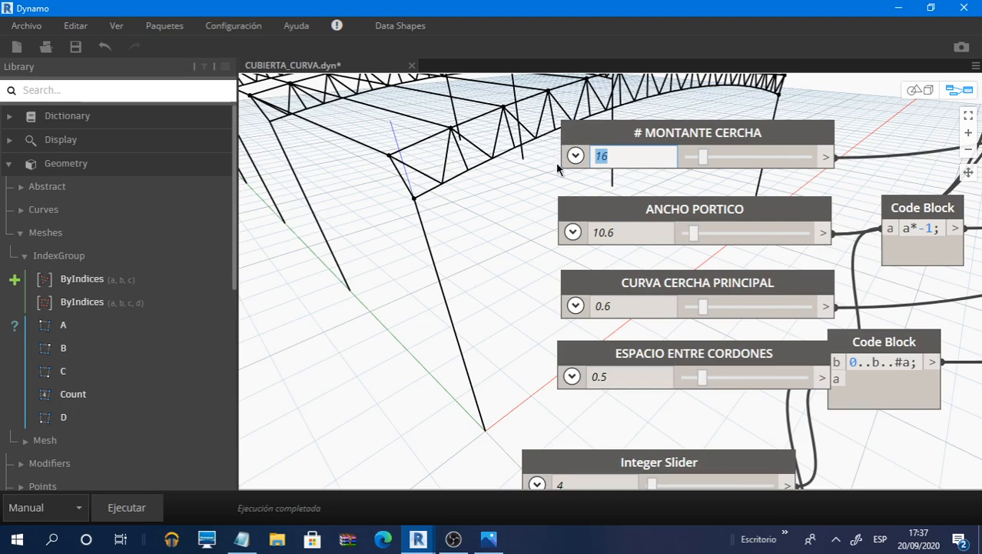
type("12")
key("Return")
left_click(140, 507)
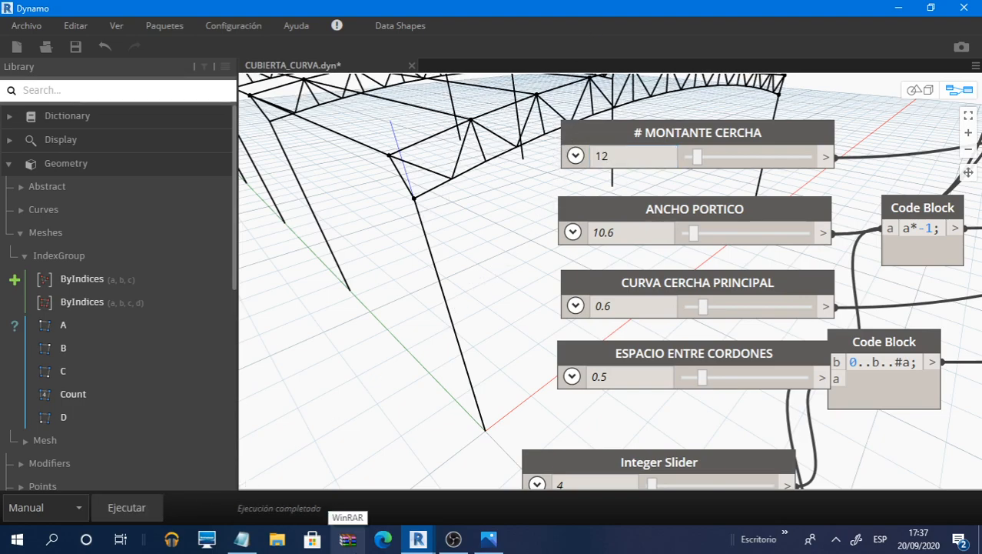
Switch to Revit and inspect the truss preview from the front of the 3D view
left_click(898, 8)
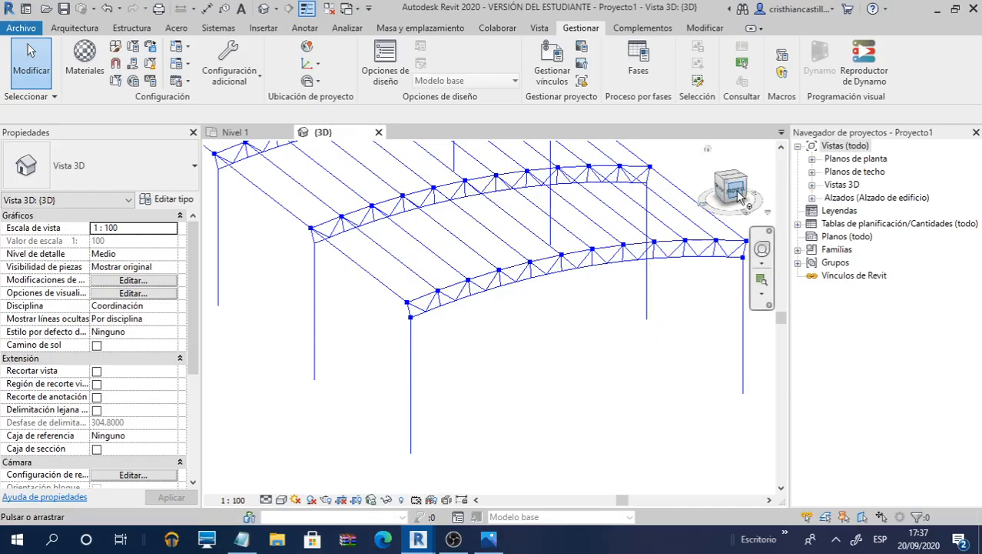
mouse_move(740, 197)
left_mouse_down()
mouse_move(708, 180)
mouse_move(648, 218)
mouse_move(661, 196)
mouse_move(722, 211)
mouse_move(692, 190)
mouse_move(722, 183)
mouse_move(706, 191)
mouse_move(725, 198)
left_mouse_up()
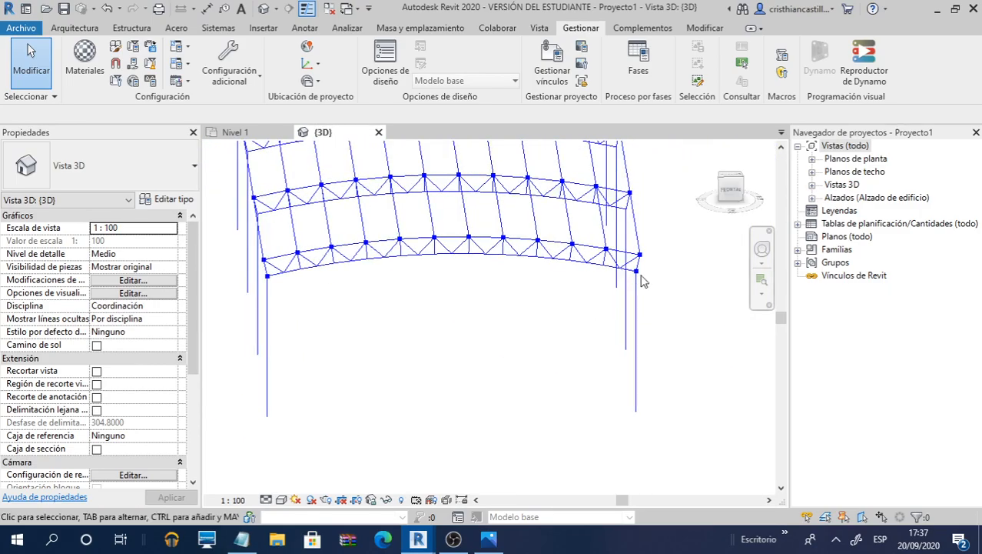
Switch to Dynamo and examine the Geometry.Translate and PolyCurve.ByPoints nodes and the MONTANTES group they lead to
key("alt+Tab")
scroll(505, 251, "down", 3)
scroll(570, 241, "down", 4)
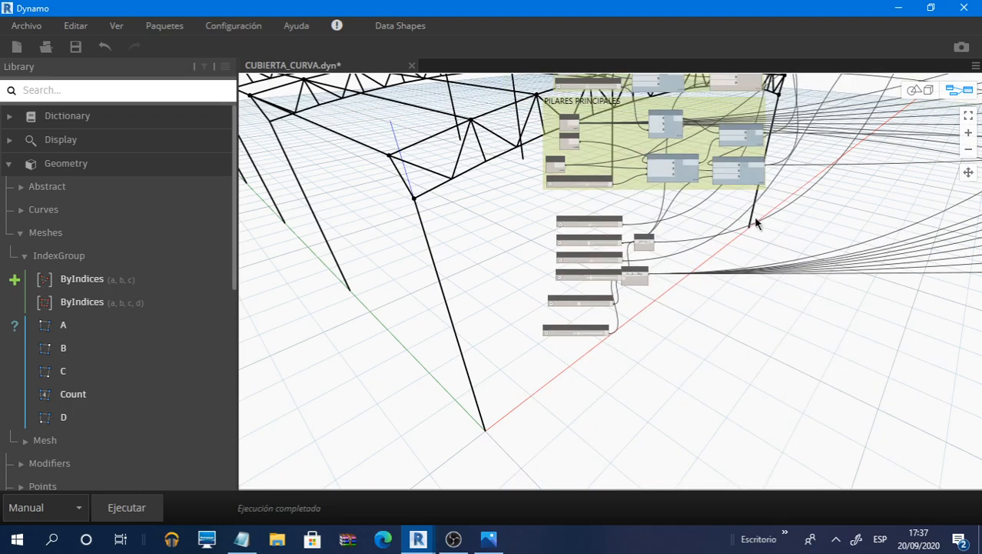
scroll(719, 247, "up", 3)
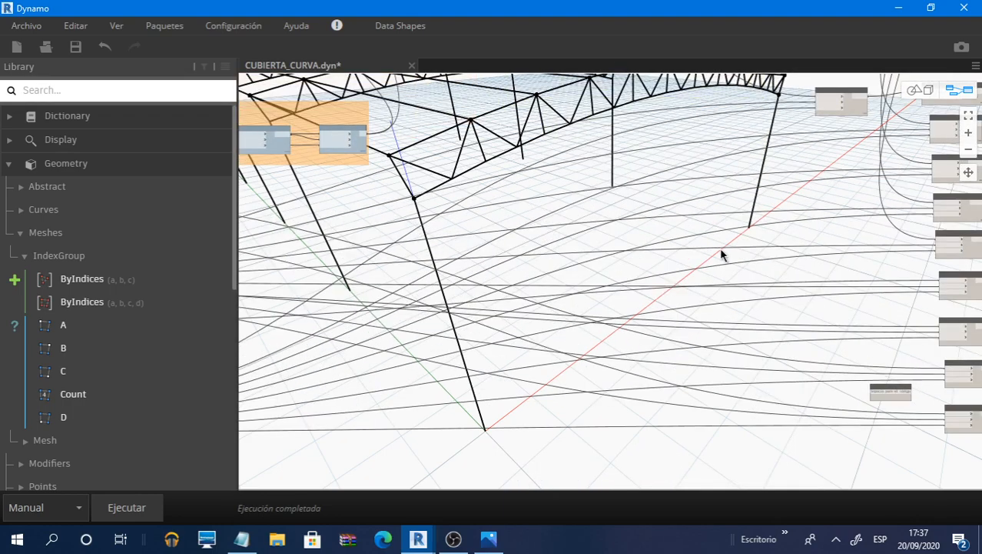
middle_click_drag(719, 247, 440, 279)
scroll(695, 129, "up", 2)
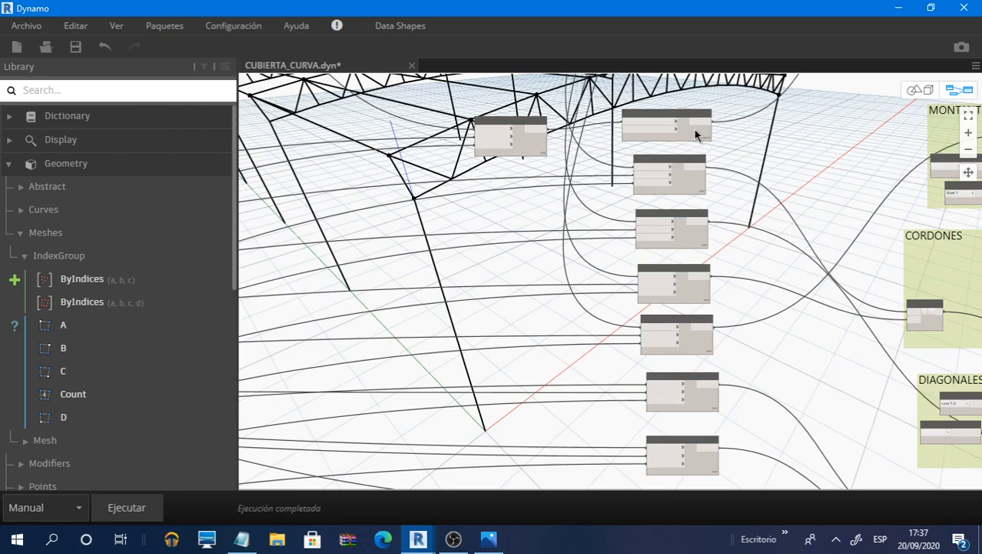
middle_click_drag(696, 131, 581, 234)
scroll(581, 235, "up", 2)
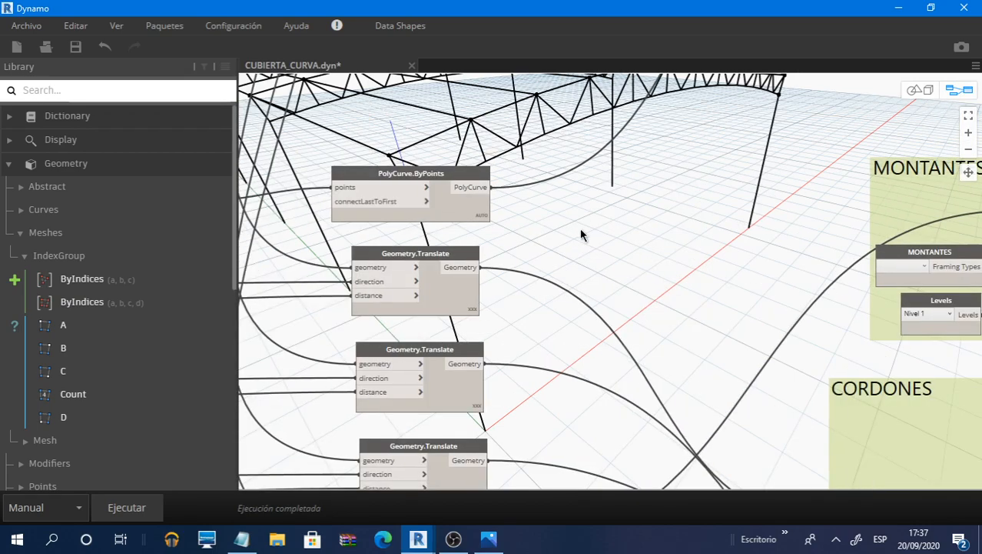
middle_click_drag(923, 234, 400, 318)
scroll(640, 318, "up", 2)
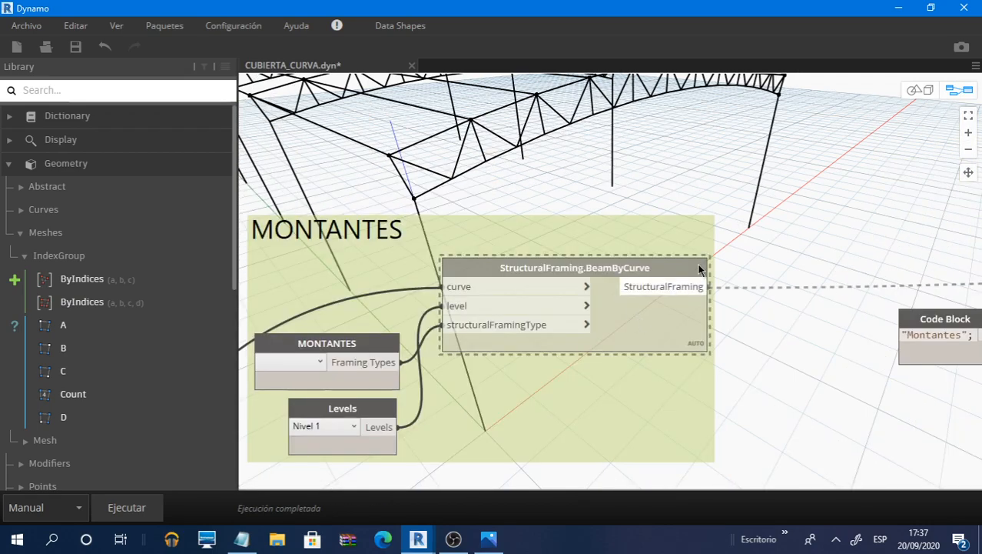
scroll(792, 225, "down", 2)
scroll(793, 225, "down", 2)
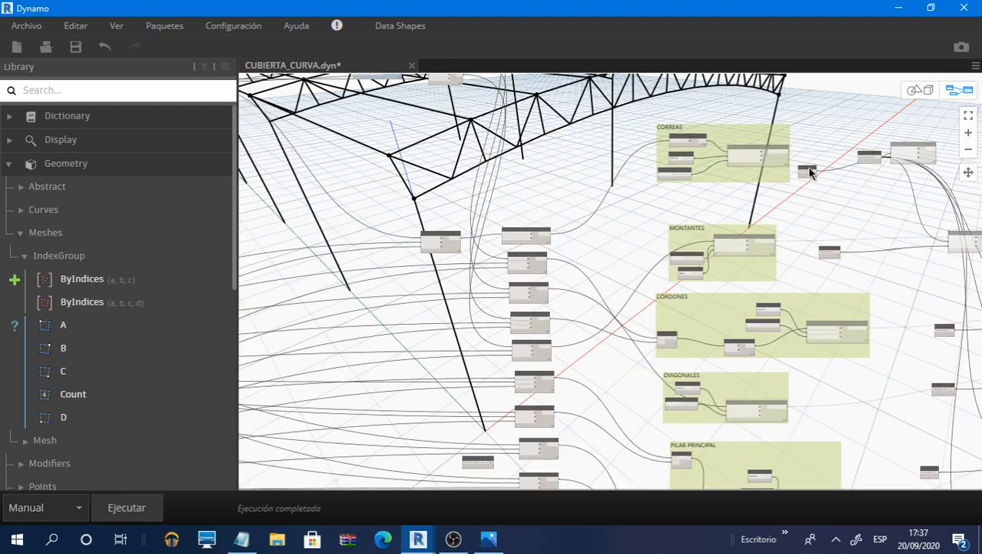
left_click(895, 9)
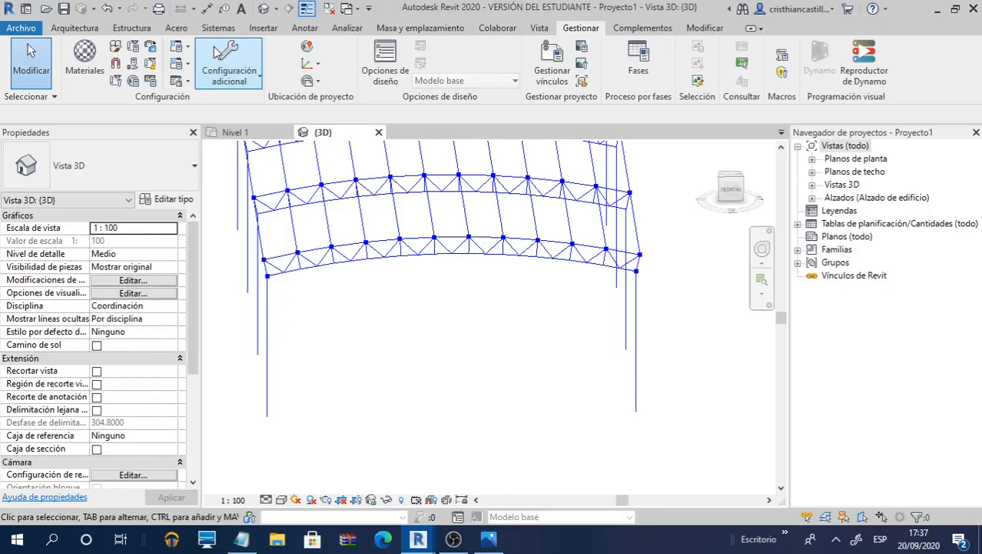
left_click(131, 28)
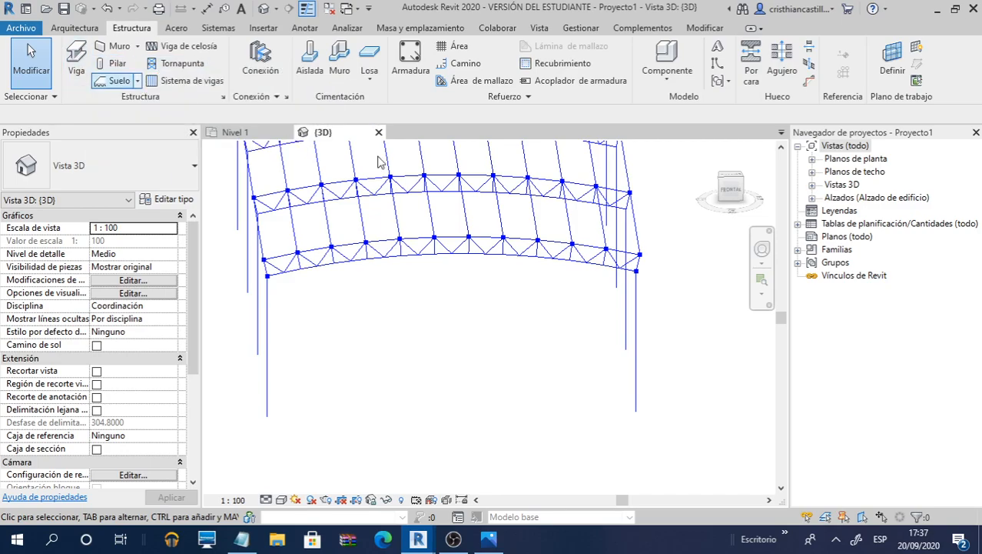
key("alt+Tab")
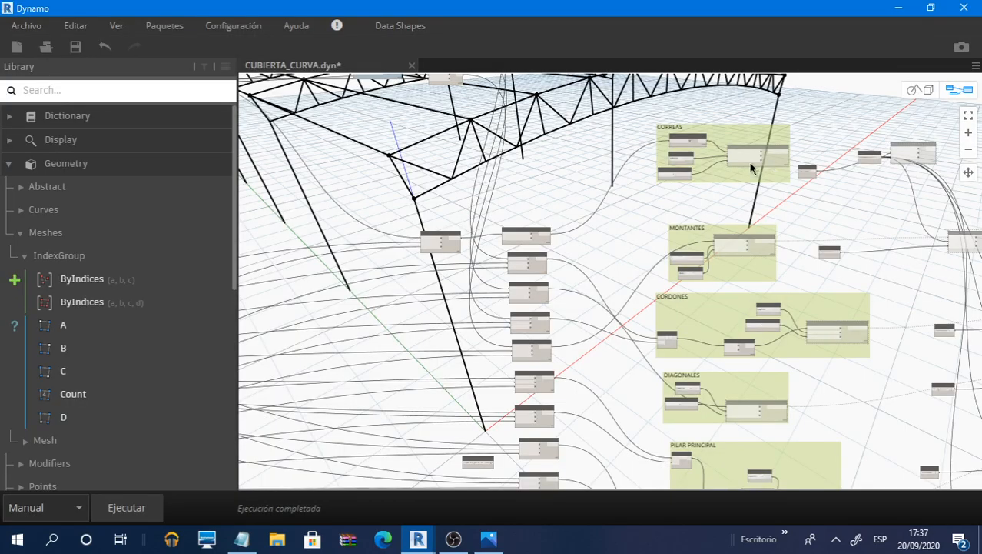
Examine the CORREAS, MONTANTES, CORDONES and DIAGONALES framing groups and the parameter nodes connected to them
middle_click_drag(765, 206, 577, 204)
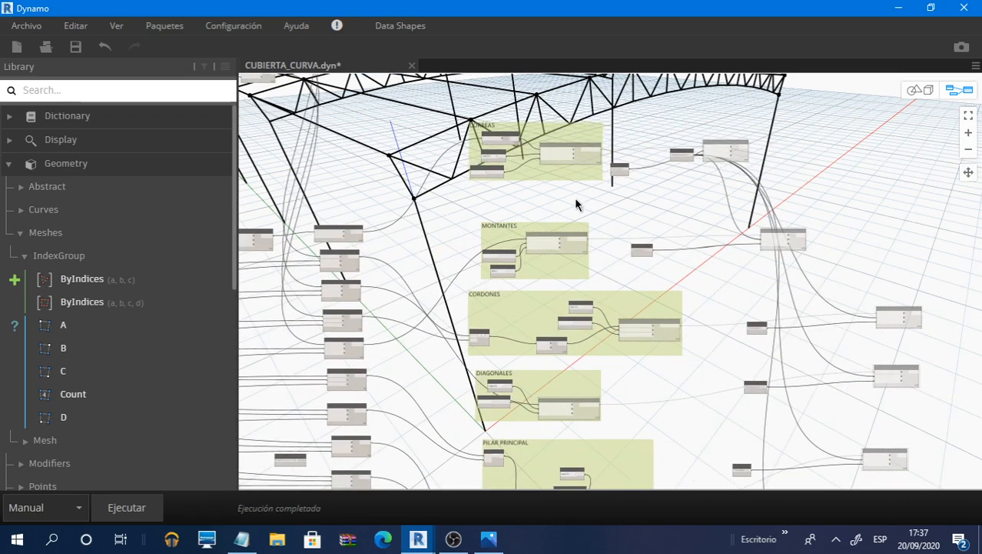
scroll(619, 157, "up", 5)
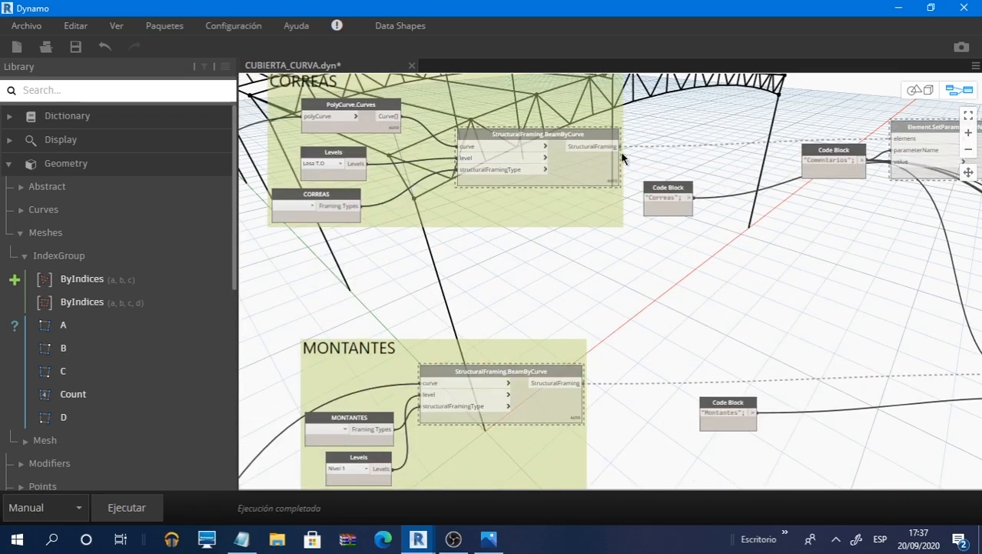
scroll(623, 158, "down", 2)
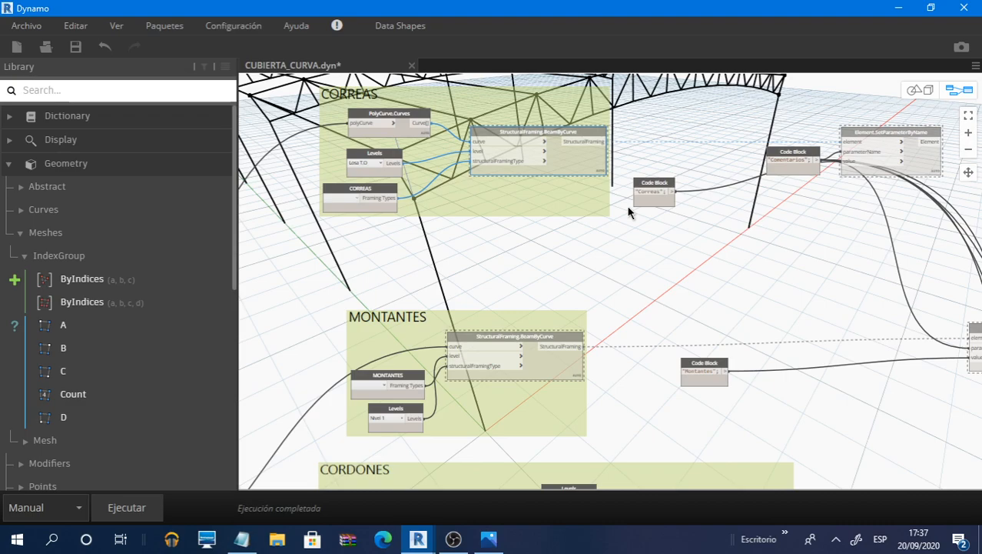
scroll(635, 344, "down", 3)
middle_click_drag(635, 344, 441, 183)
scroll(756, 189, "down", 2)
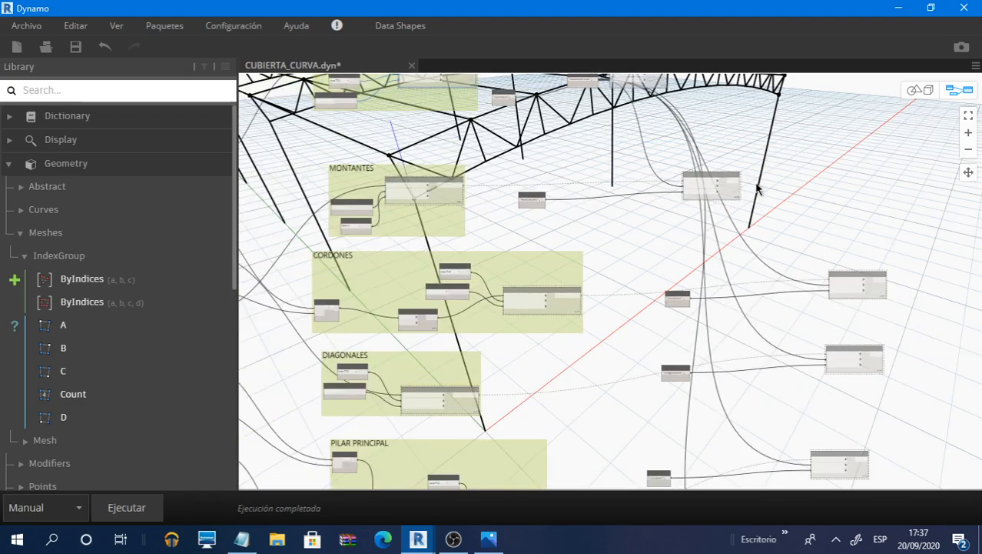
scroll(538, 113, "up", 4)
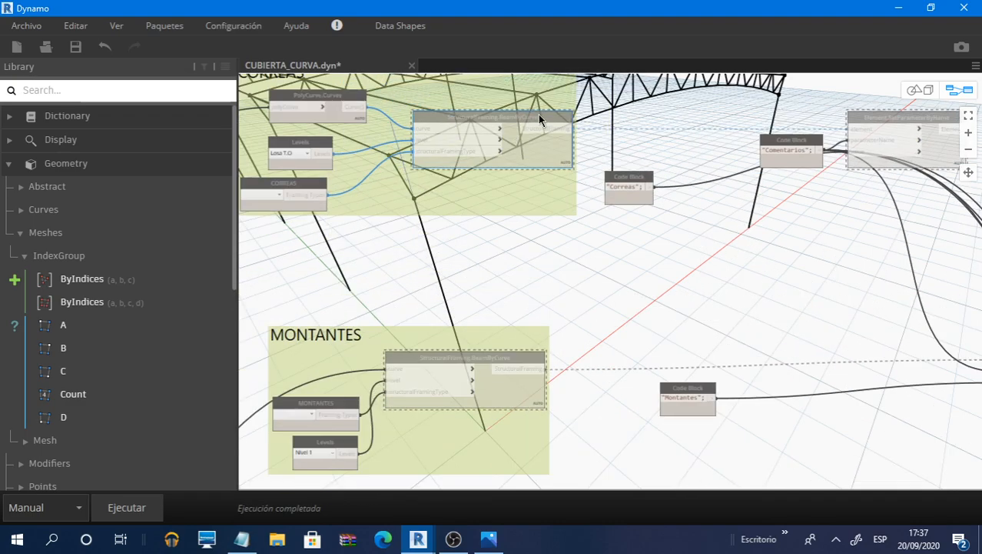
scroll(538, 116, "down", 5)
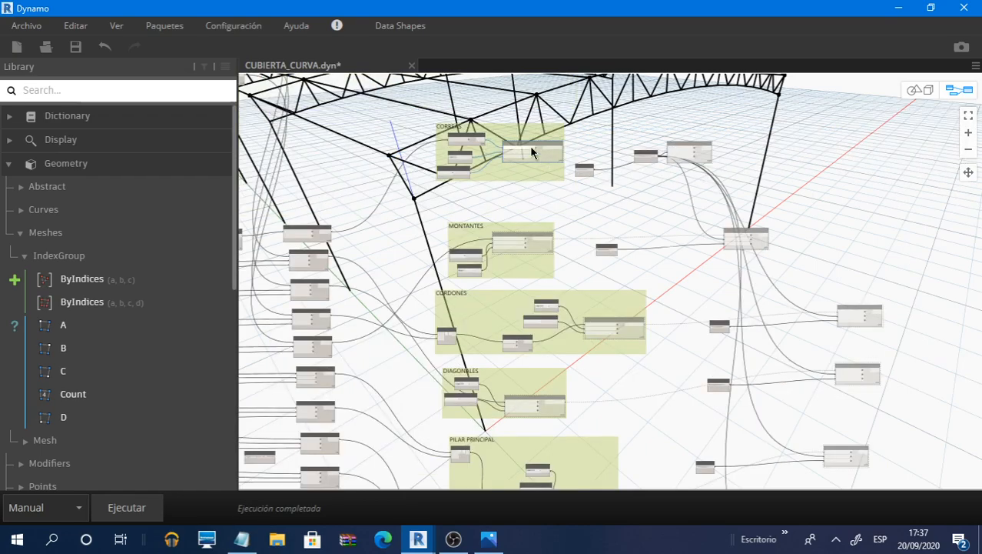
Unfreeze the StructuralFraming.BeamByCurve node in the CORREAS group
scroll(530, 146, "up", 1)
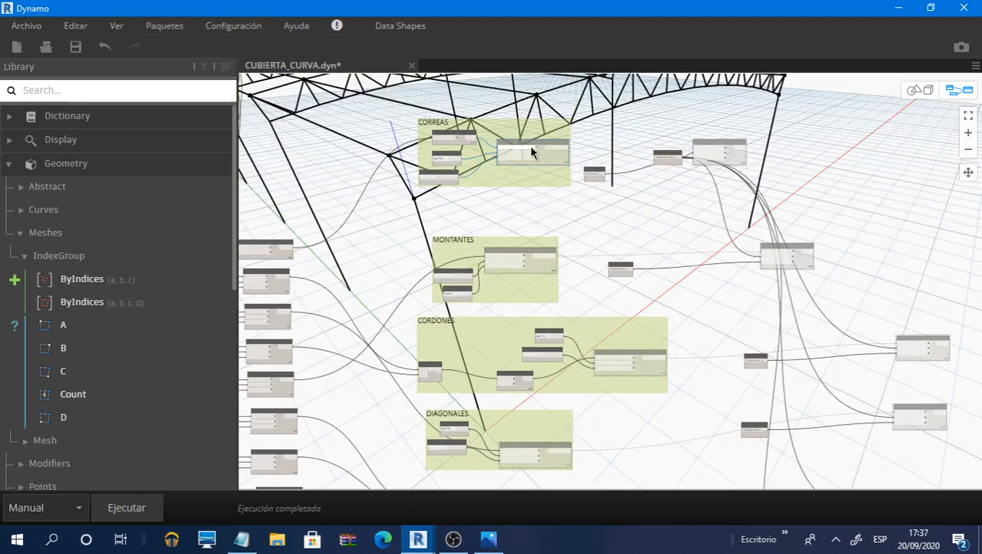
scroll(530, 150, "up", 4)
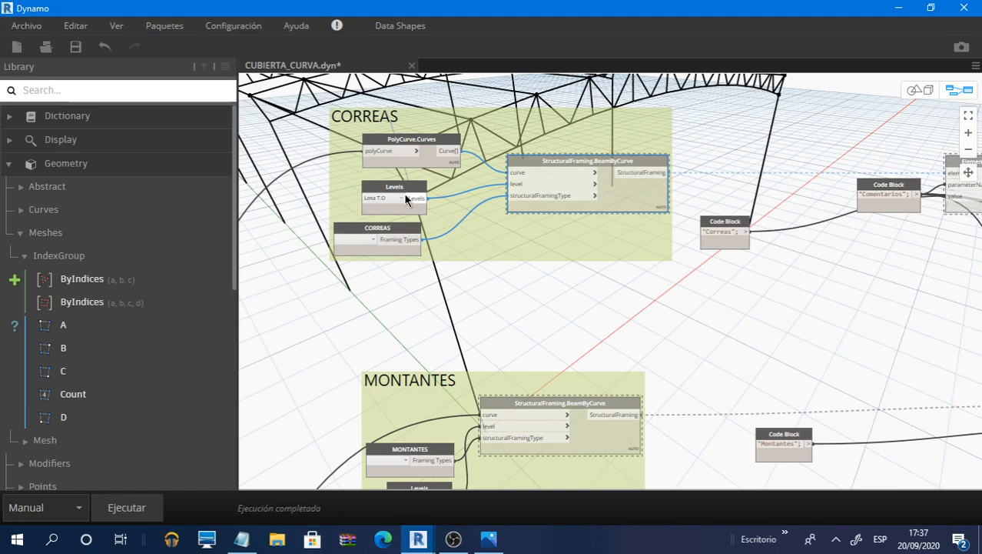
scroll(406, 198, "up", 2)
right_click(779, 198)
left_click(822, 286)
scroll(495, 244, "down", 4)
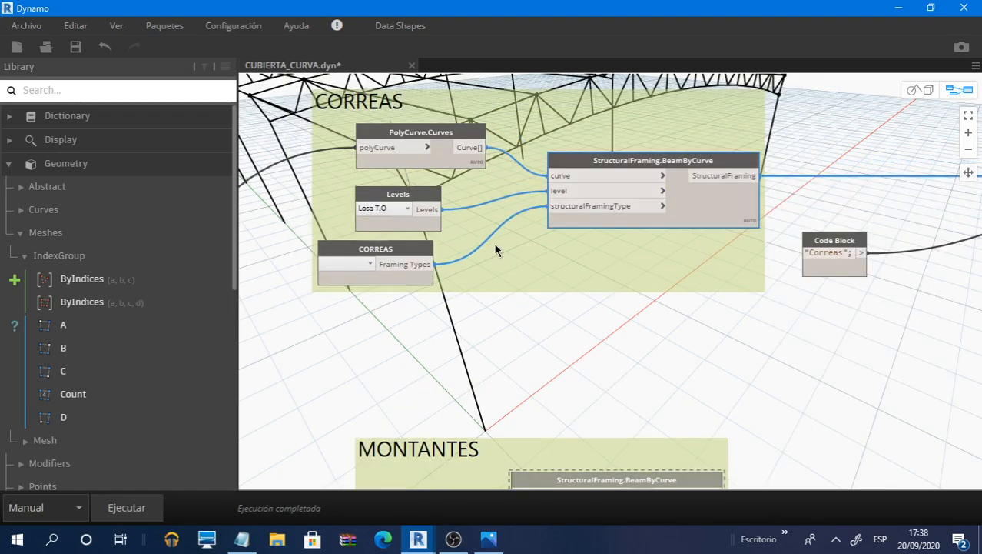
Freeze the Element.SetParameterByName node that receives the CORREAS beams
scroll(666, 224, "up", 3)
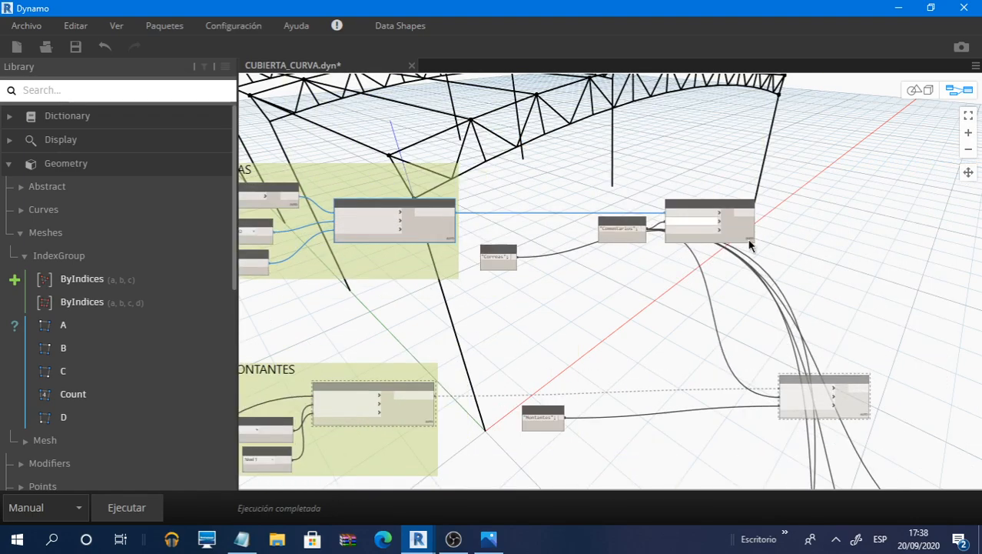
right_click(758, 229)
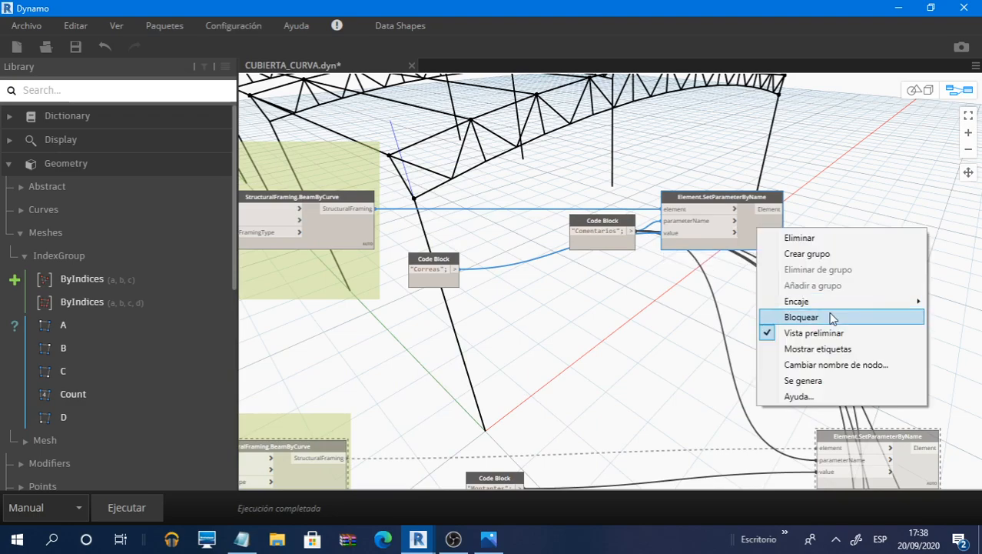
left_click(830, 317)
Rearrange the PolyCurve.Curves, StructuralFraming.BeamByCurve and CORREAS framing type nodes within the CORREAS group
middle_click_drag(640, 284, 823, 271)
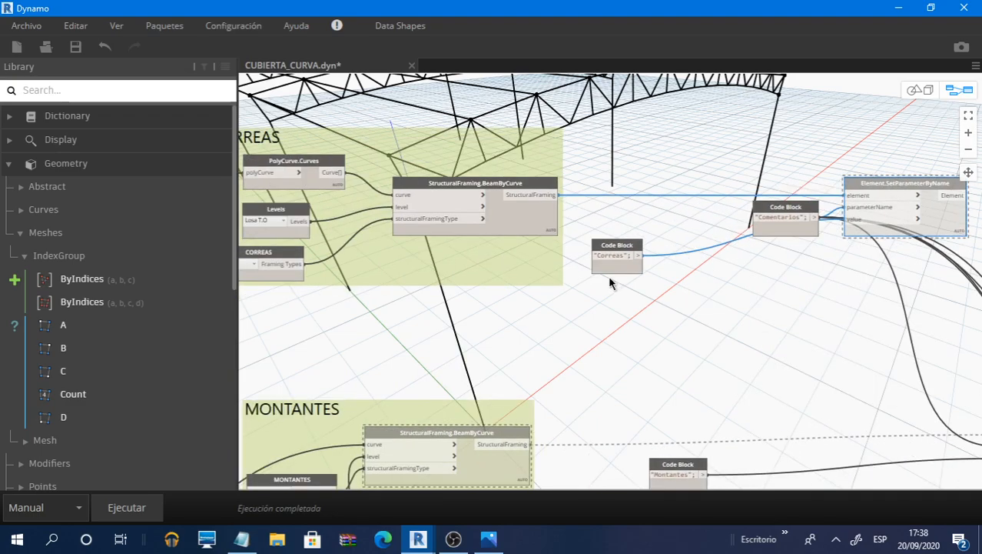
middle_click_drag(400, 295, 621, 313)
scroll(708, 193, "up", 1)
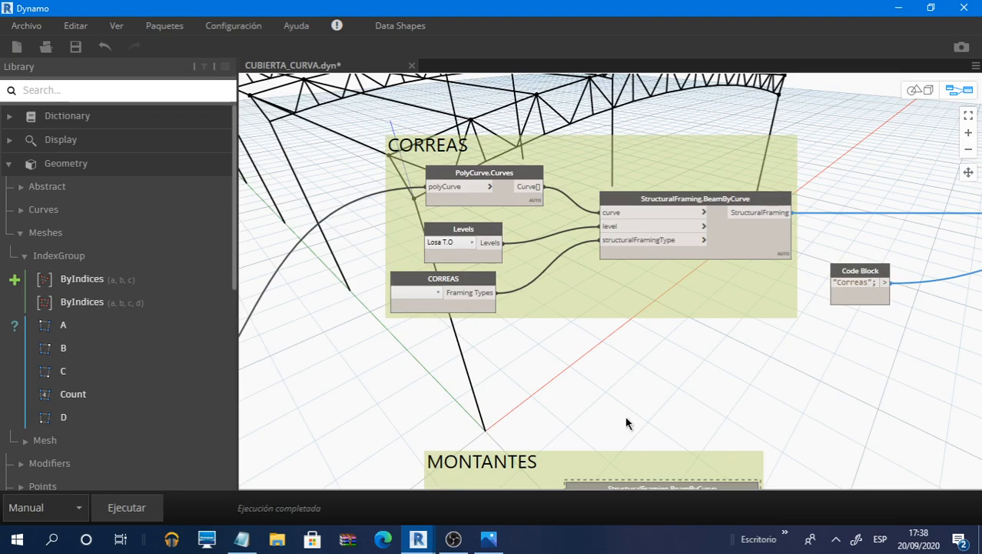
scroll(576, 323, "up", 1)
middle_click_drag(654, 280, 630, 279)
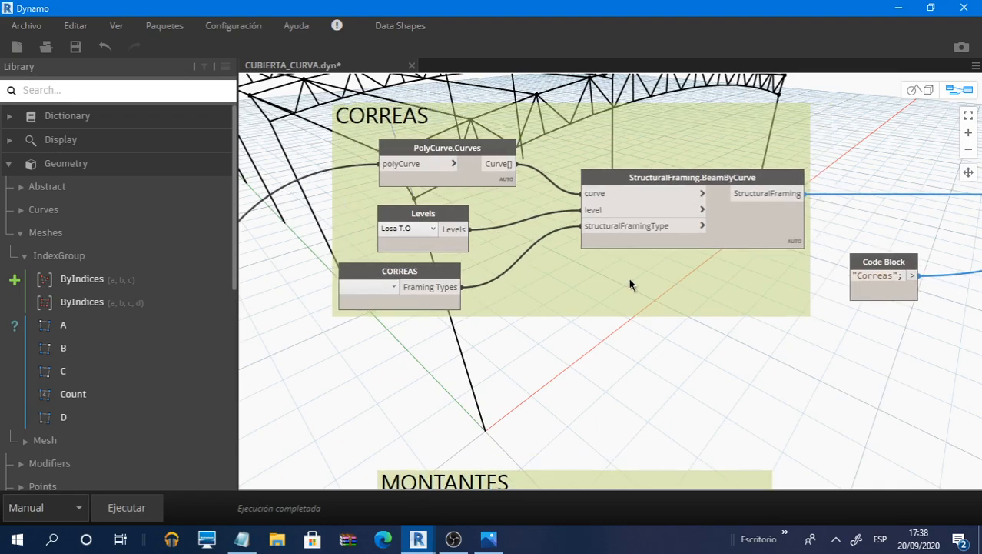
left_click_drag(455, 177, 421, 164)
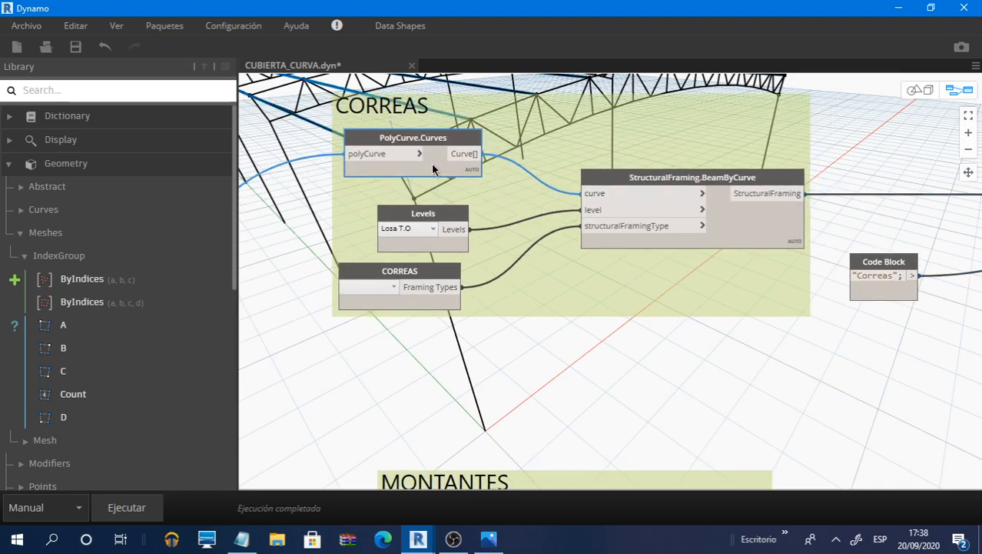
left_click_drag(745, 237, 676, 187)
left_click_drag(740, 170, 706, 254)
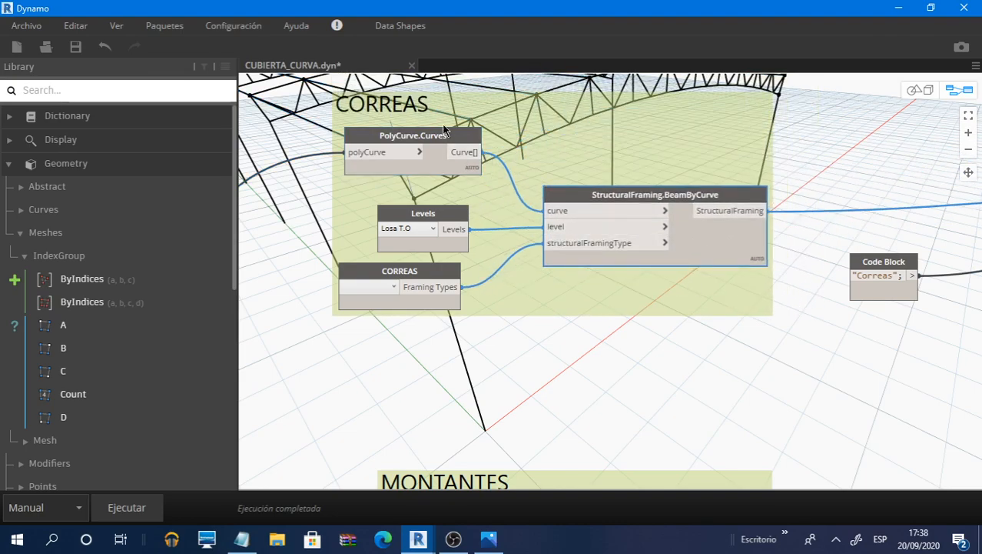
middle_click_drag(670, 139, 692, 237)
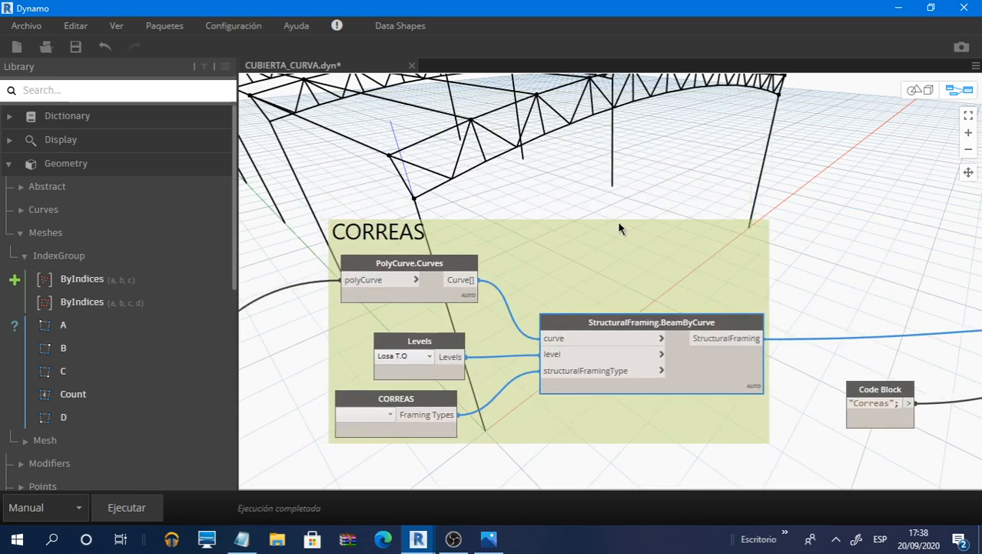
middle_click_drag(620, 228, 693, 154)
scroll(599, 386, "up", 3)
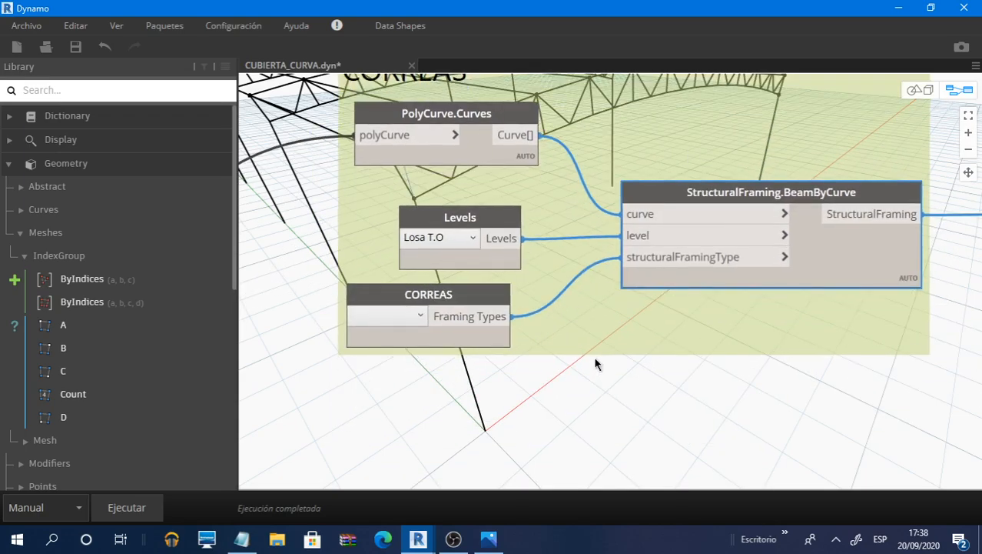
middle_click_drag(595, 358, 589, 329)
left_click_drag(443, 272, 503, 310)
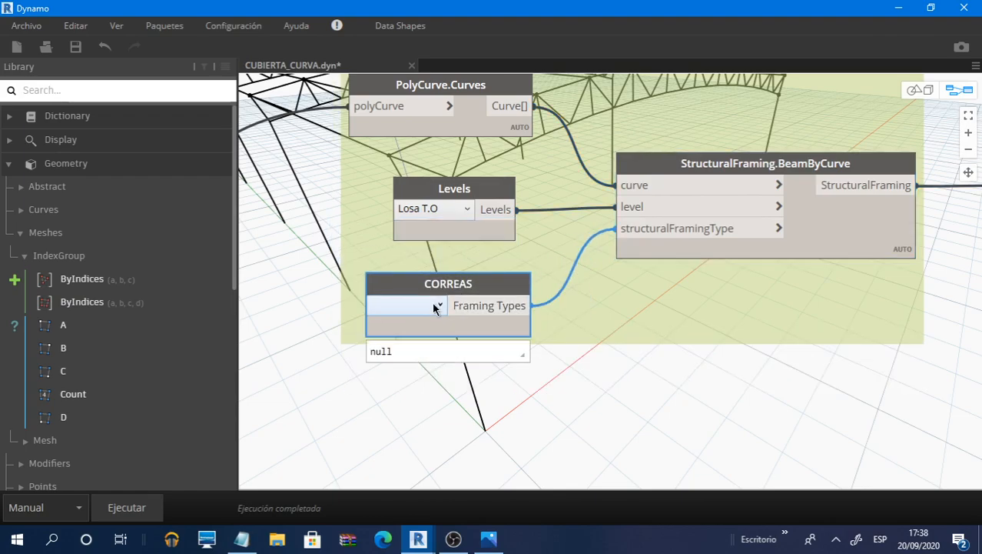
Check which framing types are available in the CORREAS node, leaving its selection empty
left_click(436, 308)
left_click(439, 310)
left_click(436, 309)
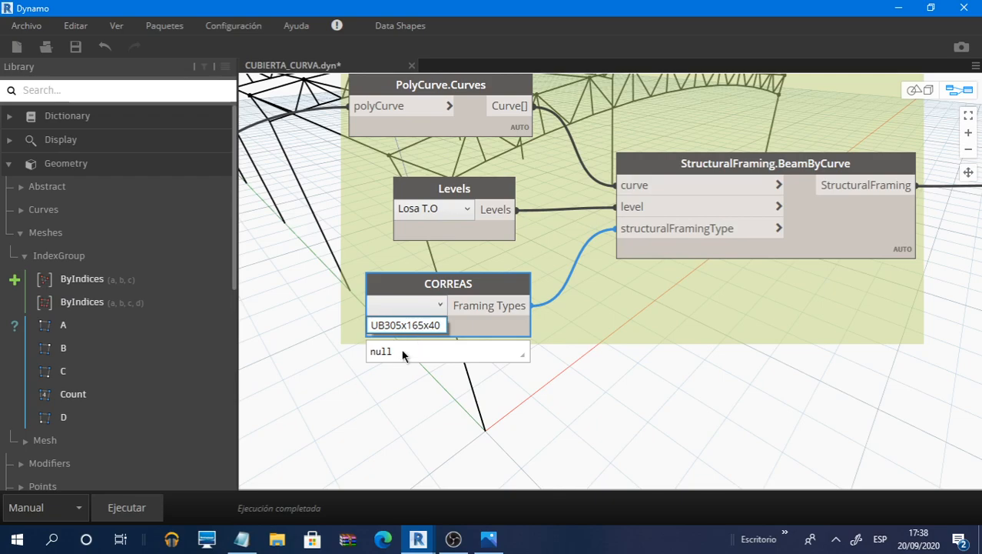
left_click(617, 394)
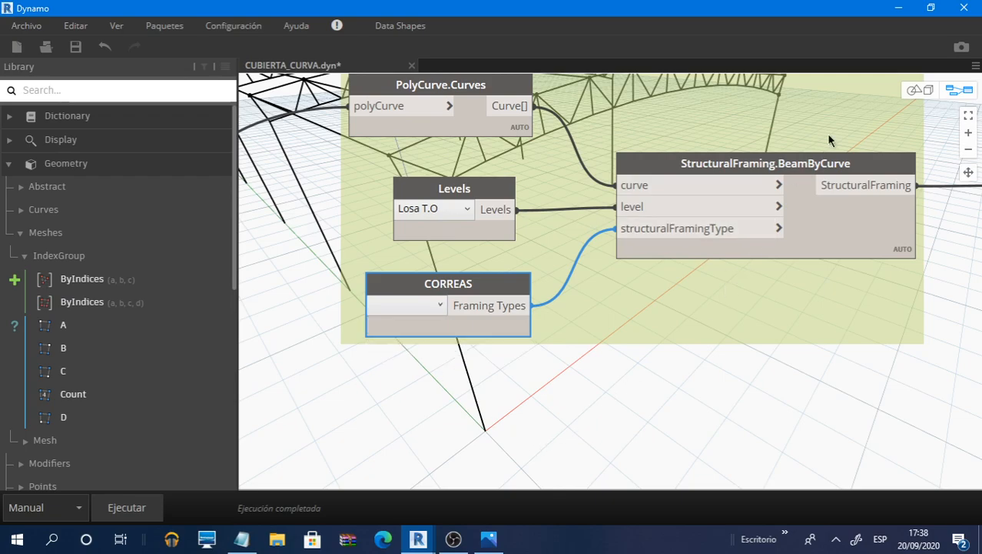
Switch to Revit and start loading a family from the library into the project
left_click(897, 8)
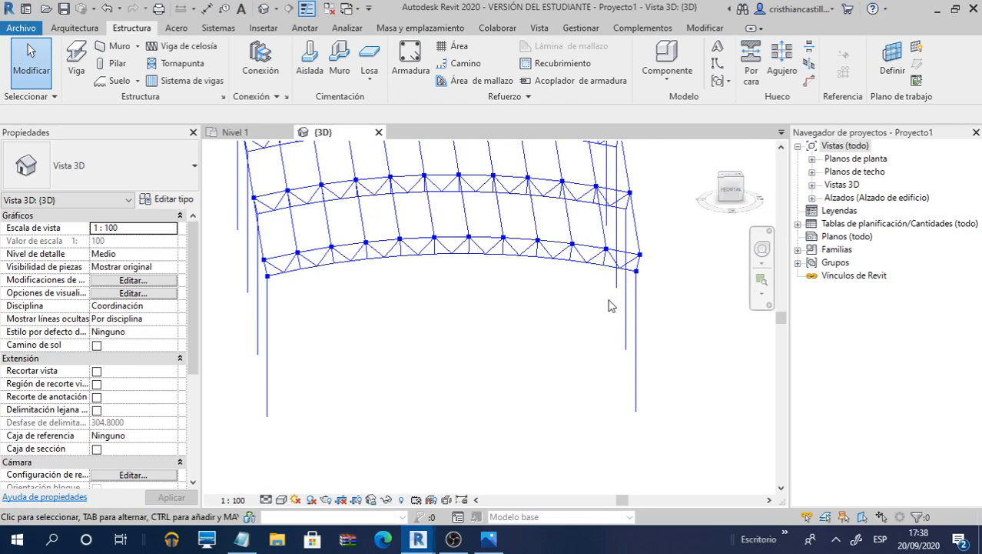
scroll(604, 300, "down", 4)
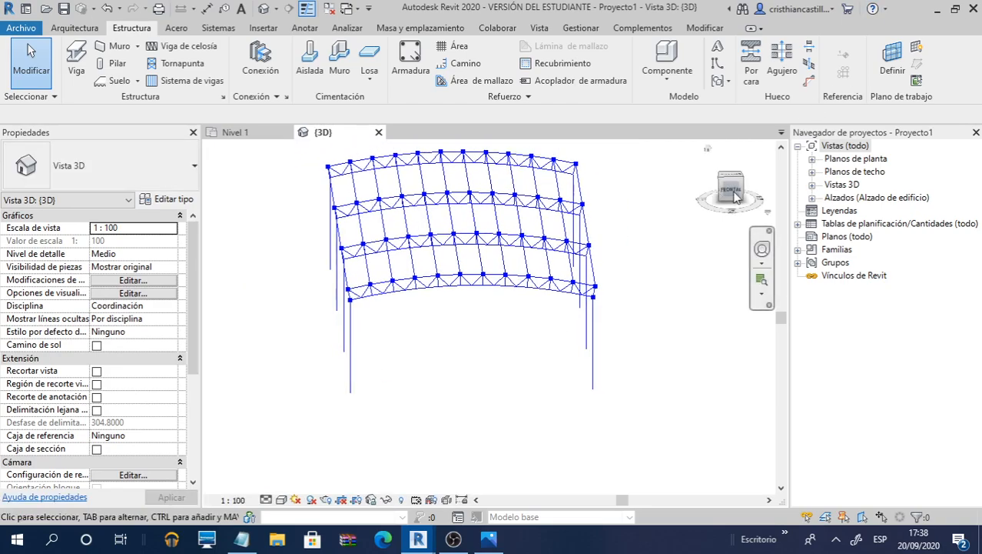
left_click_drag(733, 186, 752, 189)
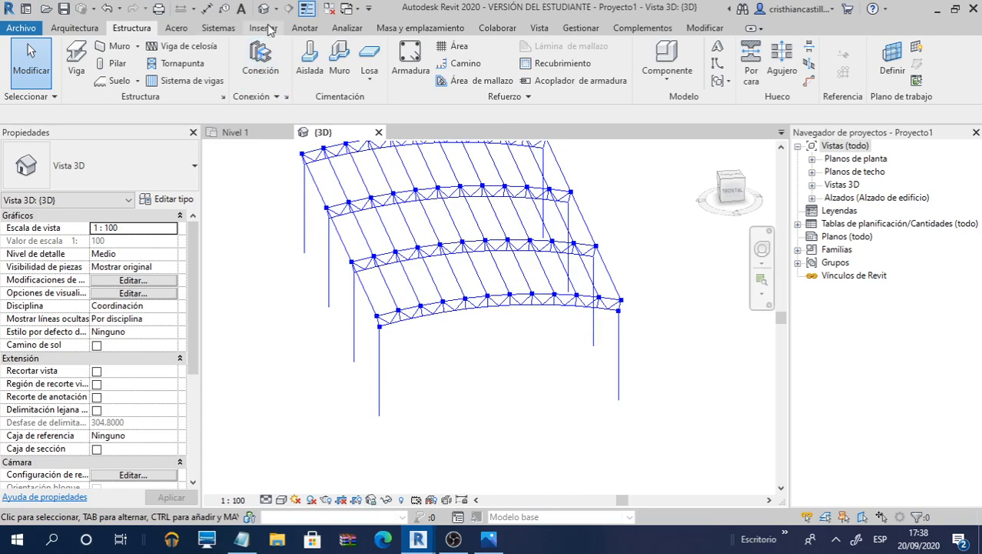
left_click(265, 28)
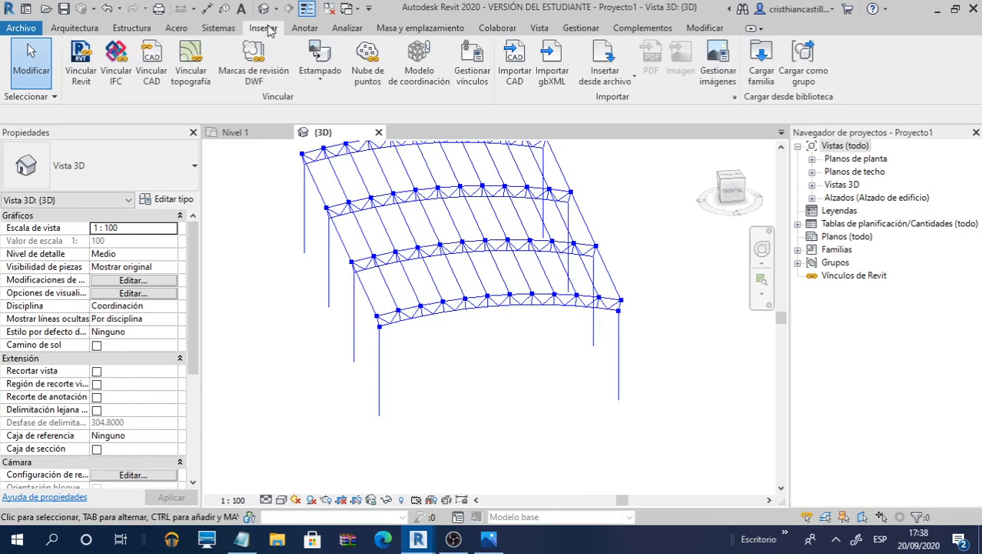
left_click(765, 58)
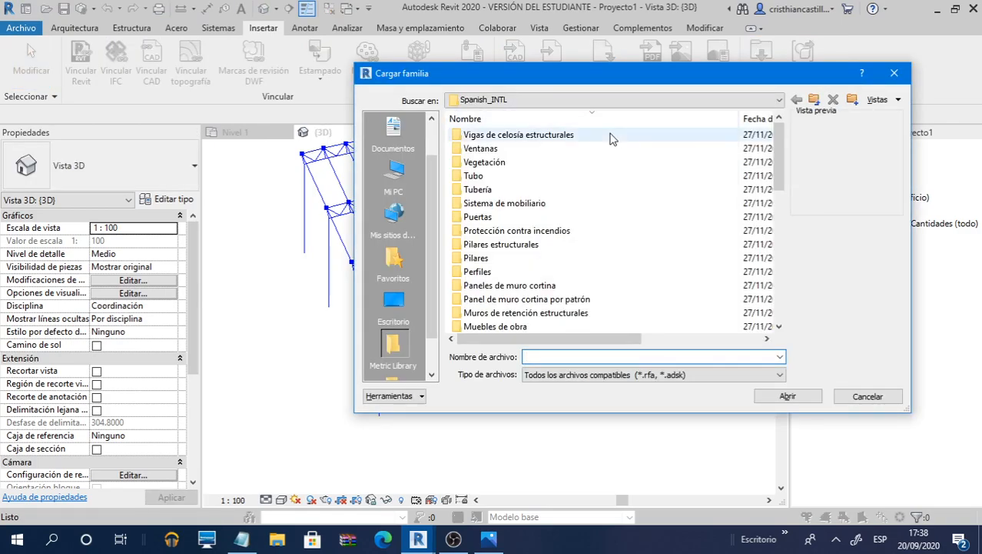
Browse the family library to the Armazón estructural > Acero > AISC 14.1 folder
left_click(512, 177)
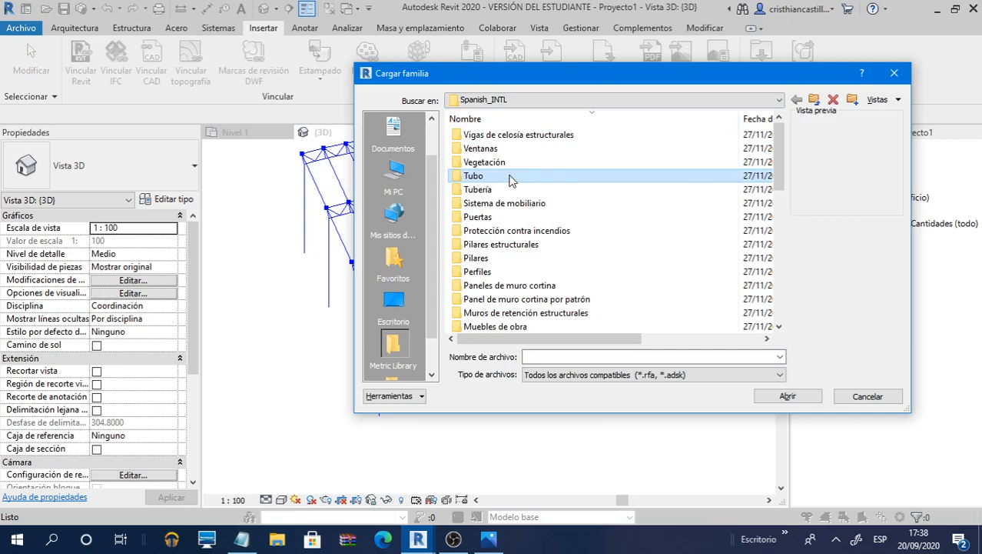
scroll(546, 266, "down", 5)
double_click(546, 269)
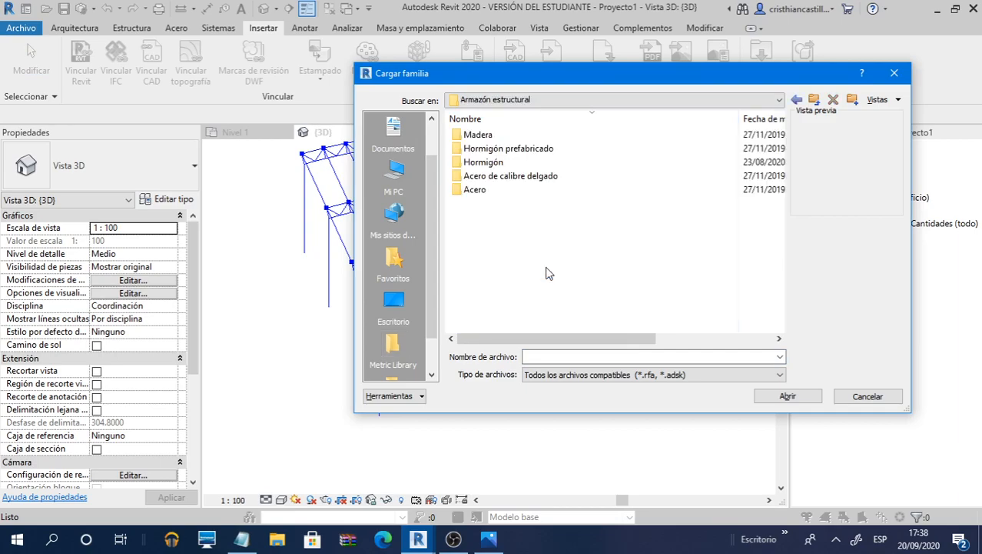
double_click(502, 189)
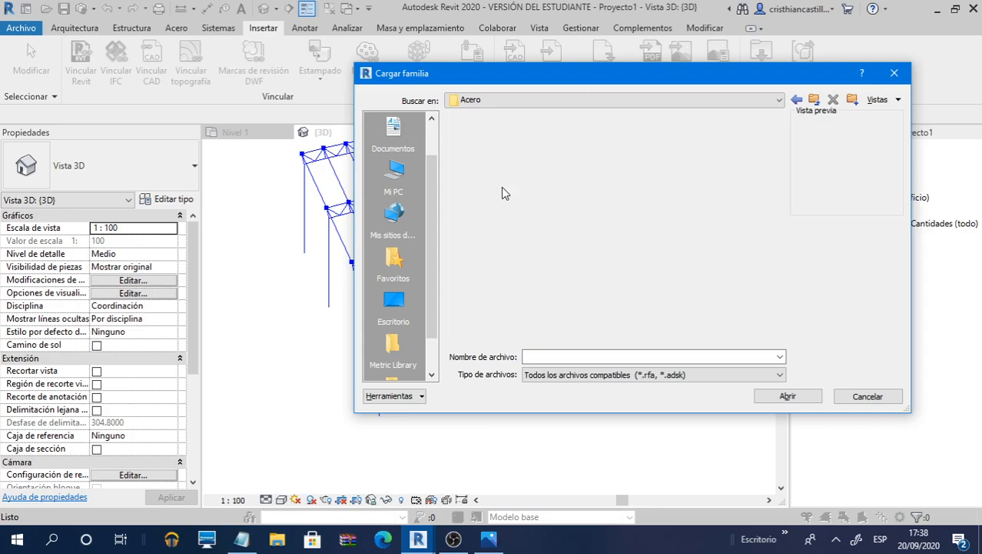
scroll(588, 138, "down", 6)
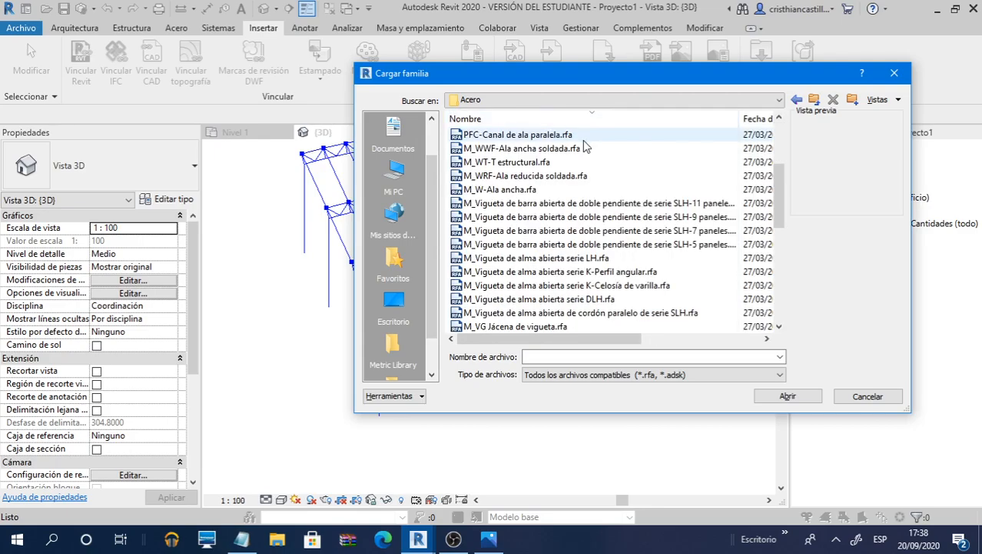
scroll(553, 261, "down", 3)
double_click(512, 311)
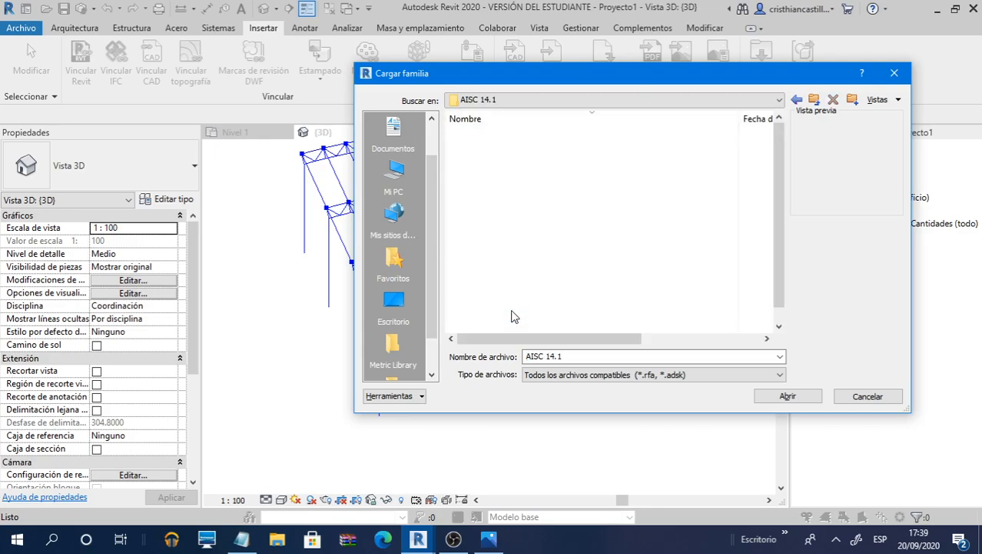
scroll(592, 197, "down", 1)
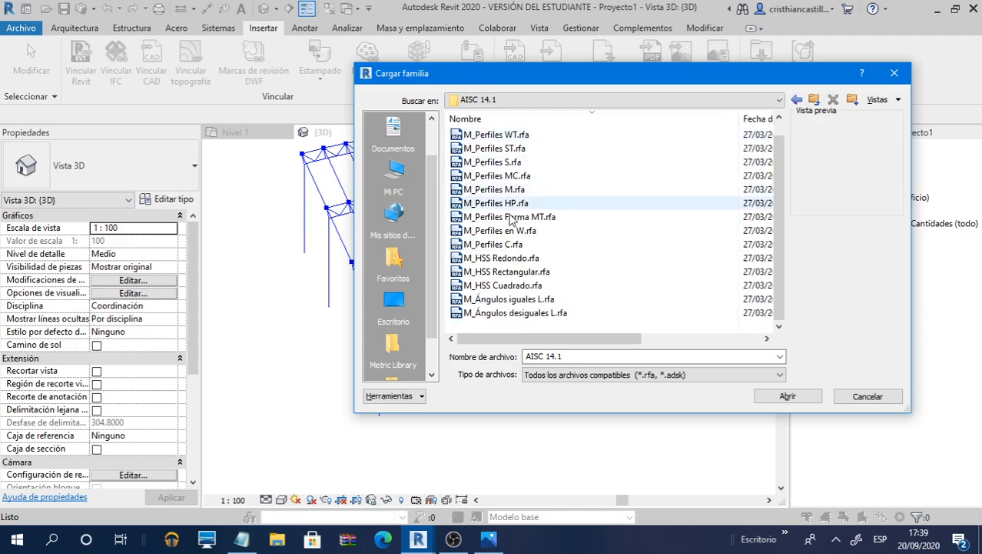
Load the C75X5.2 type of the M_Perfiles C.rfa channel family into the project
left_click(505, 248)
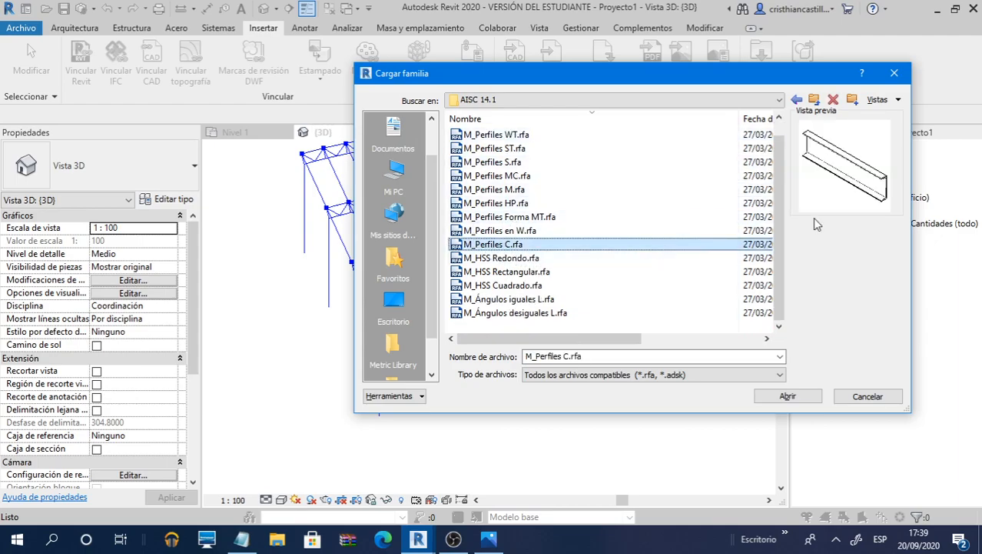
left_click(472, 286)
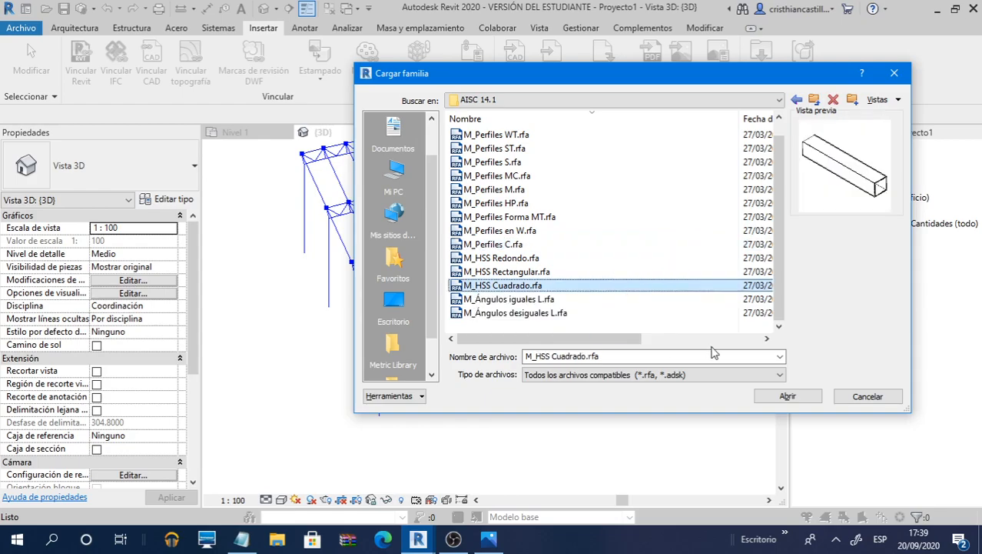
left_click(527, 246)
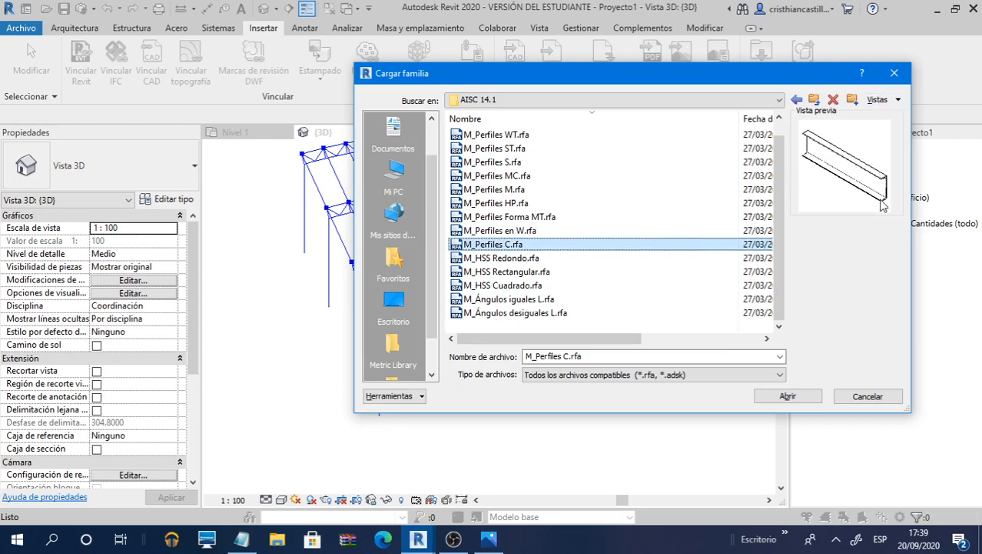
left_click(809, 398)
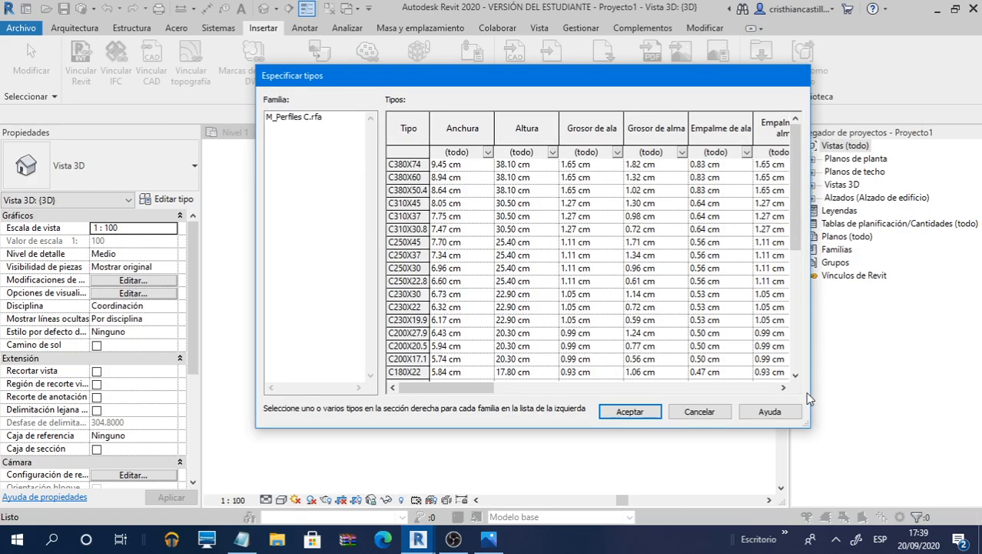
scroll(465, 219, "down", 5)
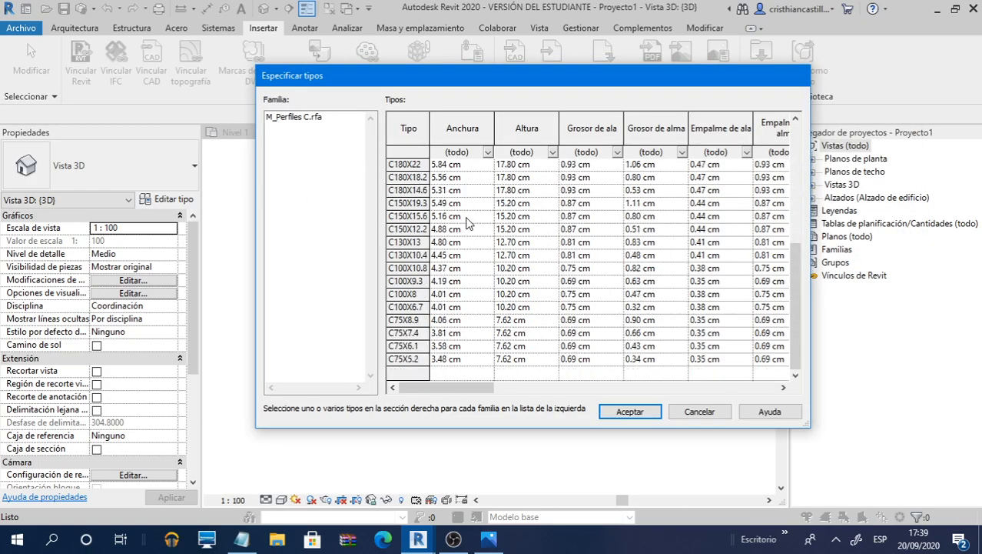
left_click(412, 359)
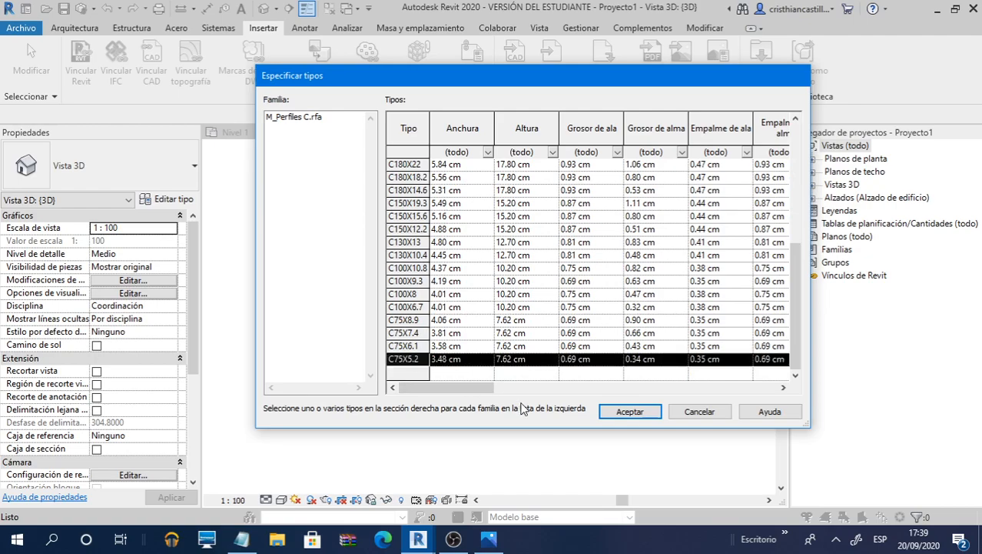
left_click(641, 412)
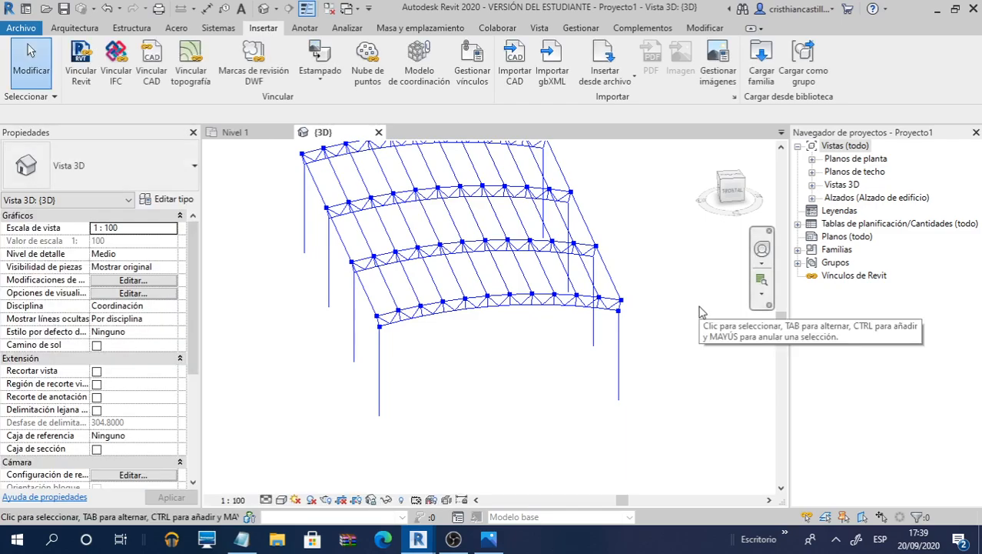
Check the beam types available in Revit, picking C75X5.2 of M_Perfiles C, and leave the Beam command without placing anything
key("alt+Tab")
middle_click_drag(631, 311, 621, 320)
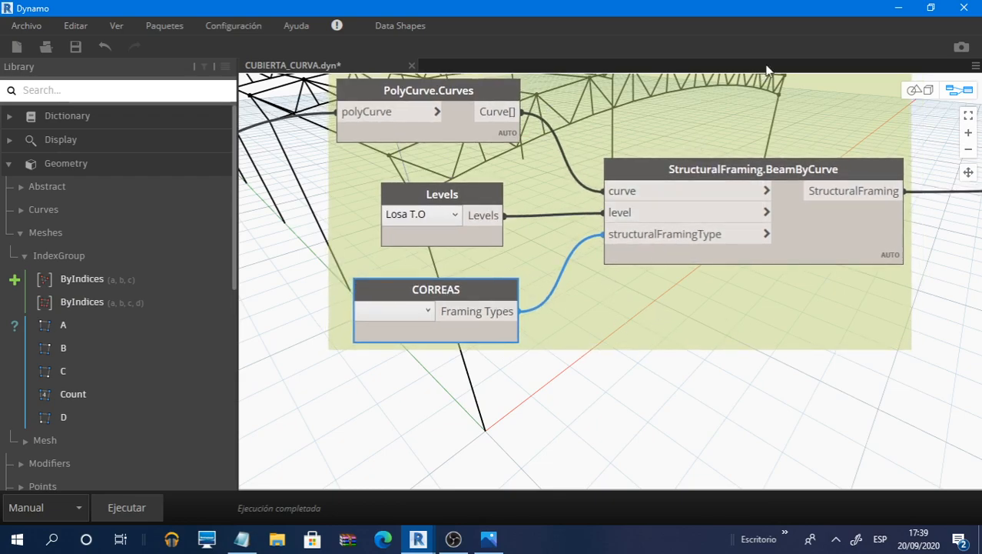
left_click(898, 7)
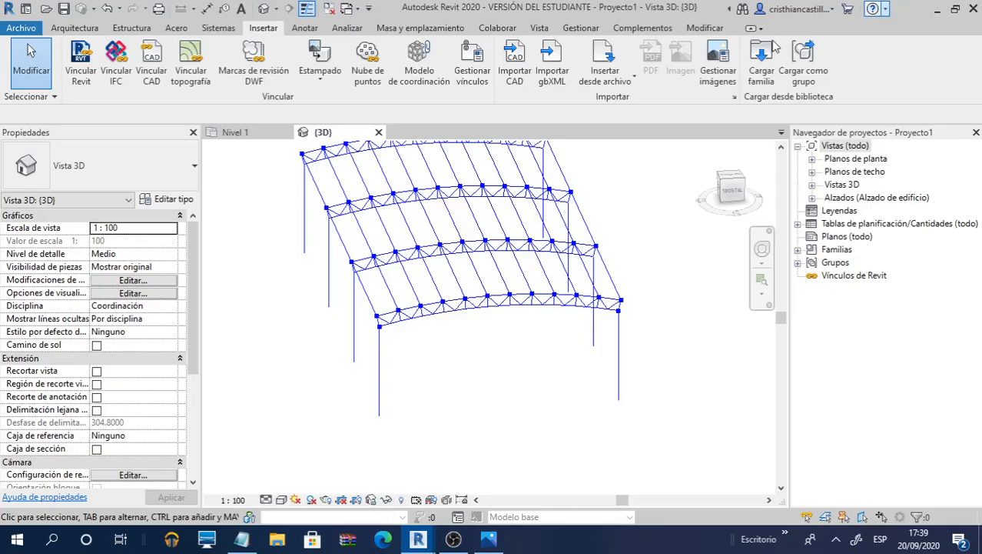
left_click(132, 28)
left_click(75, 77)
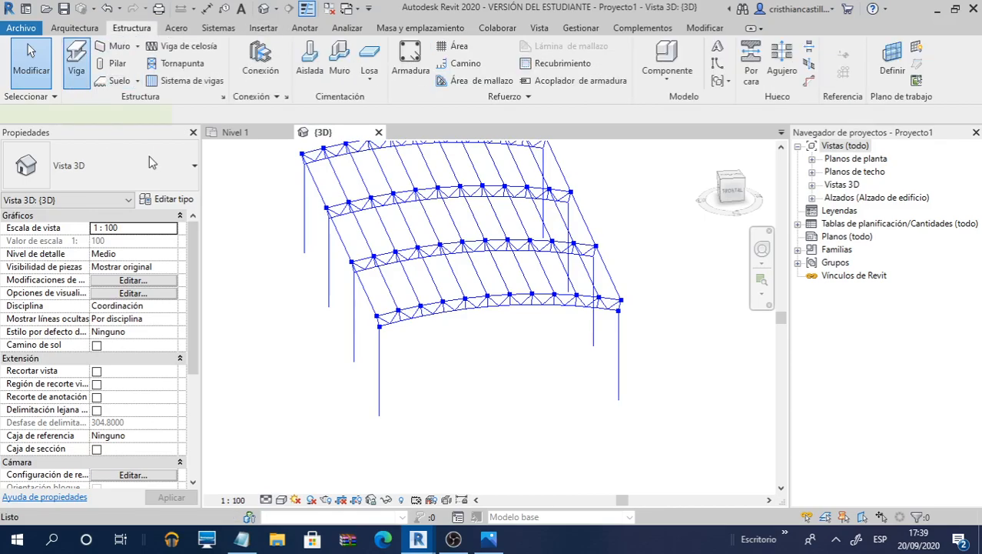
left_click(151, 165)
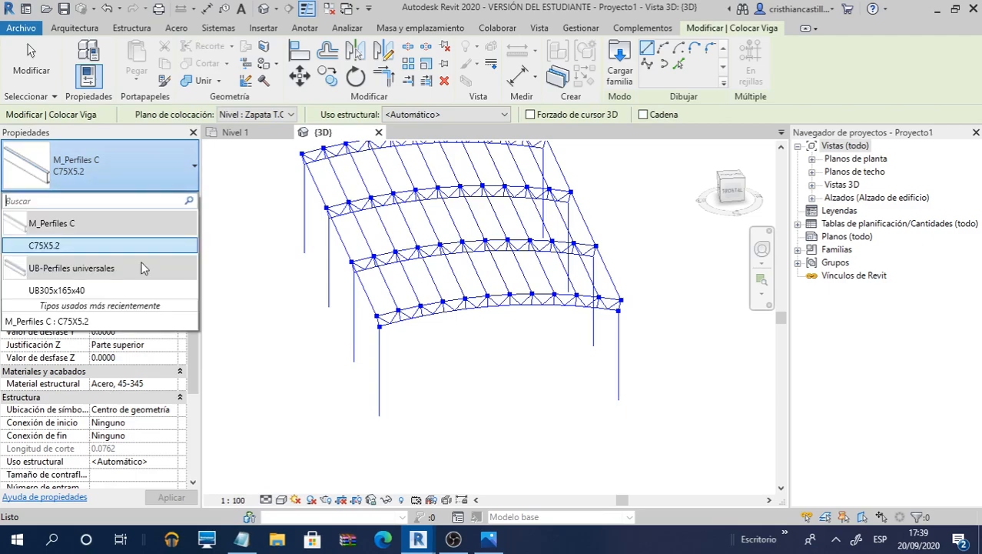
left_click(139, 246)
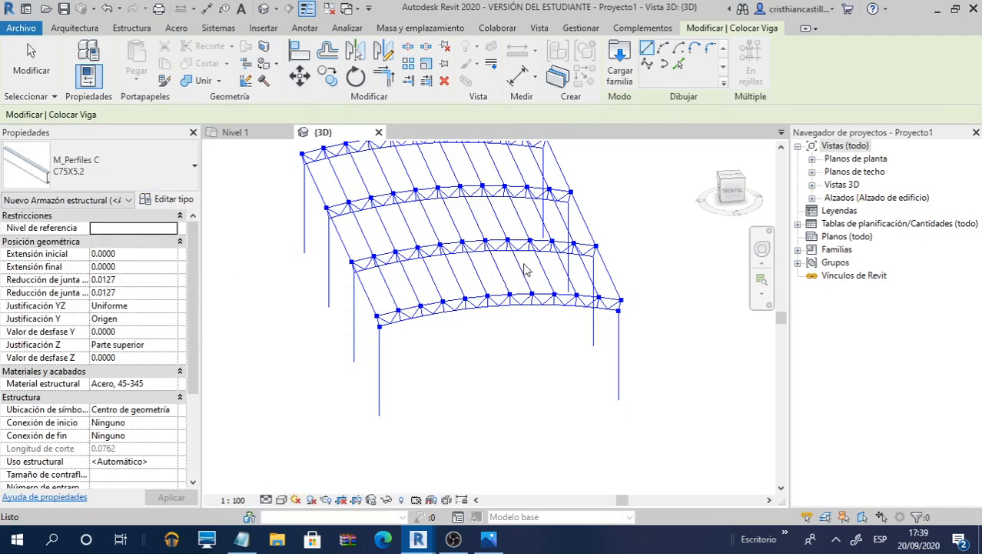
key("Escape")
In Dynamo, set the CORREAS framing type to C75X5.2 and run the graph
key("alt+Tab")
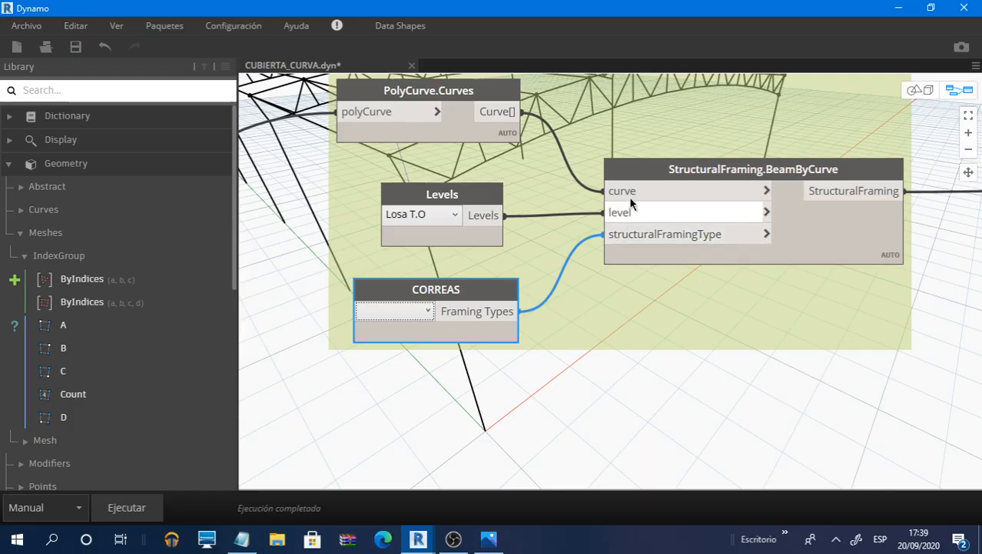
left_click(427, 310)
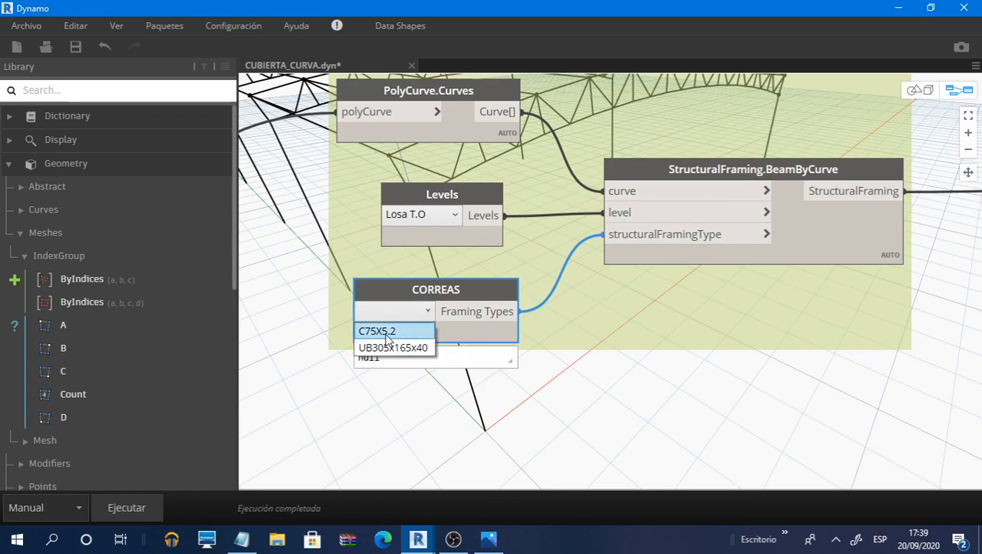
left_click(386, 331)
scroll(704, 327, "down", 3)
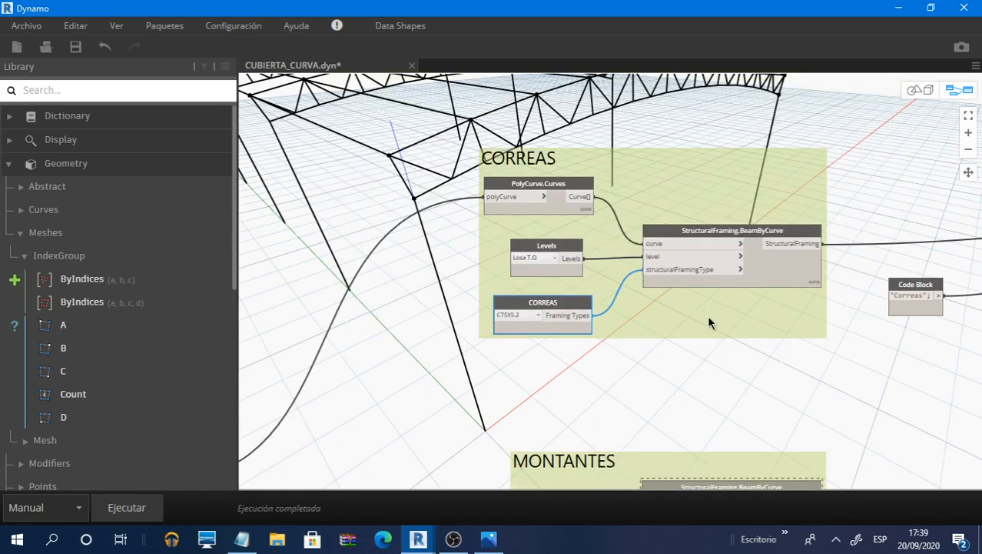
scroll(664, 356, "down", 3)
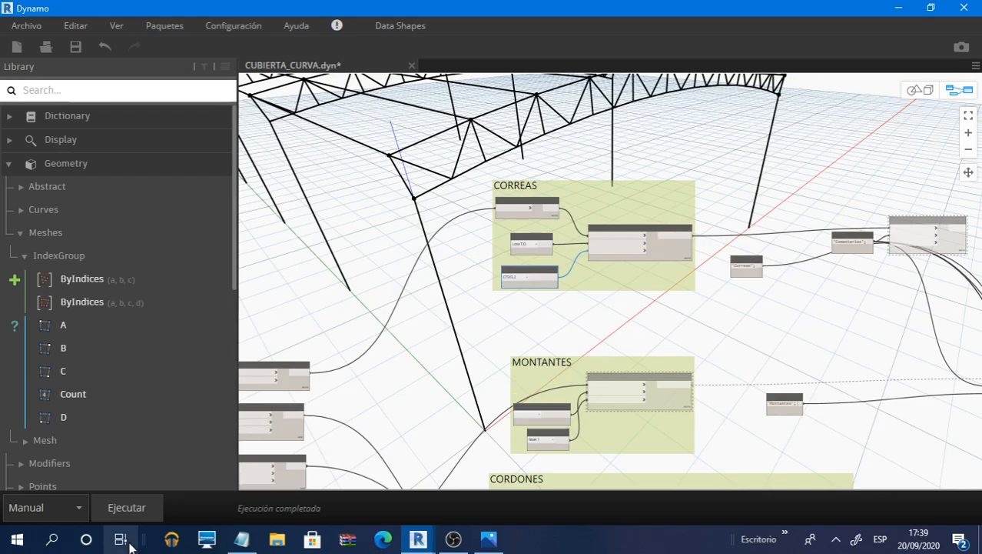
left_click(124, 517)
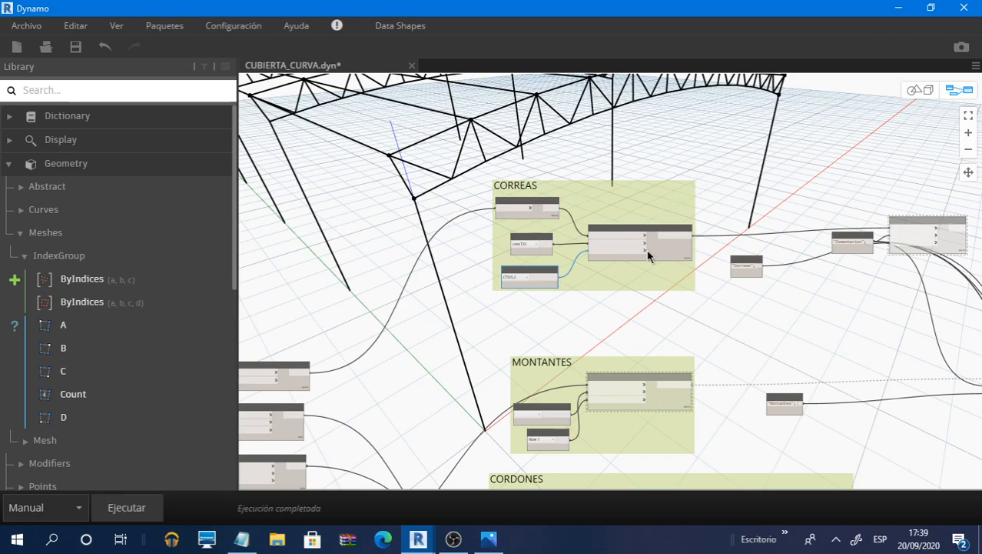
Switch to Revit and change the visual style of the 3D view showing the roof purlins
scroll(648, 256, "down", 4)
left_click(898, 8)
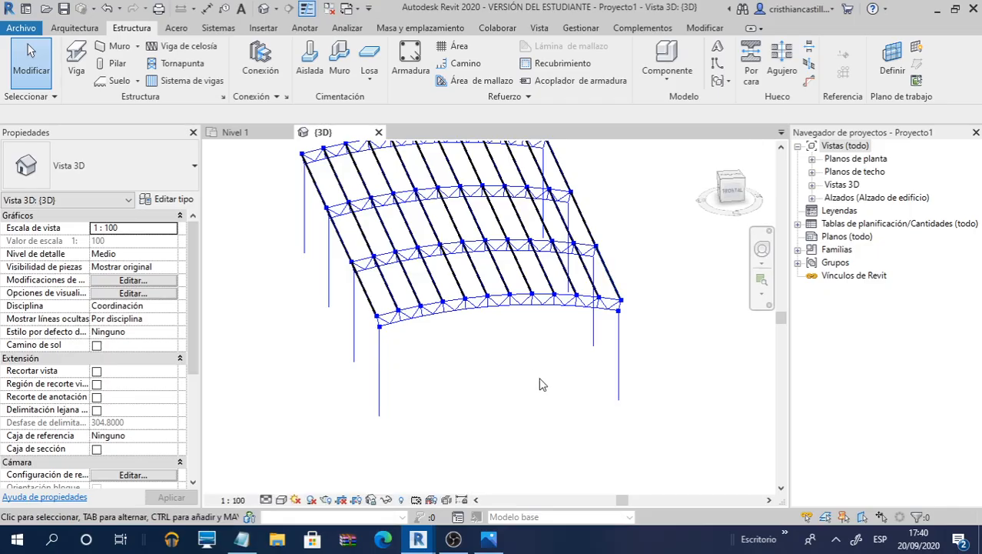
middle_click_drag(509, 332, 511, 300, "shift")
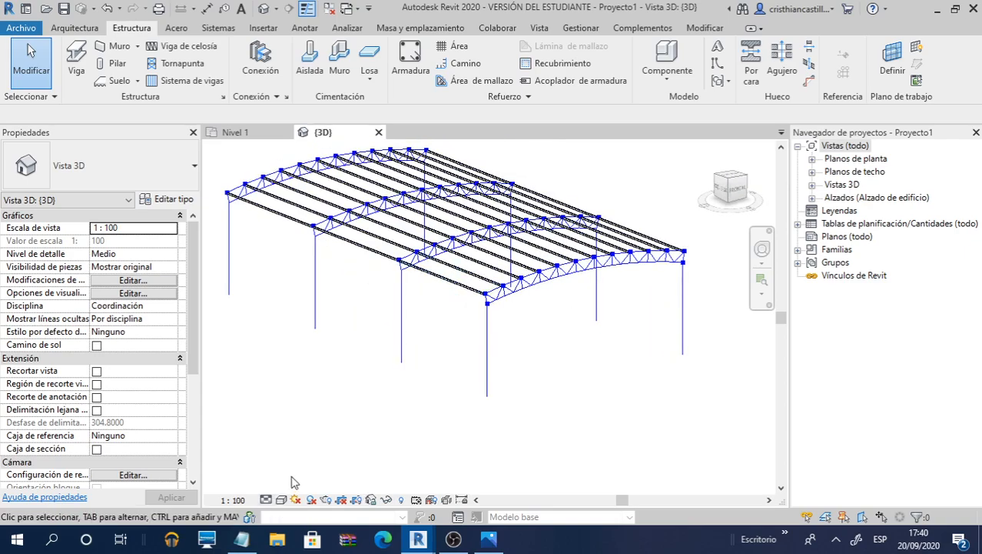
left_click(281, 500)
left_click(355, 467)
Examine how the purlins sit on the truss nodes, inspecting one selected purlin's properties and then clearing the selection
scroll(480, 295, "up", 3)
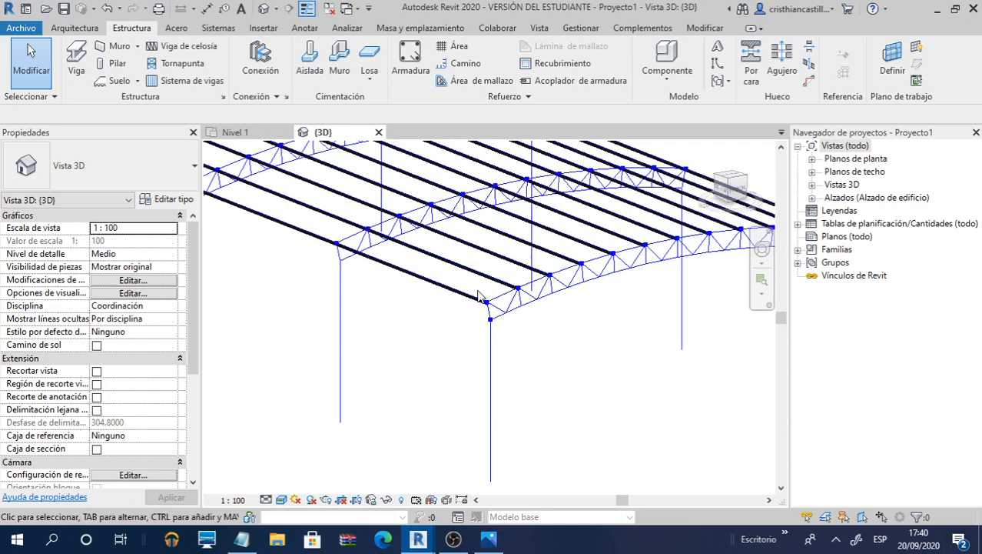
scroll(478, 297, "up", 3)
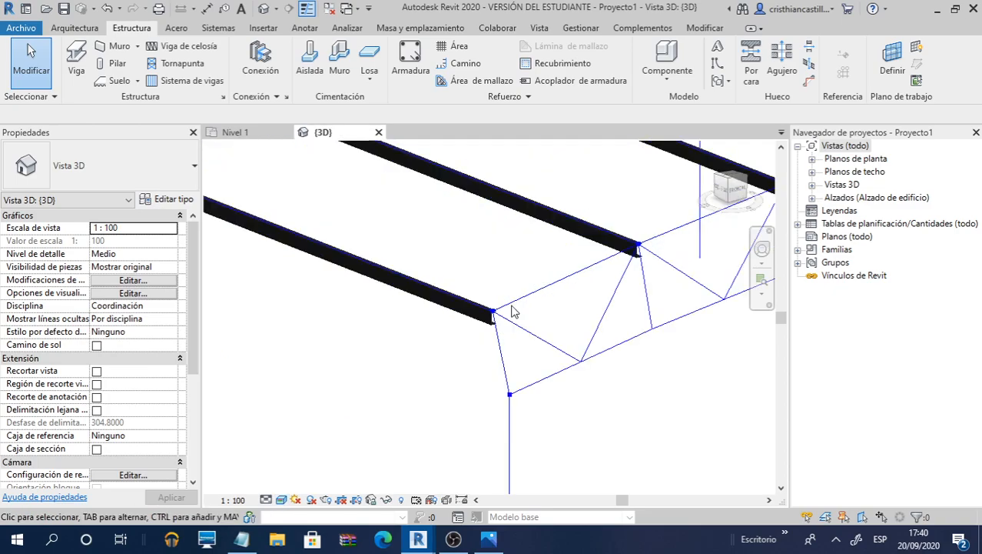
scroll(514, 311, "down", 2)
middle_click_drag(514, 310, 624, 459, "shift")
scroll(549, 217, "up", 2)
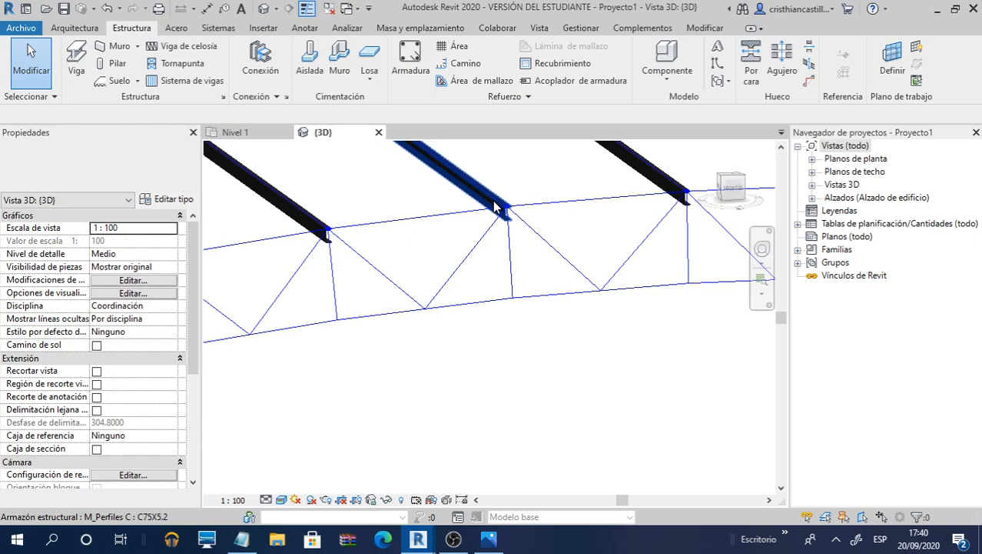
left_click(496, 207)
left_click(732, 198)
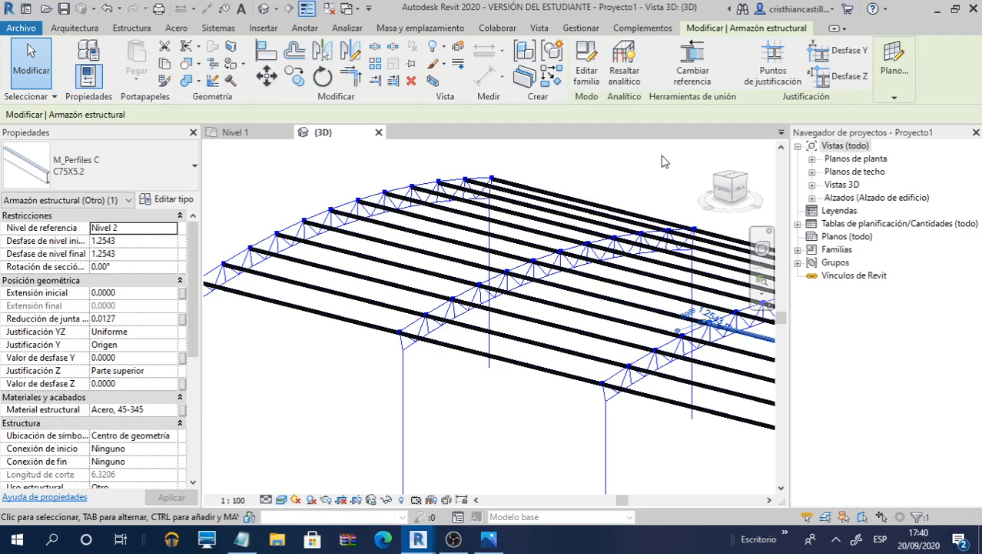
left_click(615, 186)
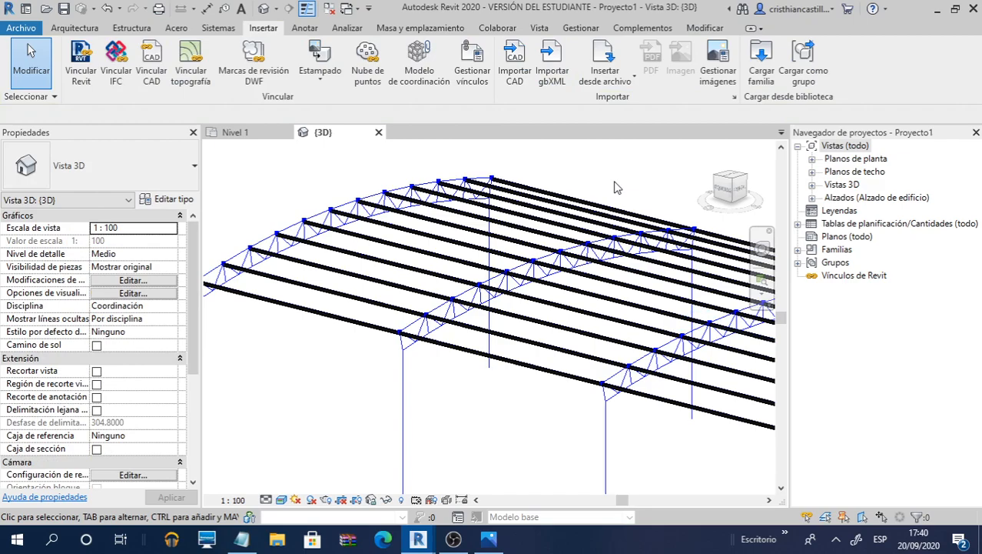
Examine the roof structure in Revit's 3D view and switch to Dynamo to orbit the truss geometry in the background preview
scroll(592, 208, "down", 3)
middle_click_drag(566, 233, 588, 337, "shift")
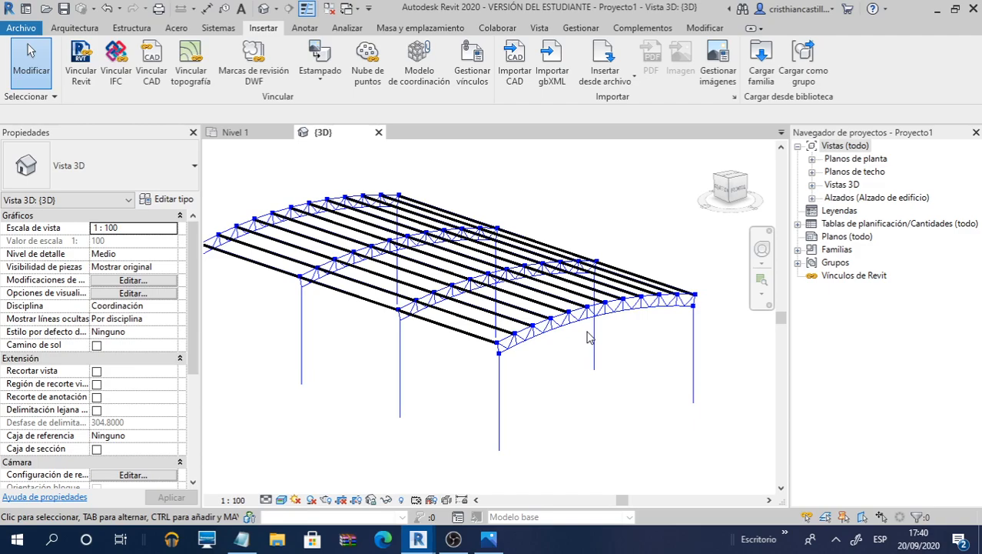
key("alt+Tab")
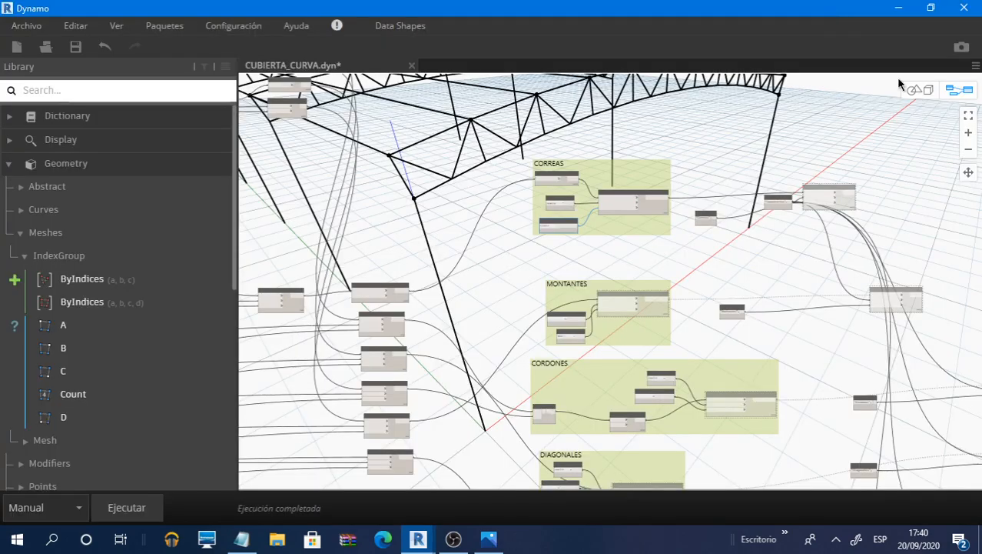
left_click(916, 90)
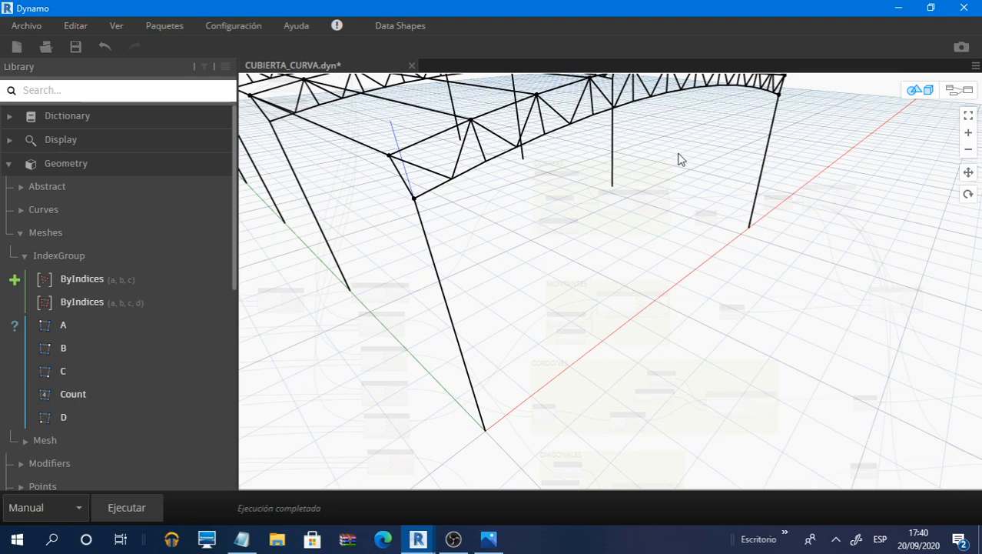
right_click_drag(679, 159, 428, 185)
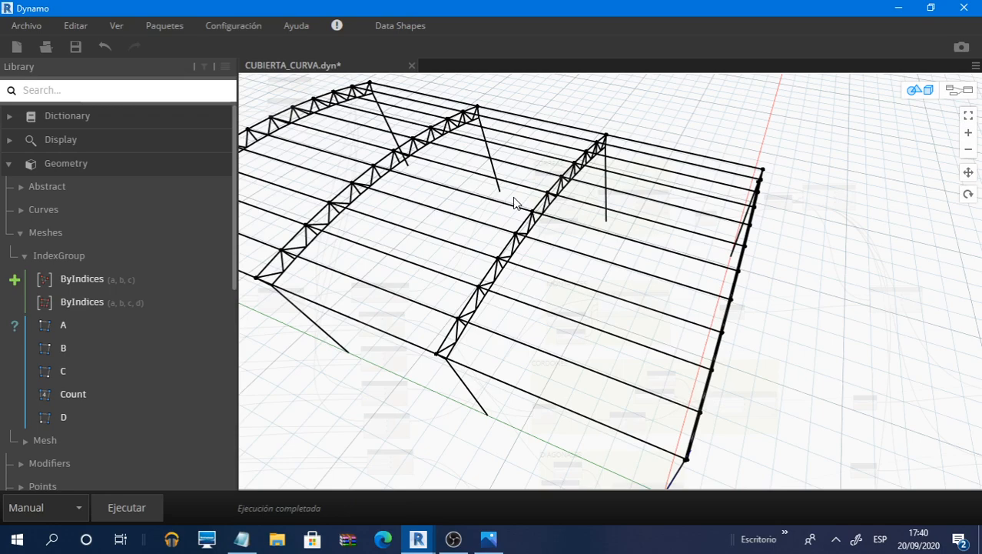
left_click(955, 90)
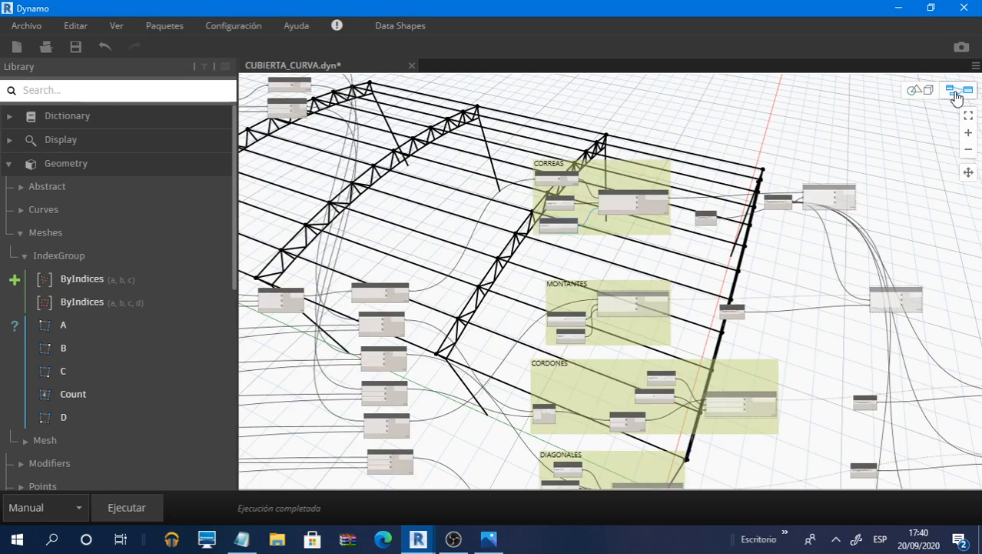
left_click(955, 93)
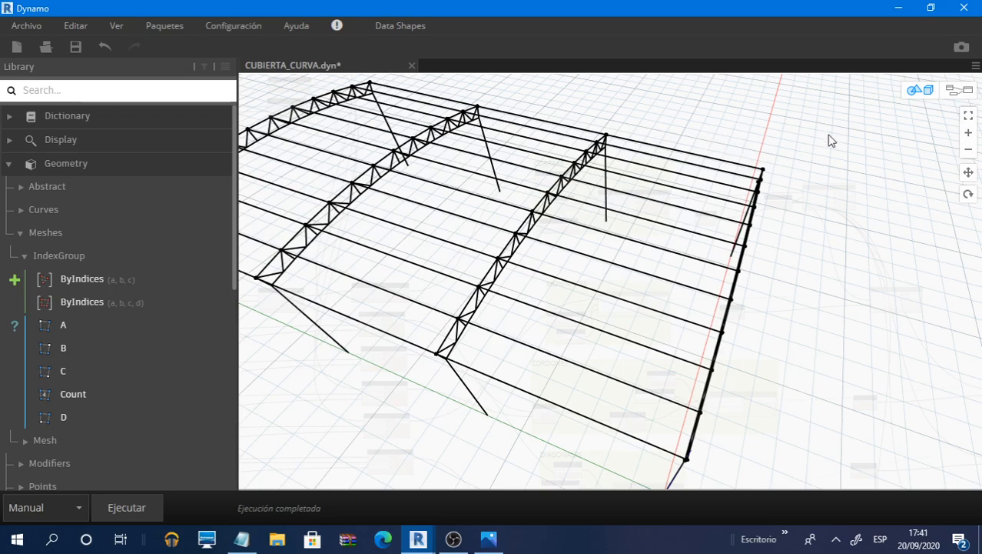
left_click(954, 91)
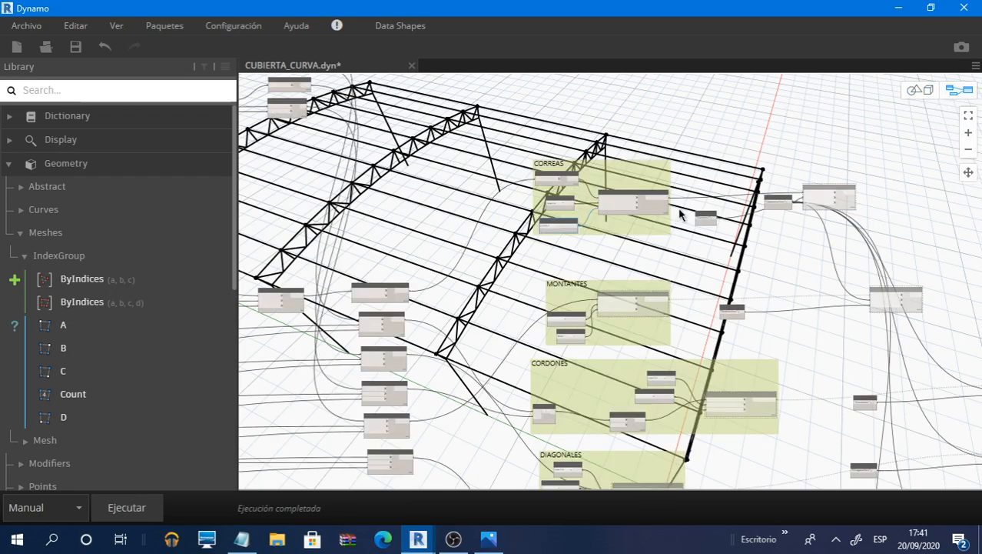
Unfreeze the StructuralFraming.BeamByCurve node in the MONTANTES group
scroll(680, 211, "up", 5)
scroll(575, 247, "up", 2)
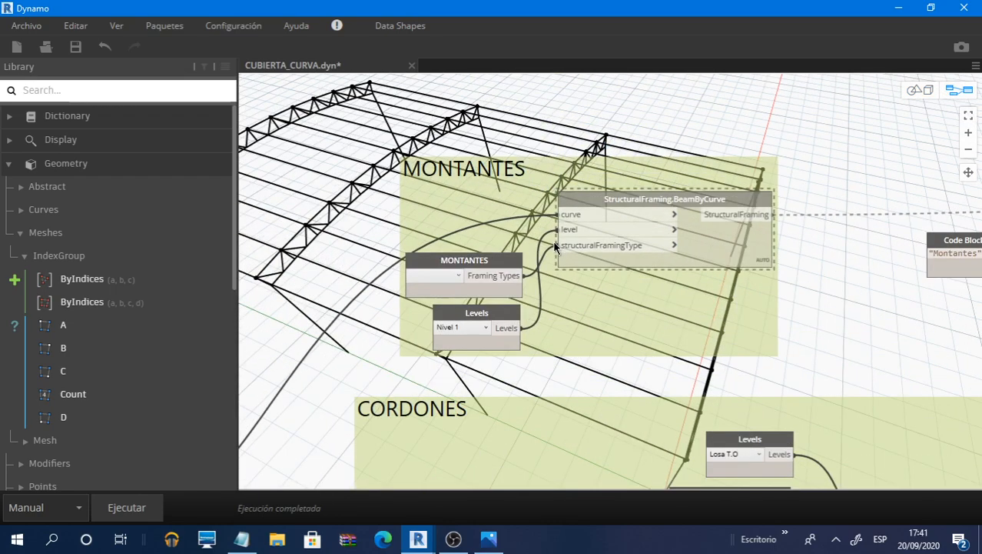
right_click(738, 264)
left_click(786, 347)
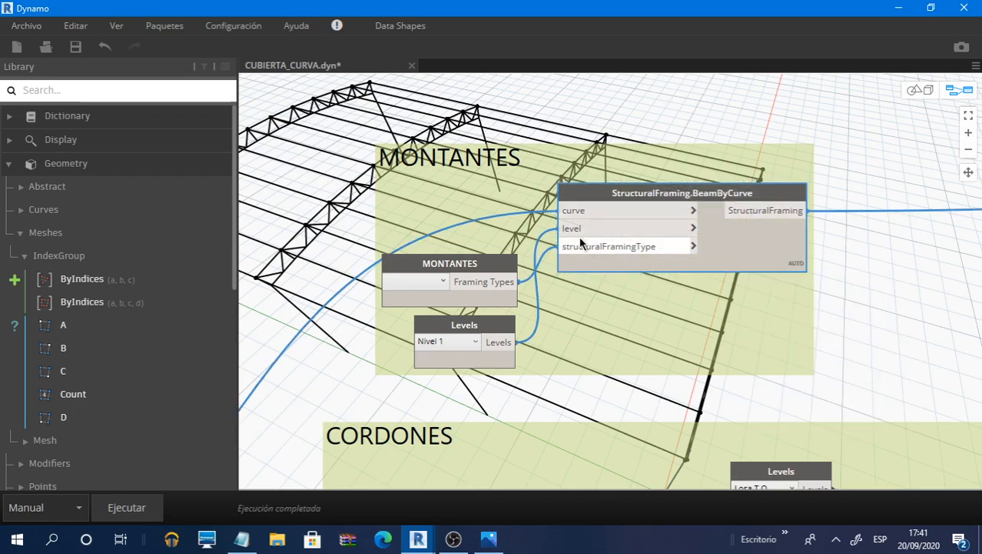
Freeze the Element.SetParameterByName node that receives the "Montantes" value
scroll(537, 246, "down", 3)
scroll(537, 246, "down", 3)
middle_click_drag(537, 246, 565, 382)
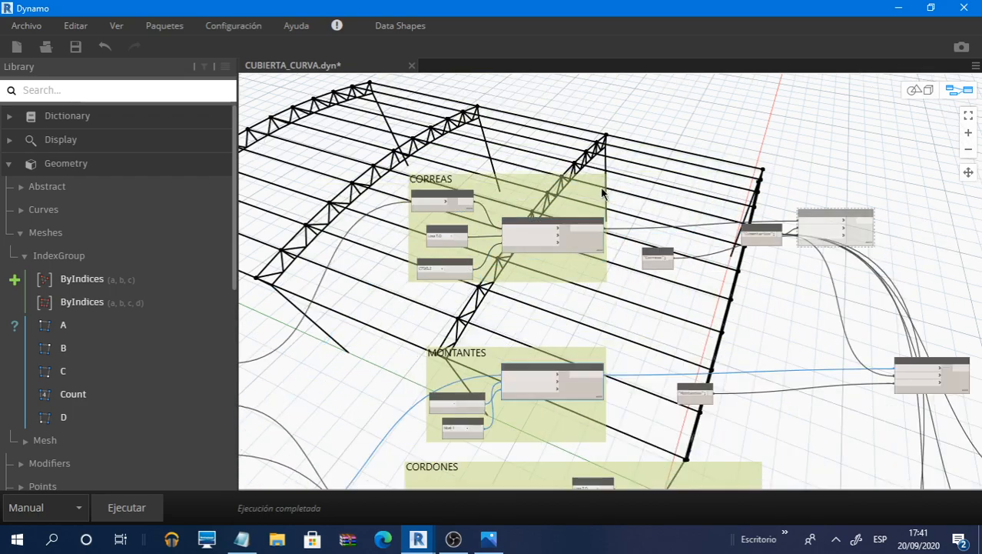
middle_click_drag(617, 251, 568, 187)
scroll(846, 342, "up", 3)
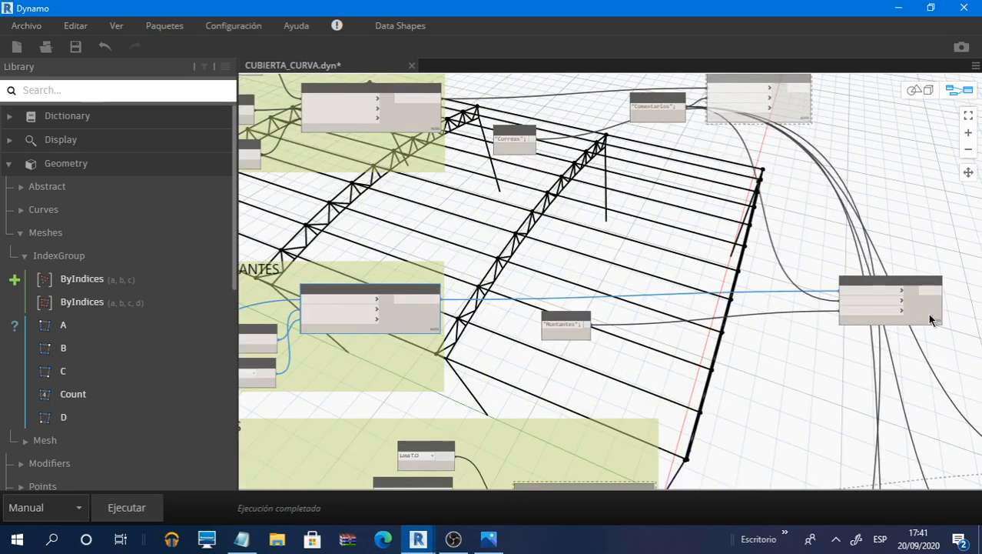
right_click(927, 314)
left_click(800, 405)
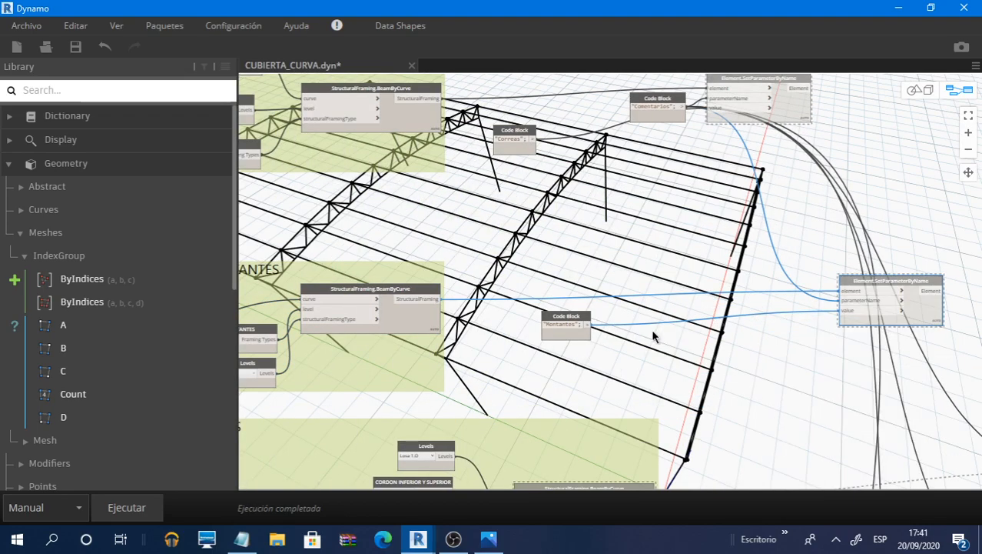
Switch to Revit, start loading a structural family and browse the Acero folder for a profile for the MONTANTES
scroll(577, 311, "up", 5)
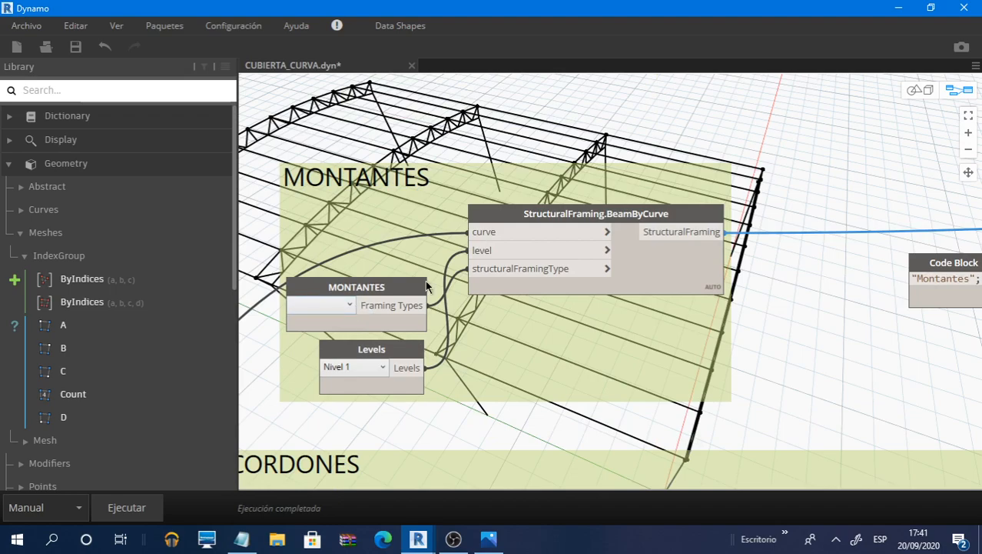
middle_click_drag(425, 280, 615, 229)
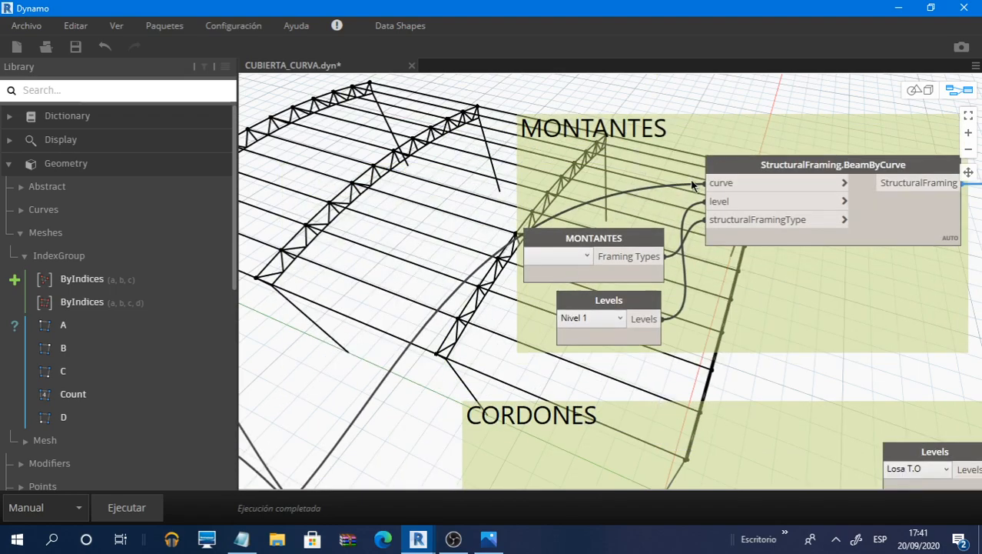
left_click(901, 7)
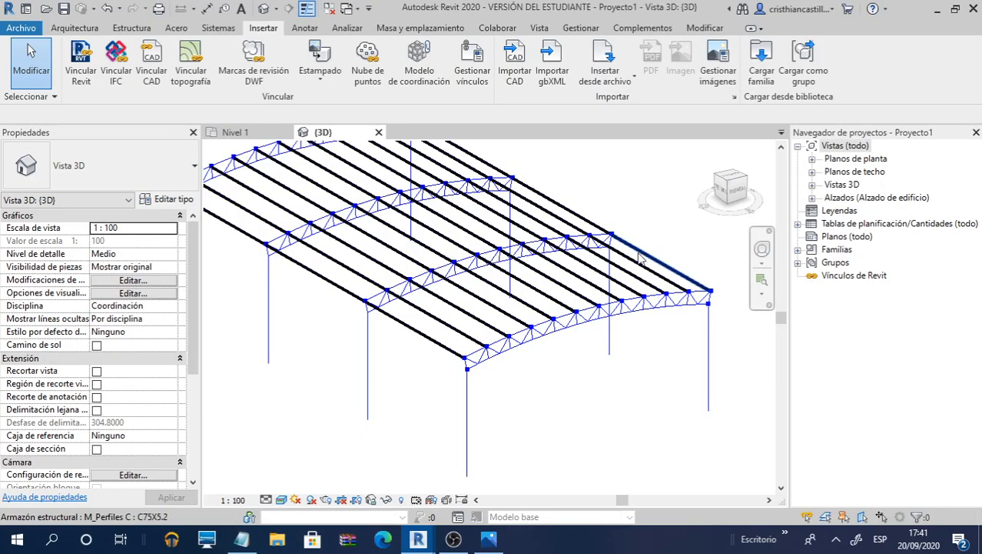
left_click(762, 71)
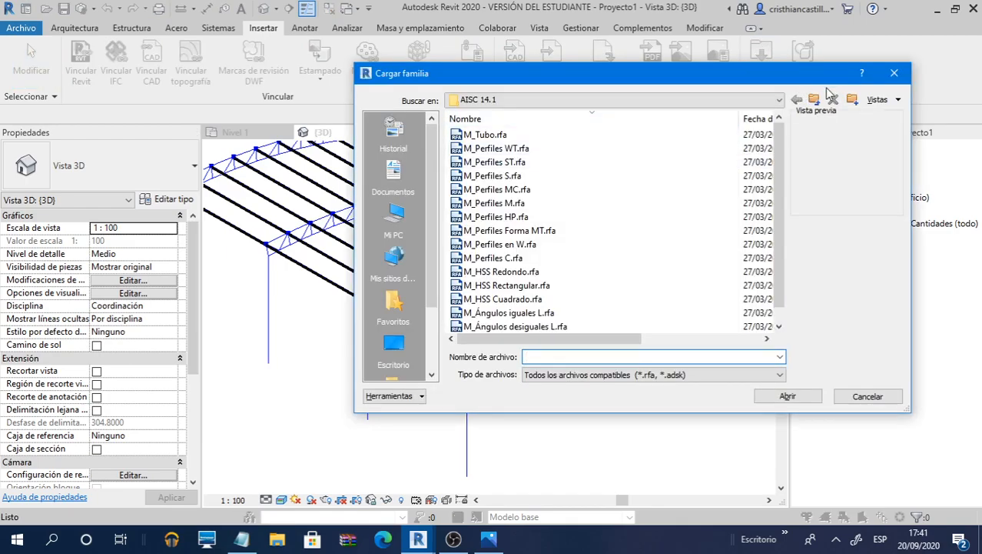
left_click(815, 100)
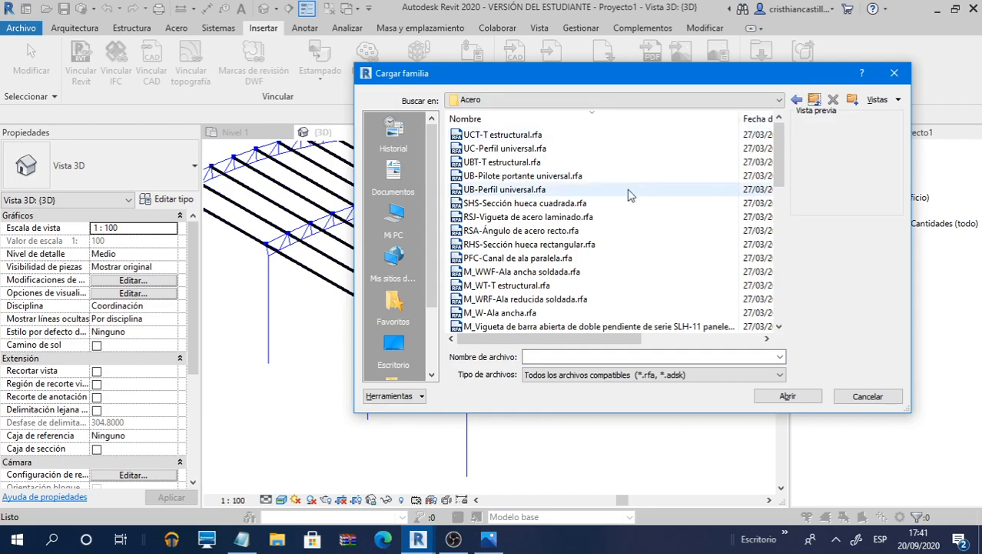
scroll(582, 224, "down", 8)
scroll(583, 231, "down", 1)
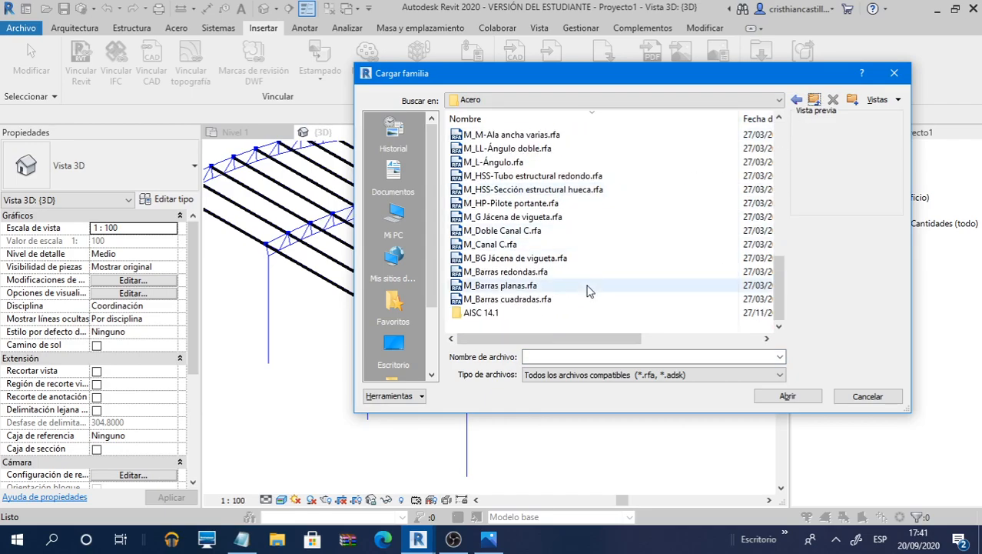
Load the M_Barras redondas.rfa structural framing family with the RB25.4 type
left_click(568, 272)
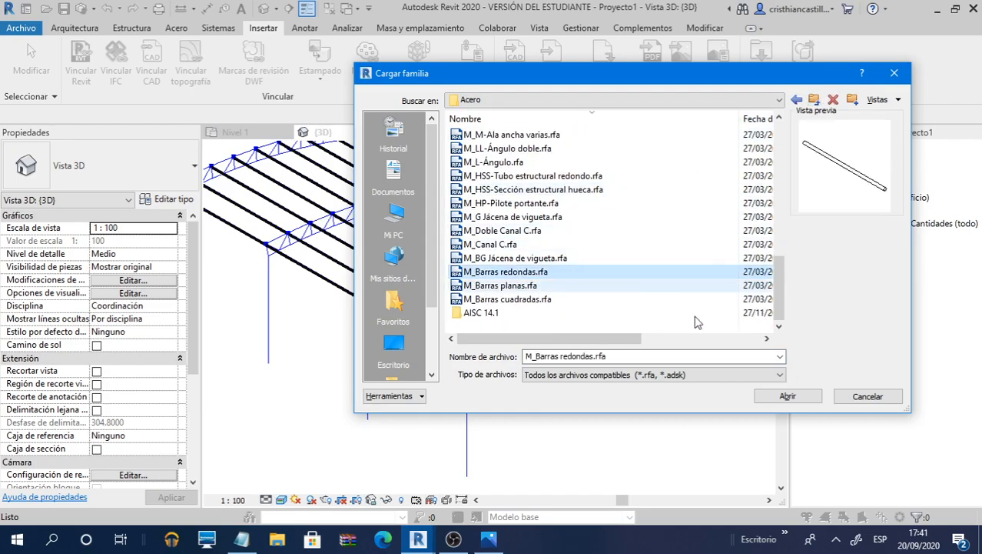
left_click(788, 396)
scroll(548, 234, "down", 5)
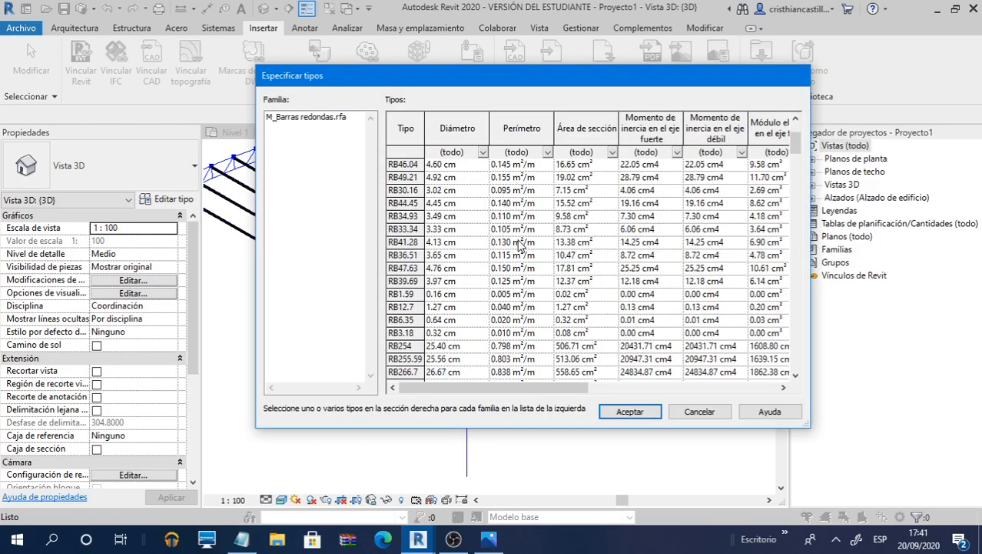
scroll(519, 244, "up", 5)
left_click(410, 164)
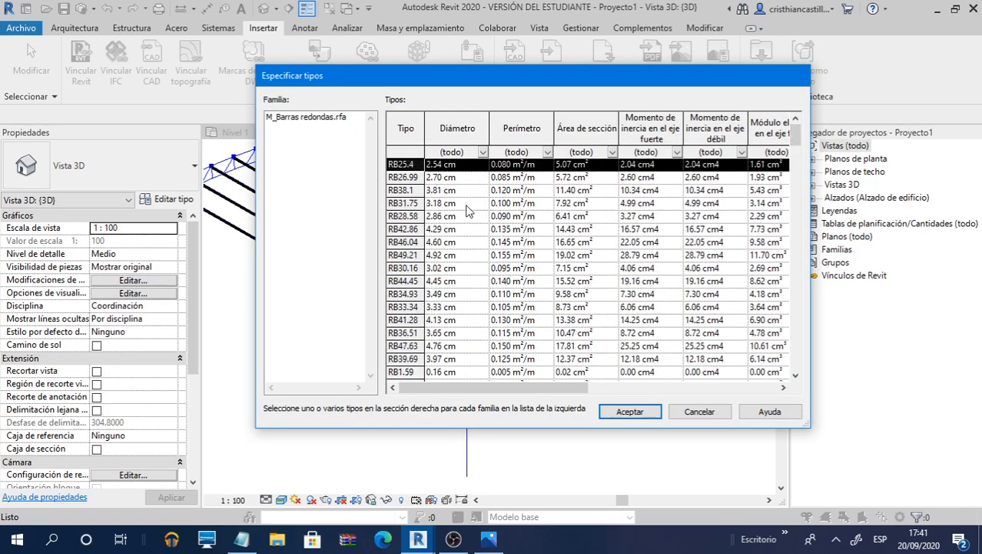
left_click(630, 412)
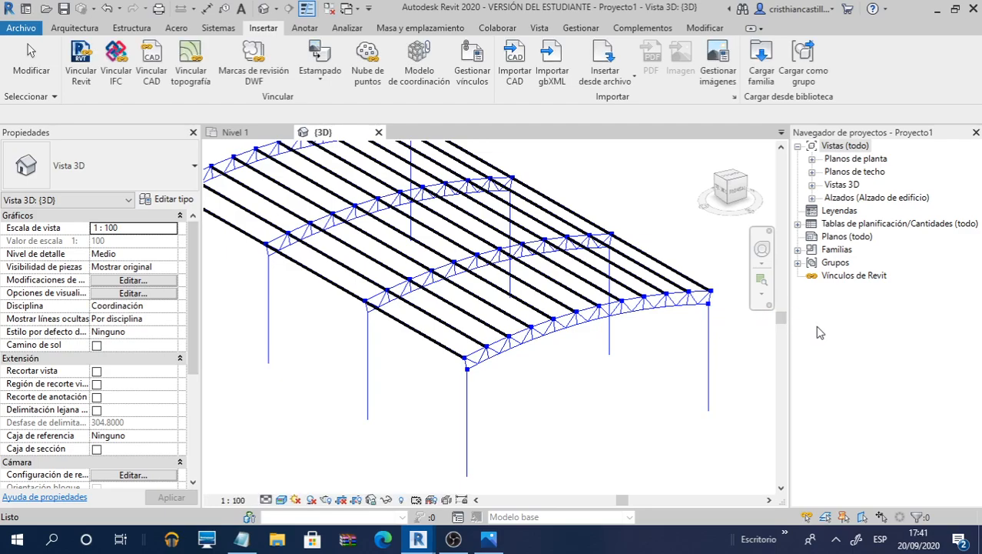
Switch to Dynamo, set the MONTANTES framing type to RB25.4 and run the graph
key("alt+Tab")
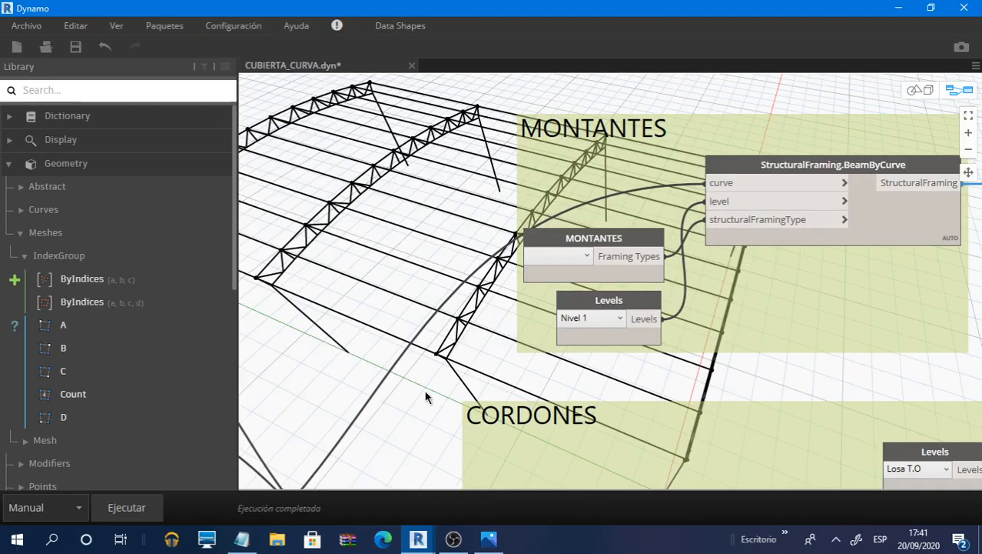
left_click(582, 256)
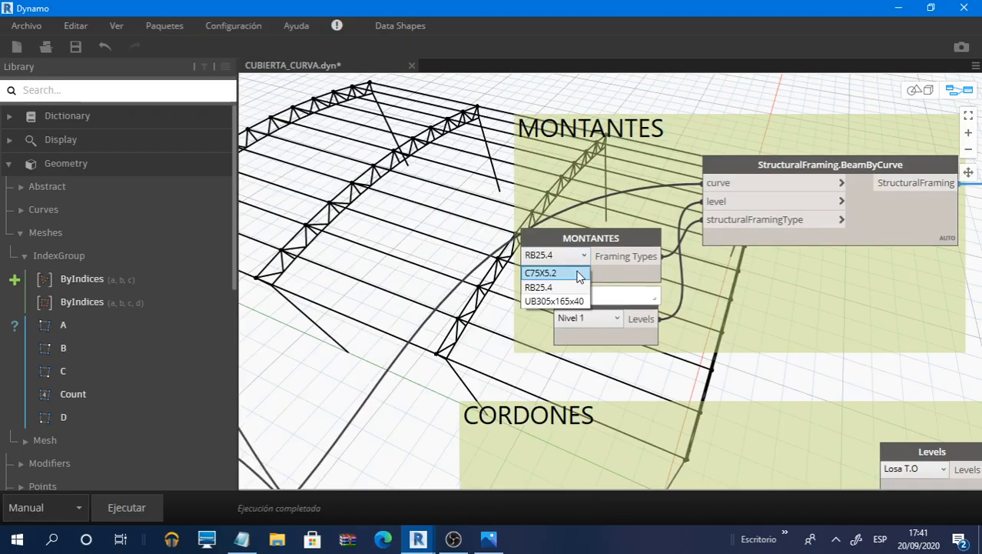
left_click(542, 287)
scroll(449, 279, "down", 5)
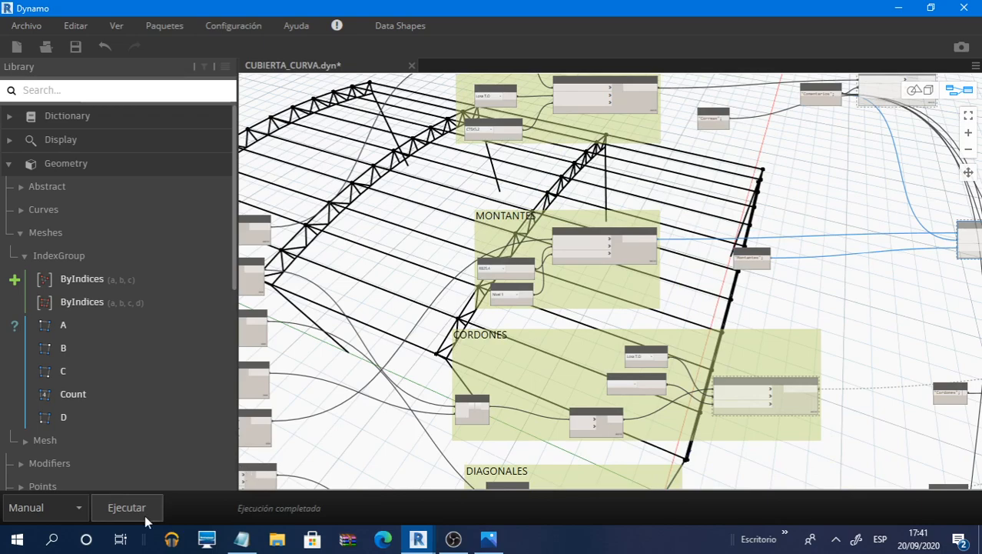
left_click(143, 510)
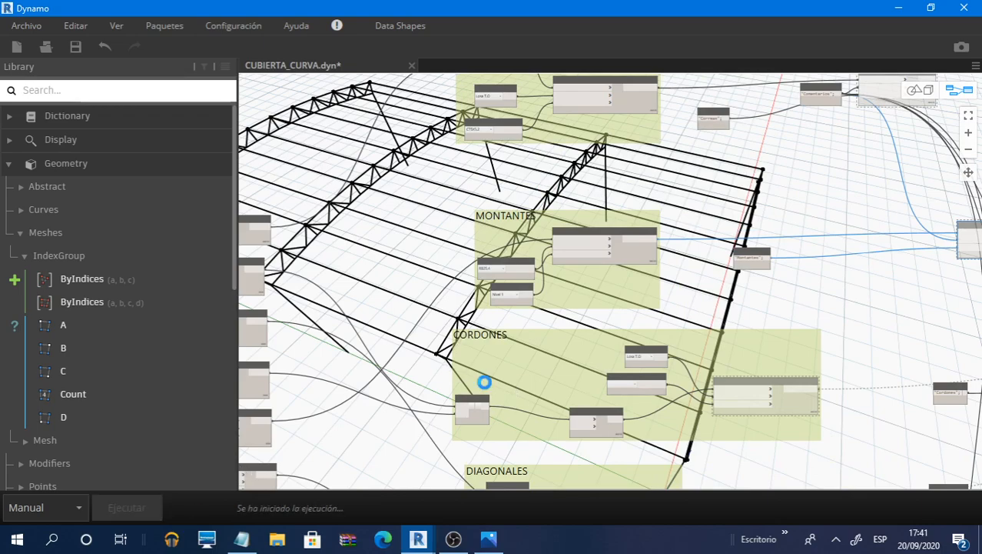
Return to Revit and examine the round-bar vertical members along the curved trusses in the 3D view
left_click(894, 7)
scroll(592, 380, "up", 2)
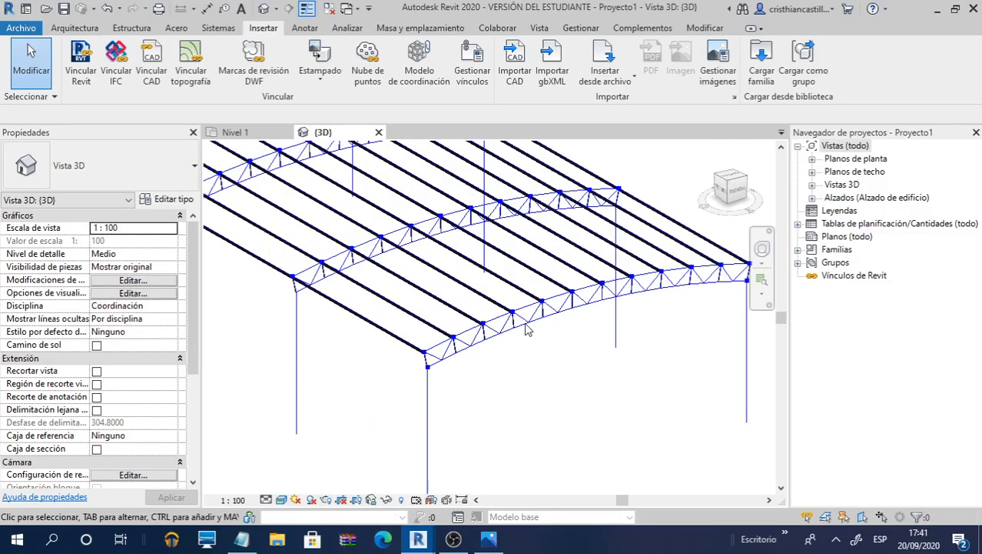
scroll(588, 270, "up", 4)
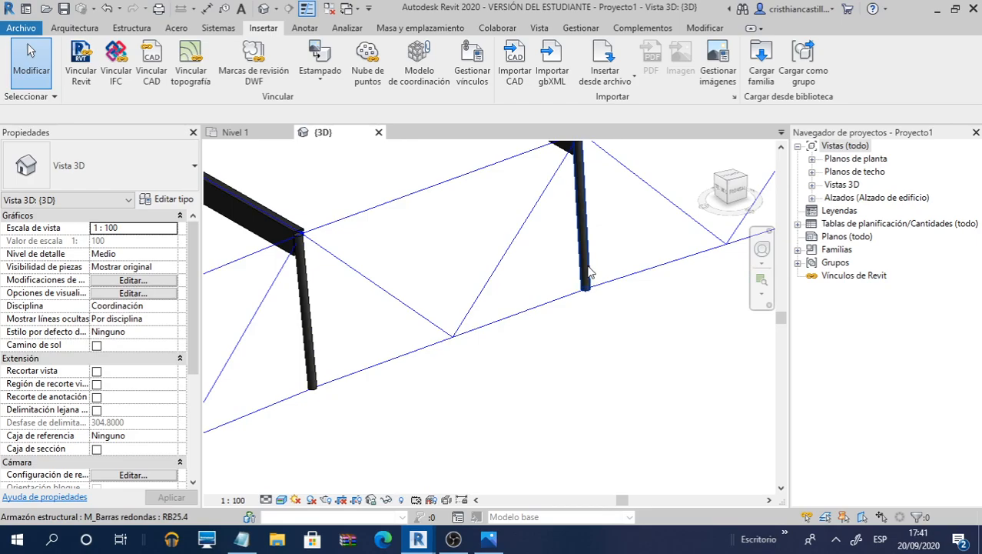
scroll(588, 270, "down", 3)
scroll(612, 277, "up", 2)
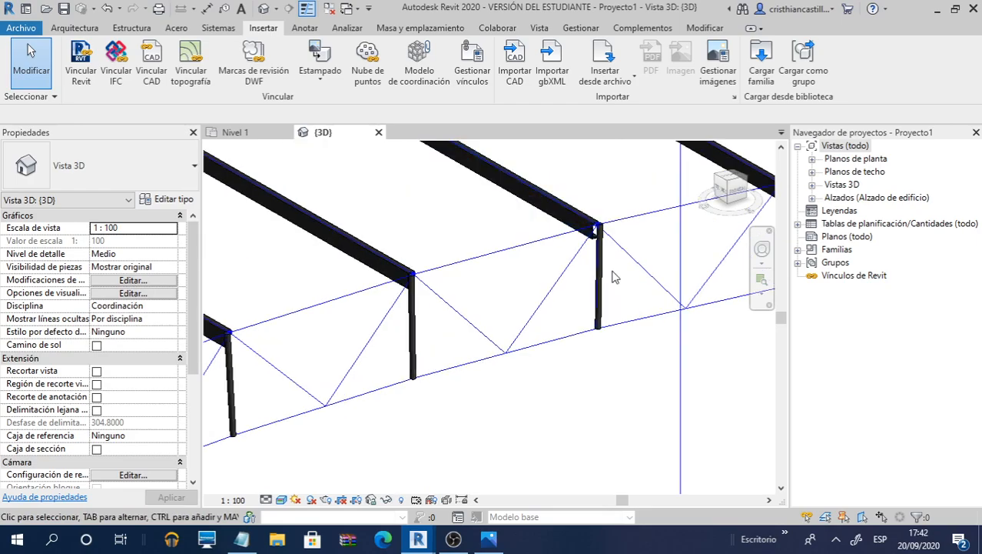
scroll(613, 276, "down", 3)
middle_click_drag(615, 278, 660, 313)
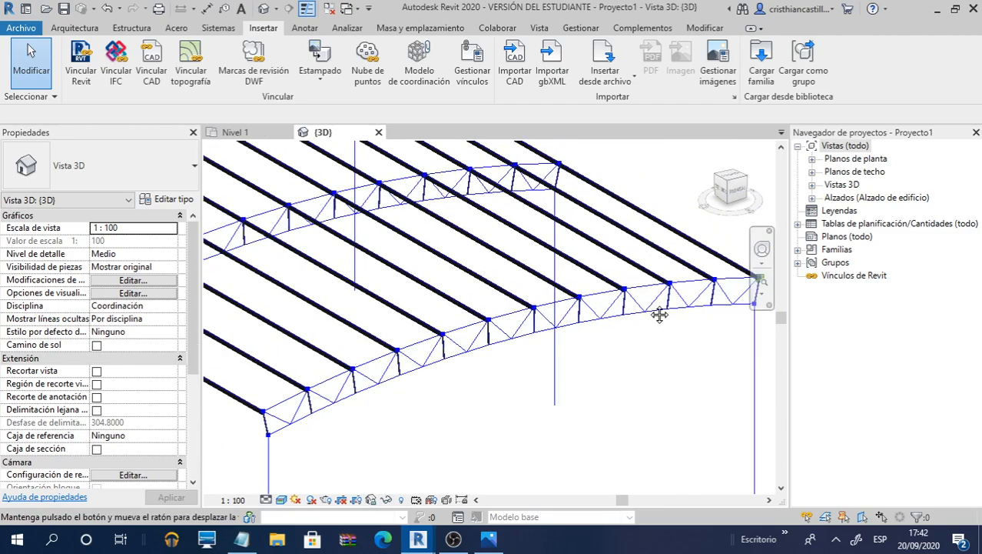
Switch to Dynamo and unfreeze the StructuralFraming.BeamByCurve node in the CORDONES group
key("alt+Tab")
scroll(425, 329, "up", 3)
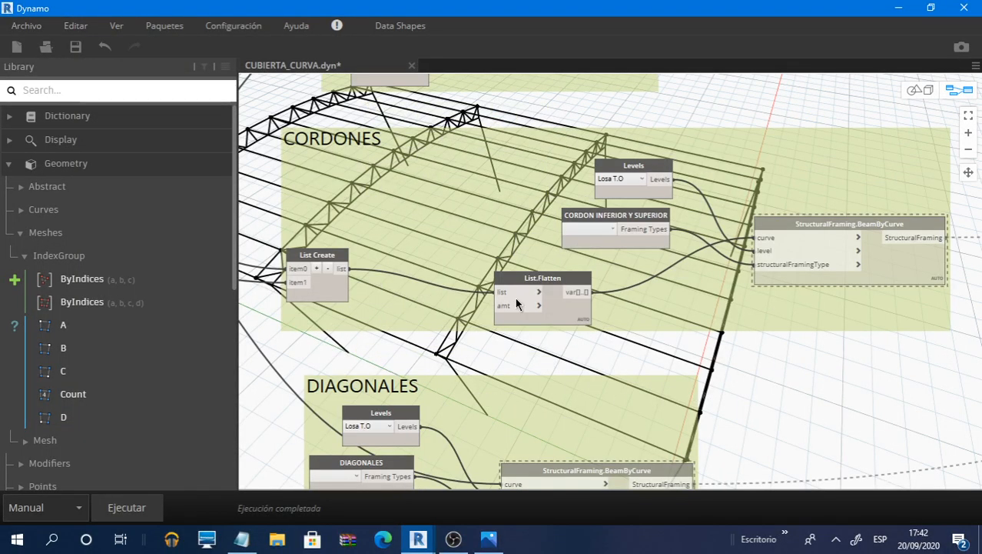
scroll(516, 298, "up", 1)
middle_click_drag(752, 160, 569, 202)
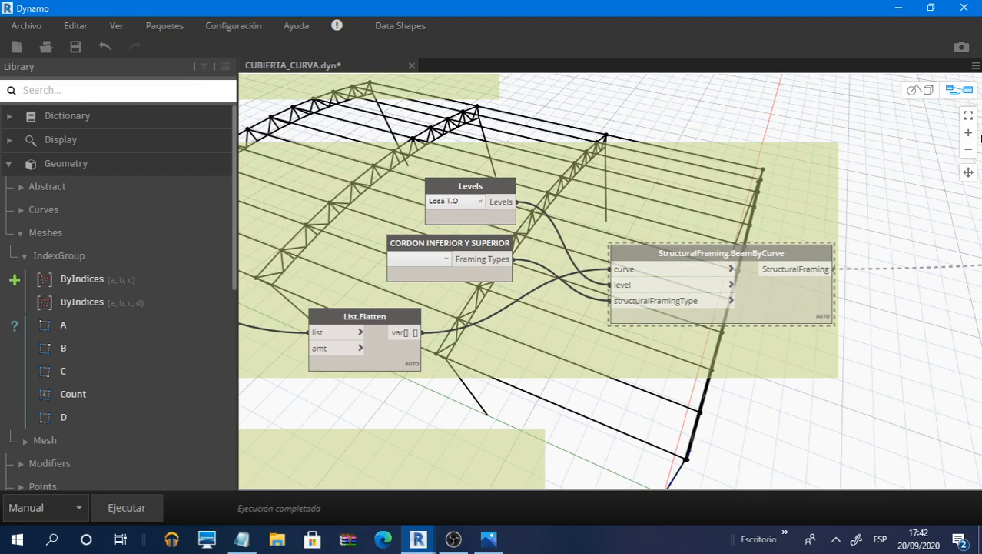
scroll(855, 100, "down", 2)
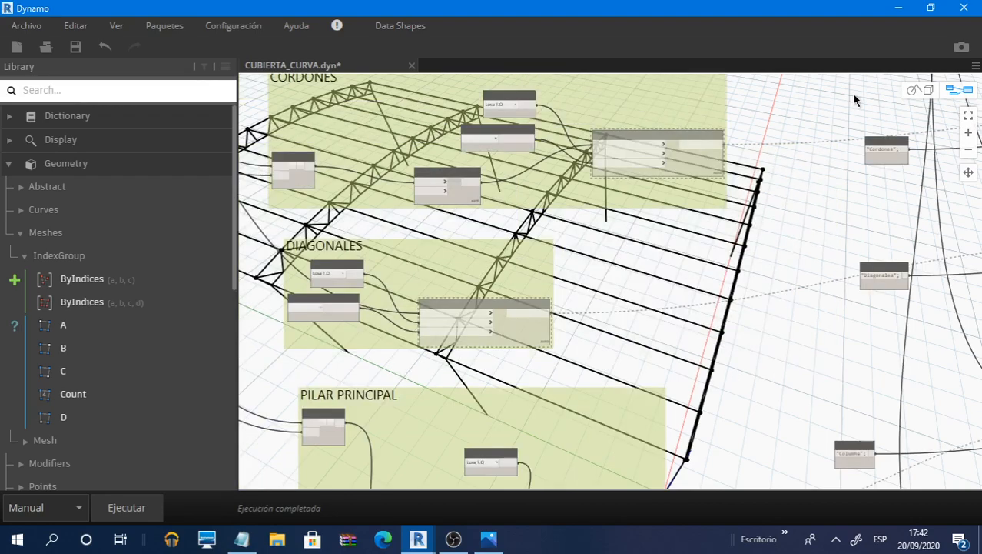
scroll(557, 322, "up", 2)
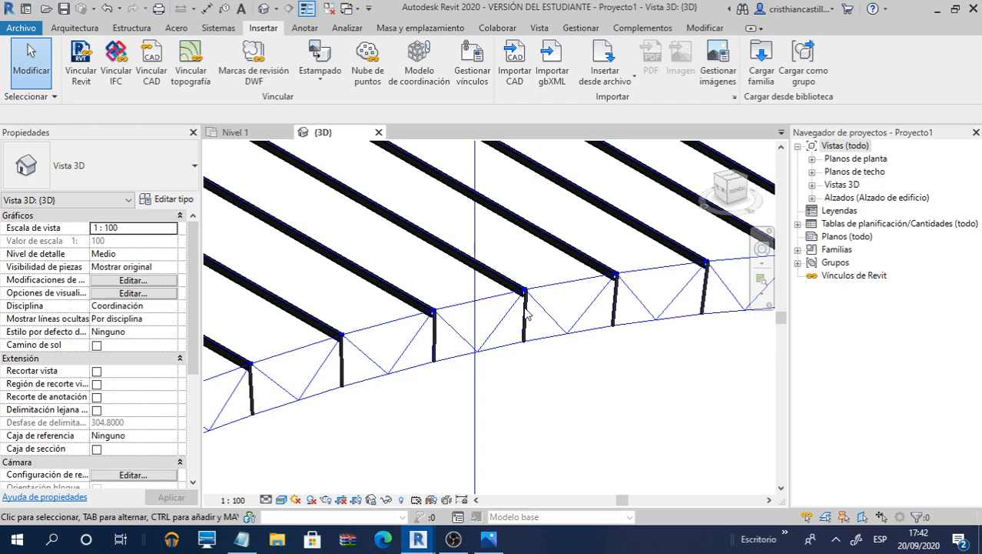
key("alt+Tab")
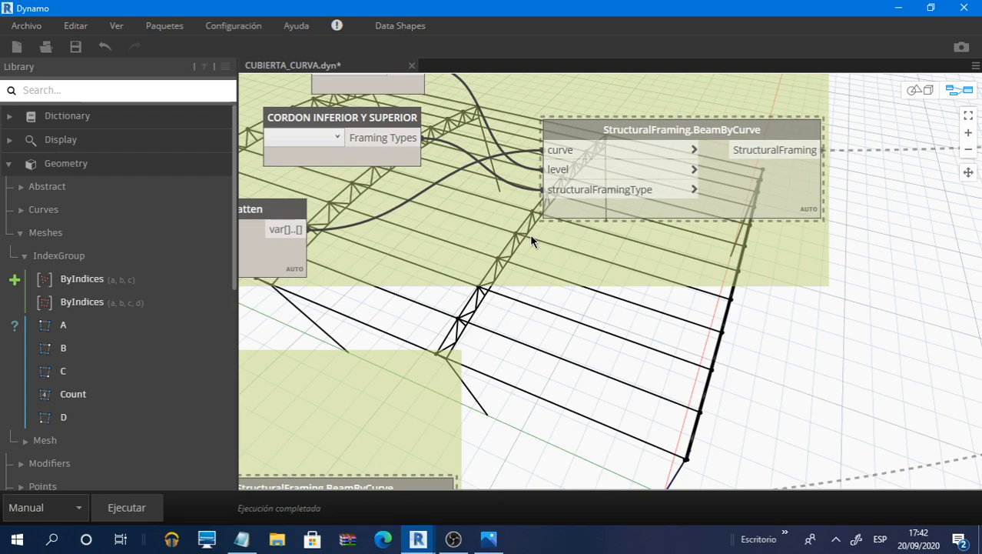
right_click(638, 226)
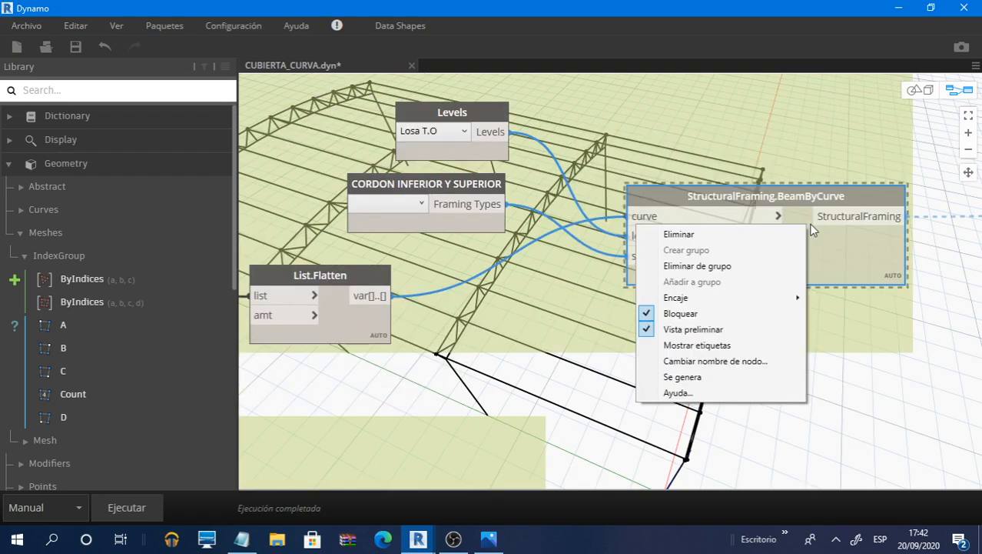
left_click(755, 317)
Run the graph with the DIAGONALES beam node unfrozen and RB25.4 assigned to both the chords and the diagonals
middle_click_drag(774, 311, 464, 298)
scroll(464, 298, "down", 2)
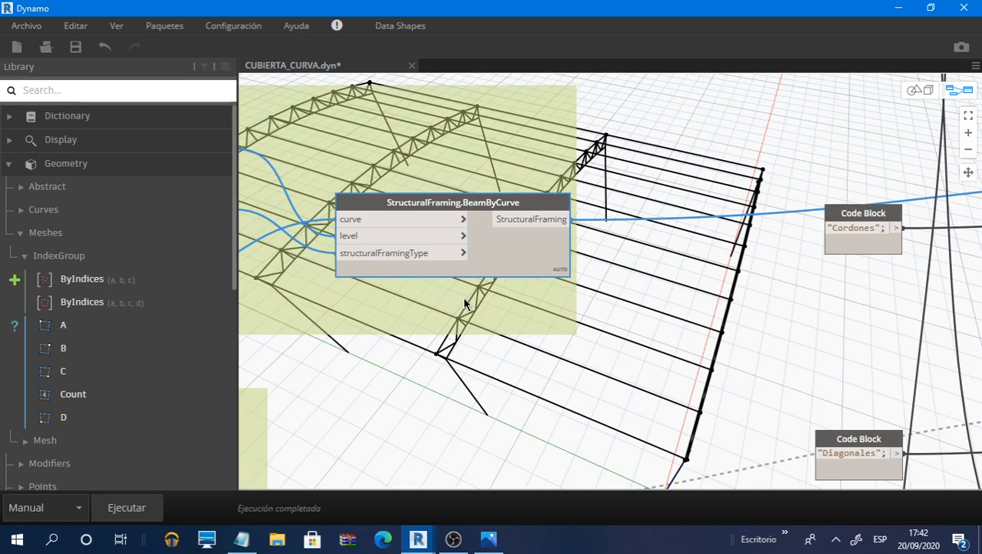
scroll(667, 248, "down", 2)
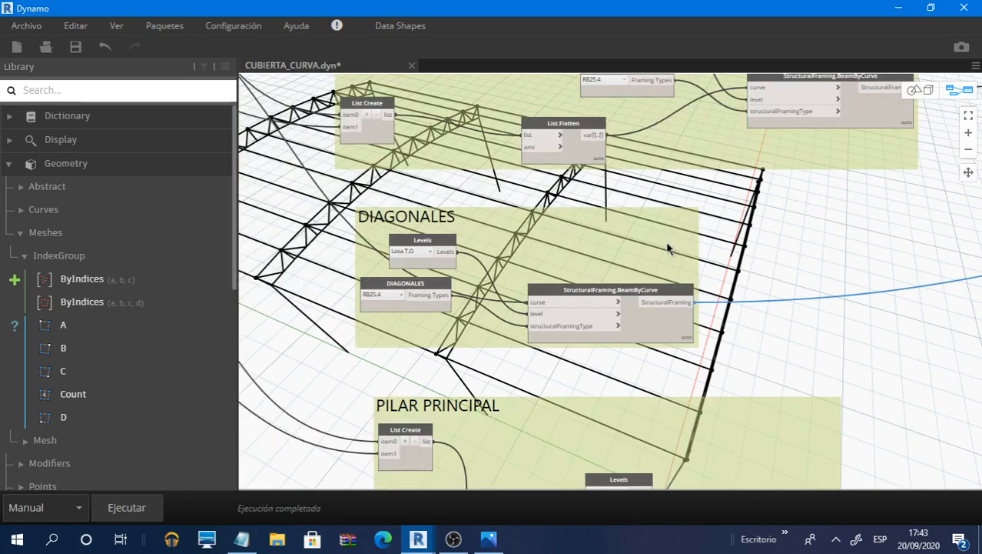
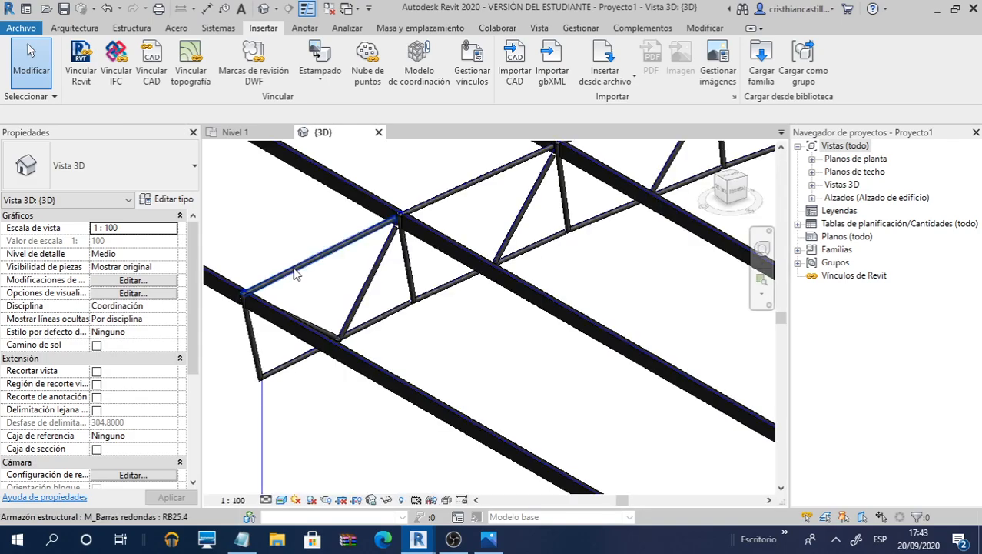
scroll(296, 274, "down", 3)
scroll(530, 358, "up", 2)
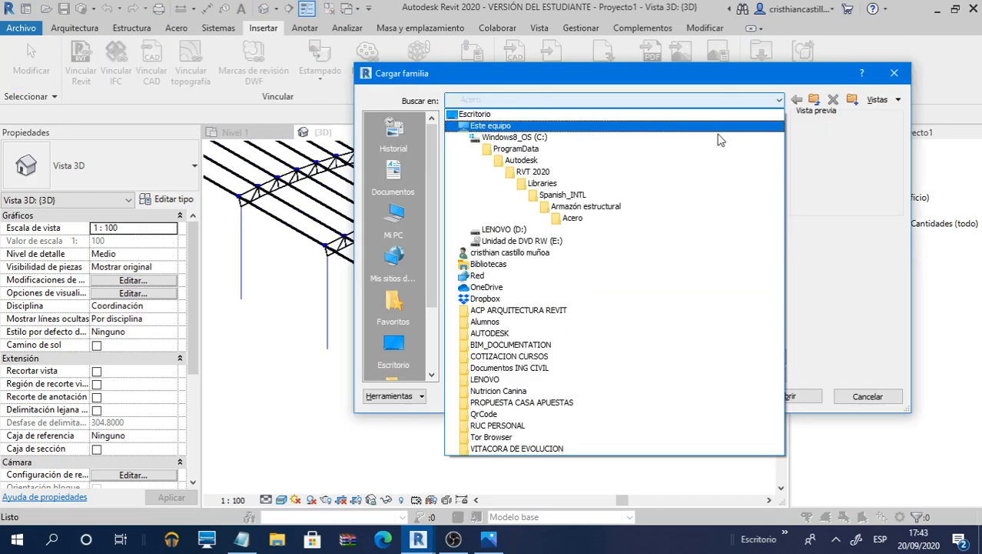
Load the RHS-Sección hueca rectangular-Pilar.rfa column family from the steel structural columns library with the 160x80x4RHS type
left_click(592, 195)
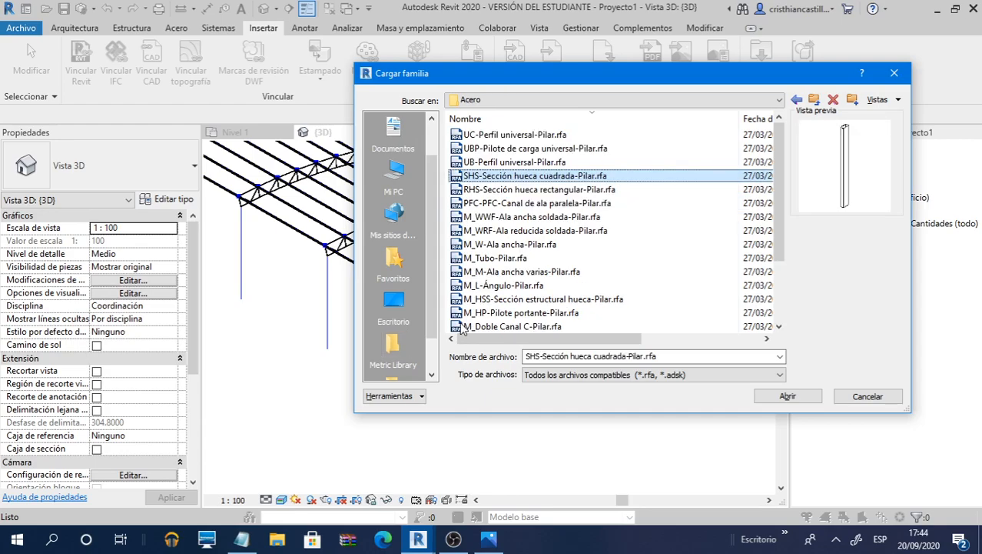
left_click(510, 244)
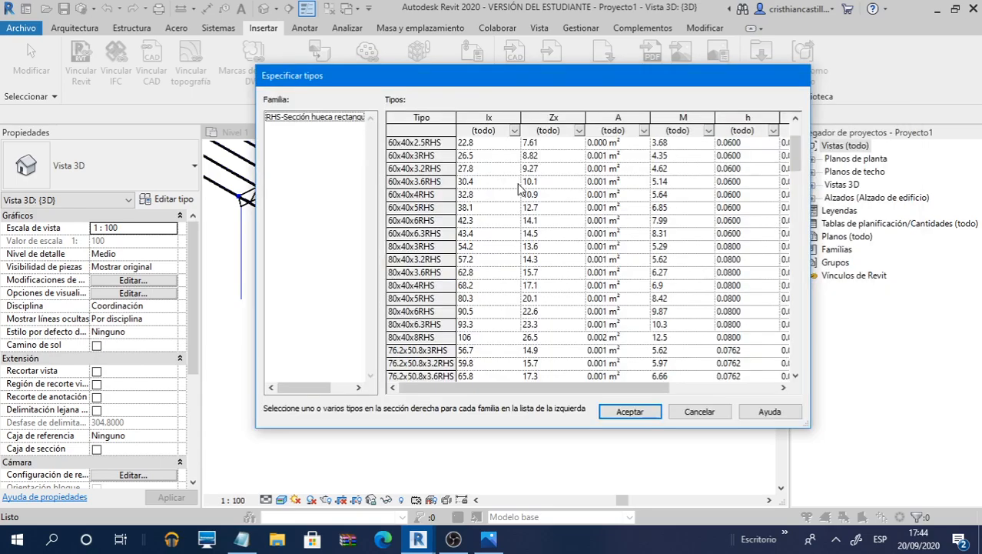
scroll(514, 192, "down", 5)
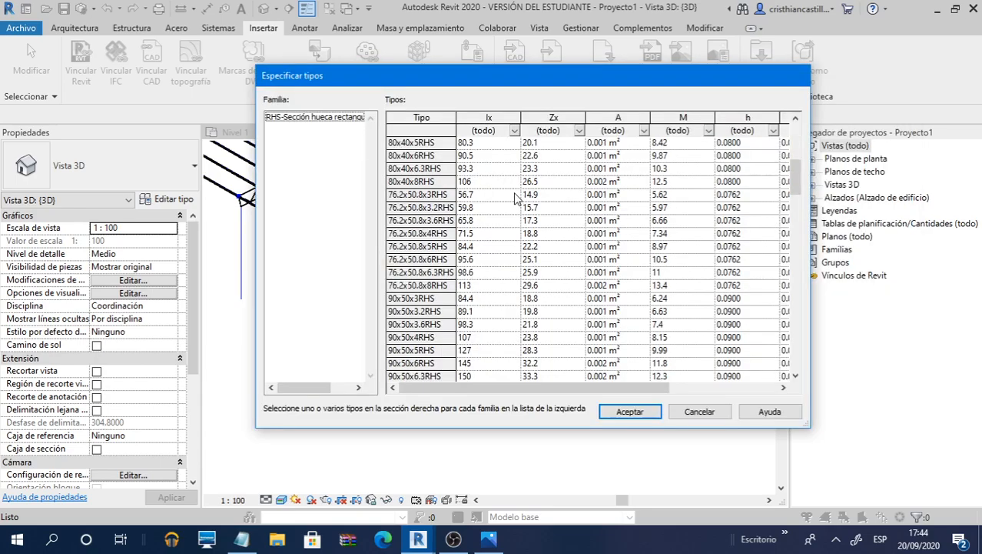
scroll(513, 192, "down", 10)
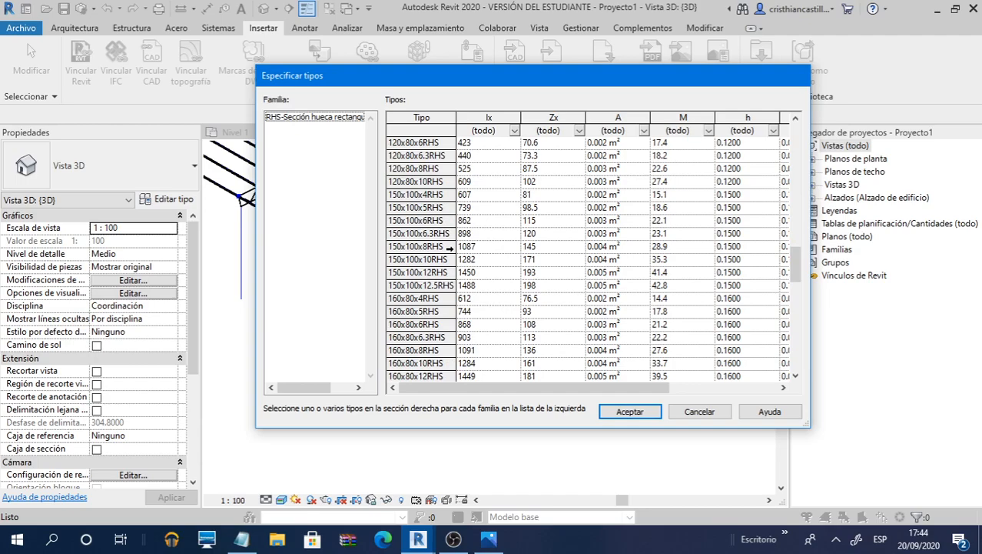
scroll(450, 246, "down", 2)
left_click(431, 220)
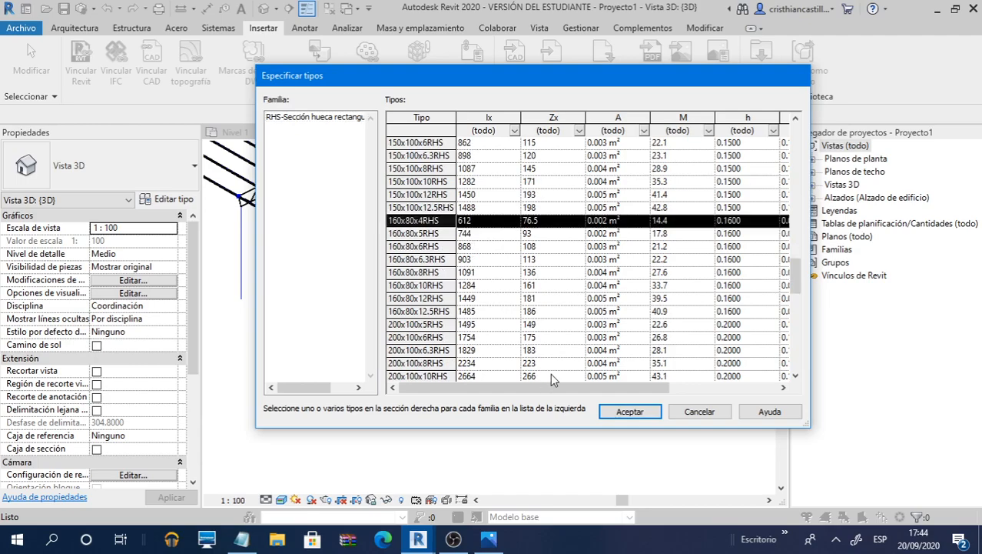
left_click(629, 412)
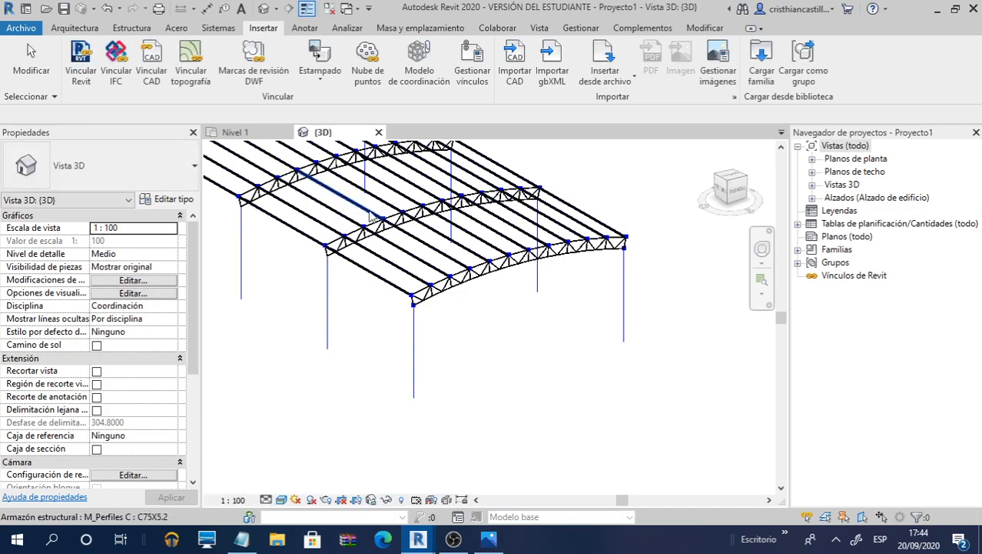
Start placing a structural column and check which column types are available in the project
left_click(131, 28)
left_click(118, 65)
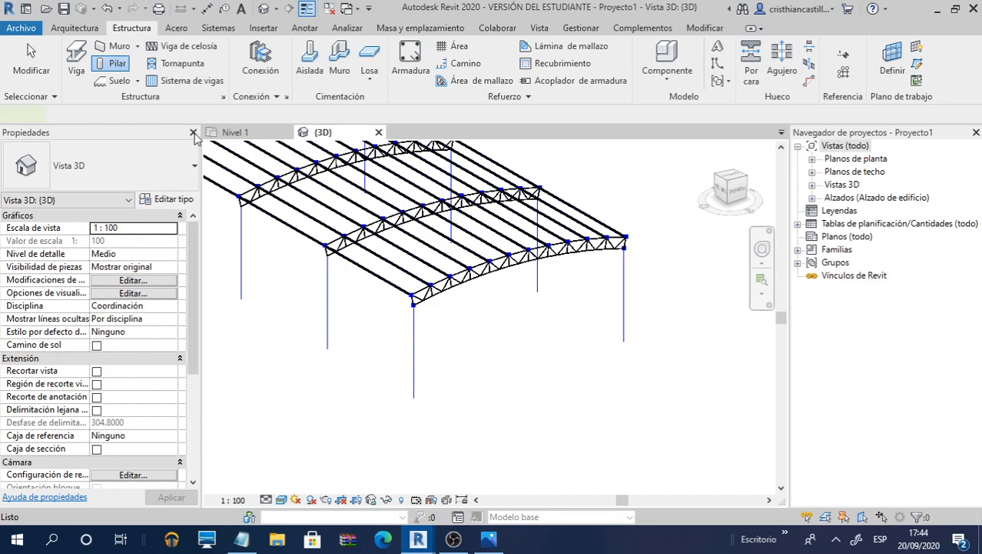
left_click(154, 184)
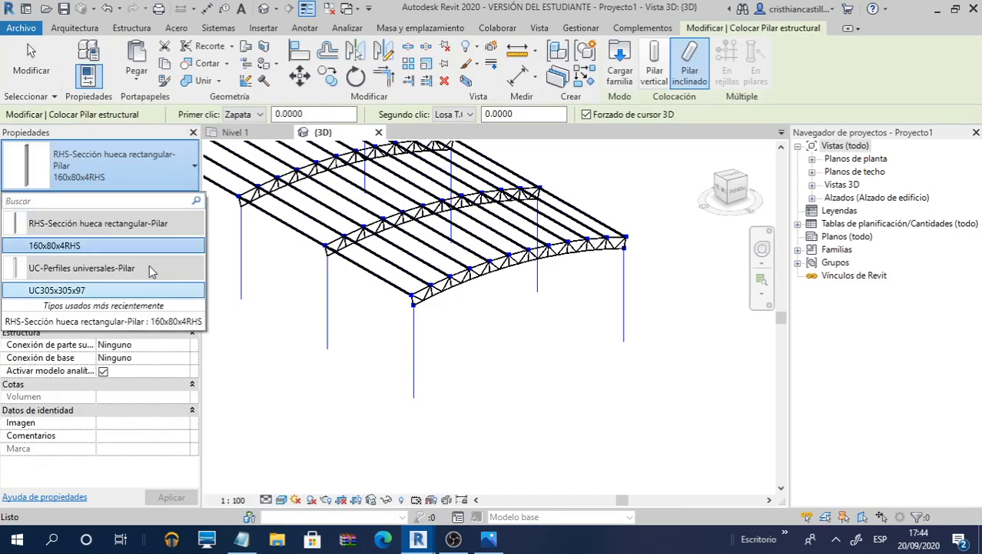
left_click(264, 244)
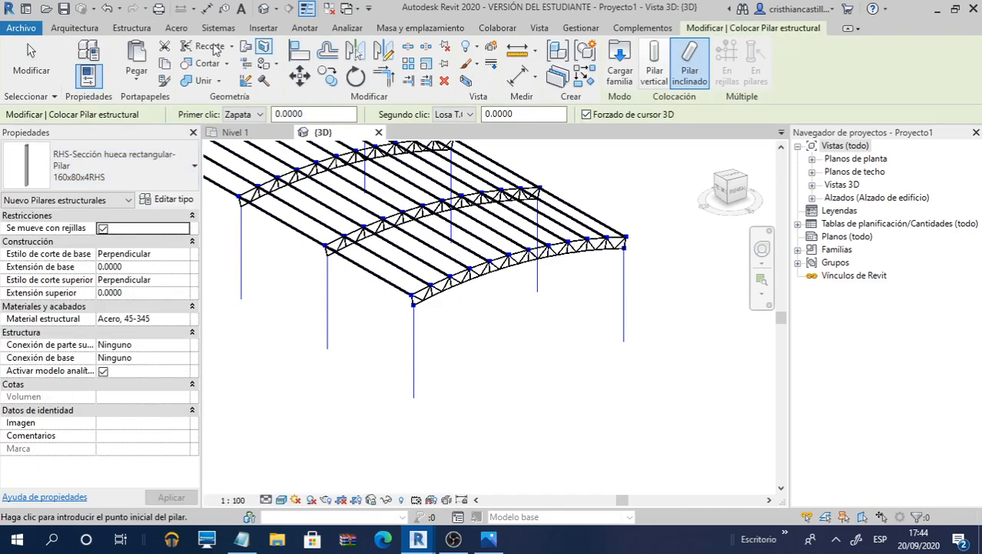
Start loading another family and browse the Spanish_INTL library to the Hormigón folder within Pilares estructurales
left_click(263, 27)
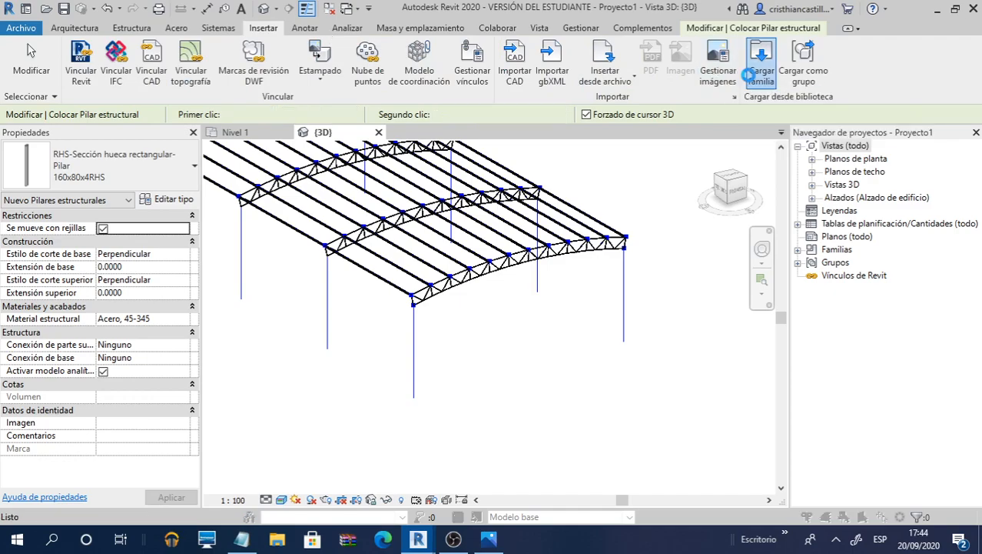
left_click(761, 66)
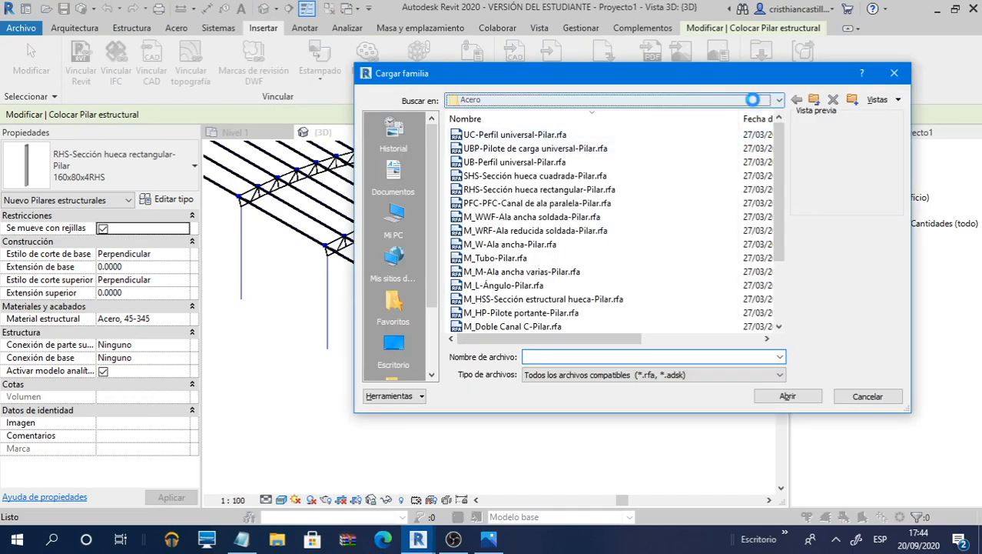
left_click(758, 101)
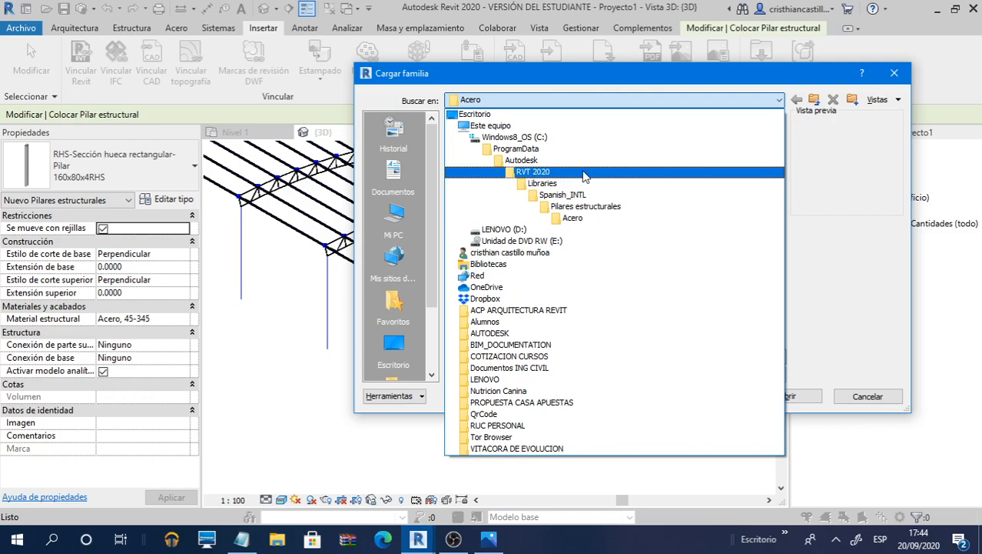
left_click(593, 196)
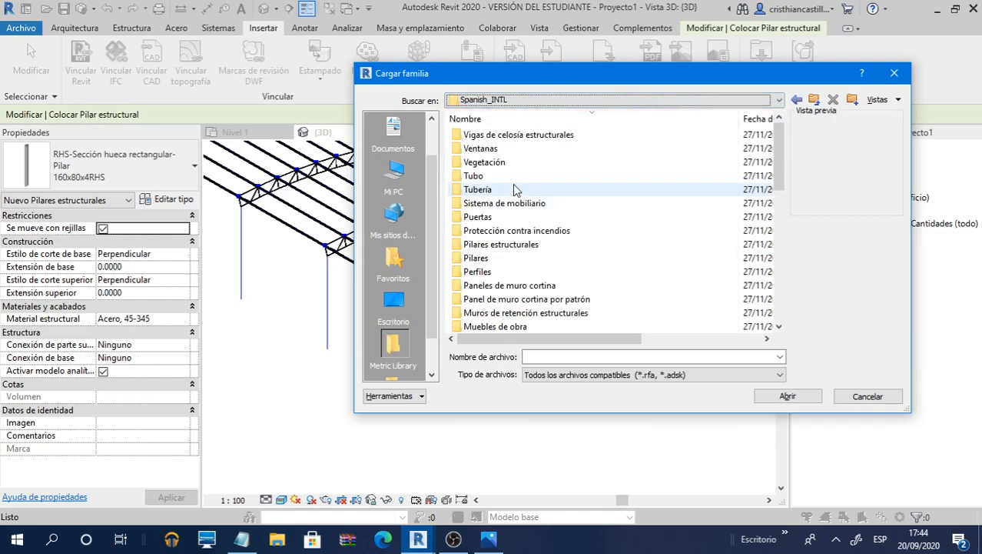
key("Down")
key("Down")
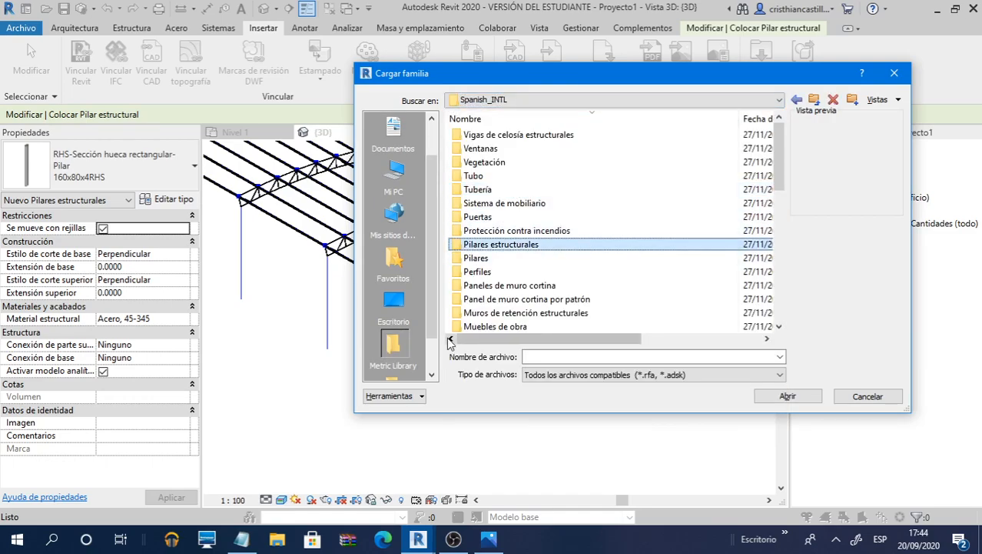
key("Return")
key("Down")
key("Down")
key("Down")
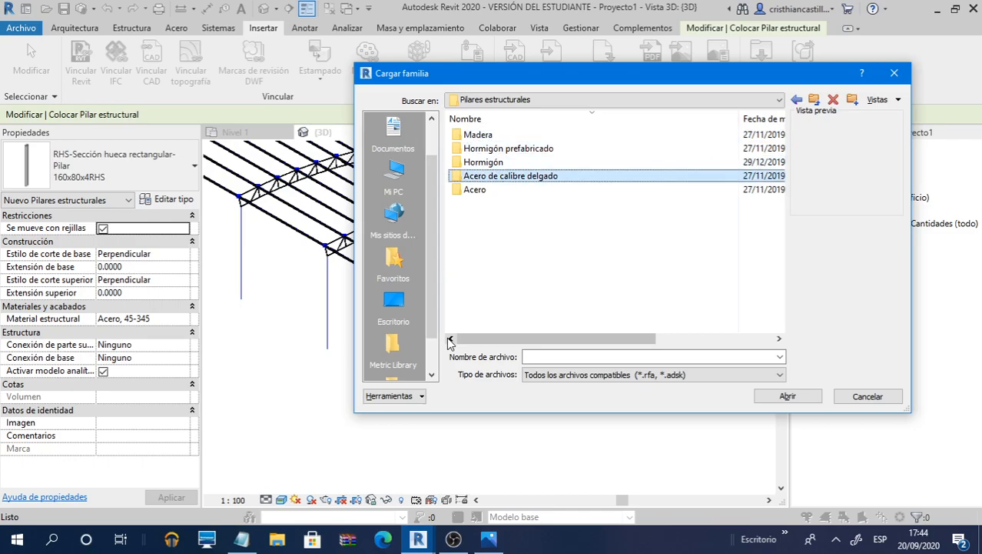
key("Up")
key("Return")
Load the M_Hormigón-Pilar rectangular-Pilar con remates de pendiente.rfa column family and leave the column placement command
key("Down")
key("Down")
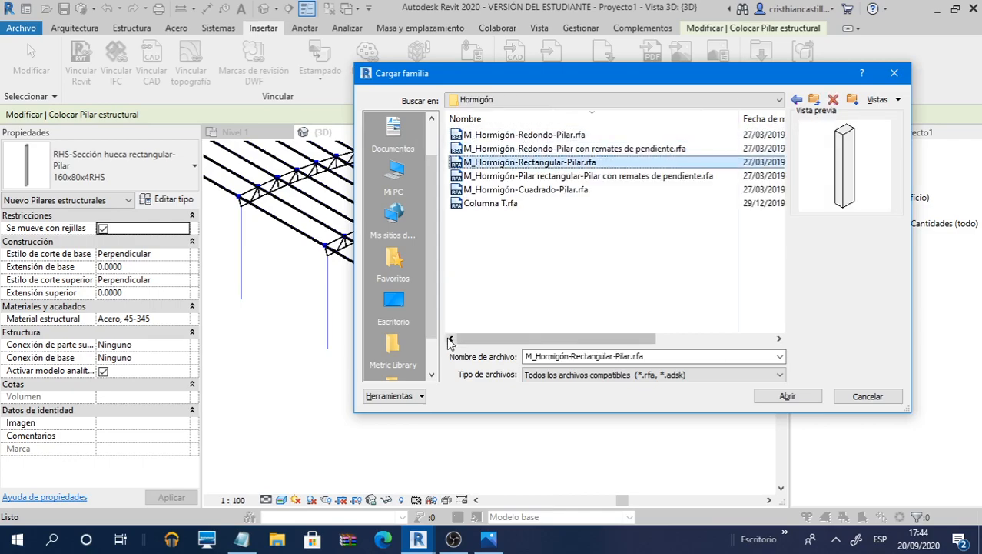
key("Down")
key("Up")
key("Up")
key("Down")
key("Down")
key("Down")
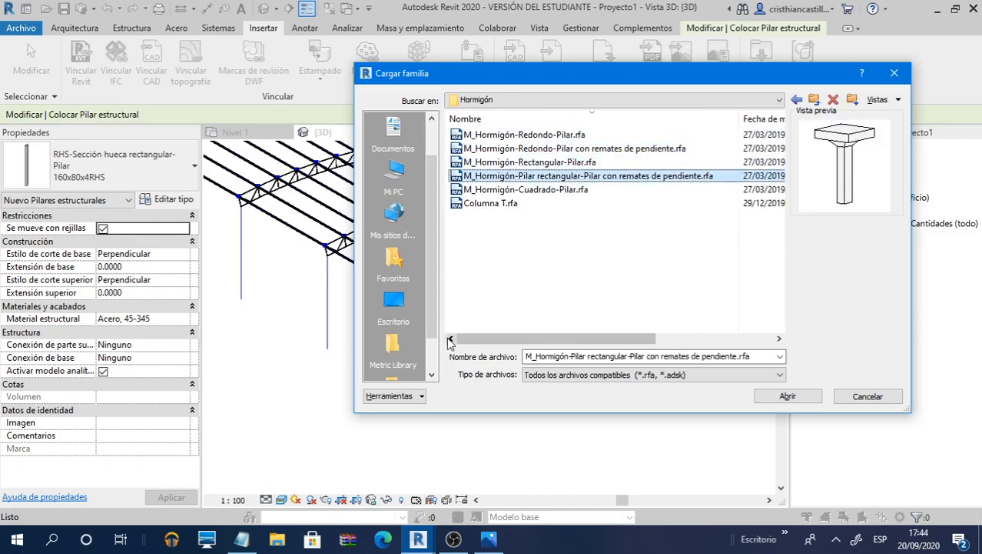
key("Return")
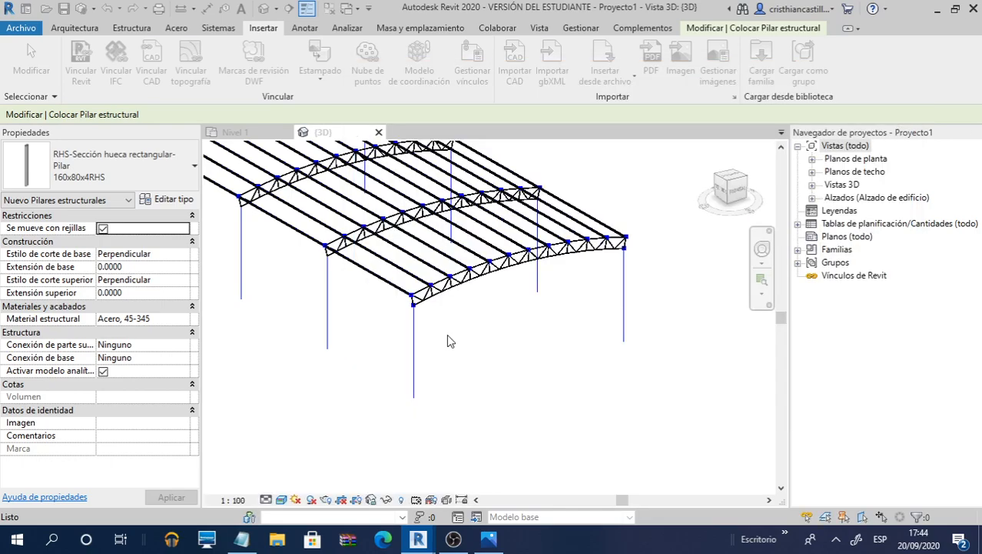
key("Escape")
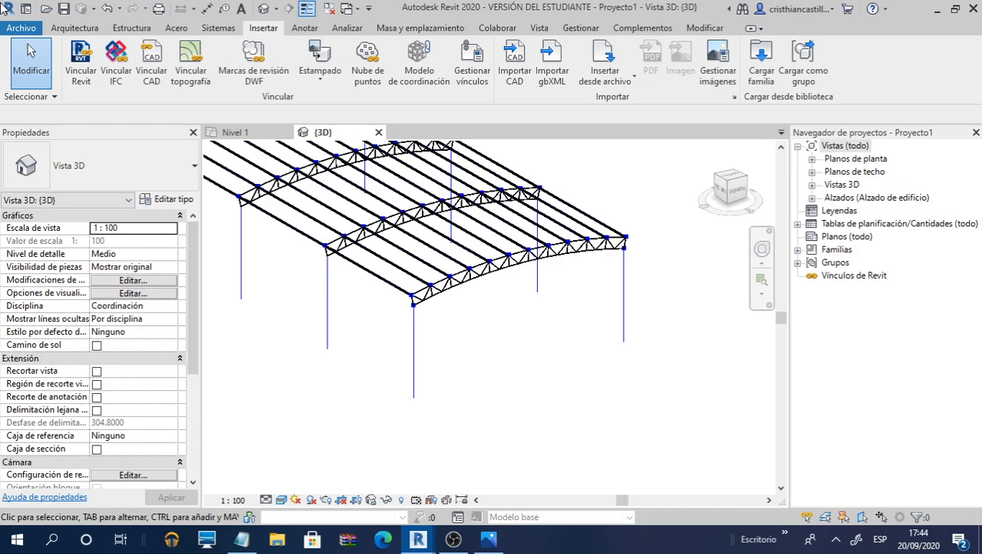
Switch to Dynamo and examine the PILAR PRINCIPAL and PEDESTAL groups and the roof's 3D geometry preview
key("alt+Tab")
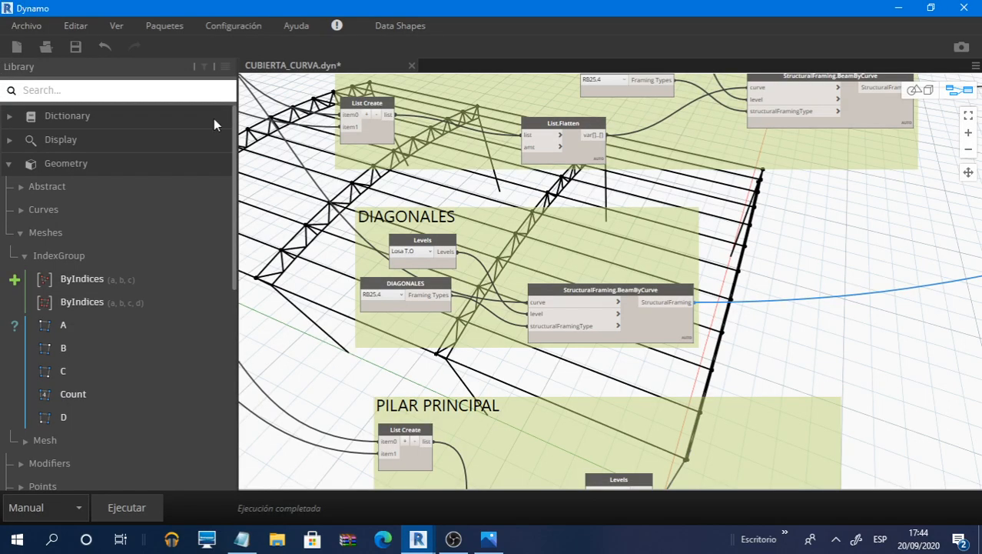
scroll(340, 174, "down", 2)
scroll(602, 250, "down", 2)
scroll(796, 158, "down", 3)
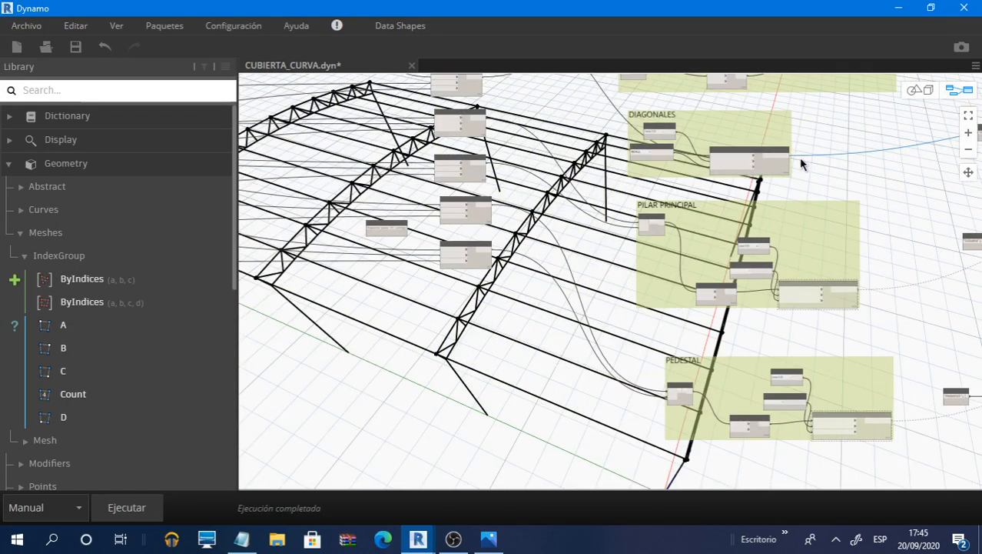
scroll(776, 196, "up", 5)
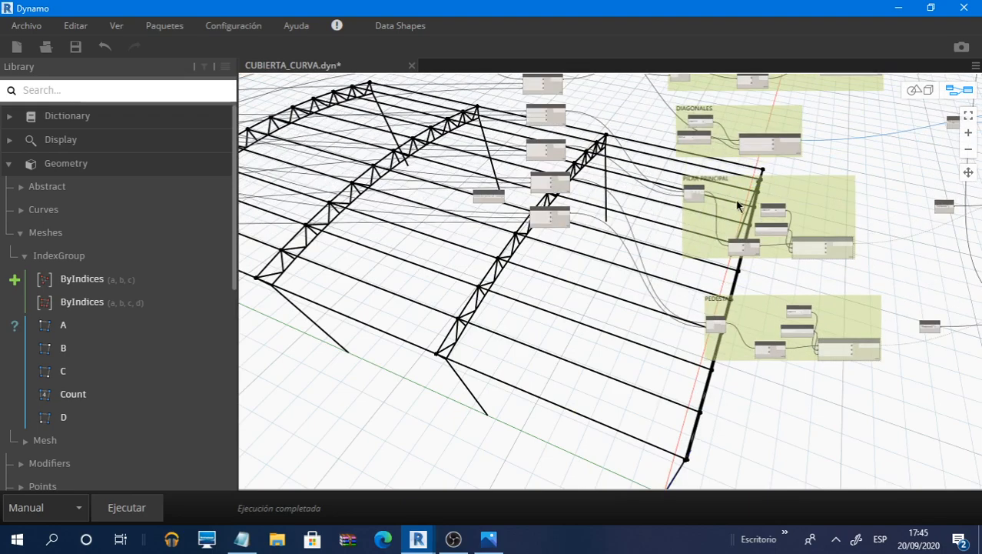
scroll(737, 205, "up", 5)
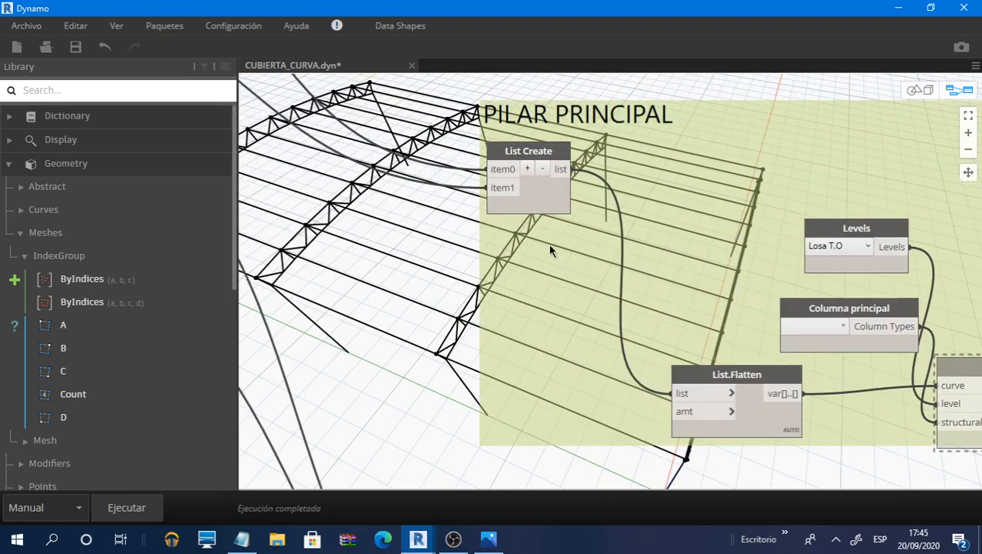
scroll(930, 144, "down", 3)
left_click(915, 90)
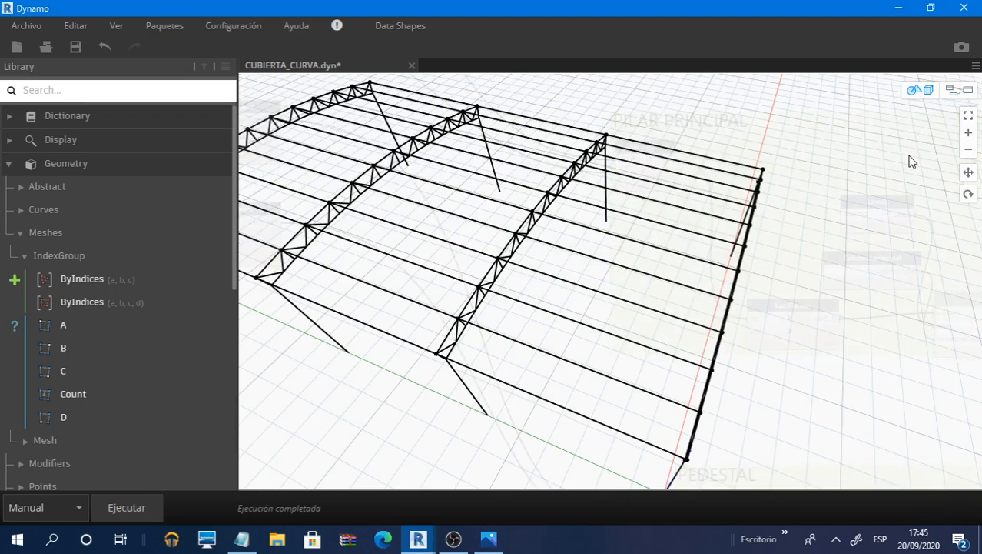
scroll(645, 223, "down", 2)
middle_click_drag(403, 153, 569, 165)
right_click_drag(765, 243, 756, 232)
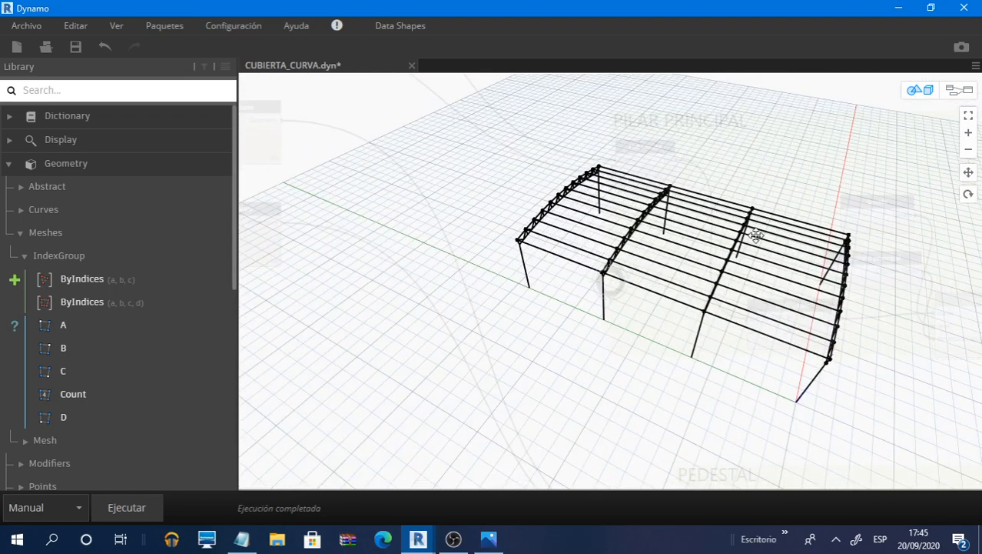
left_click(952, 92)
Set the Integer Slider directly below ESPACIO ENTRE CORDONES to 5
middle_click_drag(250, 291, 582, 277)
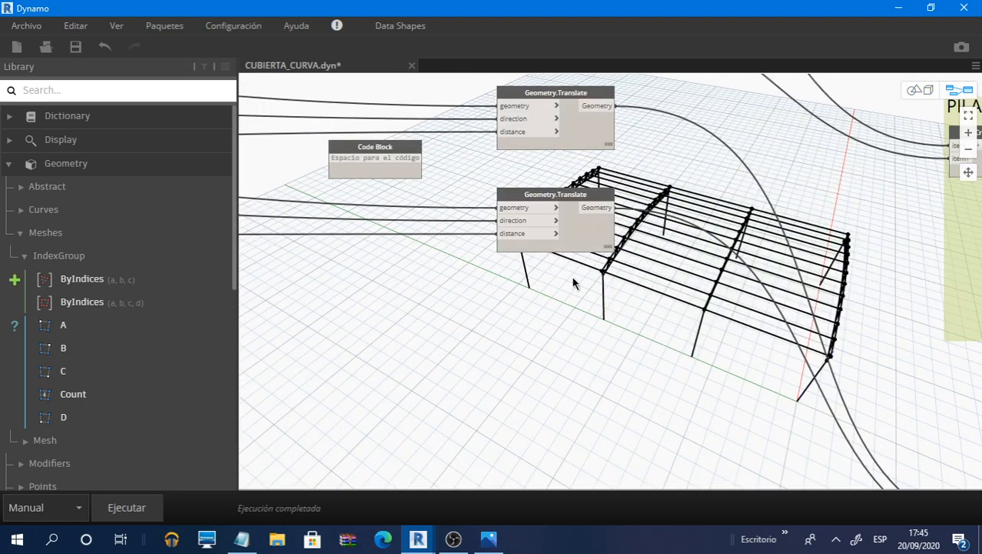
scroll(586, 271, "down", 3)
middle_click_drag(250, 299, 655, 321)
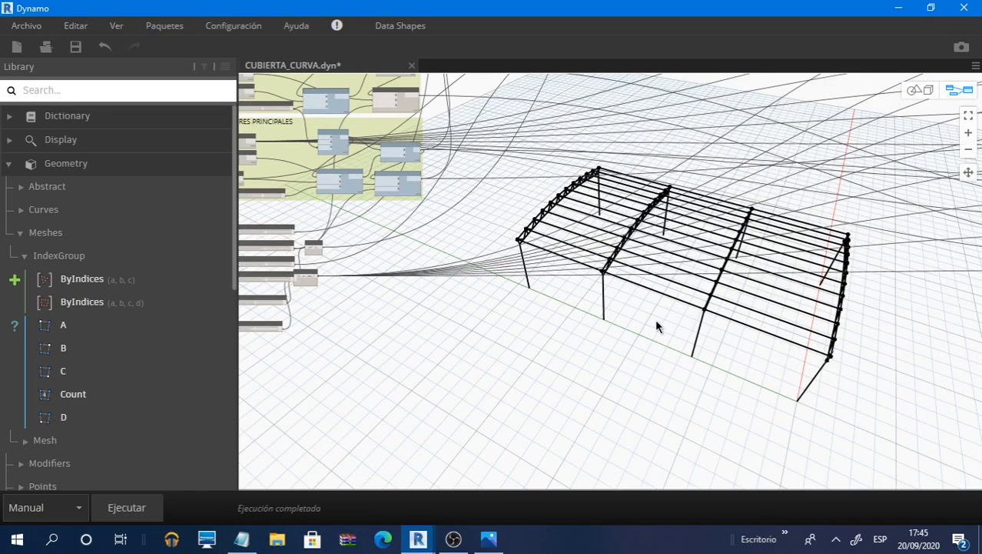
middle_click_drag(305, 298, 454, 256)
scroll(506, 284, "up", 2)
scroll(507, 284, "up", 5)
scroll(465, 261, "down", 1)
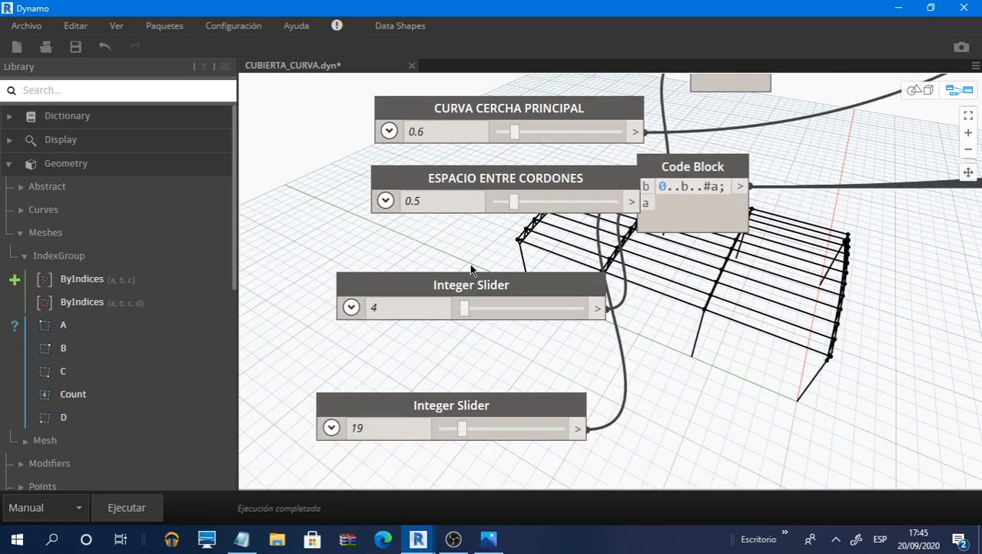
middle_click_drag(385, 358, 481, 304)
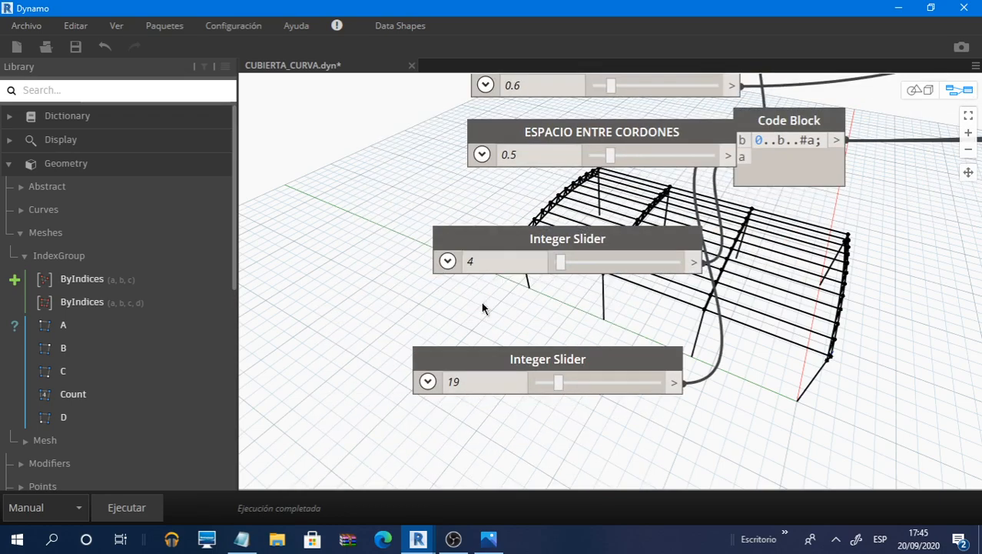
double_click(491, 261)
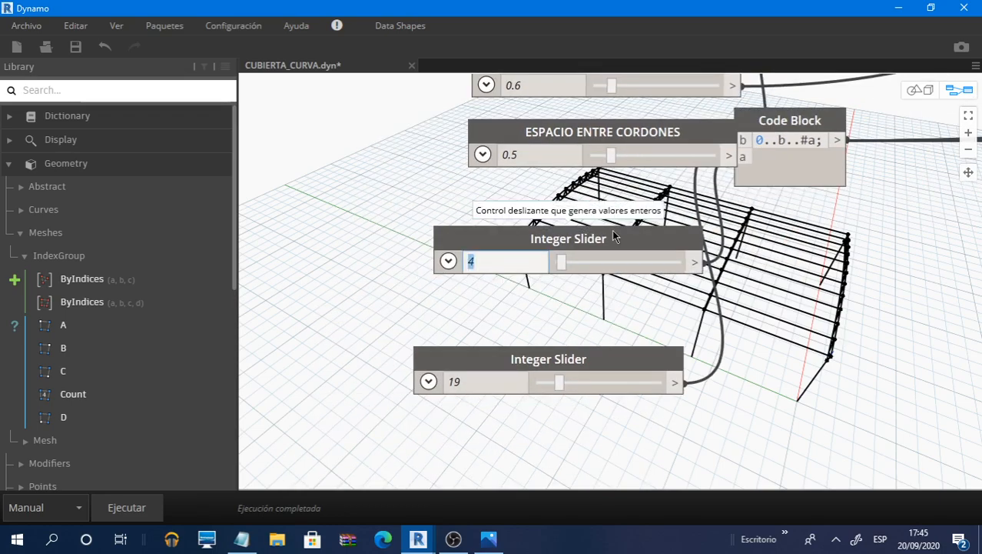
type("5")
Set the lowest Integer Slider to 20 and run the graph
left_click(469, 398)
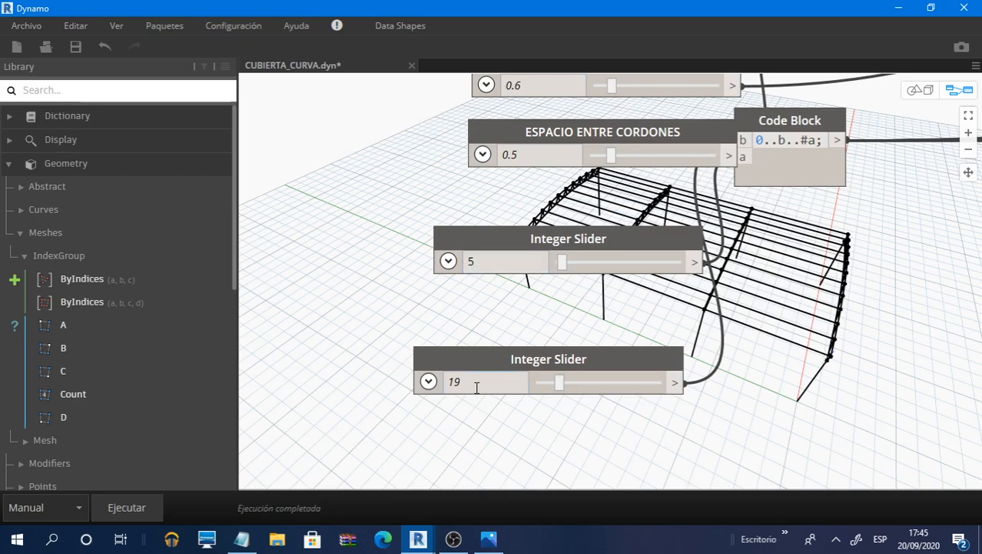
double_click(465, 382)
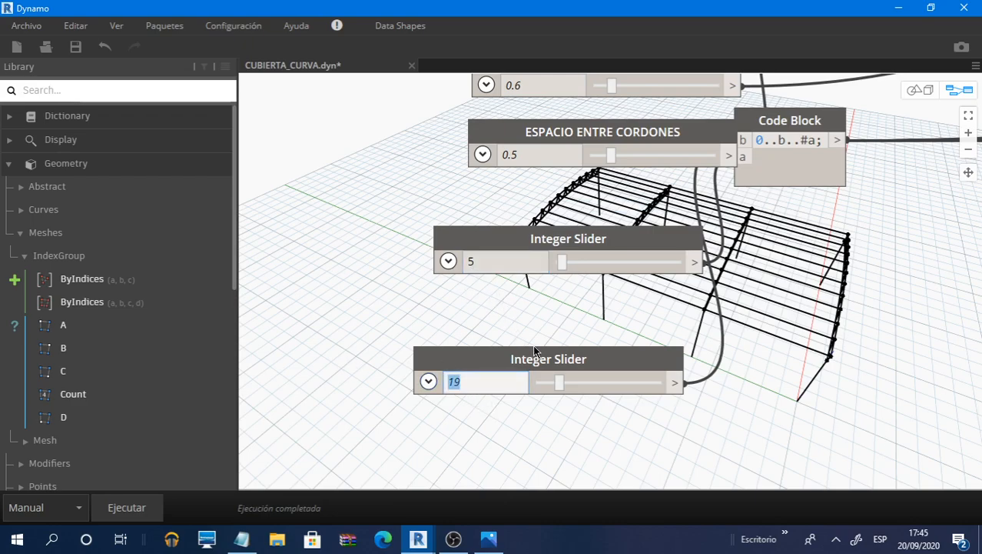
type("20")
left_click(127, 509)
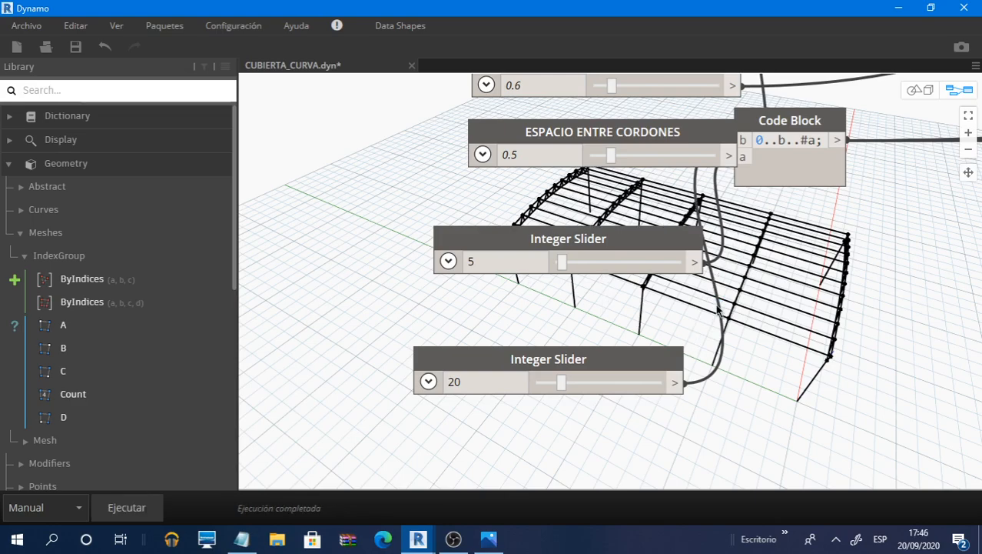
Examine the regenerated roof structure in the Dynamo preview and in Revit's 3D view
middle_click_drag(758, 269, 536, 295)
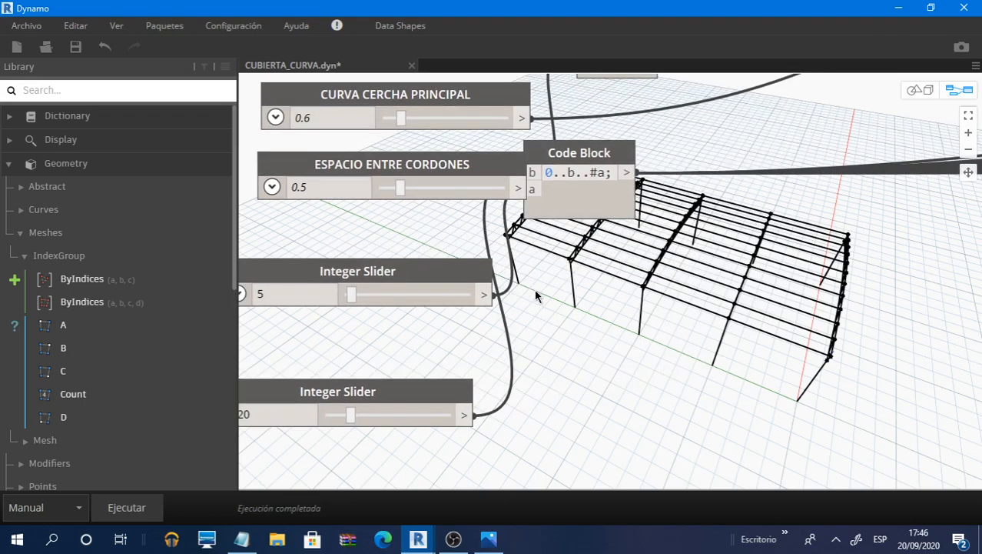
scroll(536, 295, "down", 5)
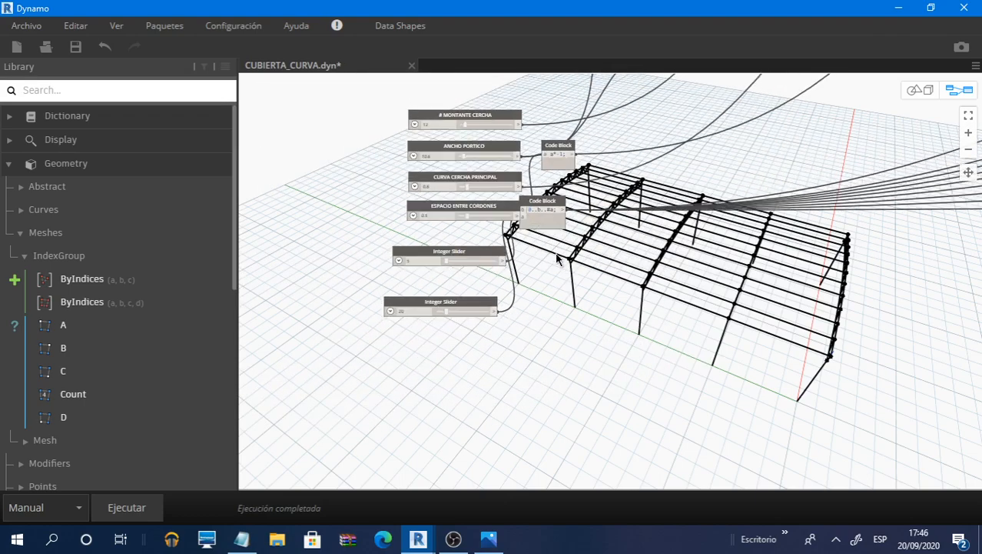
scroll(556, 255, "down", 3)
middle_click_drag(735, 253, 440, 225)
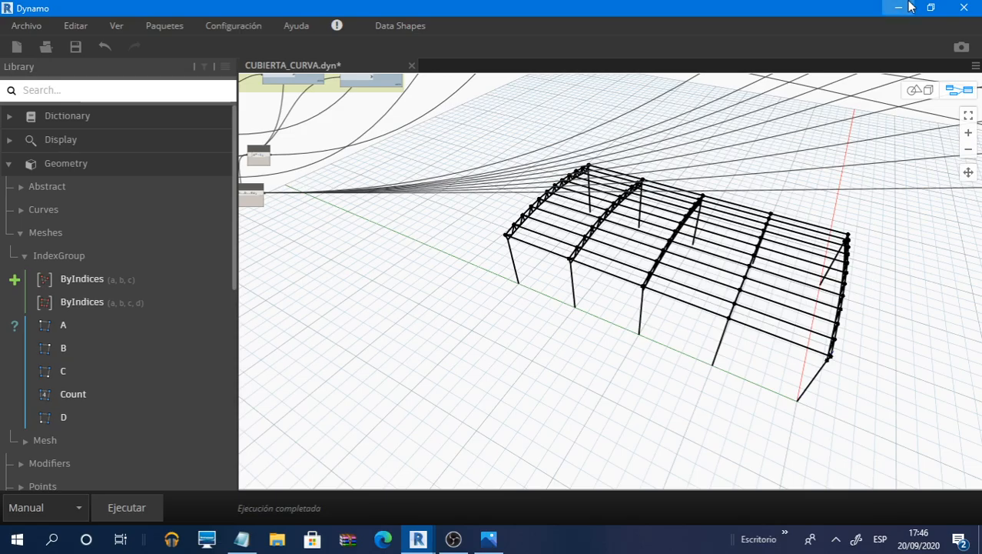
left_click(909, 7)
middle_click_drag(456, 318, 540, 352)
scroll(384, 223, "down", 4)
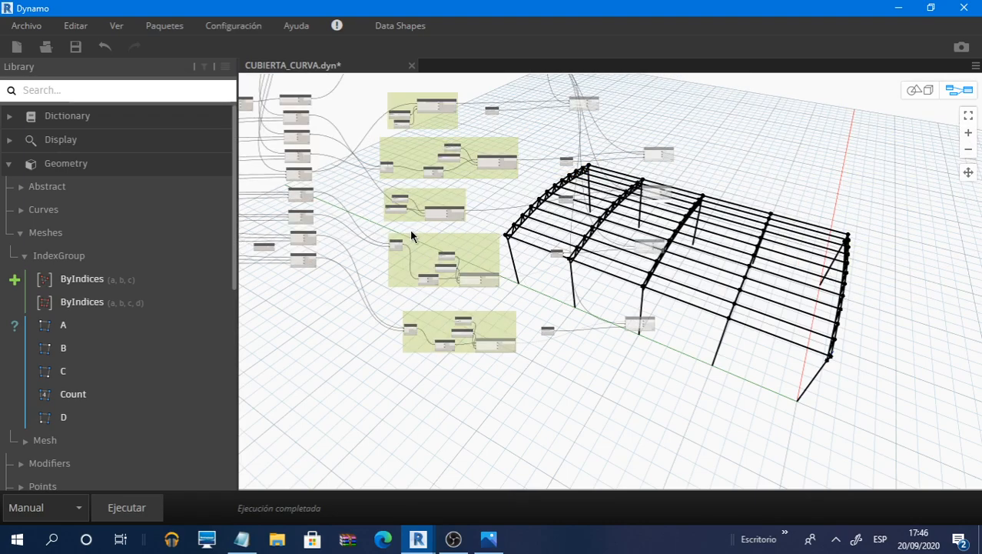
scroll(411, 236, "up", 4)
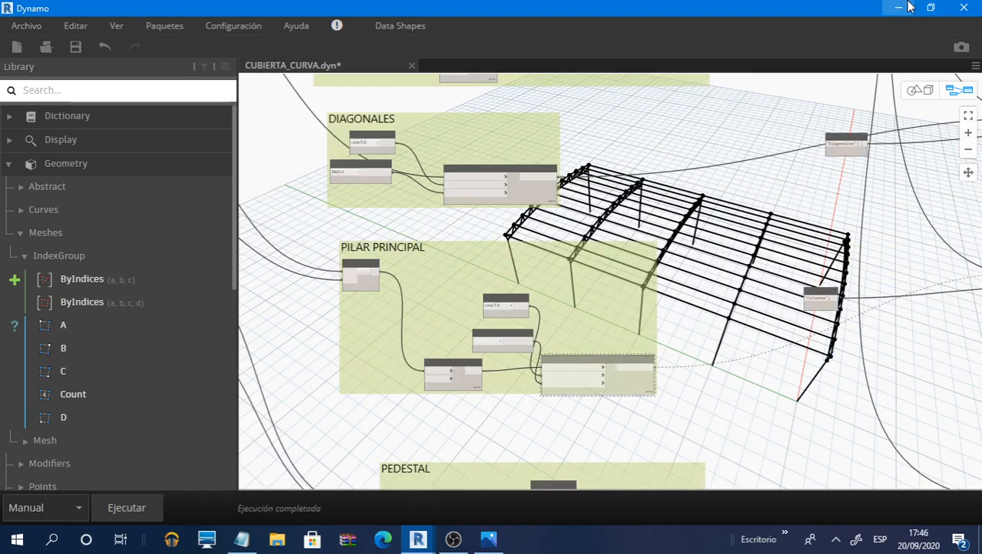
left_click(905, 7)
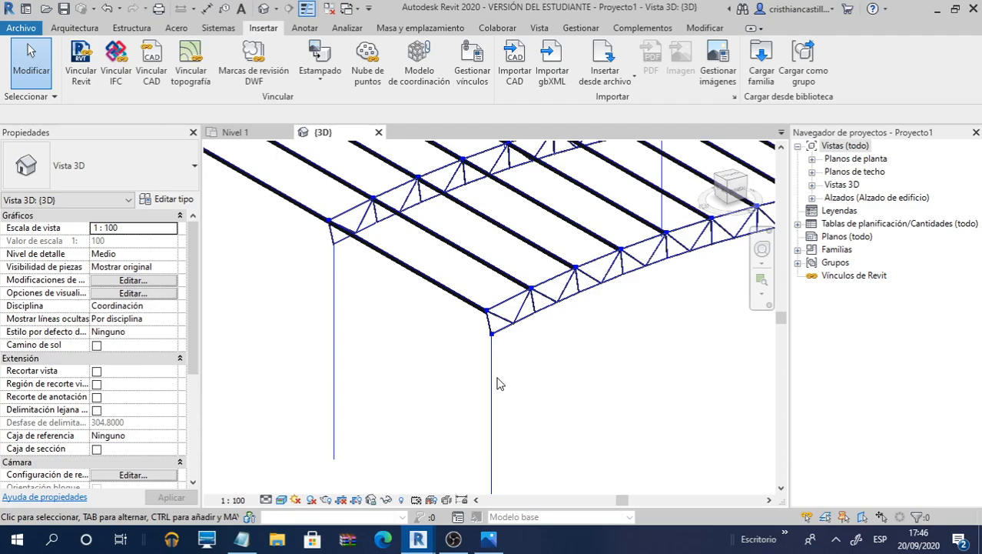
Switch back to Dynamo and unfreeze the StructuralFraming.ColumnByCurve nodes in the PILAR PRINCIPAL and PEDESTAL groups
key("alt+Tab")
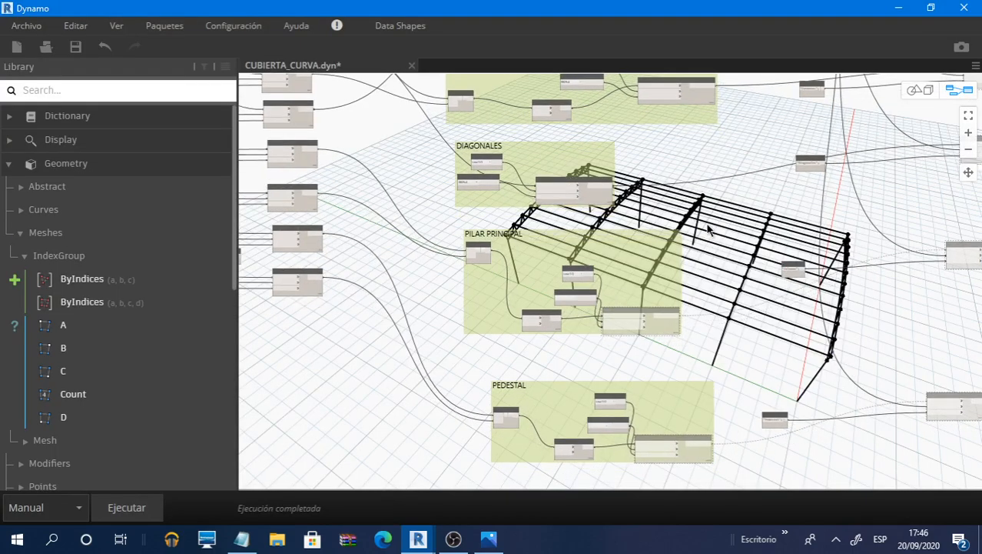
scroll(708, 228, "up", 3)
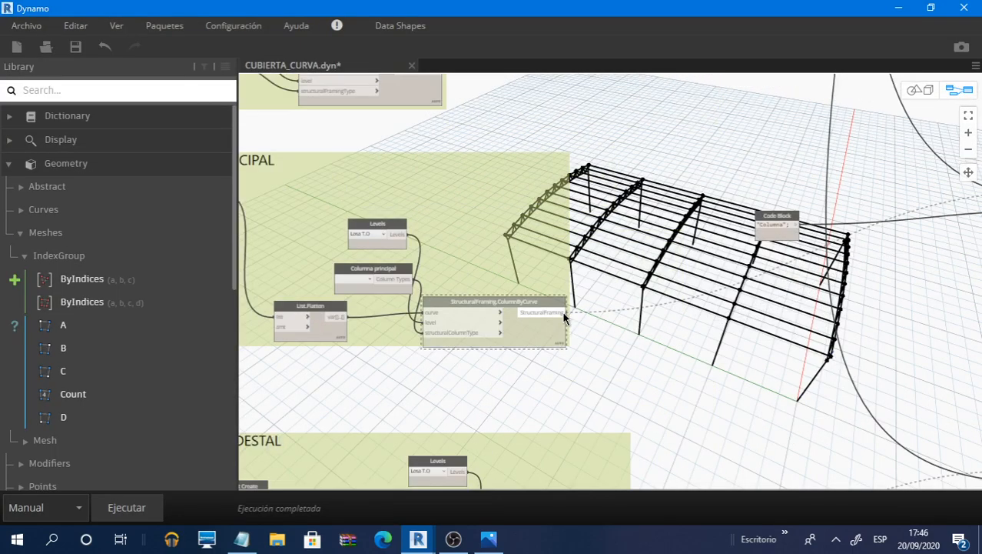
left_click(564, 317)
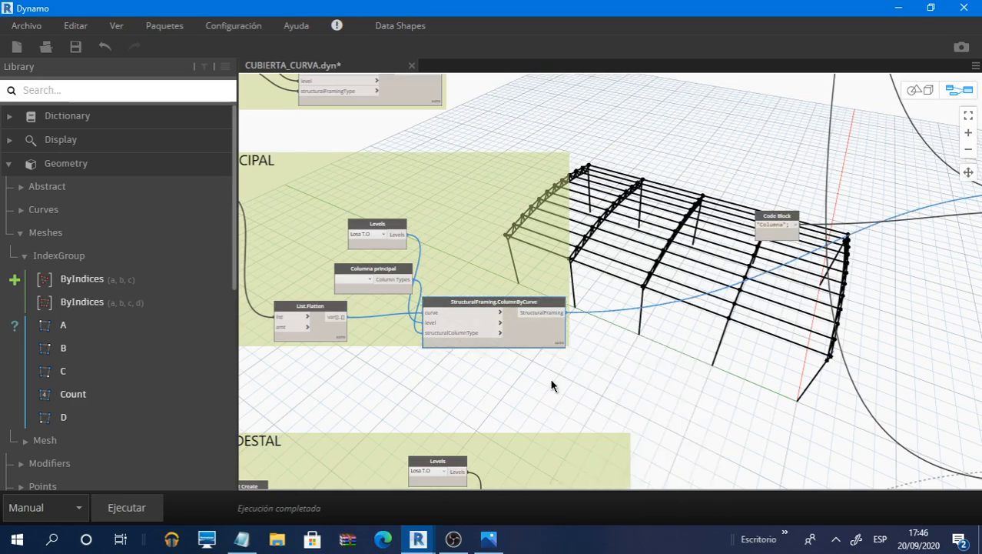
scroll(890, 222, "down", 2)
right_click(888, 220)
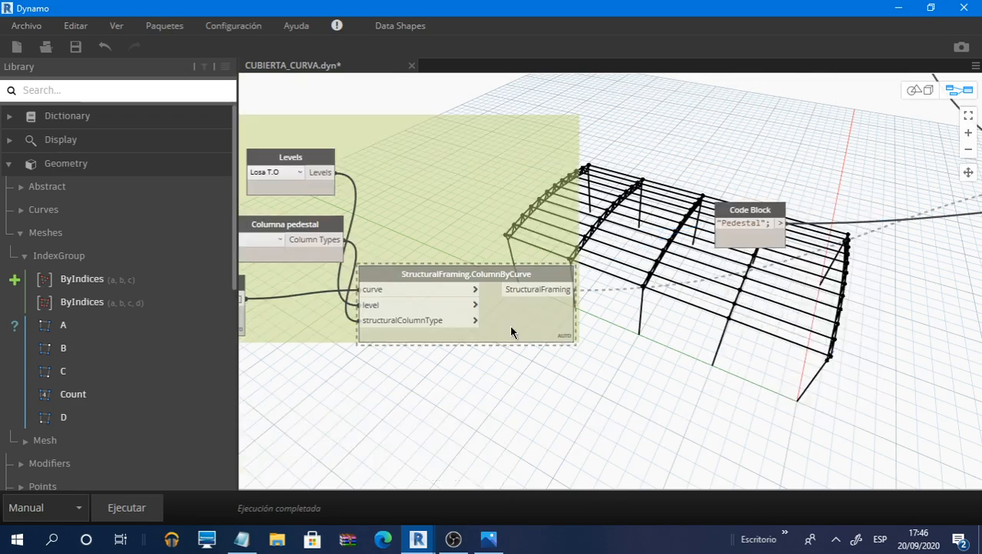
right_click(520, 320)
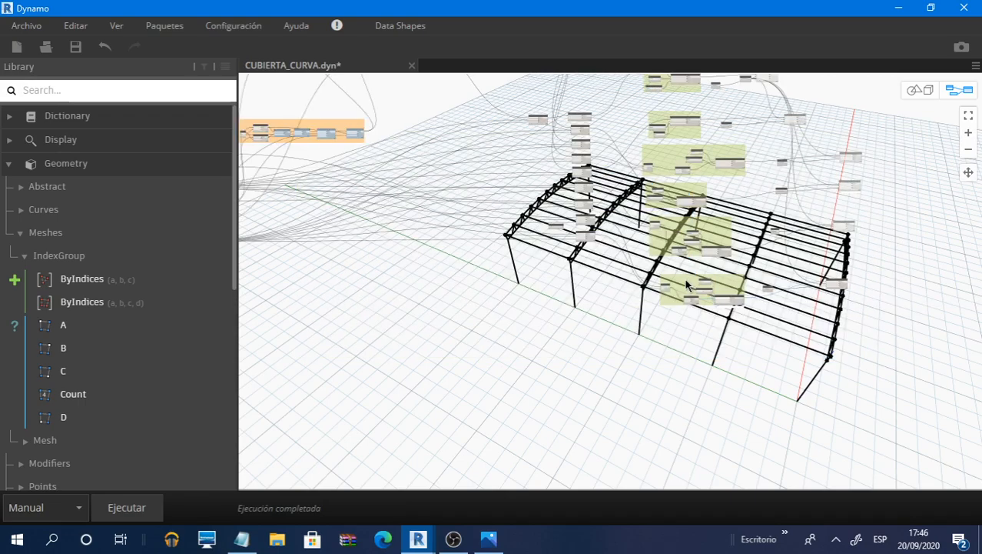
Toggle Freeze on the Element.SetParameterByName node connected to the PEDESTAL columns
scroll(688, 286, "up", 5)
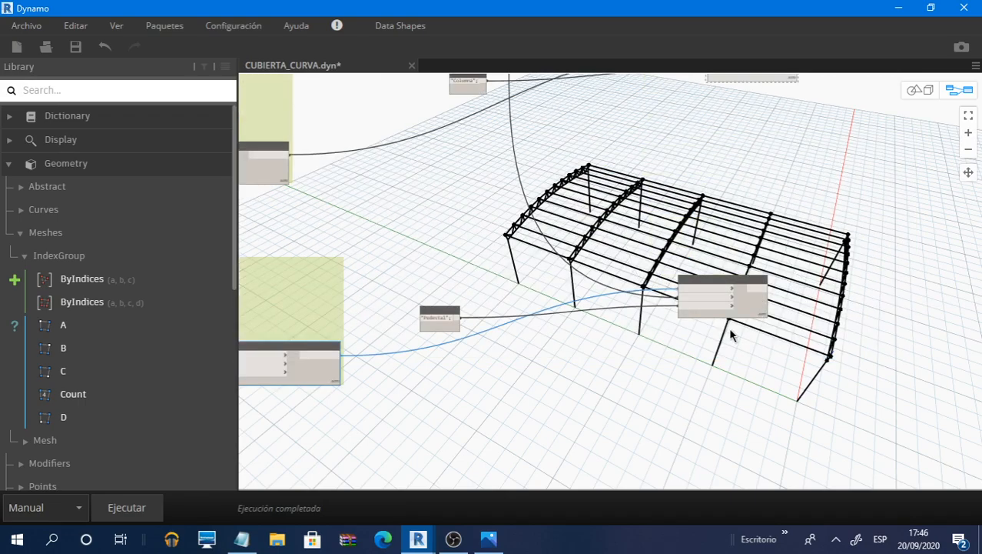
scroll(728, 326, "up", 3)
right_click(772, 296)
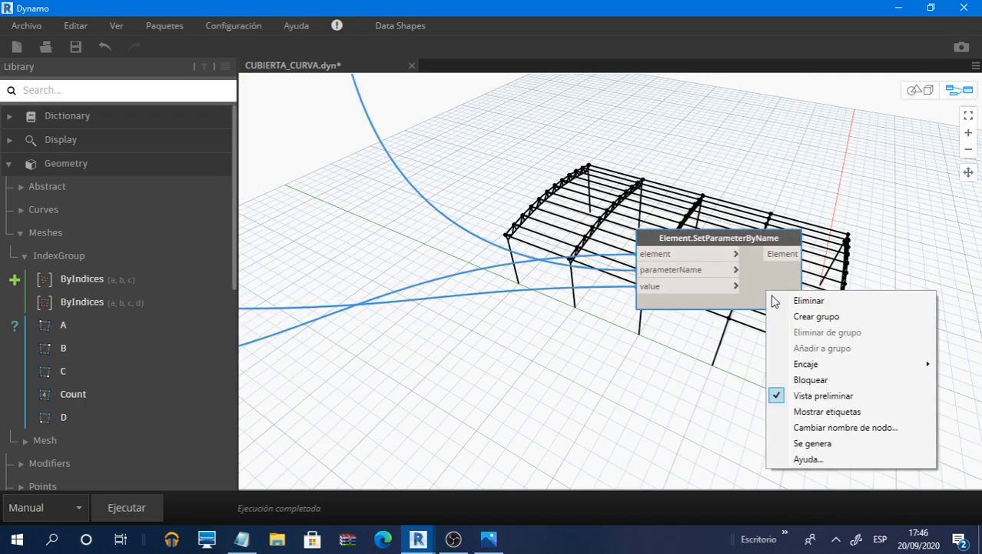
left_click(812, 379)
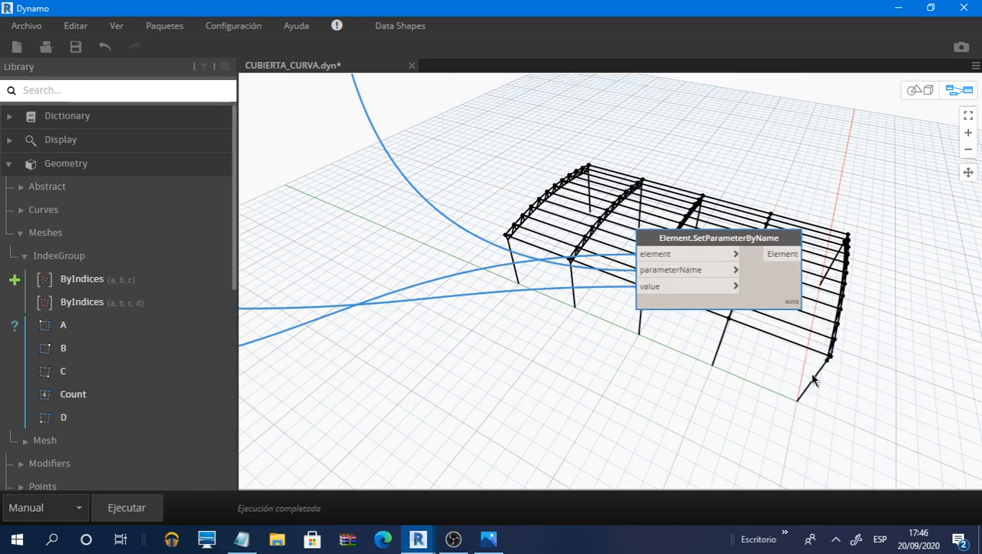
Set the Columna principal type in the PILAR PRINCIPAL group to 160x80x4RHS
scroll(648, 253, "down", 5)
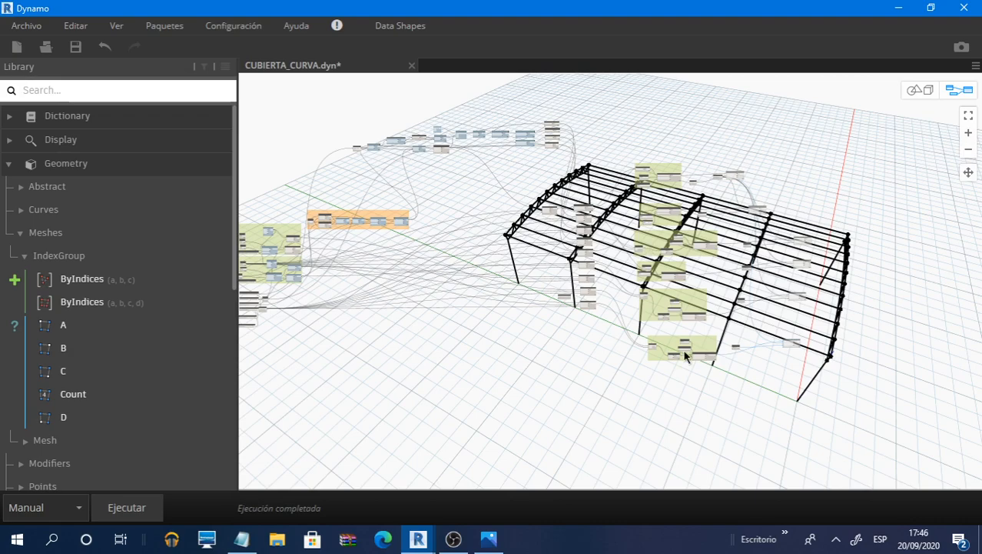
scroll(683, 348, "up", 5)
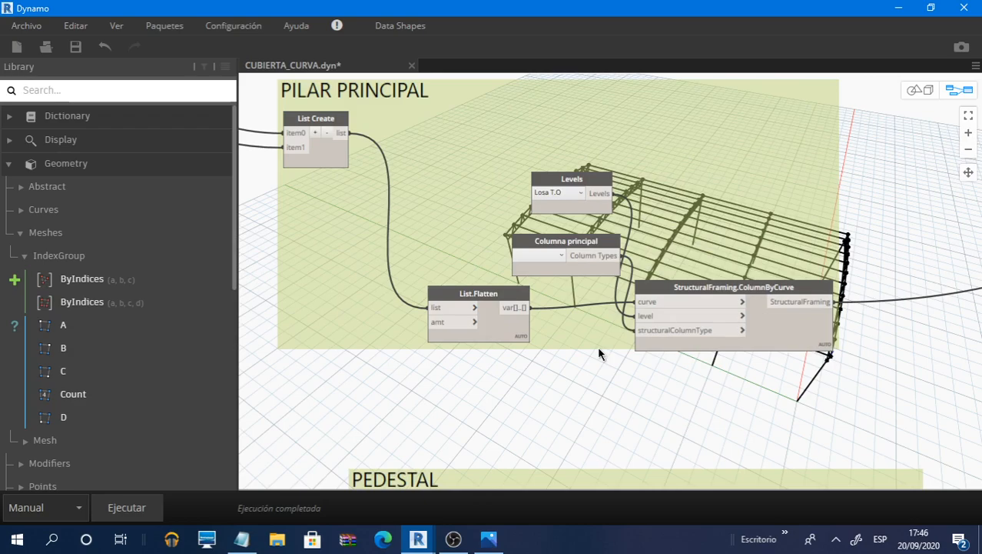
scroll(597, 346, "up", 2)
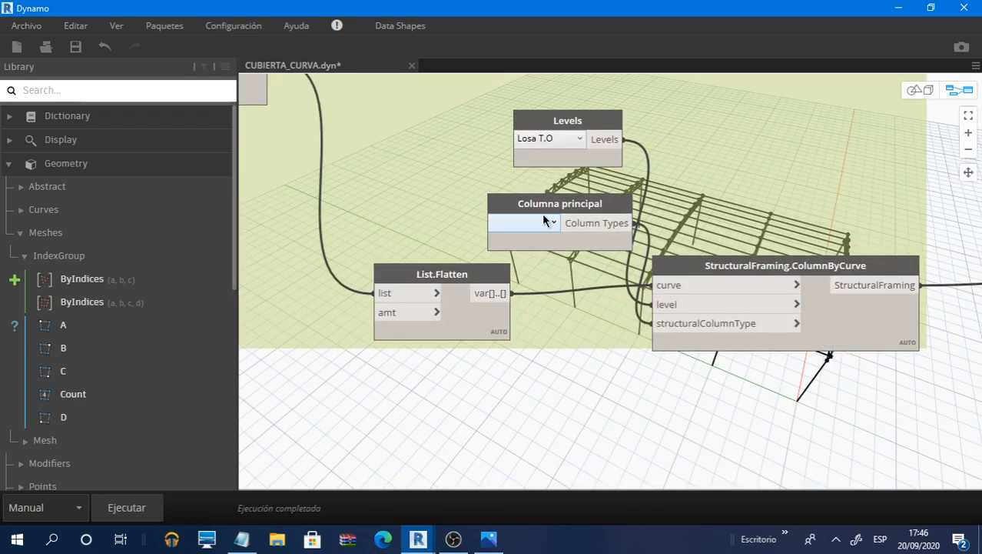
left_click(543, 220)
left_click(536, 239)
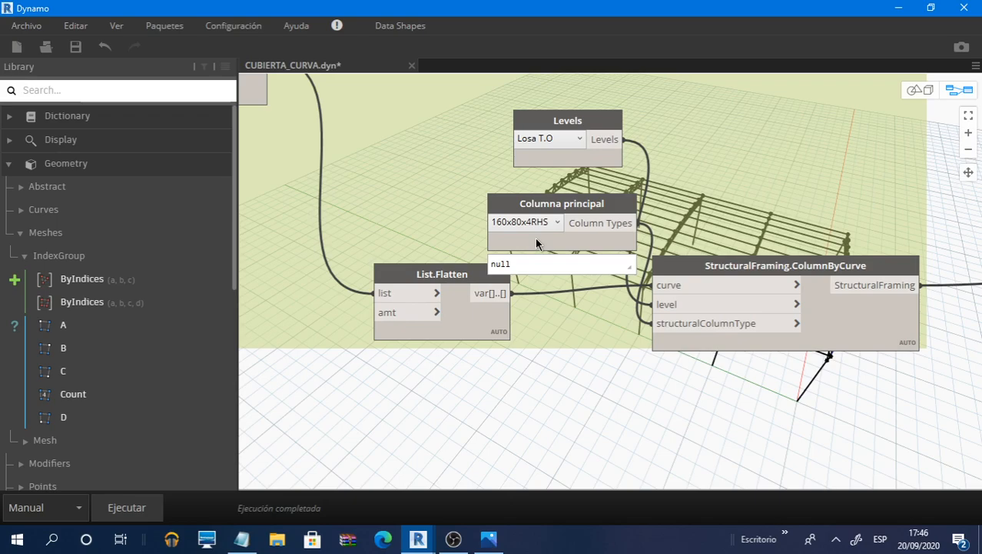
Set the Columna pedestal type in the PEDESTAL group to 300 x 300mm and run the graph
scroll(535, 238, "down", 3)
middle_click_drag(575, 403, 599, 302)
middle_click_drag(564, 383, 501, 266)
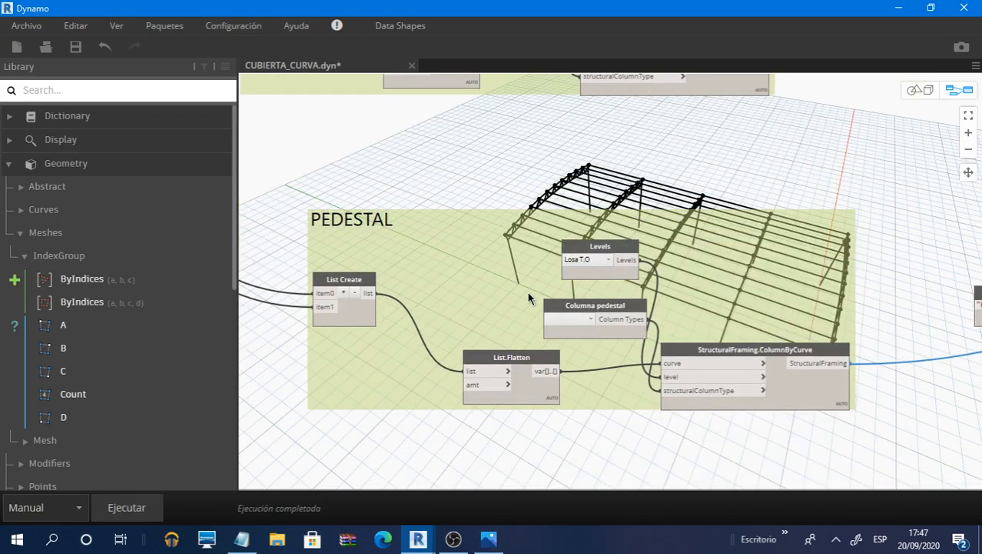
scroll(561, 323, "up", 2)
left_click(604, 312)
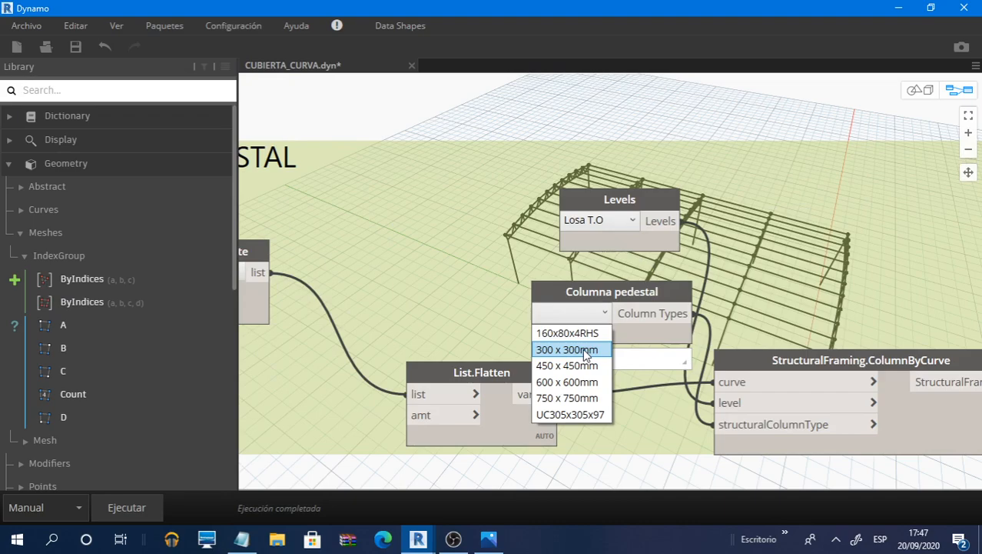
left_click(586, 350)
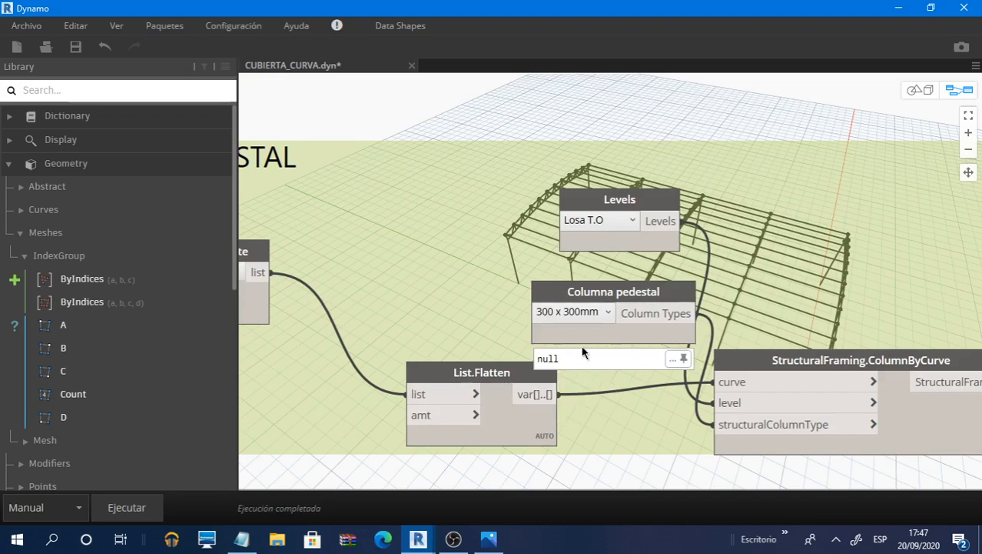
left_click(123, 508)
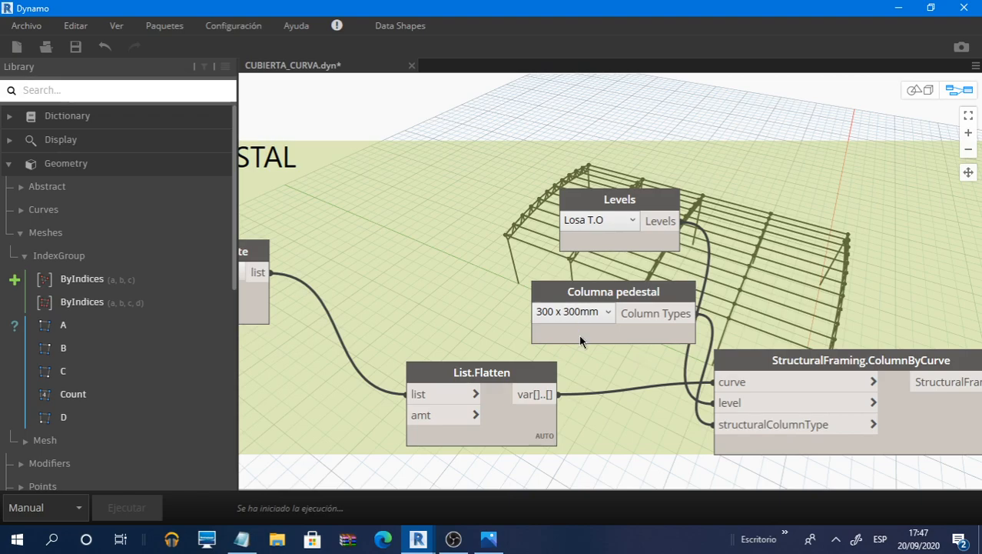
Look over the graph's member groups, from PEDESTAL and PILAR PRINCIPAL up to CORREAS, and the nodes feeding them
scroll(582, 328, "down", 5)
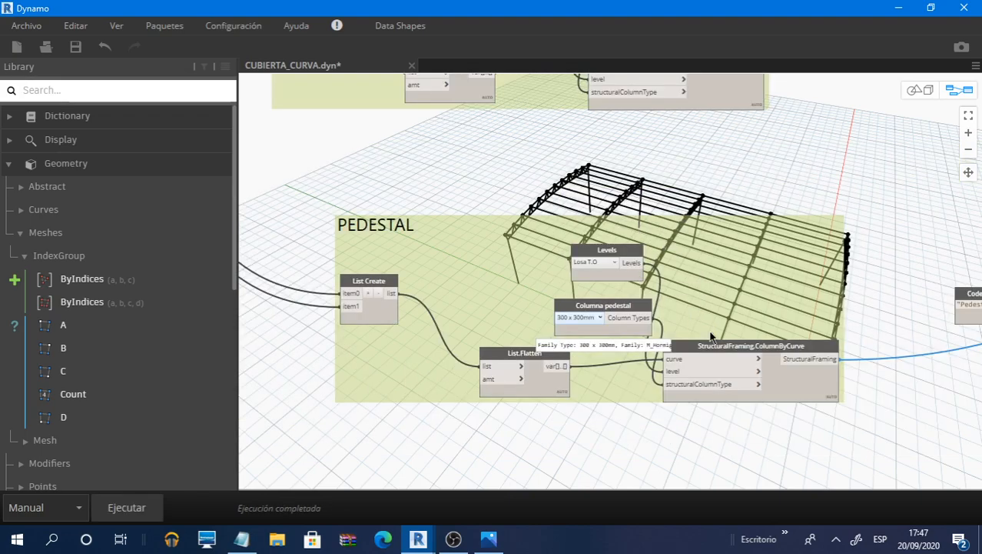
scroll(694, 236, "down", 3)
middle_click_drag(694, 236, 827, 386)
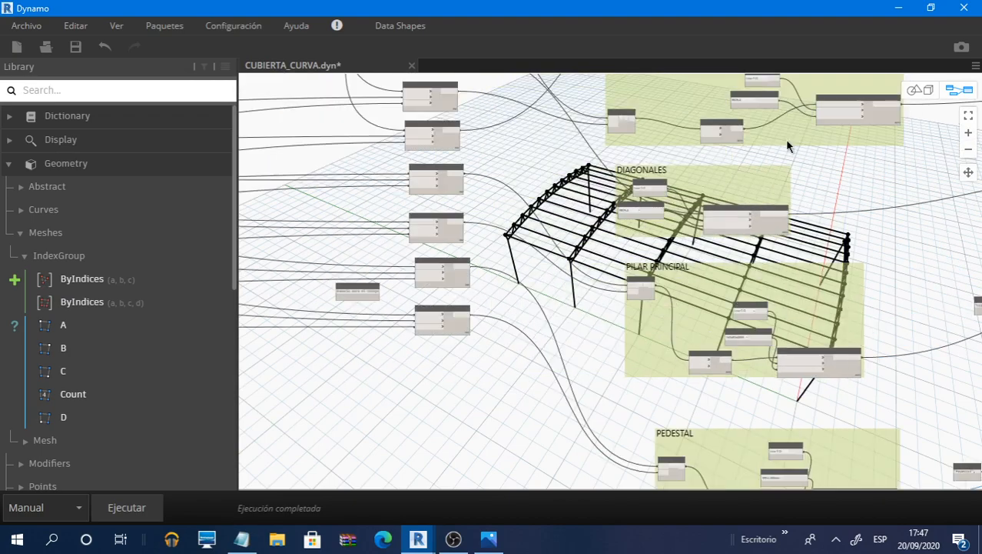
middle_click_drag(789, 144, 811, 335)
middle_click_drag(782, 118, 796, 319)
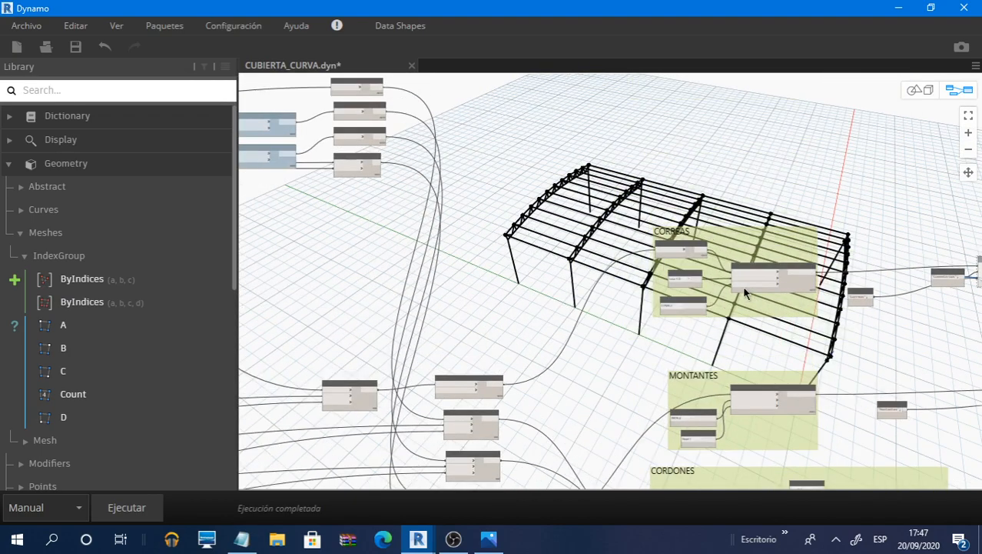
middle_click_drag(744, 292, 948, 88)
scroll(661, 195, "up", 2)
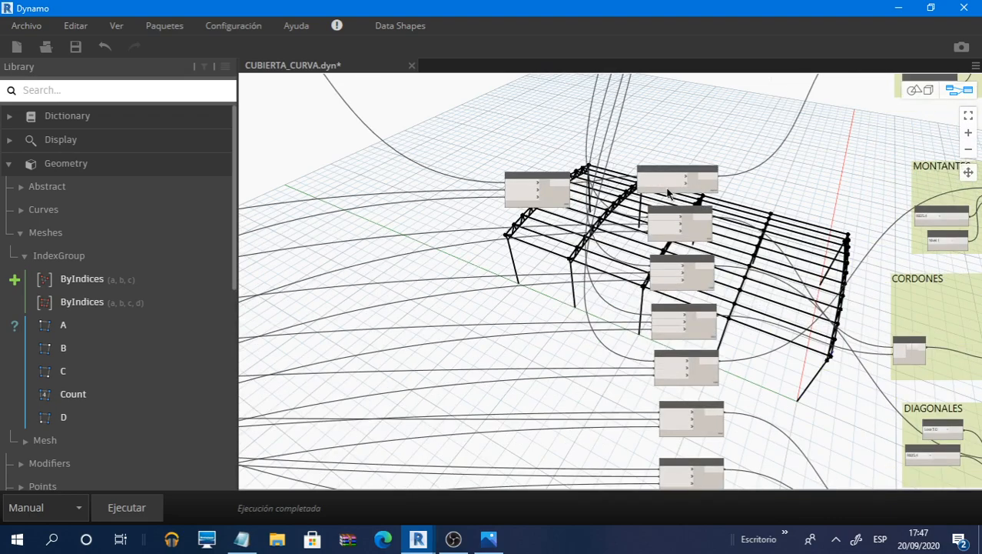
scroll(644, 257, "down", 3)
middle_click_drag(974, 272, 837, 267)
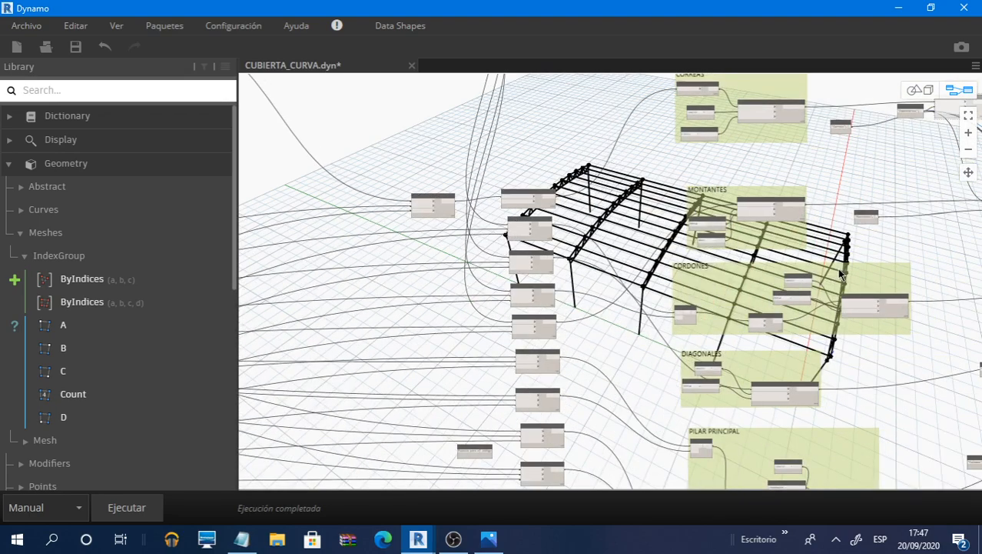
Switch to Revit and examine the generated columns, pedestals and trusses in the 3D view
left_click(899, 7)
scroll(569, 316, "down", 1)
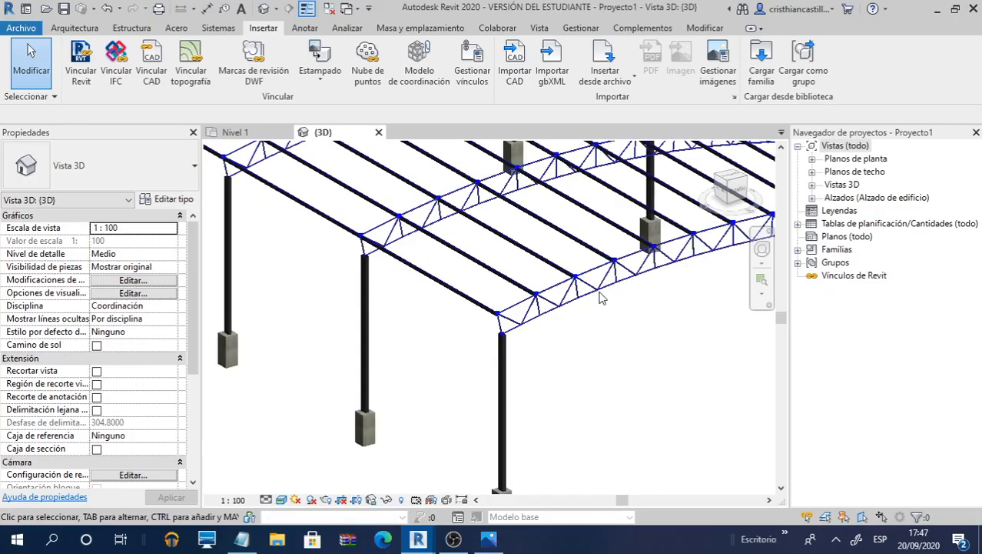
scroll(602, 298, "down", 2)
middle_click_drag(602, 298, 458, 348, "shift")
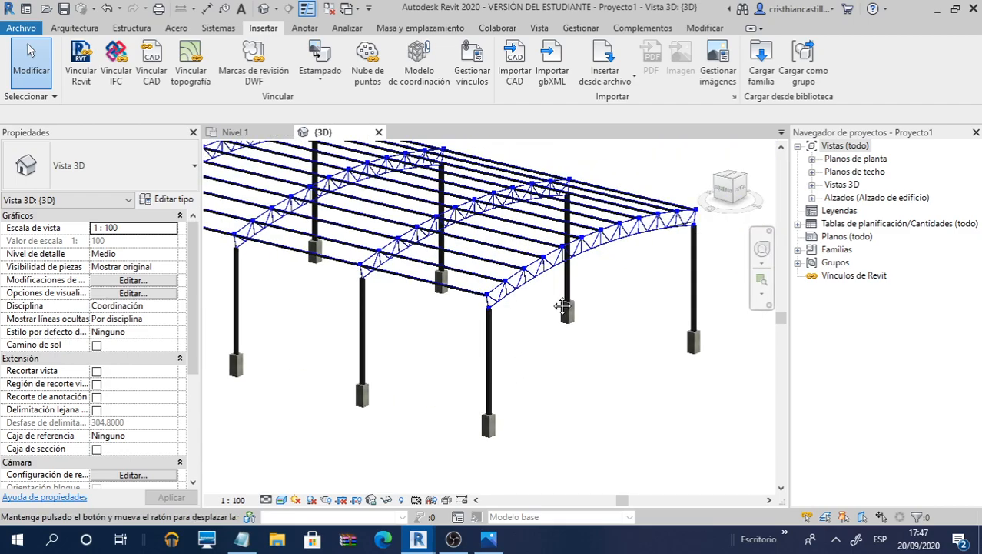
scroll(458, 347, "up", 2)
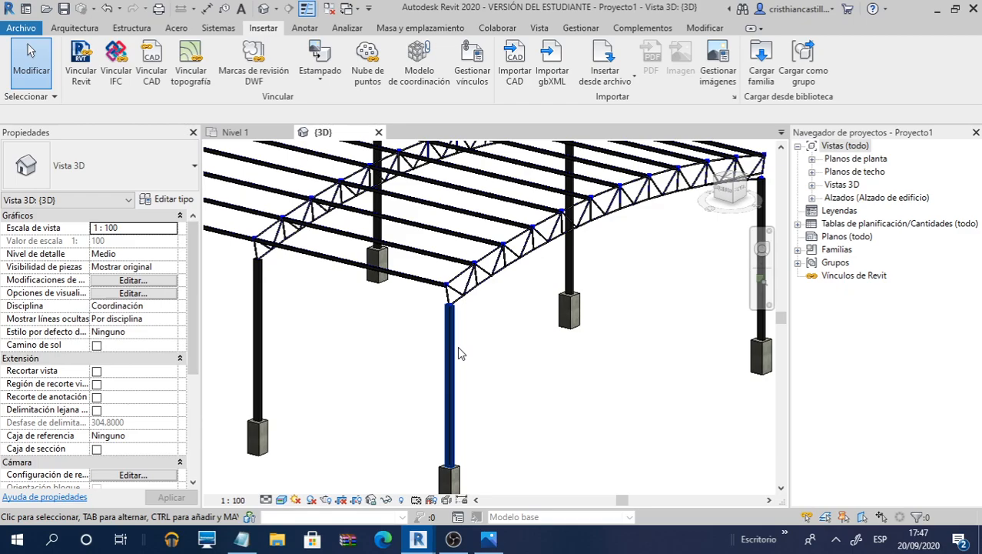
left_click(450, 361)
left_click(516, 365)
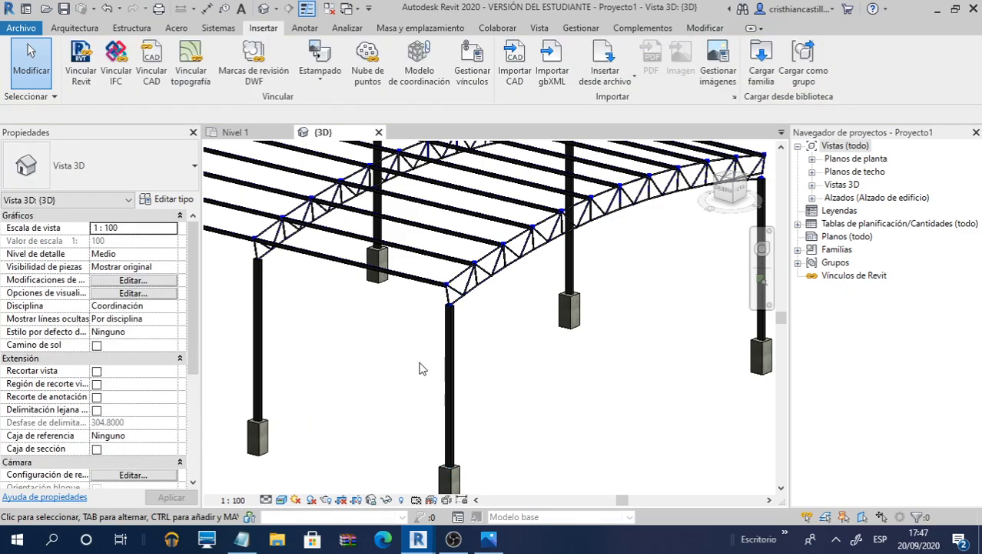
scroll(455, 300, "up", 4)
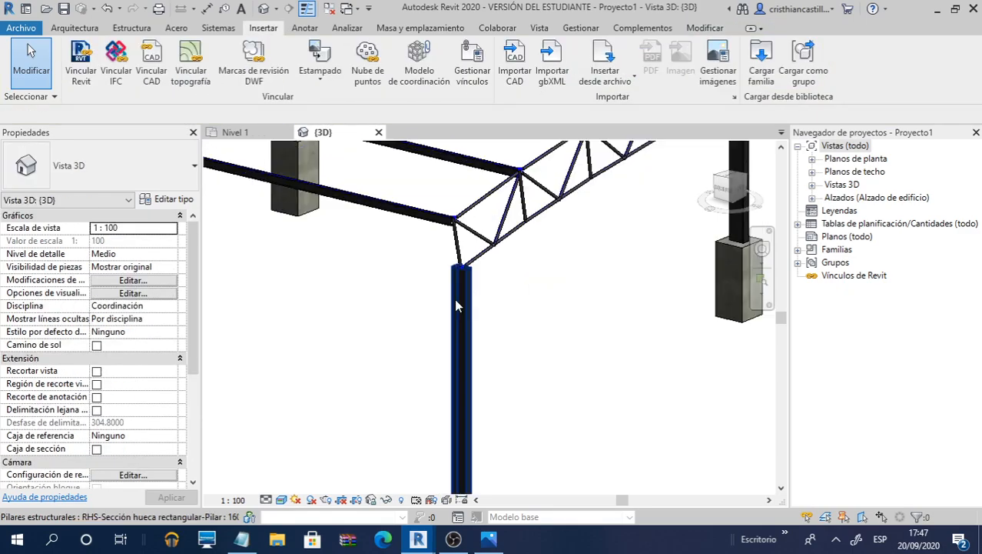
scroll(456, 306, "down", 5)
middle_click_drag(455, 306, 524, 311, "shift")
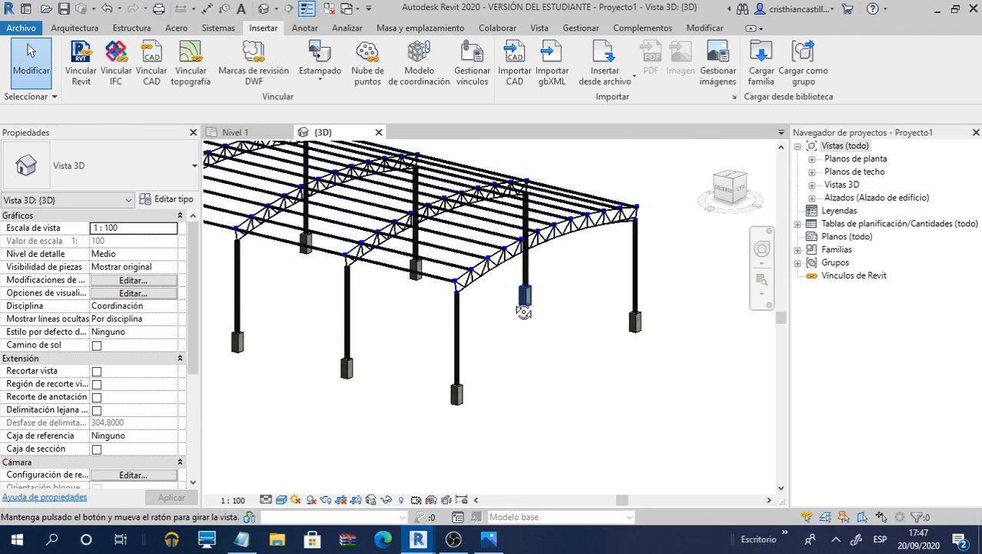
Orient the 3D view to the front and examine the truss's curvature
middle_click_drag(523, 311, 725, 206, "shift")
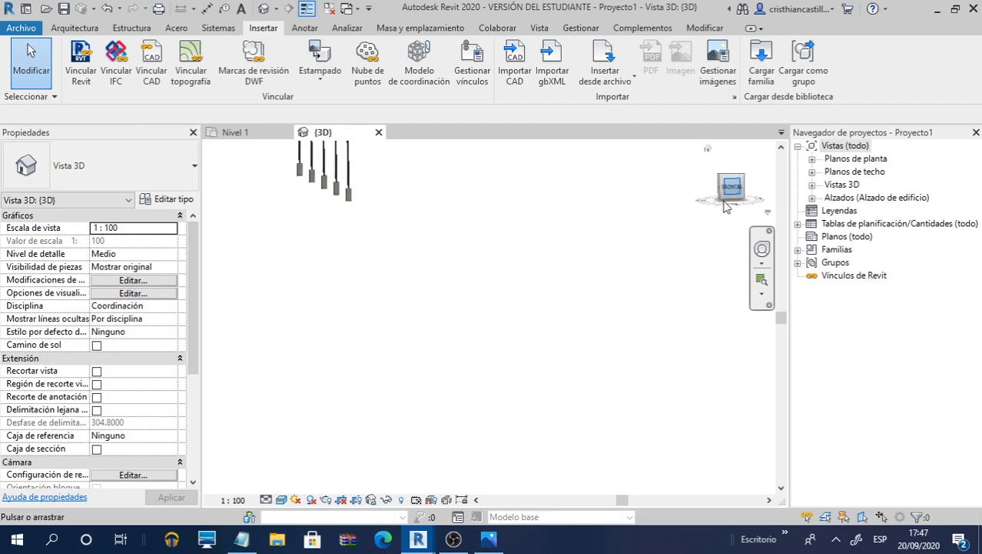
left_click(724, 206)
scroll(513, 304, "up", 3)
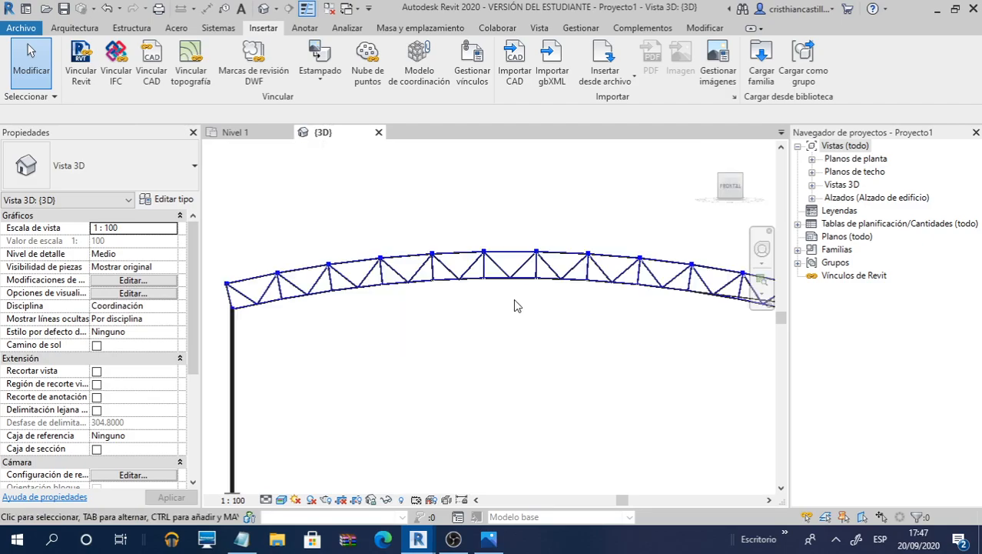
Switch to Dynamo, set CURVA CERCHA PRINCIPAL to 1.2 and run the graph
key("alt+Tab")
scroll(469, 329, "up", 2)
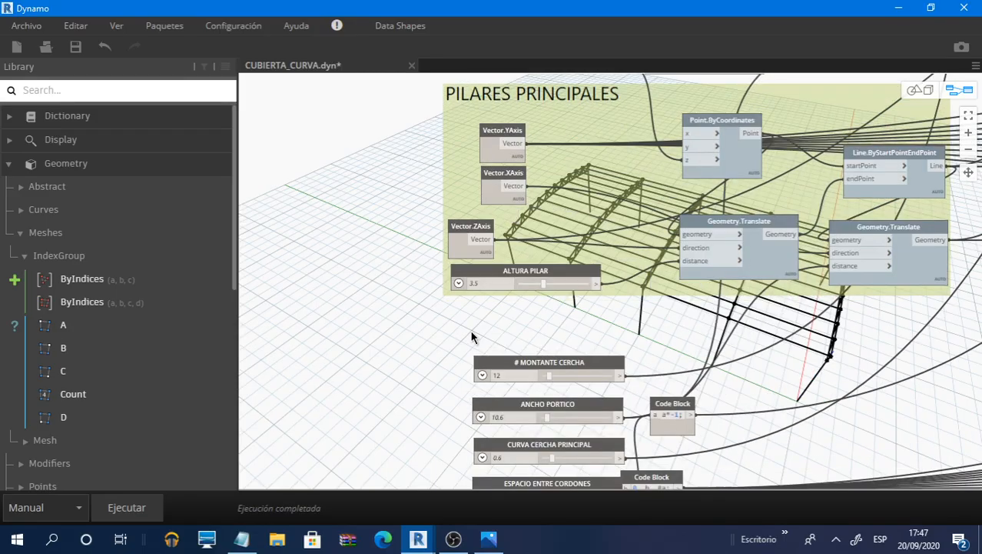
middle_click_drag(448, 395, 440, 359)
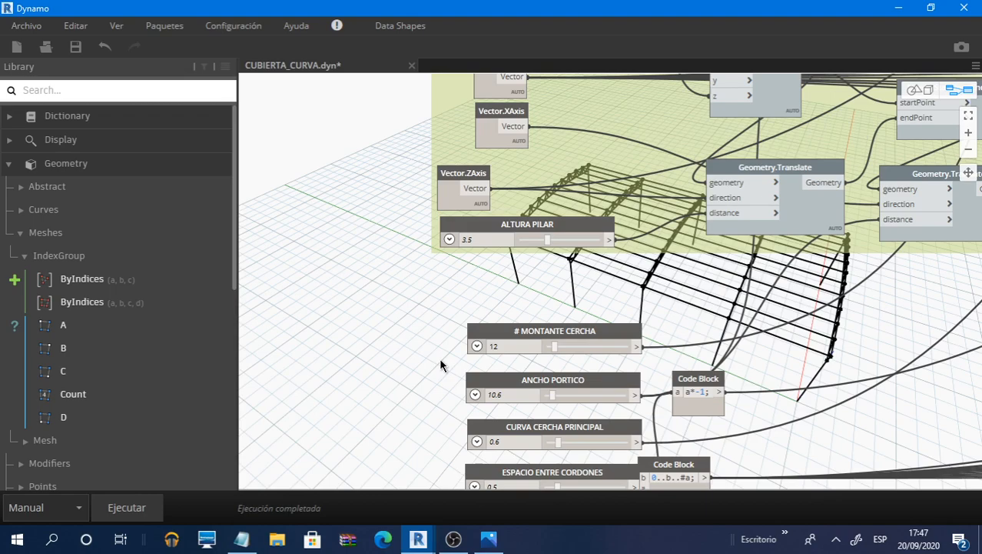
middle_click_drag(497, 442, 497, 329)
scroll(497, 329, "up", 2)
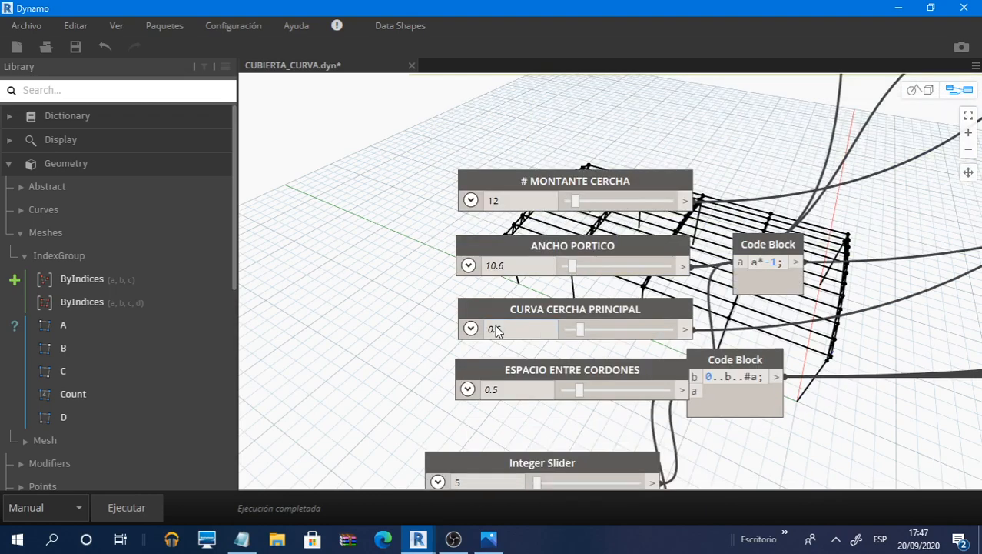
left_click(492, 329)
type("1")
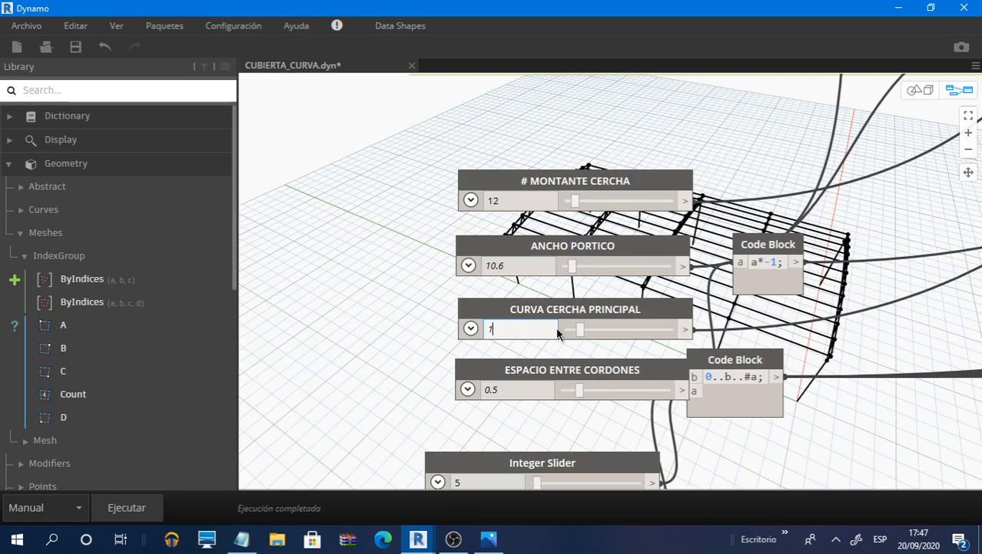
type(".2")
key("Return")
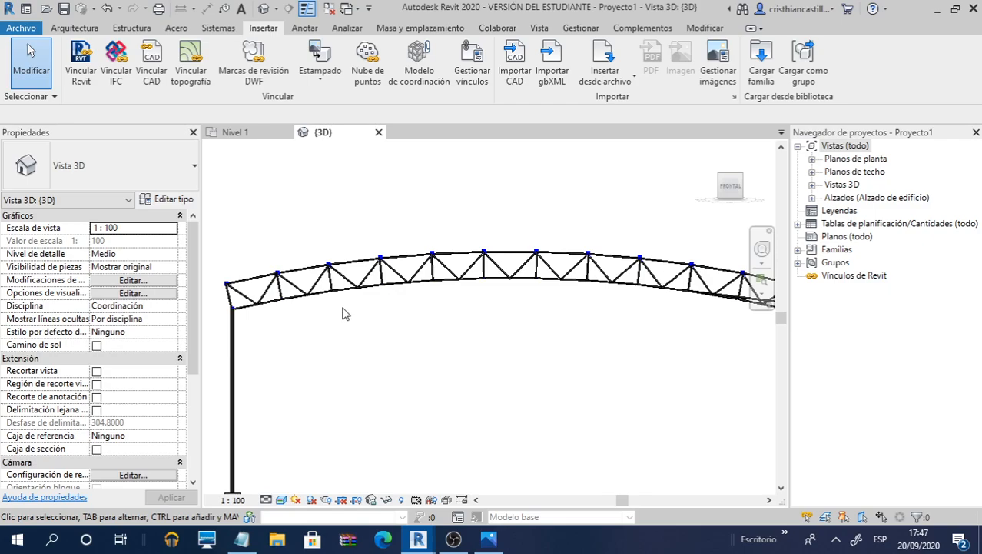
middle_click_drag(345, 314, 684, 312, "shift")
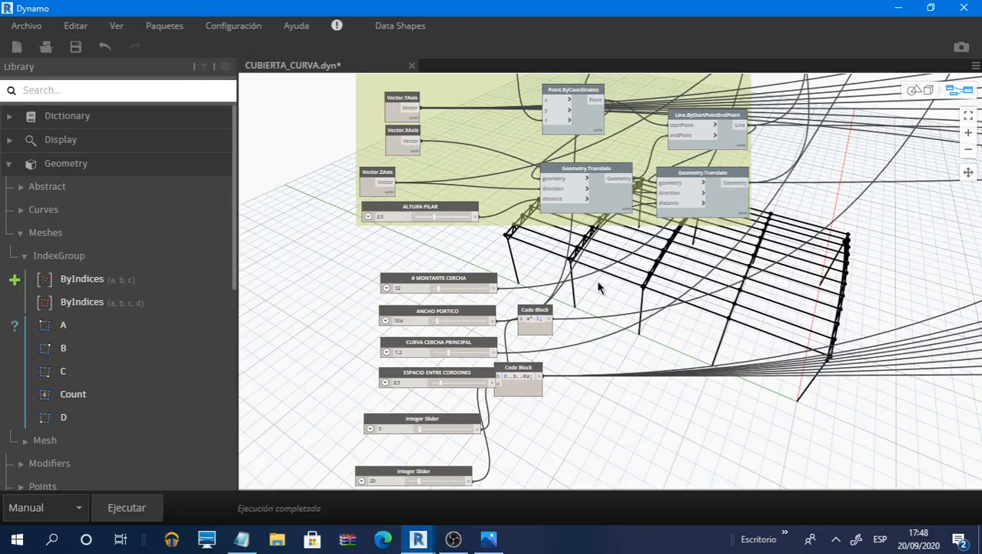
left_click(145, 508)
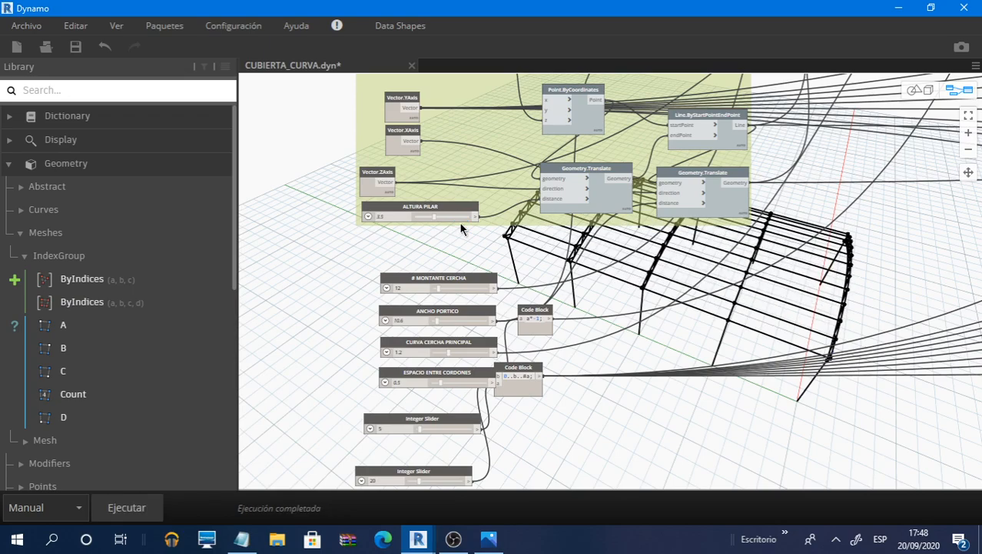
Review the more curved roof in the Dynamo preview, and switch to Revit to examine it in the front view
scroll(190, 177, "down", 2)
scroll(391, 244, "down", 5)
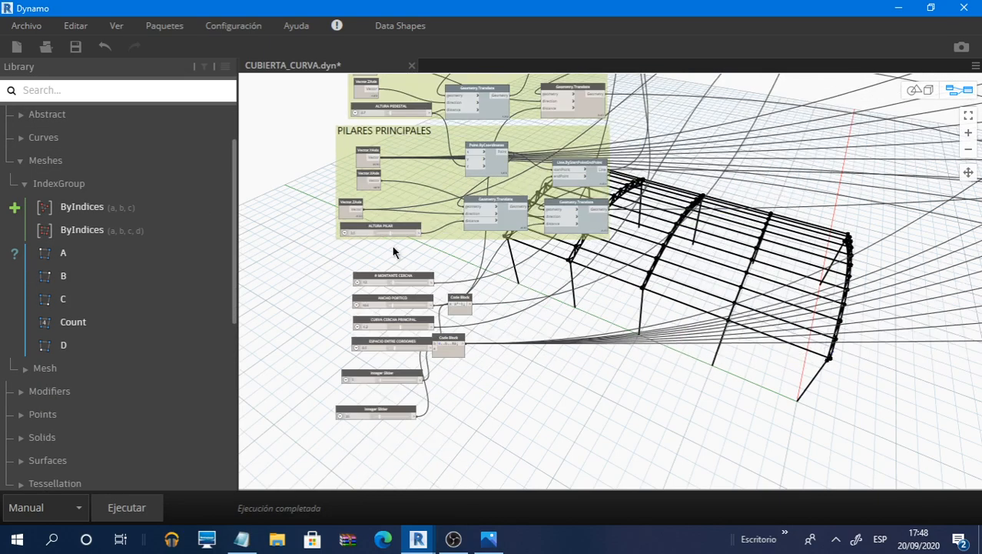
scroll(717, 149, "up", 3)
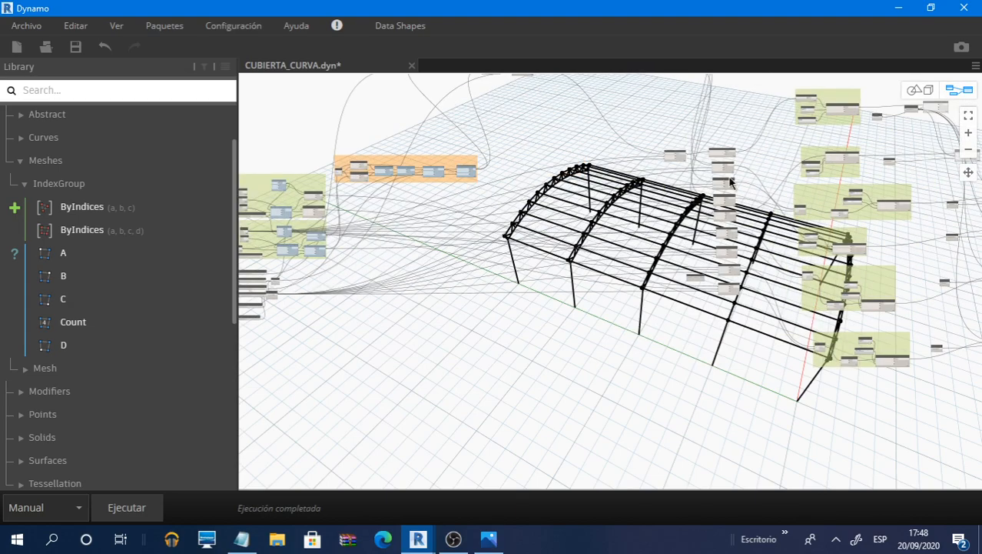
middle_click_drag(658, 267, 569, 276)
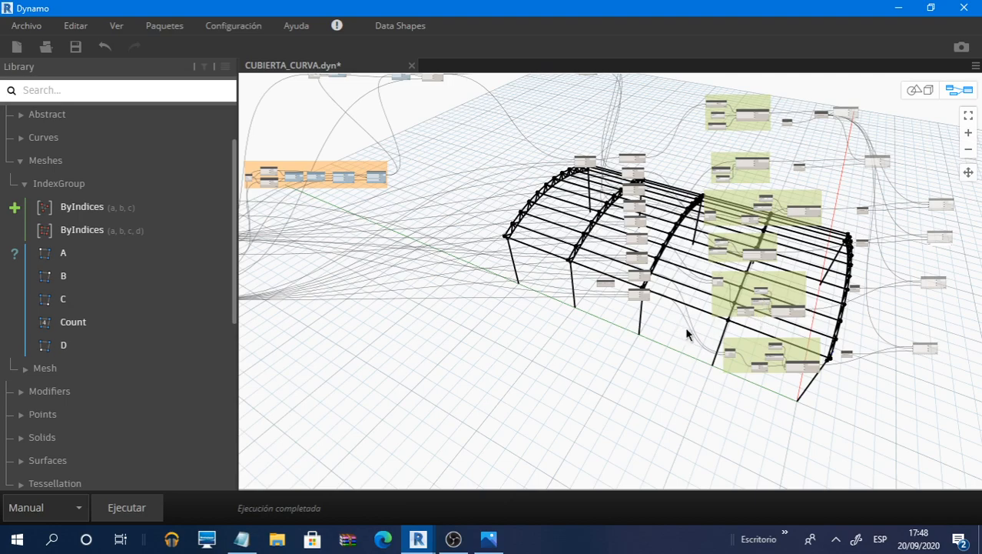
scroll(676, 320, "up", 1)
left_click(899, 8)
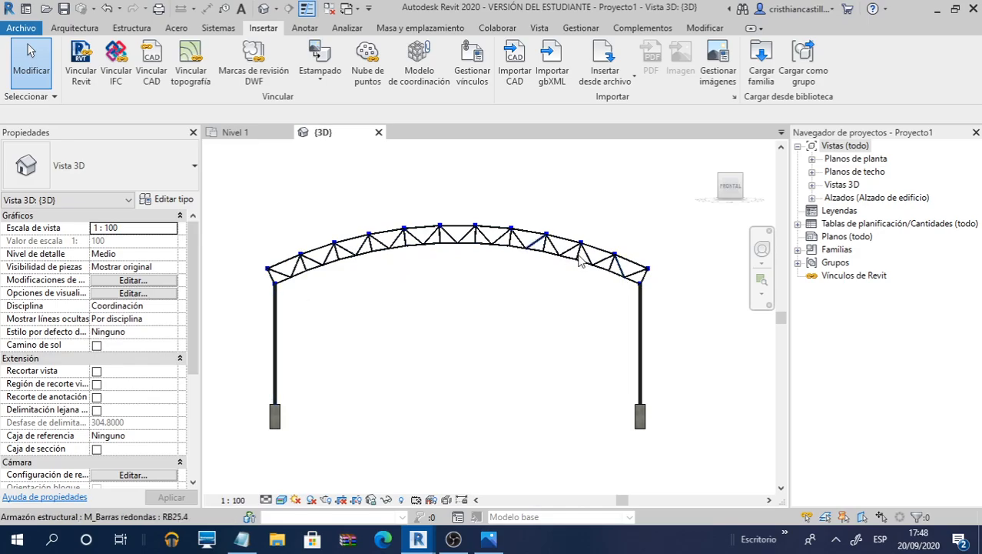
Examine the curved roof structure in Revit's 3D view, and check the PILAR PRINCIPAL and PEDESTAL groups in Dynamo
mouse_move(728, 191)
left_mouse_down()
mouse_move(708, 192)
mouse_move(737, 192)
left_mouse_up()
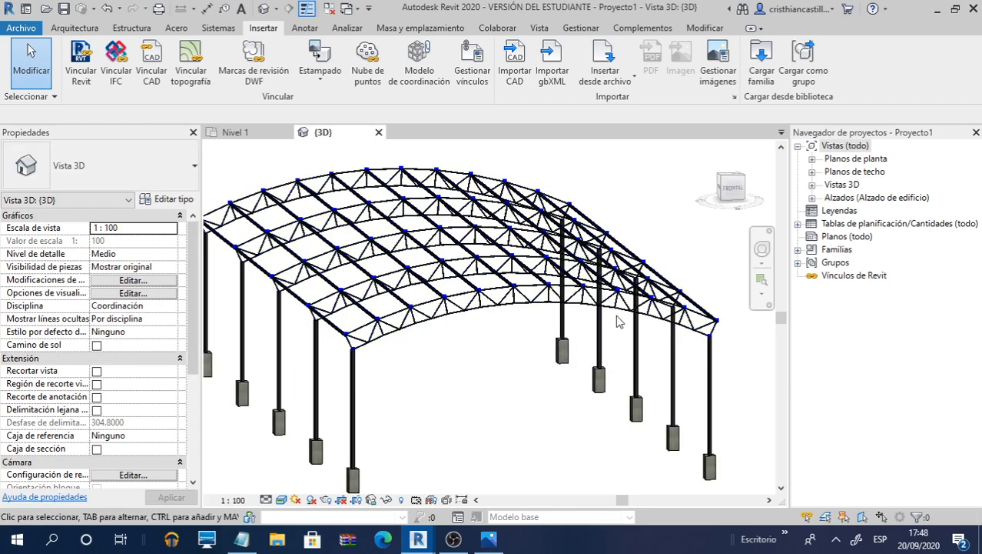
key("alt+Tab")
middle_click_drag(783, 268, 599, 327)
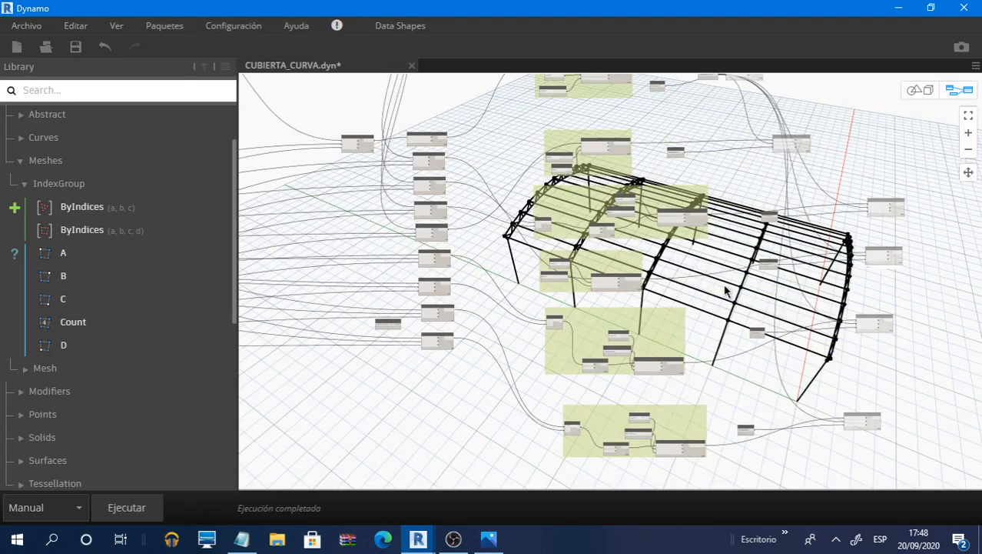
middle_click_drag(724, 285, 662, 280)
scroll(663, 285, "up", 5)
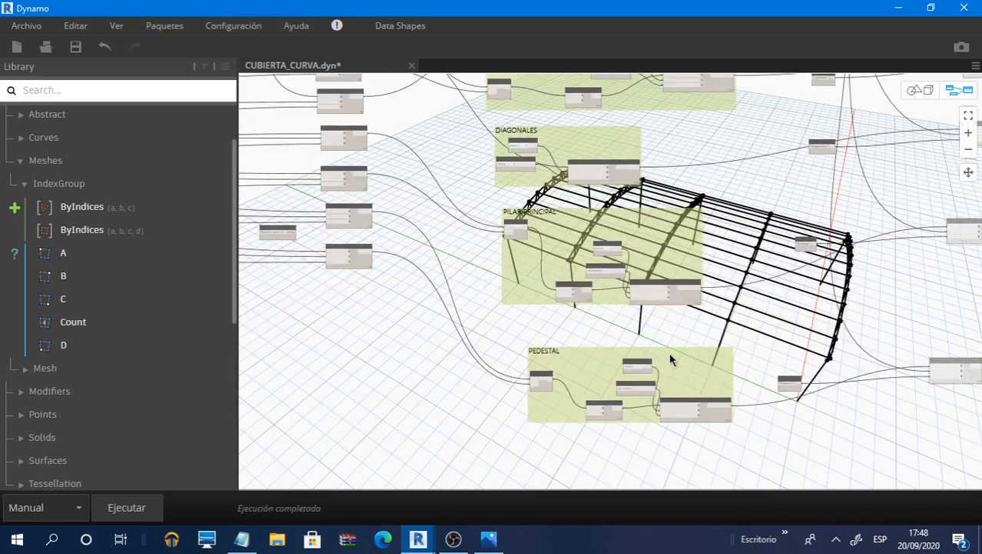
key("alt+Tab")
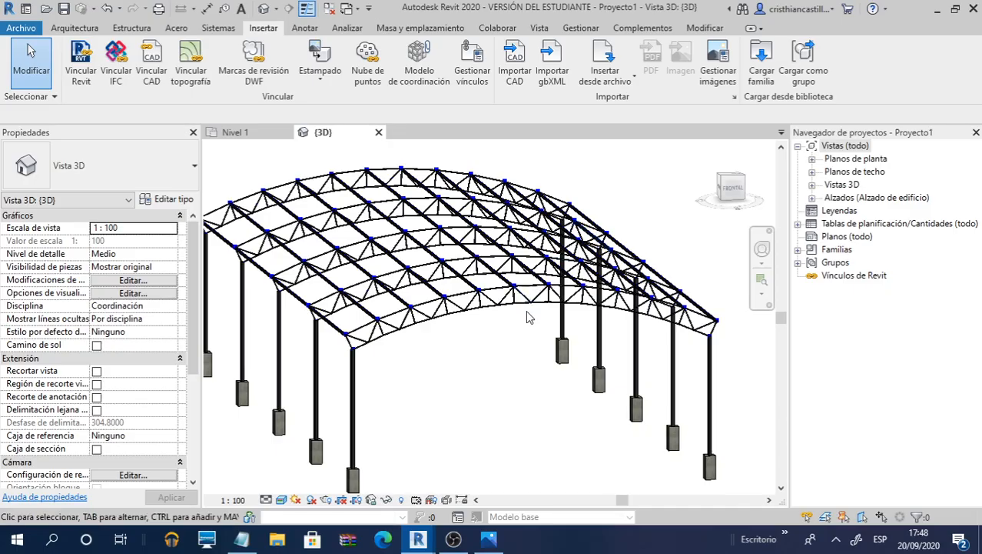
scroll(528, 315, "up", 4)
scroll(527, 315, "down", 6)
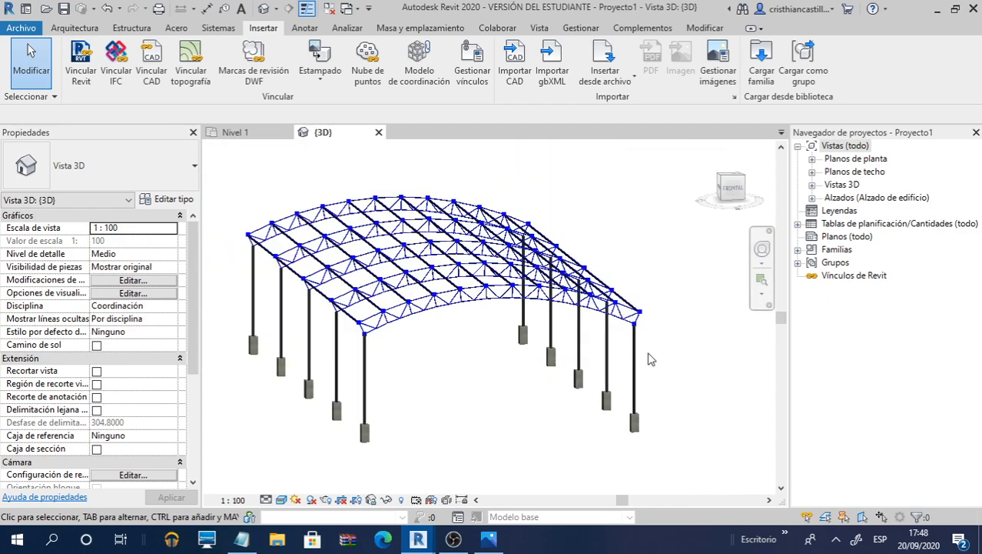
Switch to Dynamo, turn off the Revit background preview, and minimize Dynamo to return to Revit
key("alt+Tab")
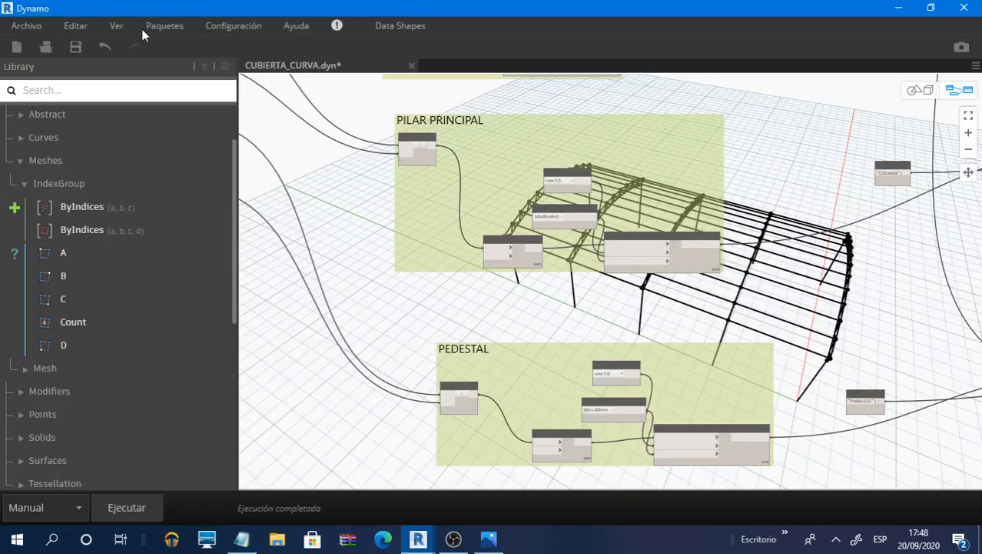
left_click(116, 27)
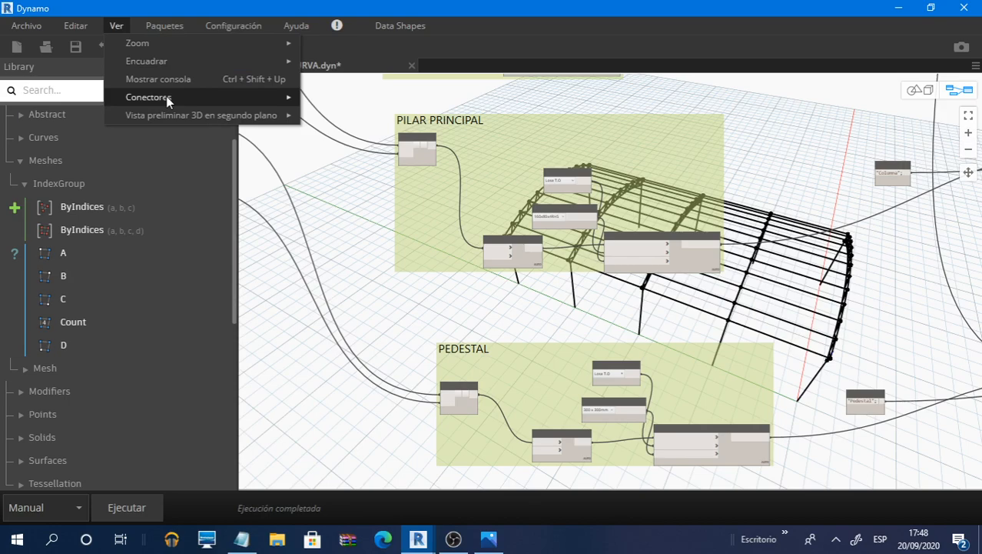
mouse_move(202, 114)
mouse_move(461, 115)
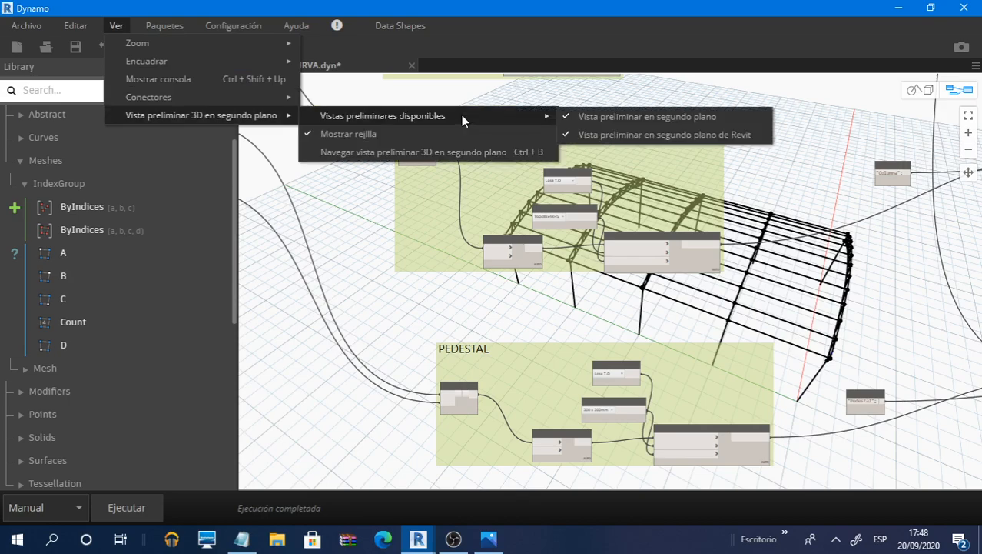
left_click(661, 134)
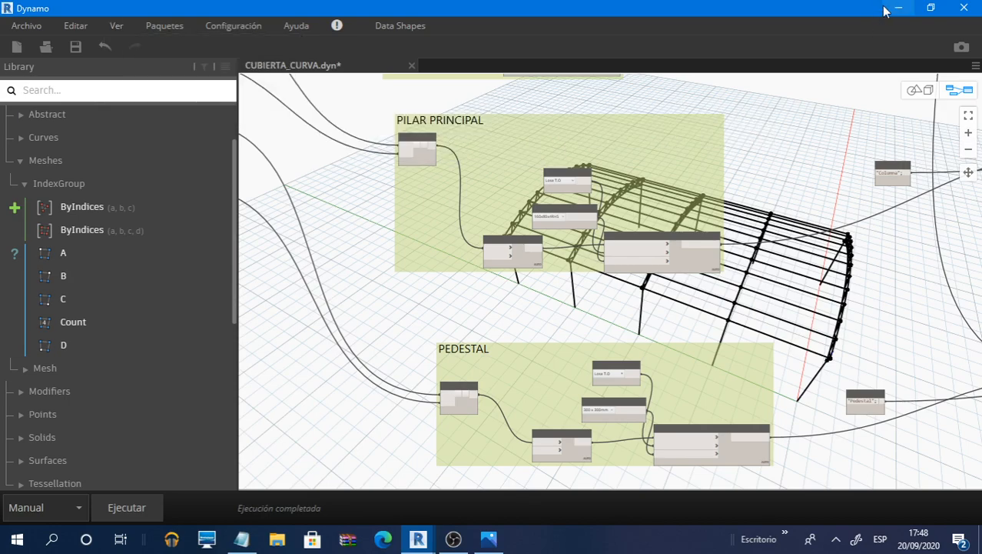
left_click(898, 8)
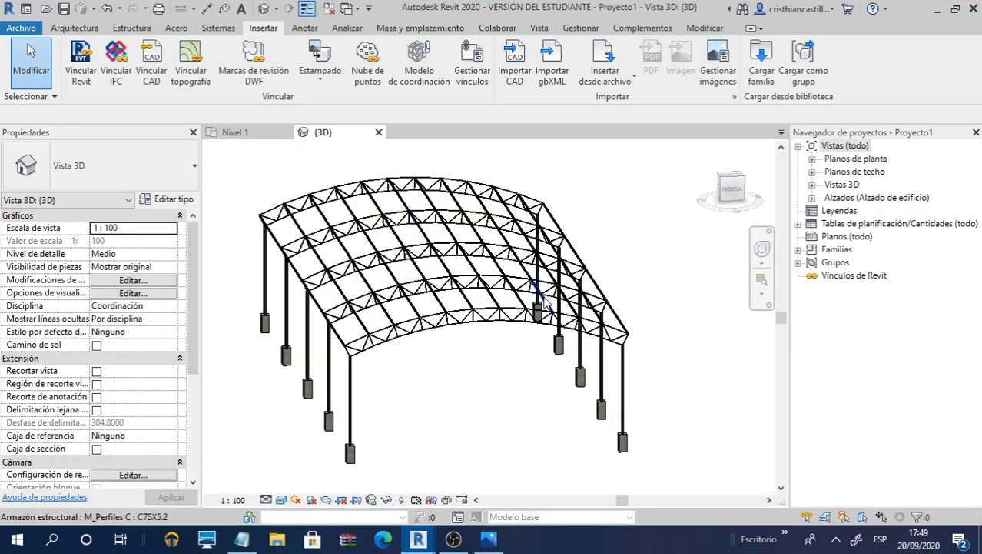
Orient the 3D view to the front and examine the gaps between the truss members at the joints
middle_click_drag(413, 235, 676, 330, "shift")
left_click(741, 182)
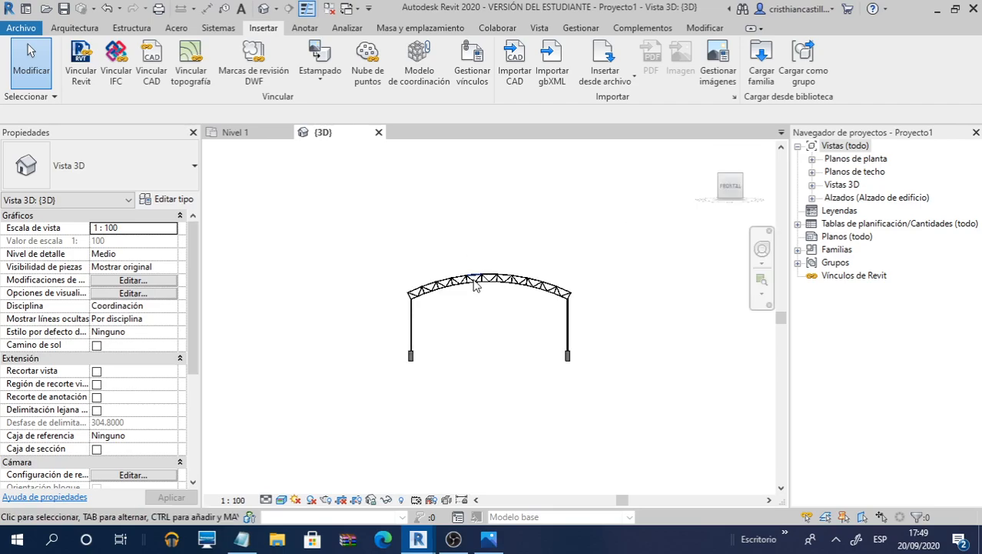
scroll(479, 284, "up", 5)
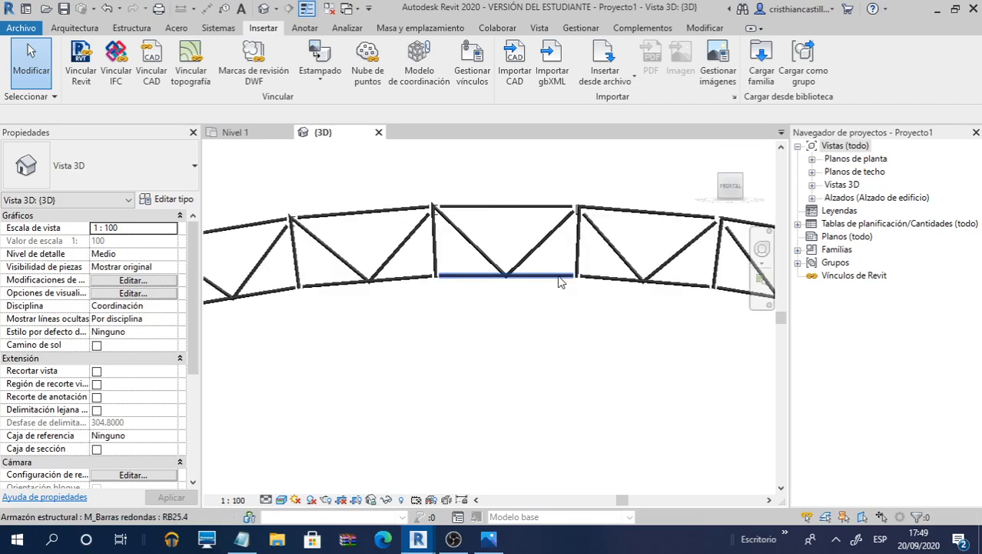
scroll(560, 282, "up", 4)
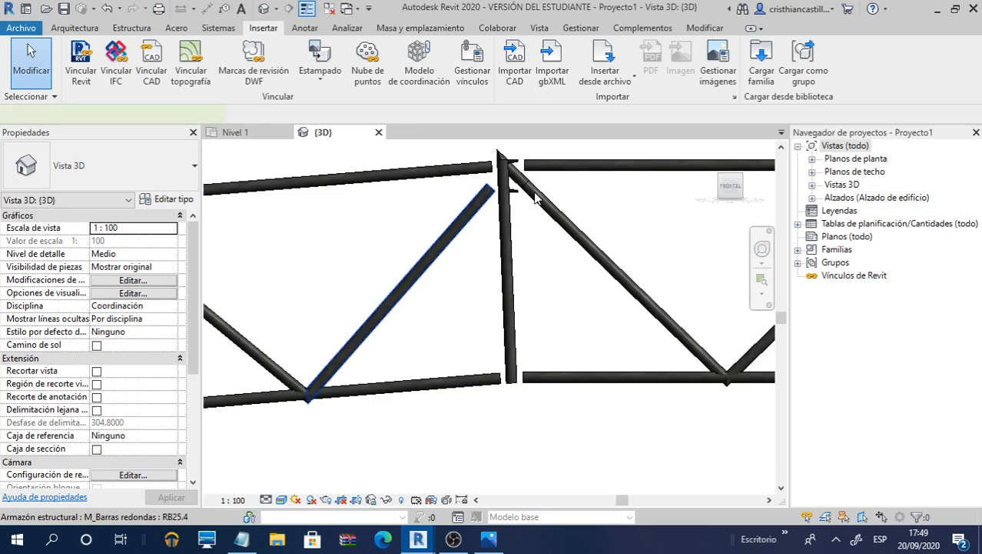
scroll(536, 198, "down", 5)
Try a start joint reduction (Reducción de junta) of 0.0000 on an RB25.4 truss diagonal, and undo it
left_click(537, 246)
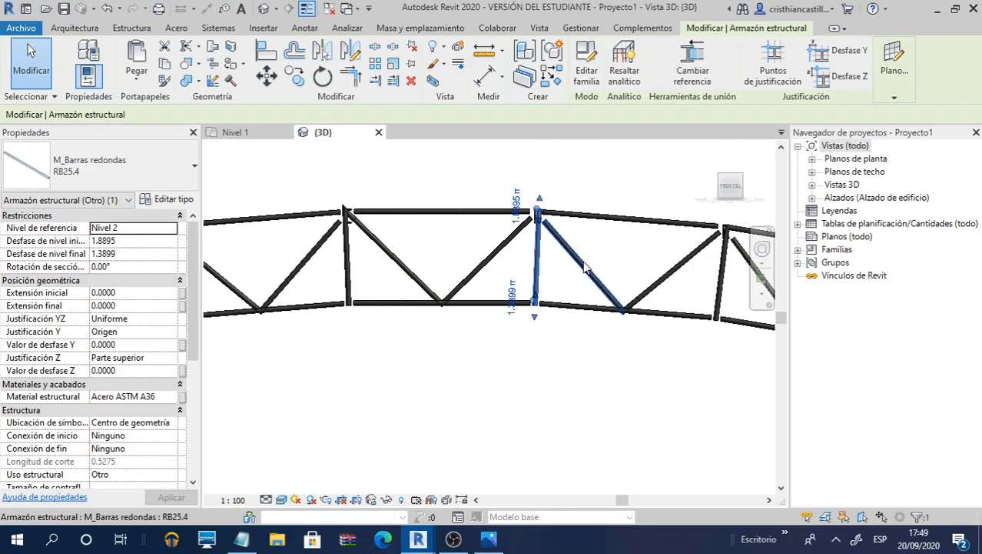
left_click(584, 268)
middle_click_drag(584, 268, 684, 284, "shift")
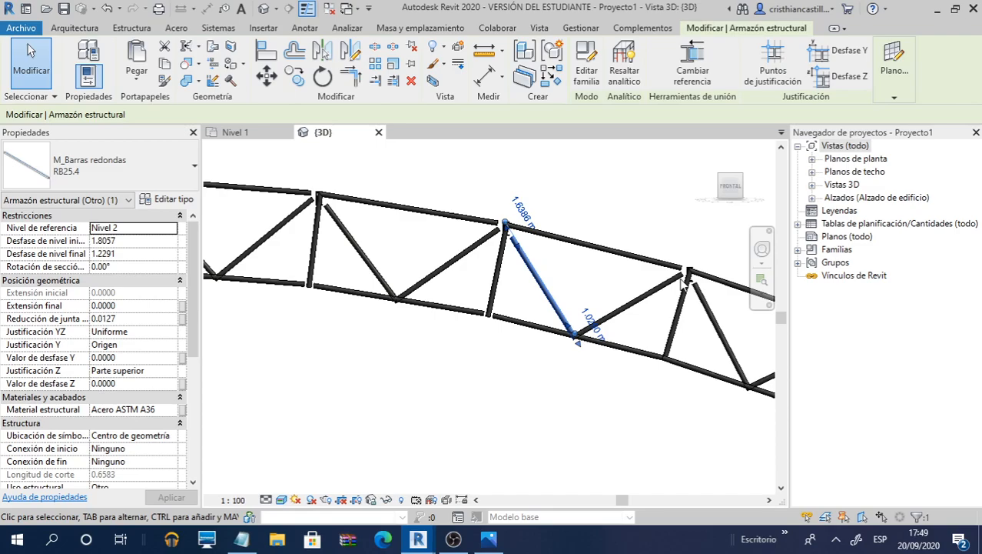
scroll(681, 279, "down", 1)
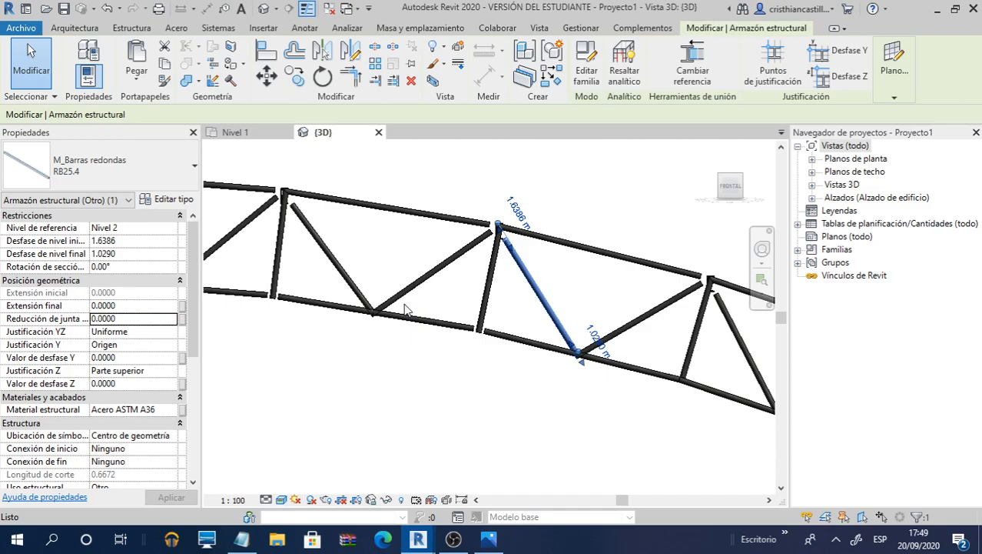
key("ctrl+z")
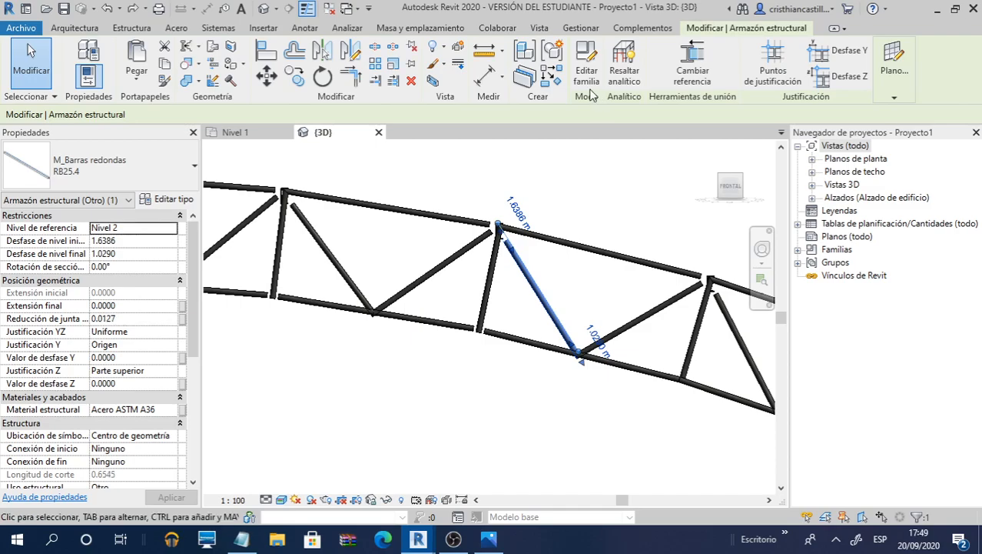
Open the M_Barras redondas family for editing and stretch both ends of the bar extrusion to the outer Longitud reference planes
left_click(586, 73)
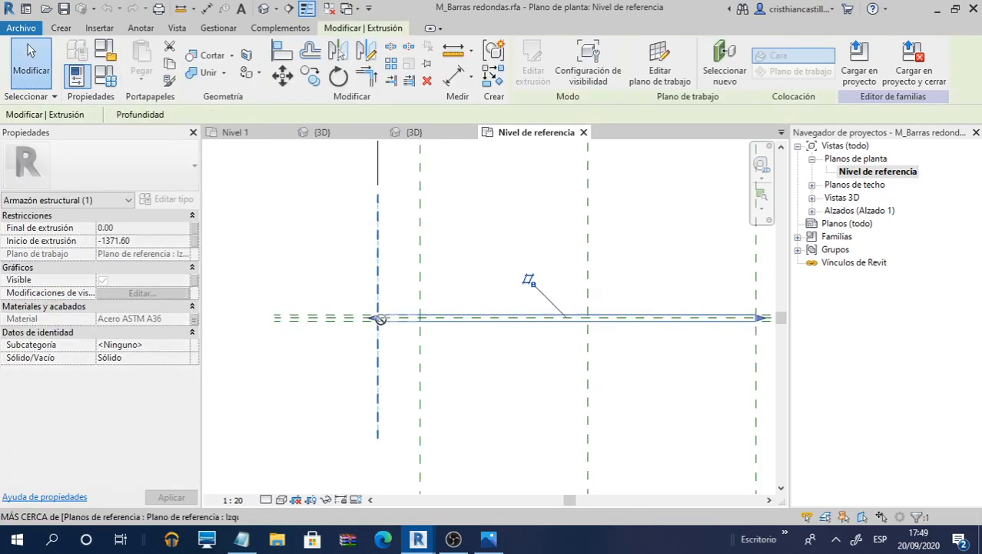
left_click_drag(377, 321, 378, 319)
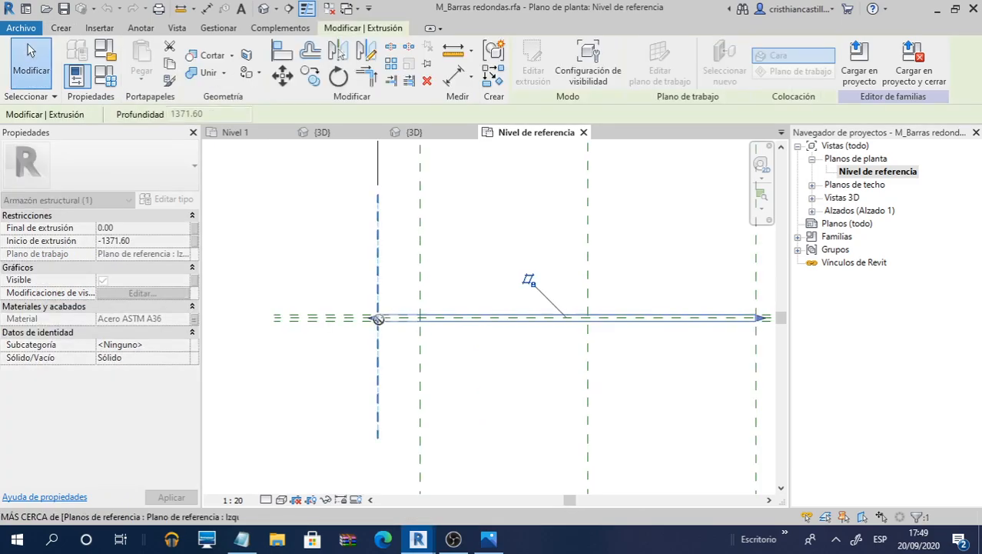
left_click_drag(378, 319, 377, 319)
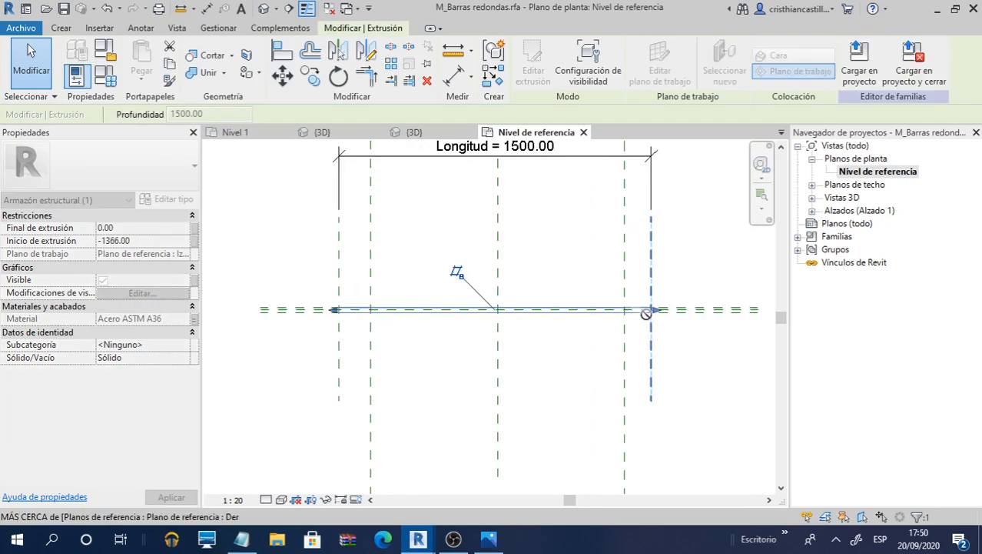
left_click_drag(648, 309, 645, 317)
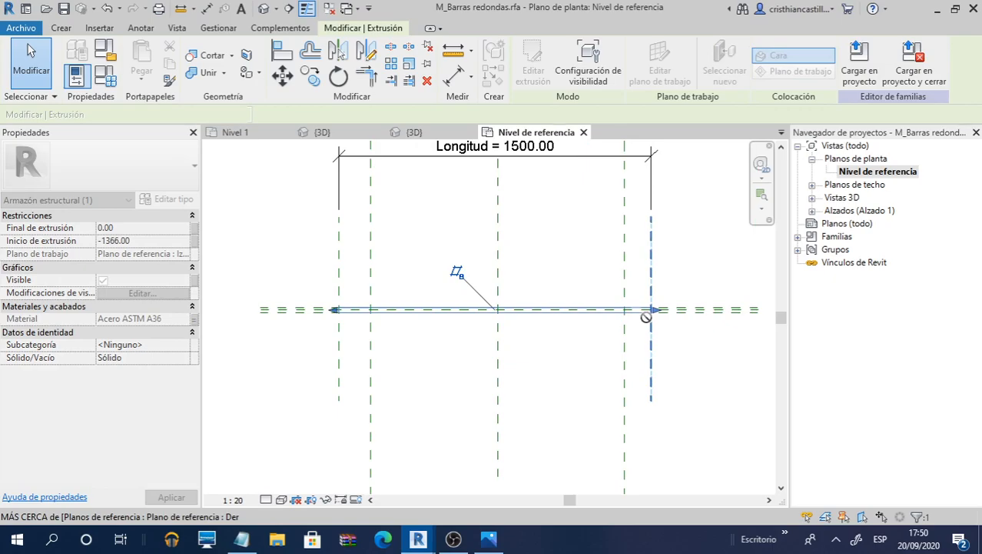
Delete the two inner member-end reference planes and load the family into the project without saving, overwriting the existing version
left_click(622, 432)
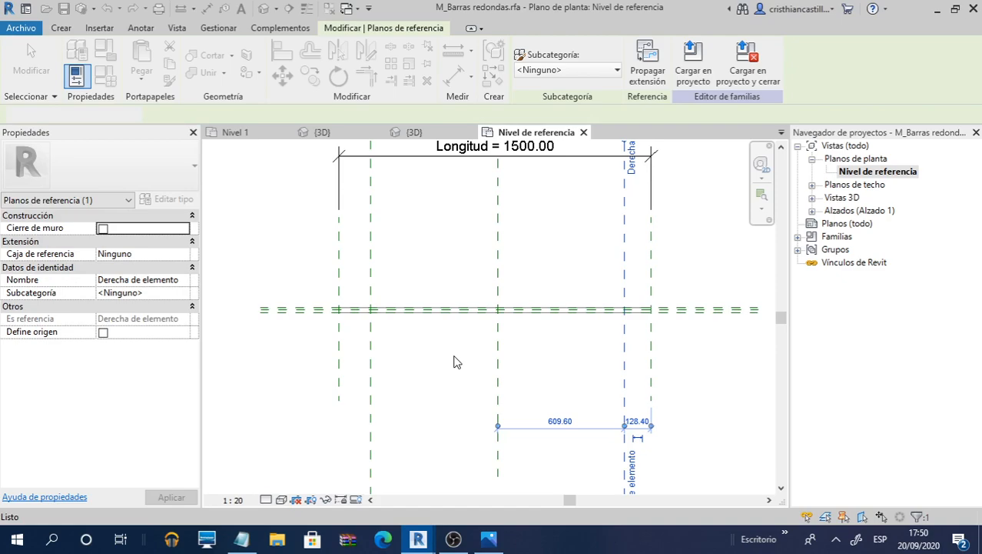
key("Delete")
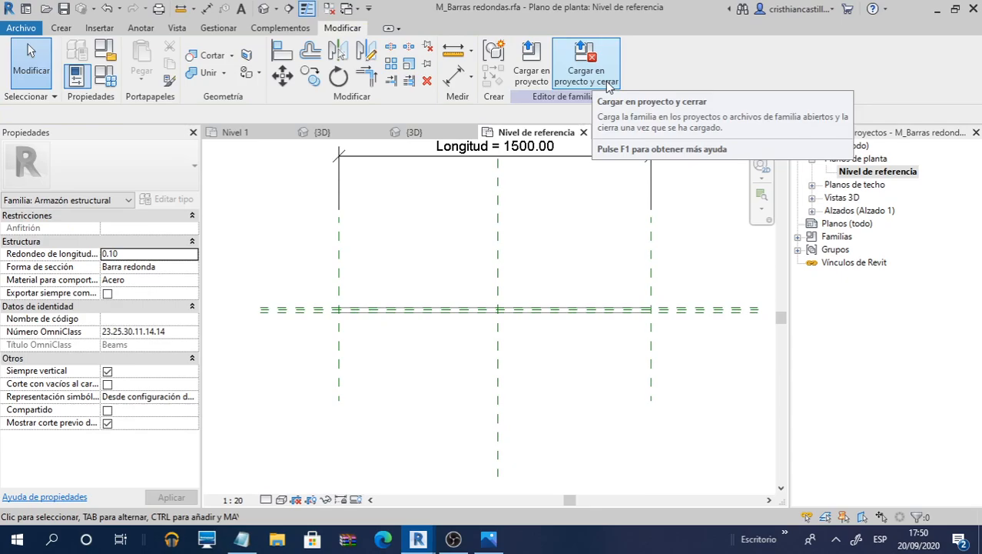
left_click(586, 75)
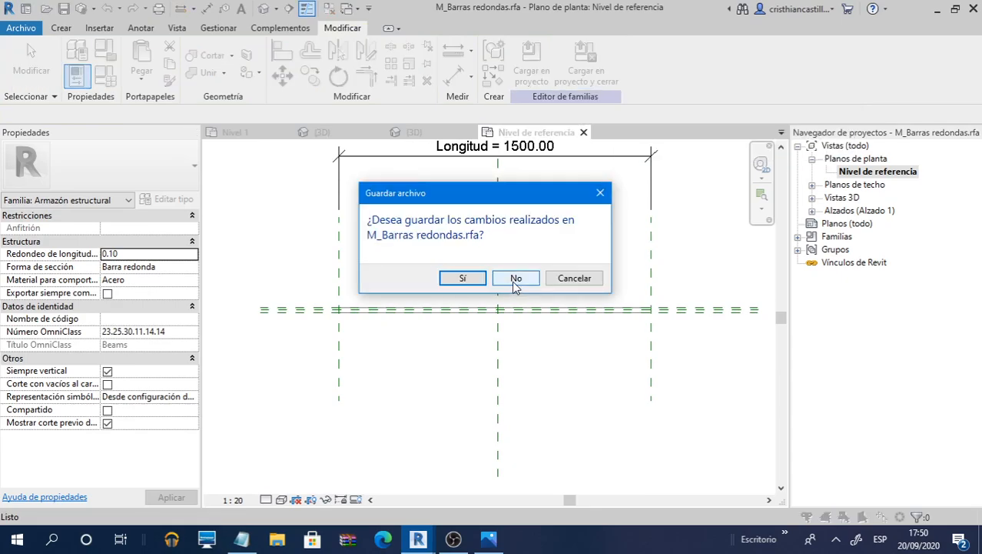
left_click(515, 279)
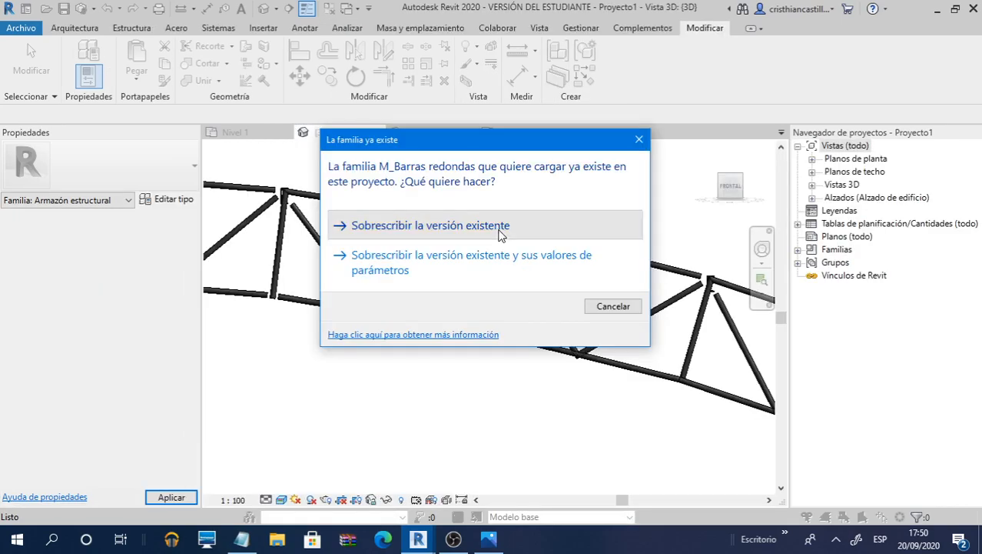
left_click(500, 228)
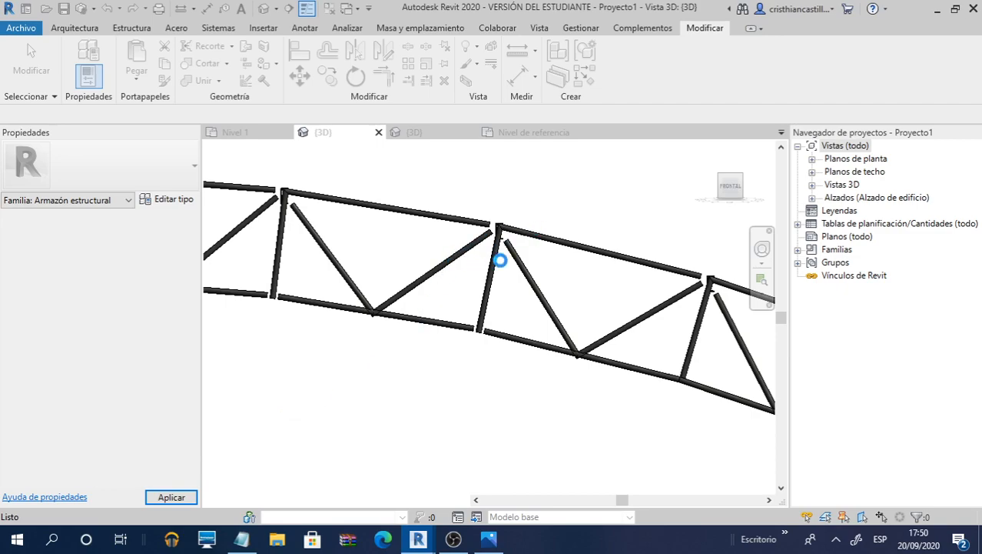
Examine the joints of the round-bar truss members in the 3D view from the front and at an angle
scroll(501, 266, "down", 3)
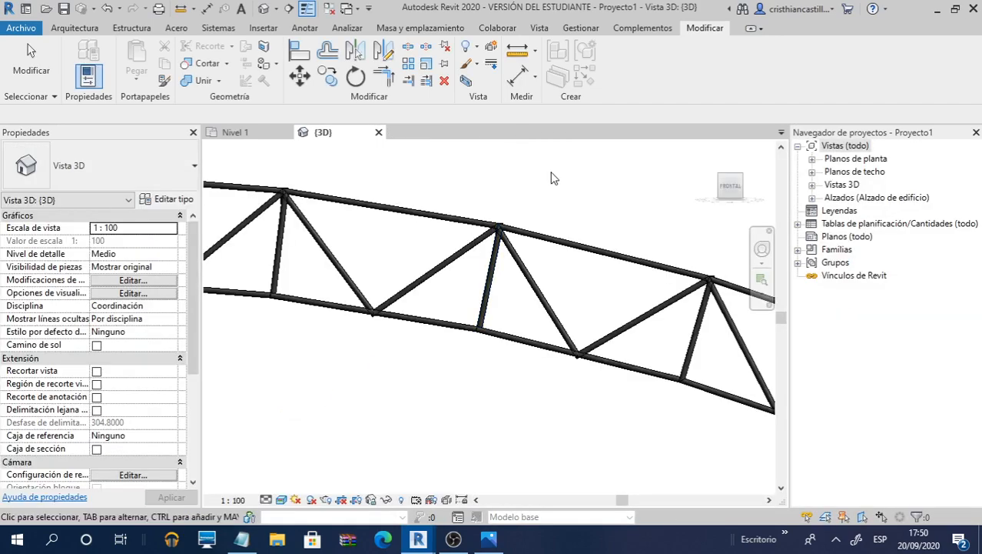
scroll(502, 277, "down", 4)
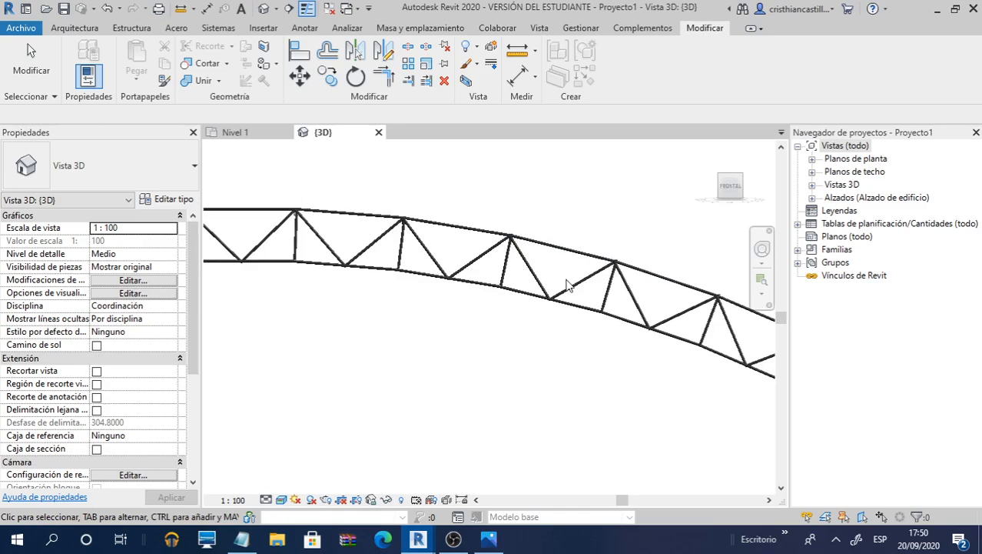
middle_click_drag(499, 338, 603, 328, "shift")
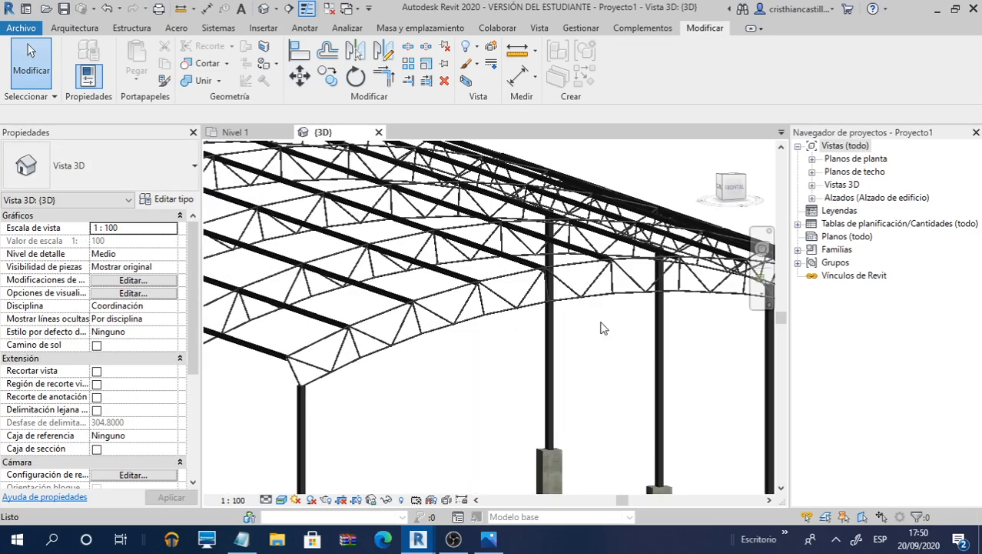
scroll(603, 328, "up", 5)
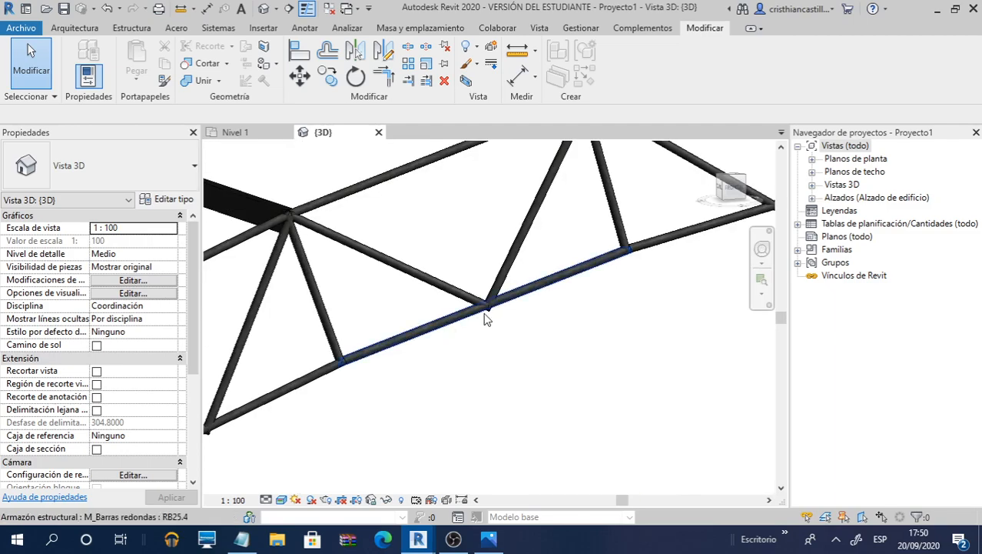
scroll(486, 317, "up", 2)
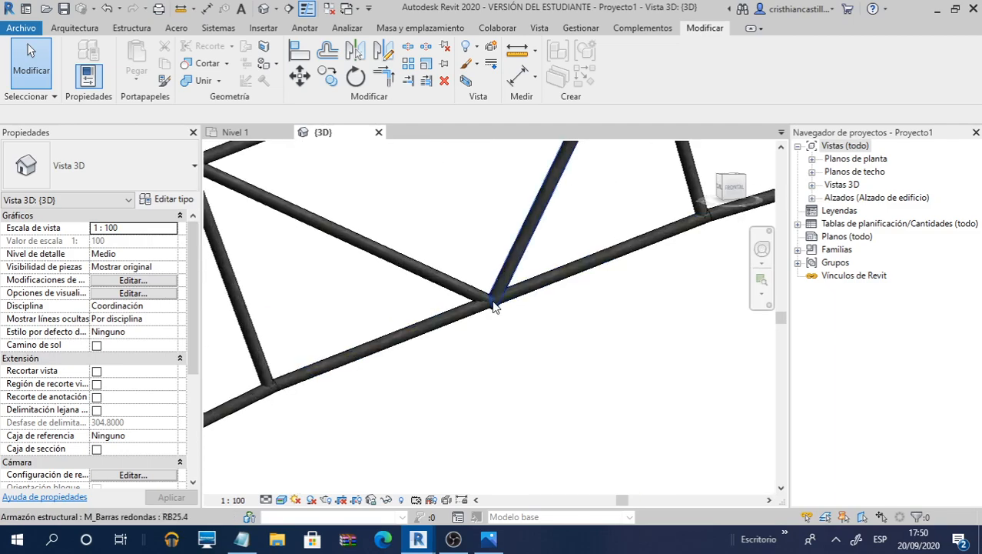
scroll(495, 306, "down", 5)
middle_click_drag(484, 307, 401, 280, "shift")
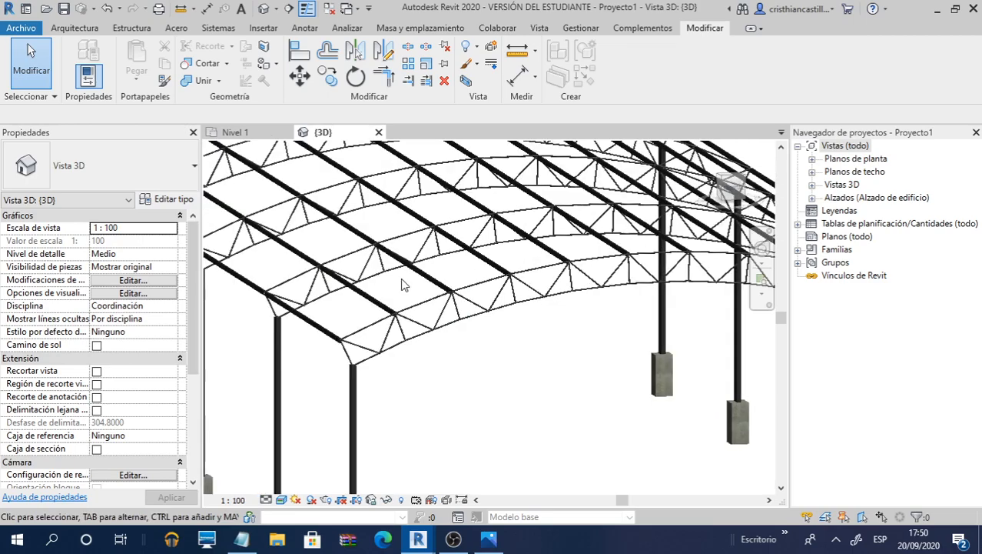
Select all C75X5.2 purlins of the roof from one of them, examine them across the structure, and clear the selection
scroll(335, 203, "up", 5)
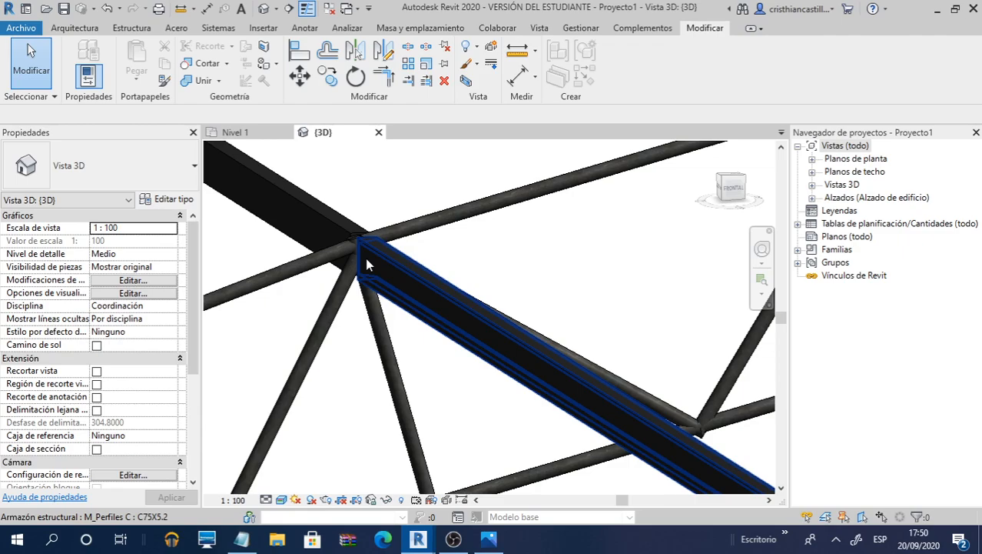
scroll(366, 264, "down", 5)
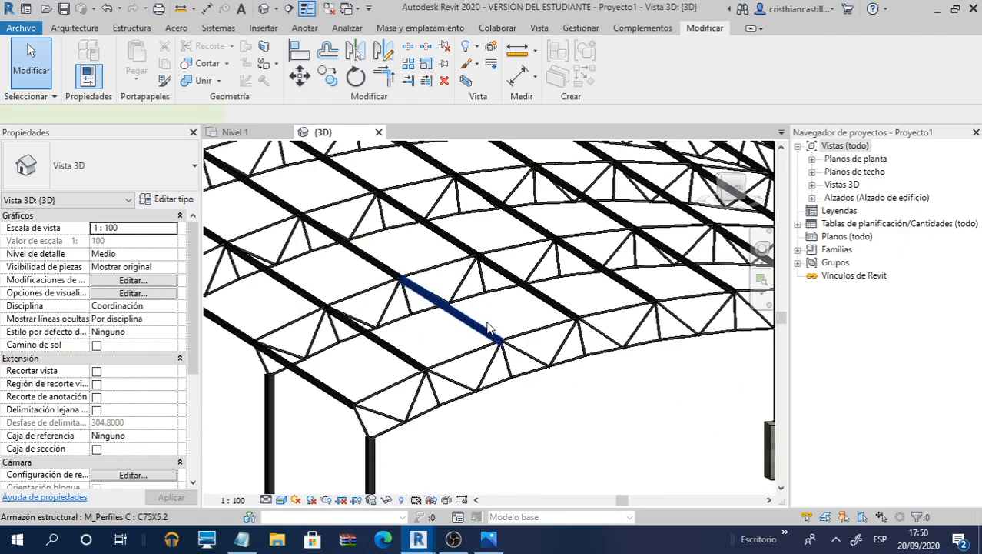
left_click(487, 327)
scroll(492, 323, "up", 5)
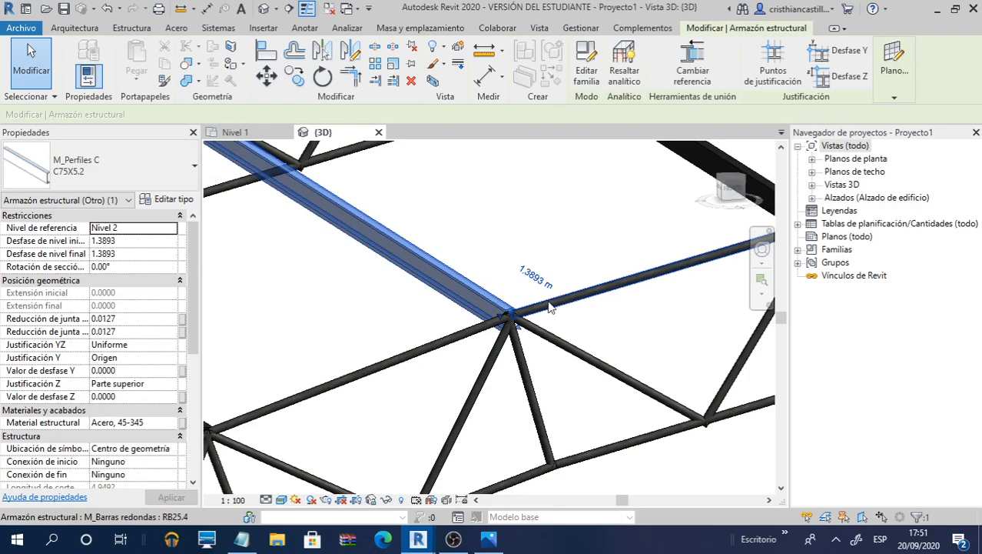
key("s")
key("a")
scroll(526, 275, "down", 5)
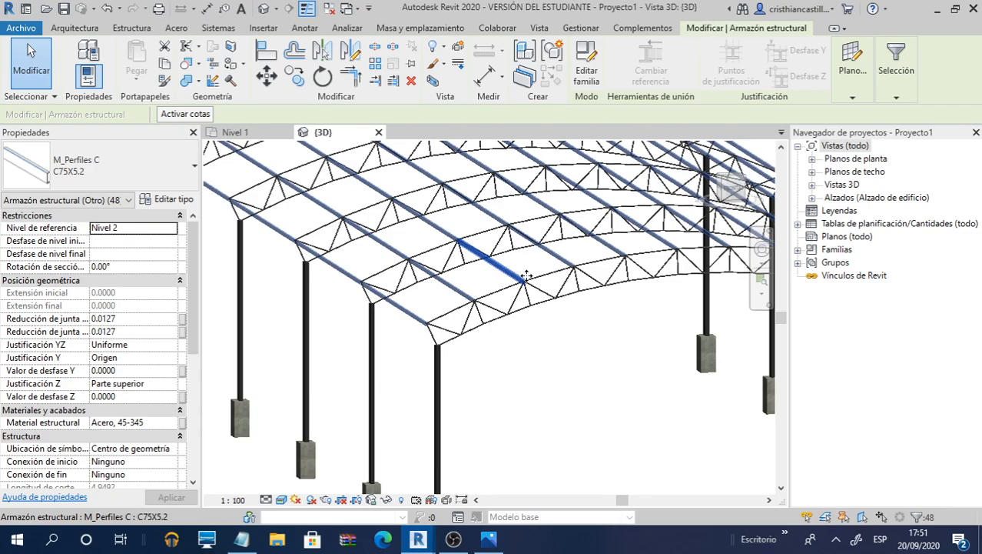
scroll(526, 276, "down", 4)
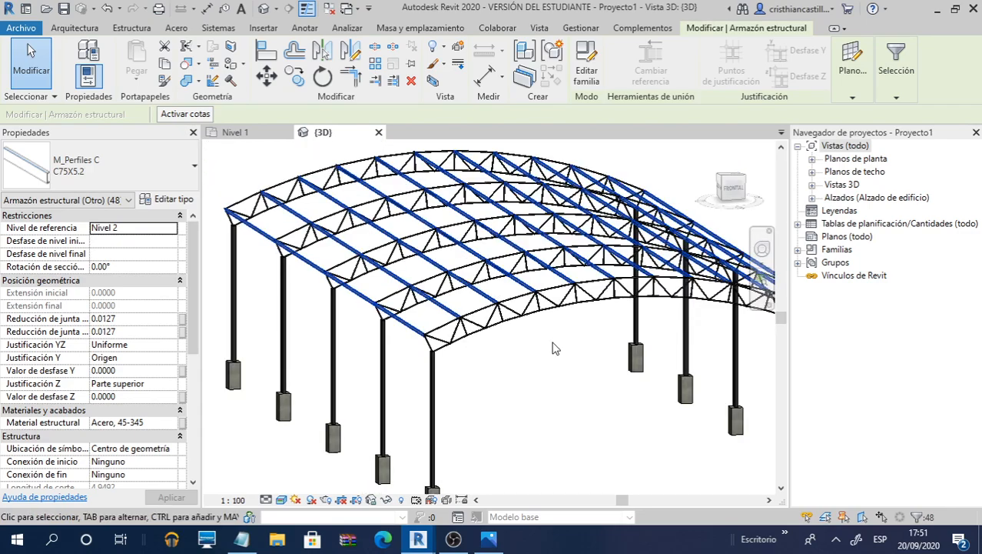
left_click(522, 401)
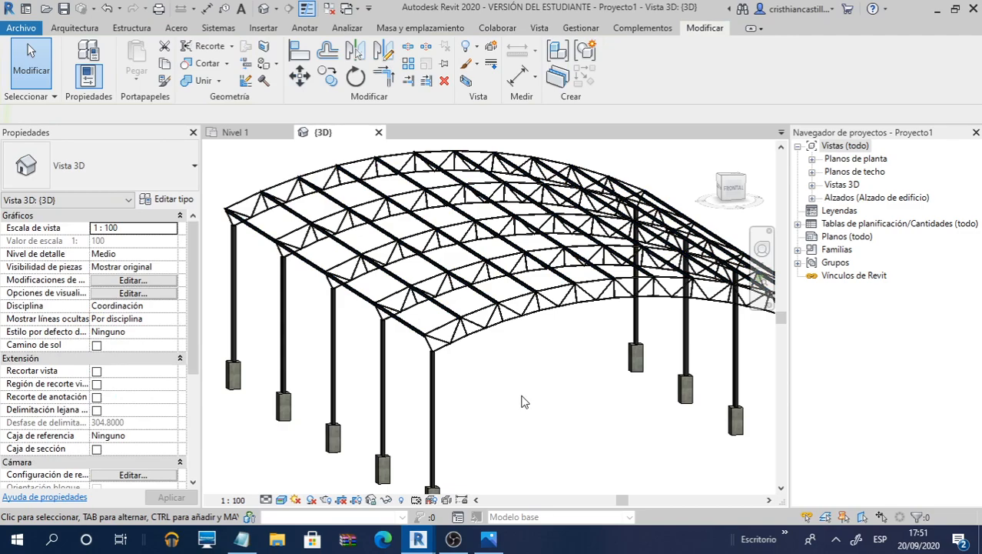
Examine the complete roof structure at an angle and the web members of the front truss up close
mouse_move(418, 538)
scroll(503, 289, "down", 1)
middle_click_drag(504, 288, 457, 281)
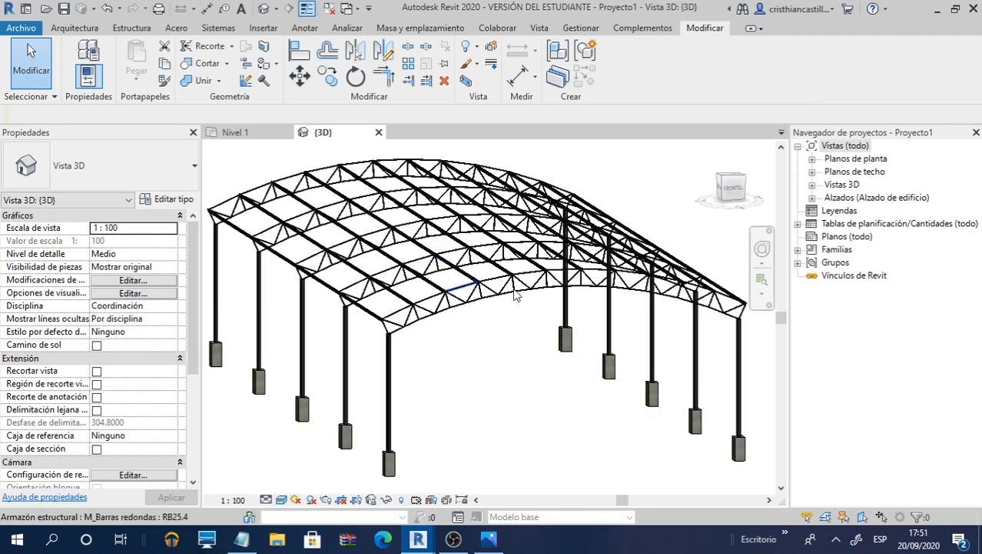
scroll(516, 296, "up", 2)
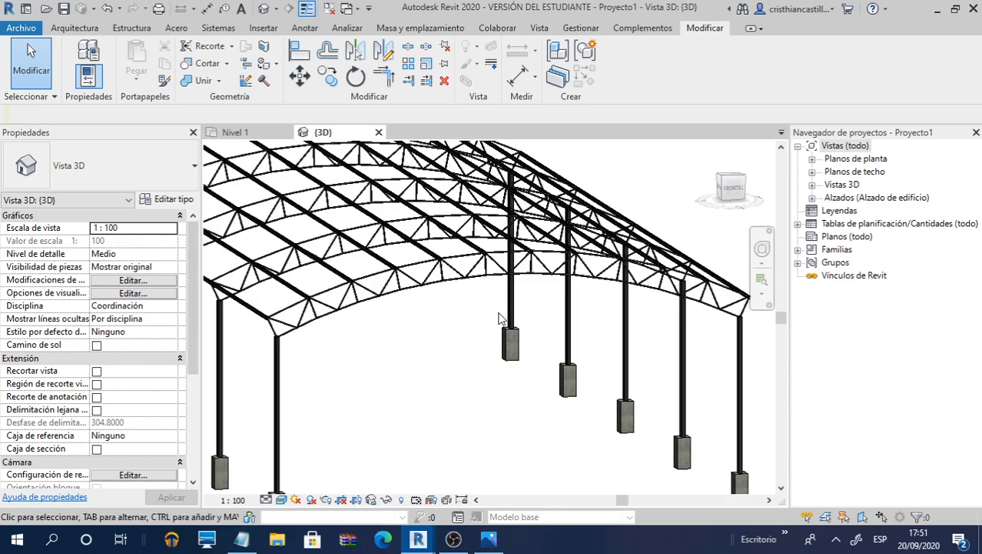
middle_click_drag(499, 318, 566, 260, "shift")
scroll(567, 259, "up", 1)
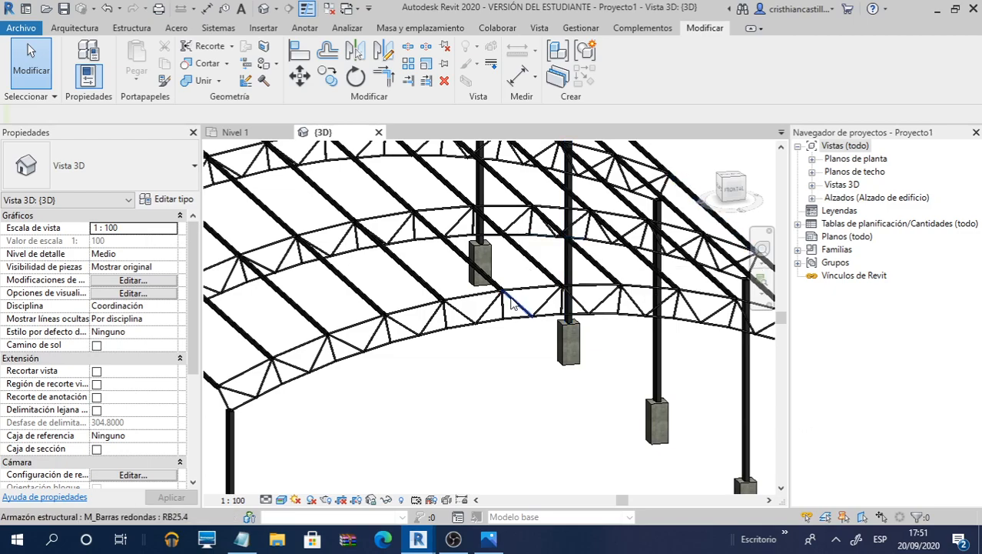
scroll(508, 304, "up", 5)
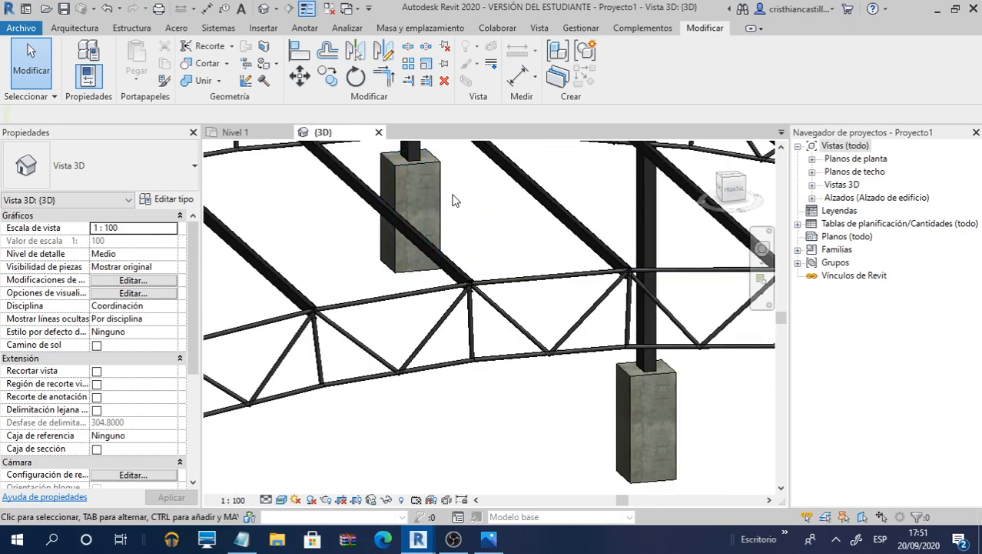
scroll(530, 338, "up", 4)
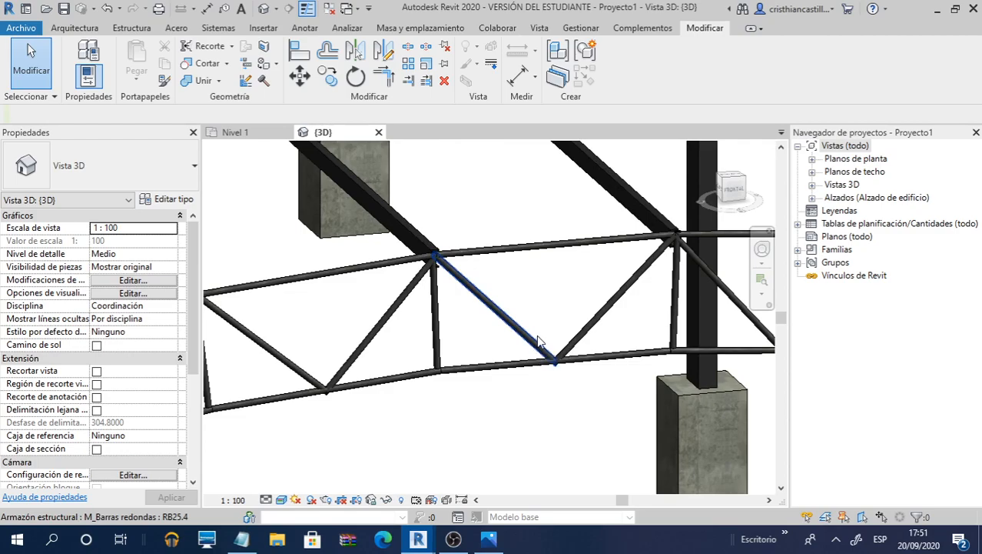
Check the length and volume properties of the front truss's RB25.4 diagonal, vertical and chord members
left_click(522, 339)
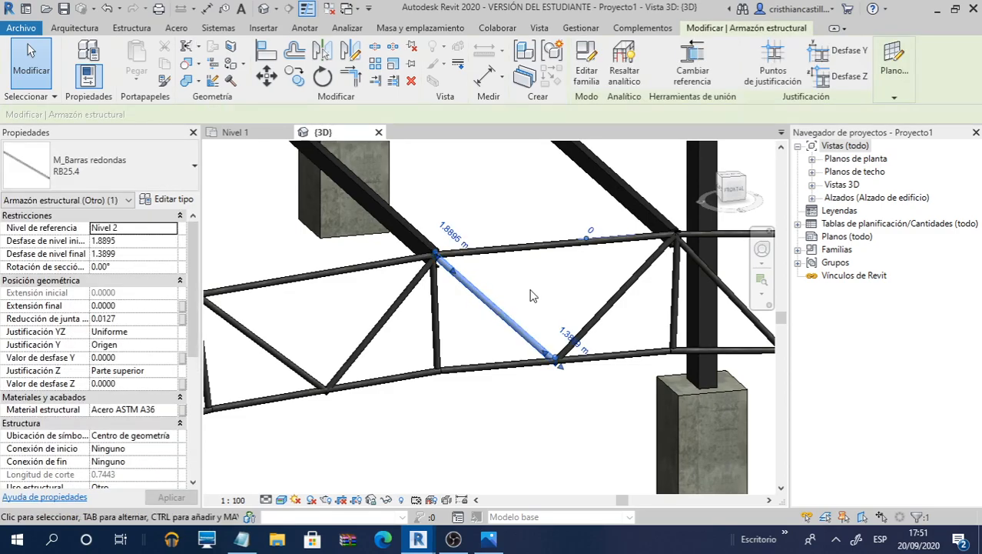
scroll(30, 324, "down", 3)
scroll(29, 325, "down", 4)
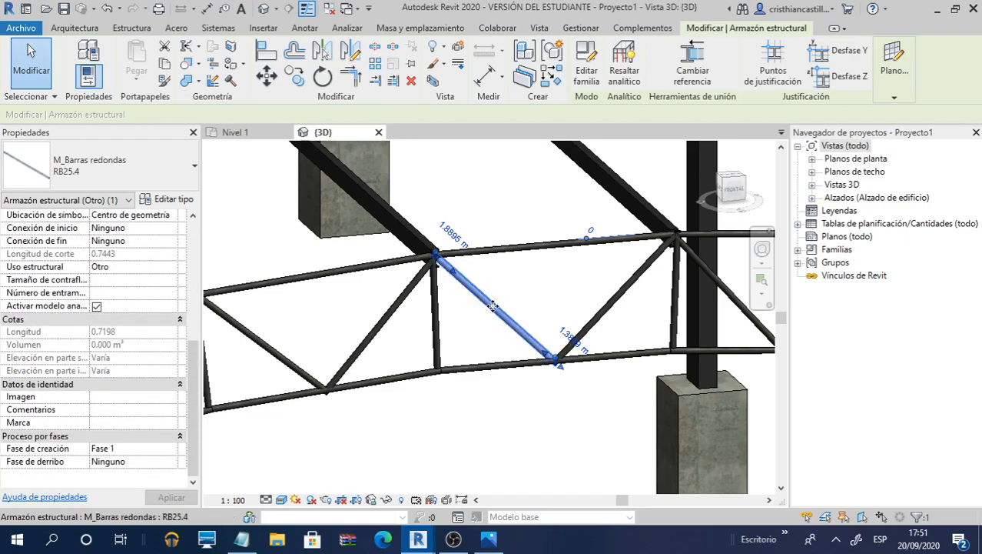
left_click(442, 324)
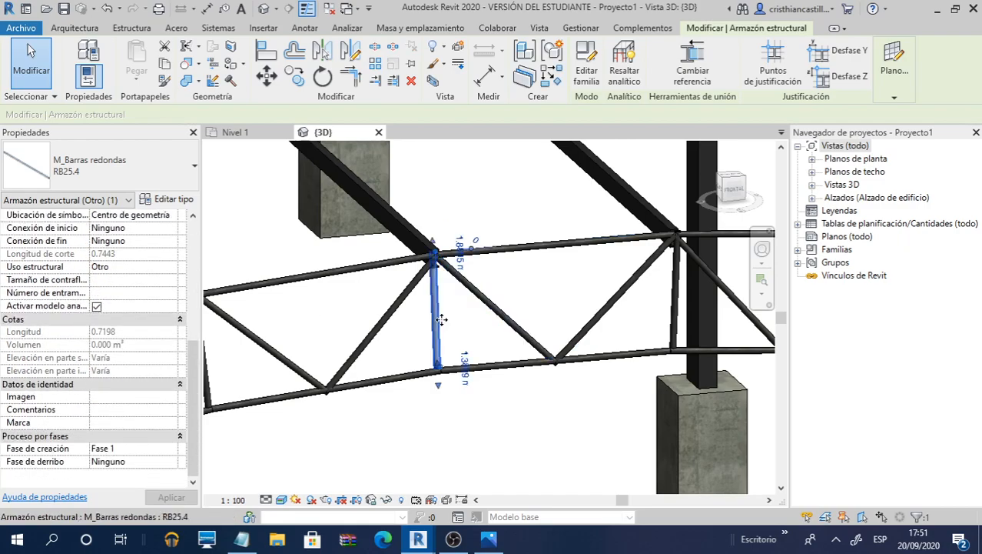
left_click(579, 250)
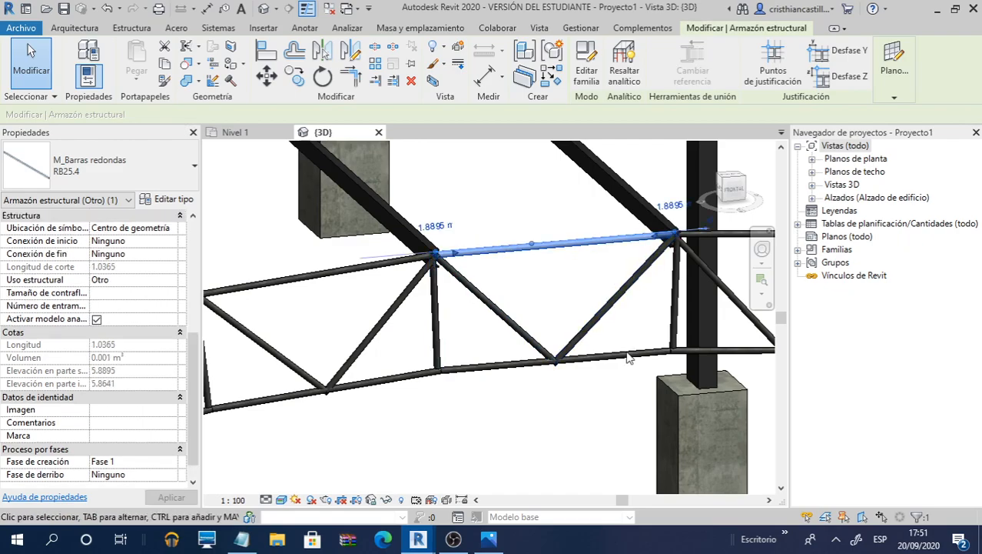
left_click(566, 413)
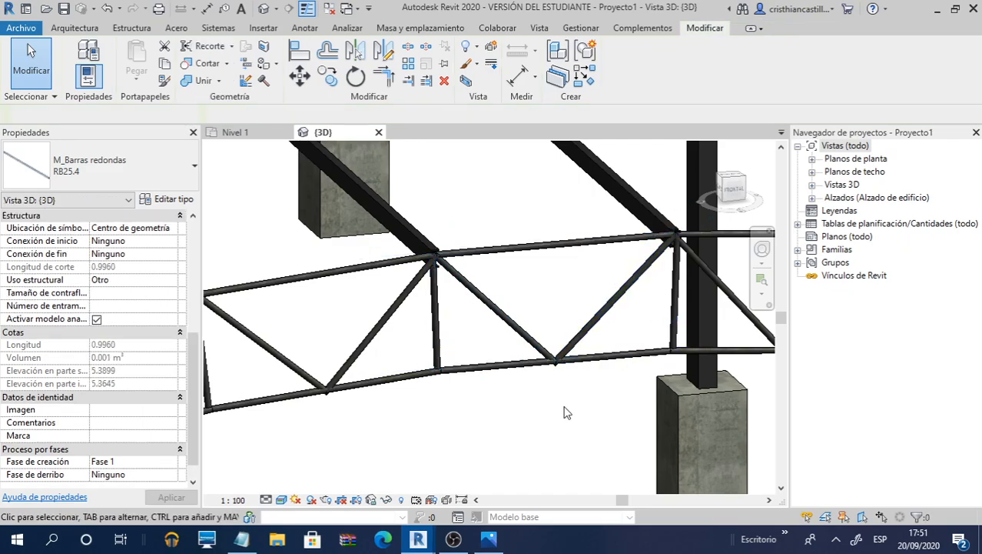
Check the properties of a C75X5.2 purlin, a concrete pedestal and the steel column above it
left_click(380, 202)
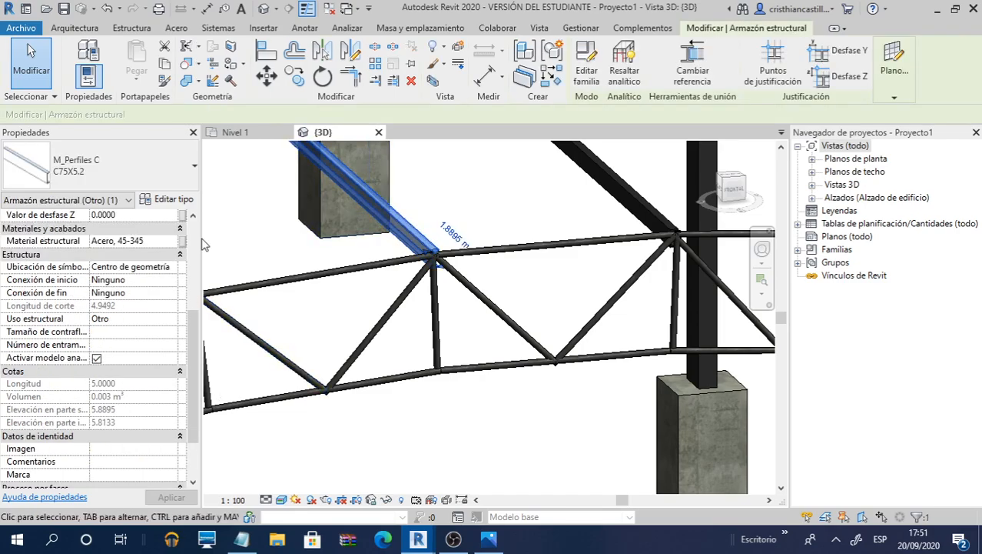
scroll(592, 322, "down", 2)
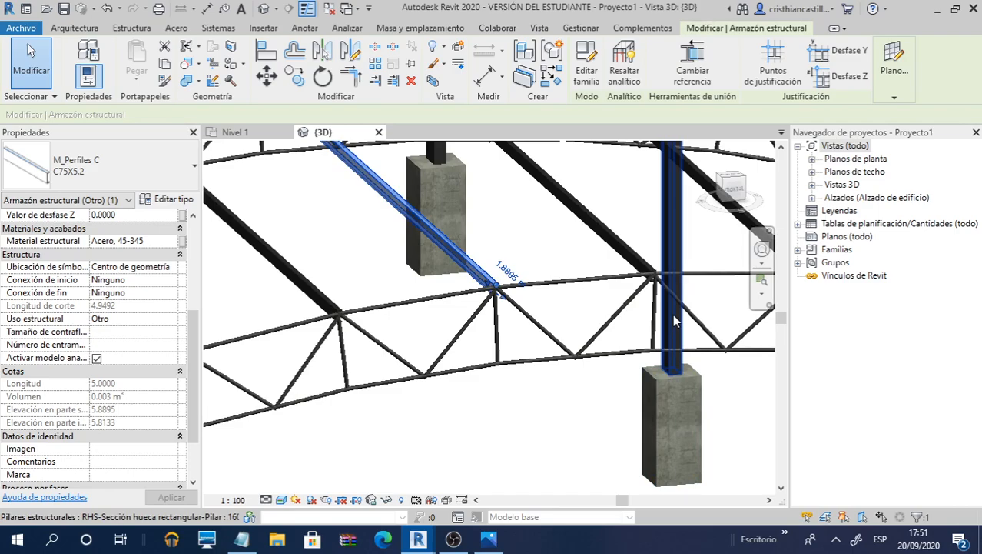
scroll(675, 308, "down", 1)
left_click(695, 440)
left_click(696, 385)
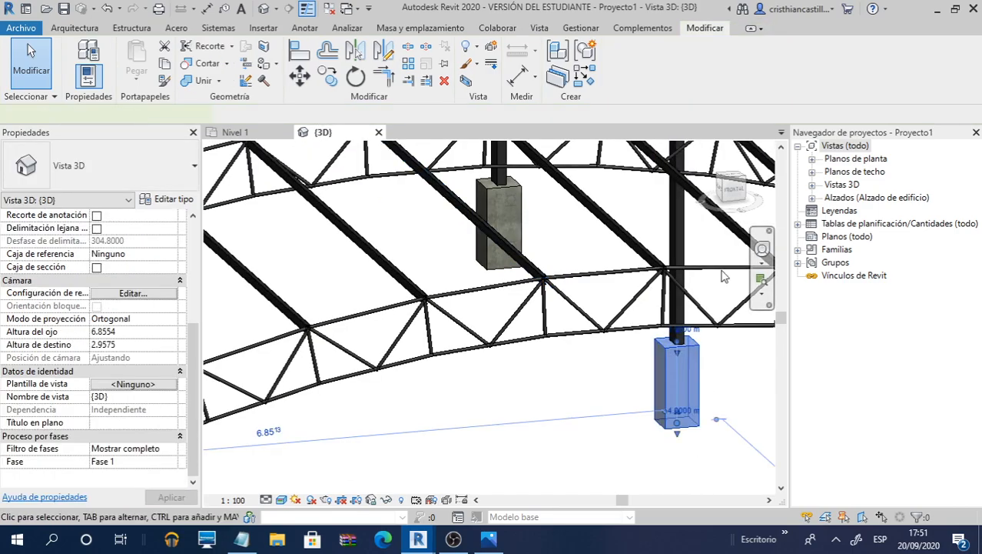
left_click(677, 288)
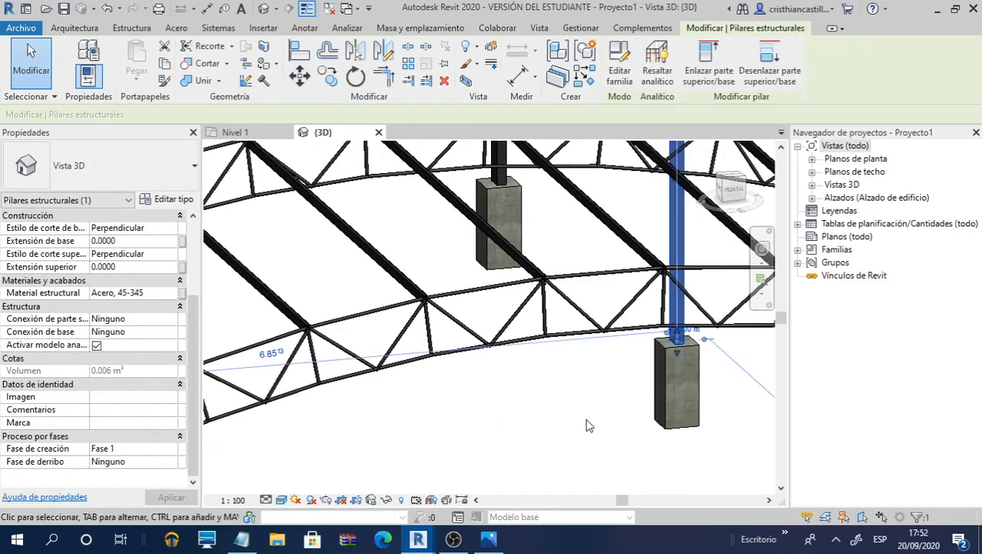
left_click(589, 423)
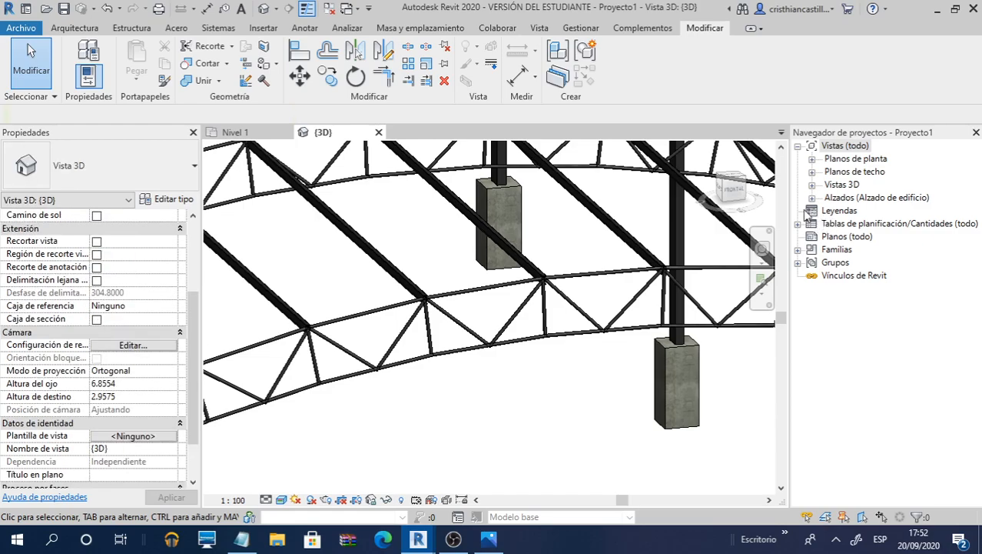
Create a new building-component schedule (Tabla de planificación/Cantidades) for the Armazón estructural category
left_click(543, 29)
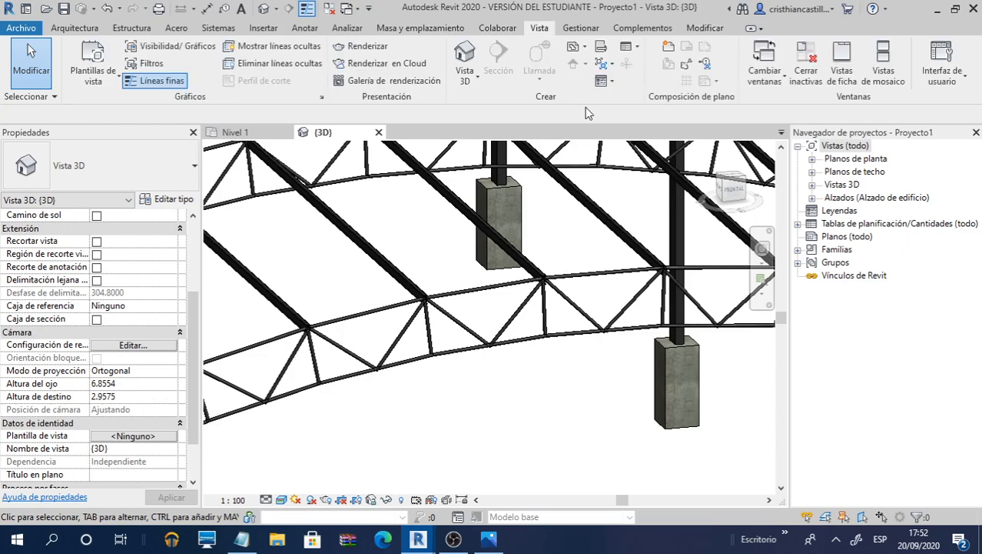
left_click(637, 47)
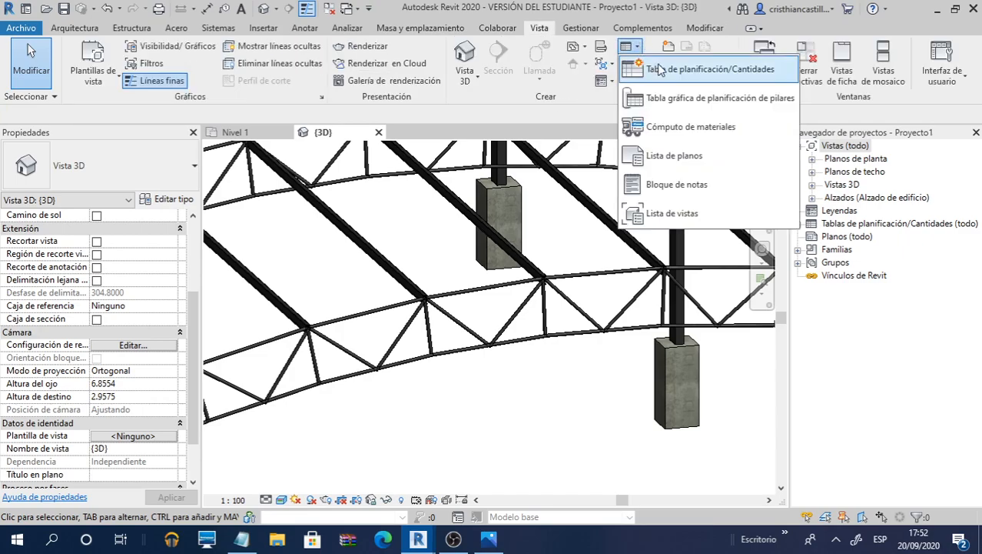
left_click(659, 70)
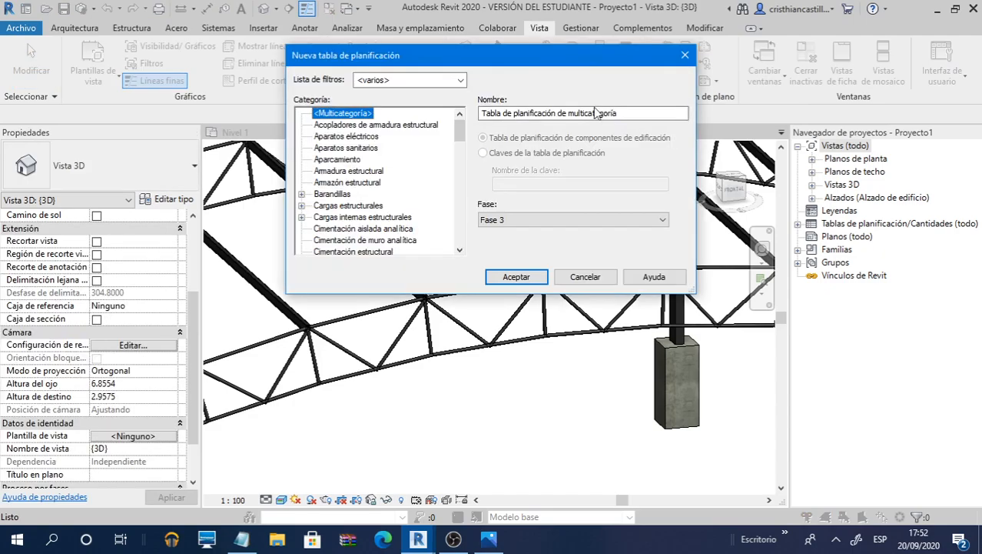
left_click(336, 183)
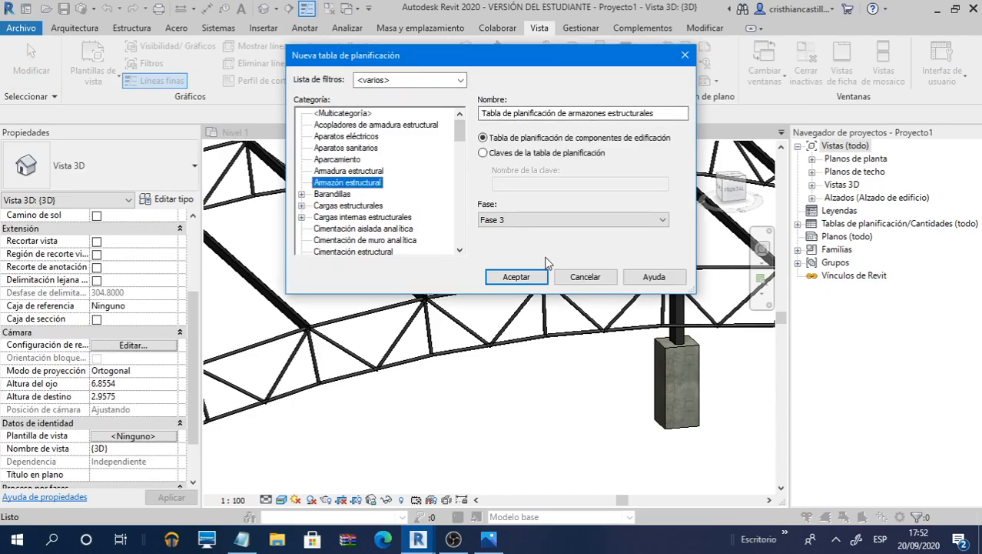
left_click(525, 281)
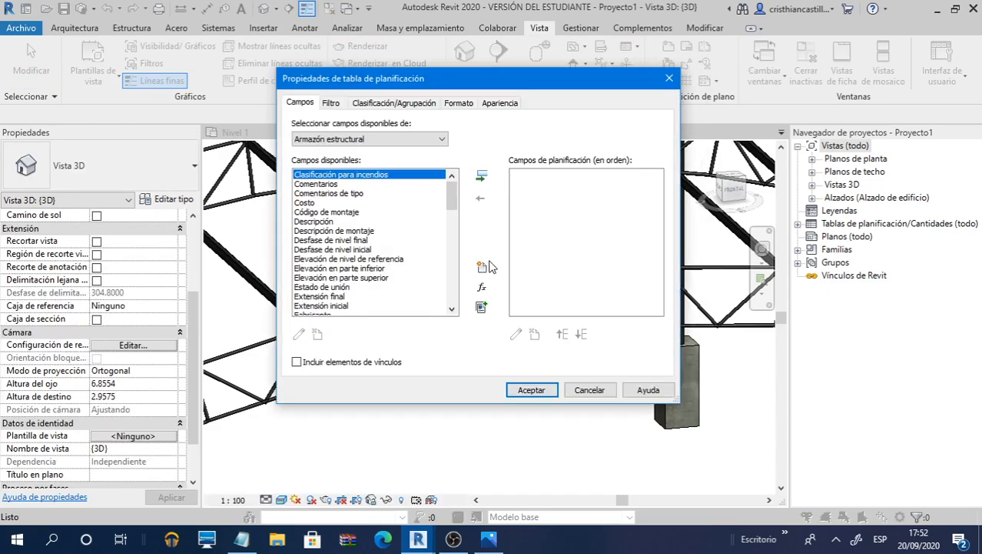
Add the Familia and Tipo fields to the structural framing schedule
left_click(396, 215)
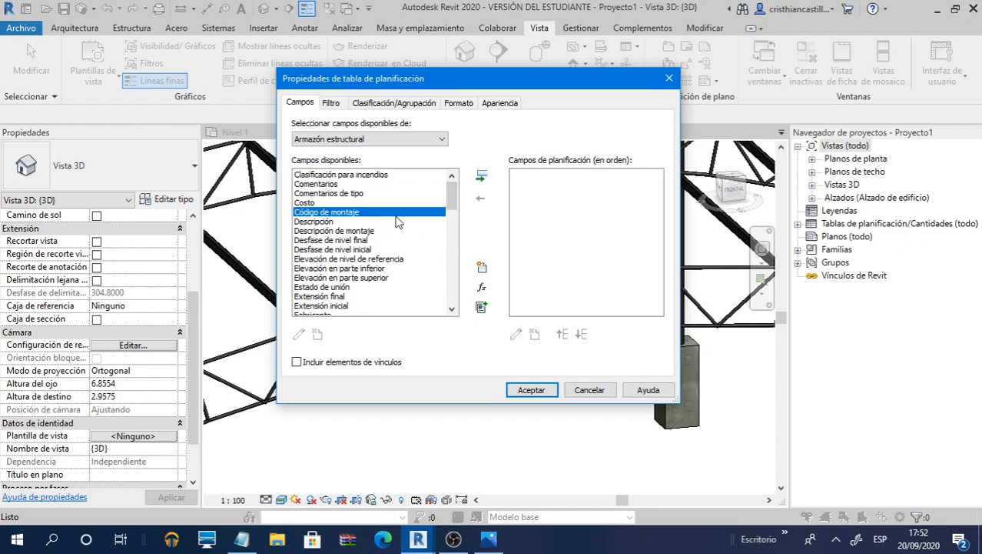
key("f")
key("f")
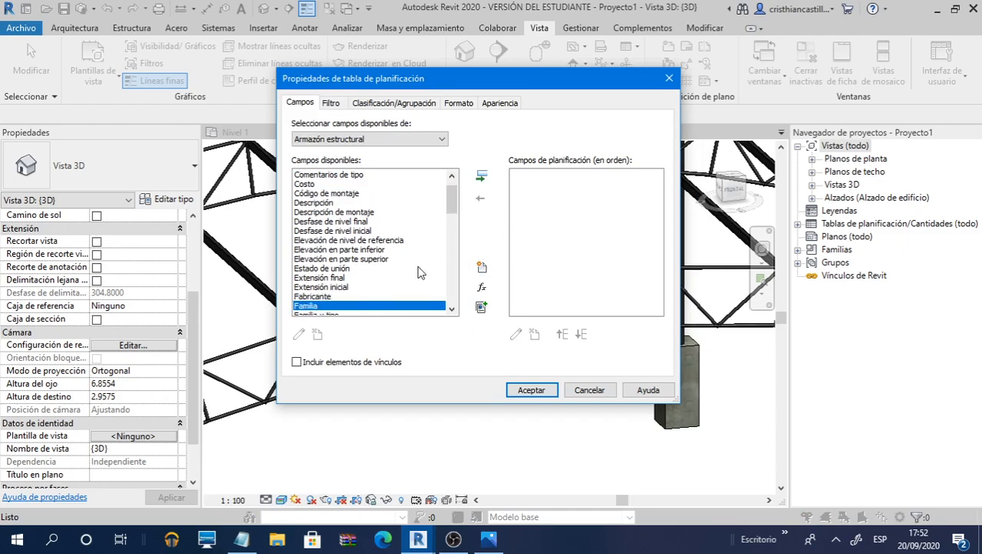
left_click(482, 176)
left_click(348, 214)
key("t")
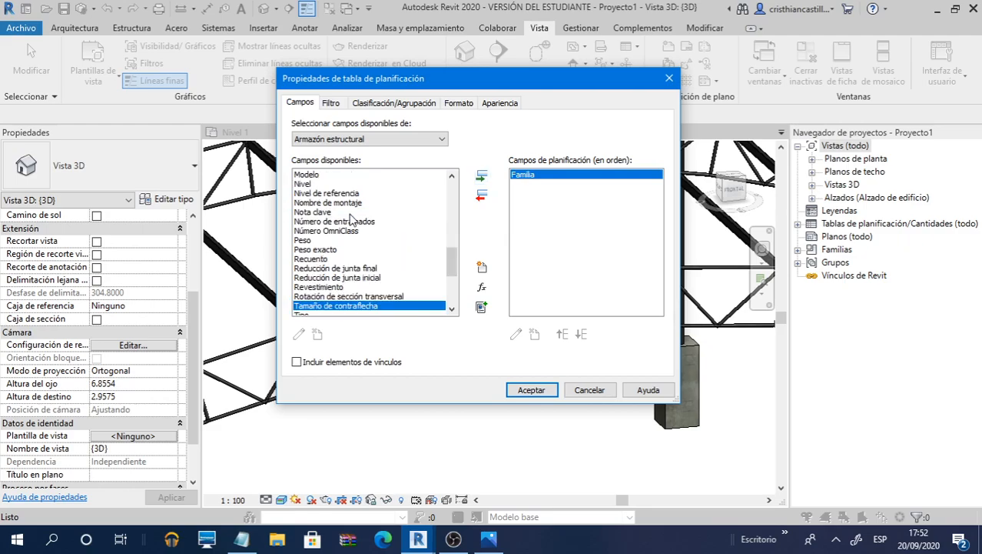
key("t")
left_click(481, 176)
Add Longitud as the schedule's third field and generate the table, returning to the 3D view
left_click(382, 222)
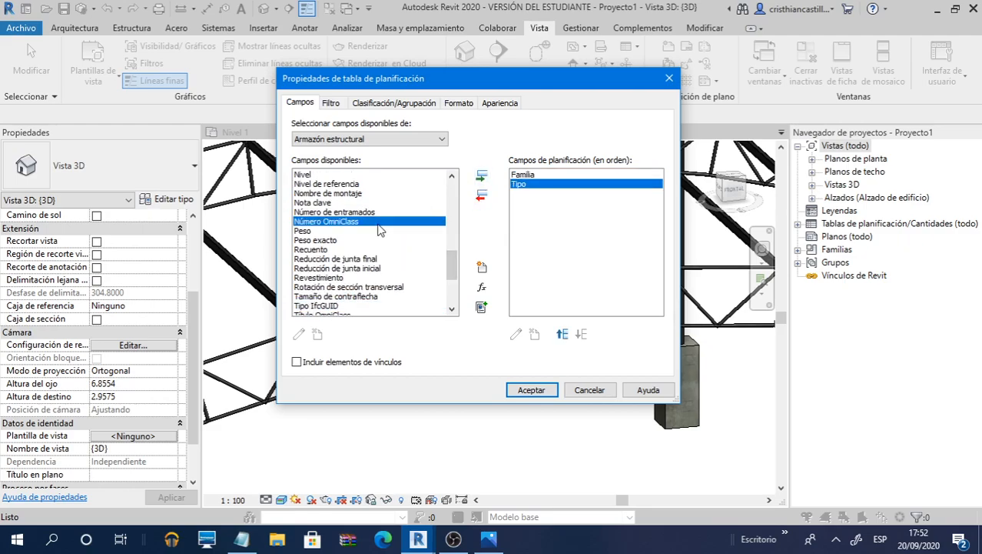
scroll(387, 223, "down", 3)
scroll(387, 223, "down", 1)
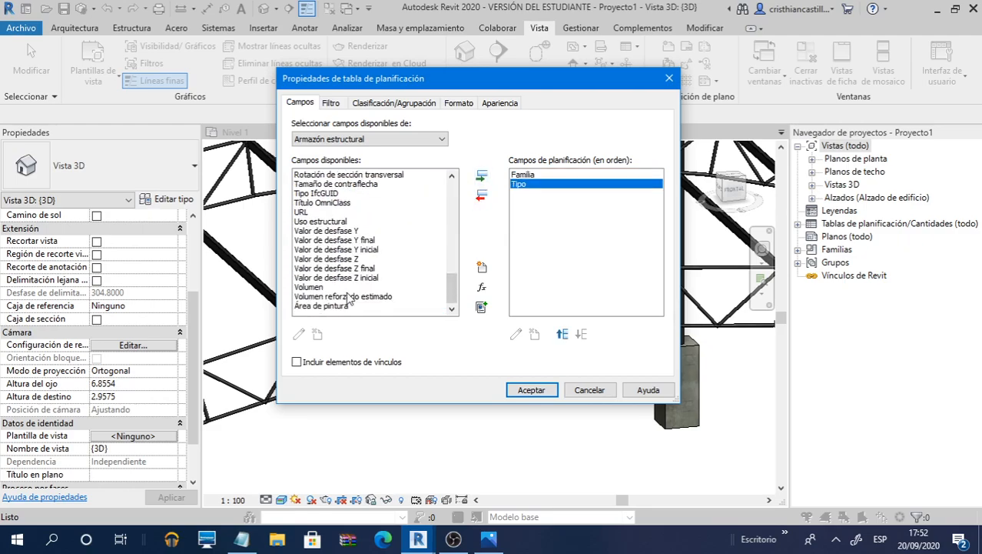
left_click(349, 288)
key("l")
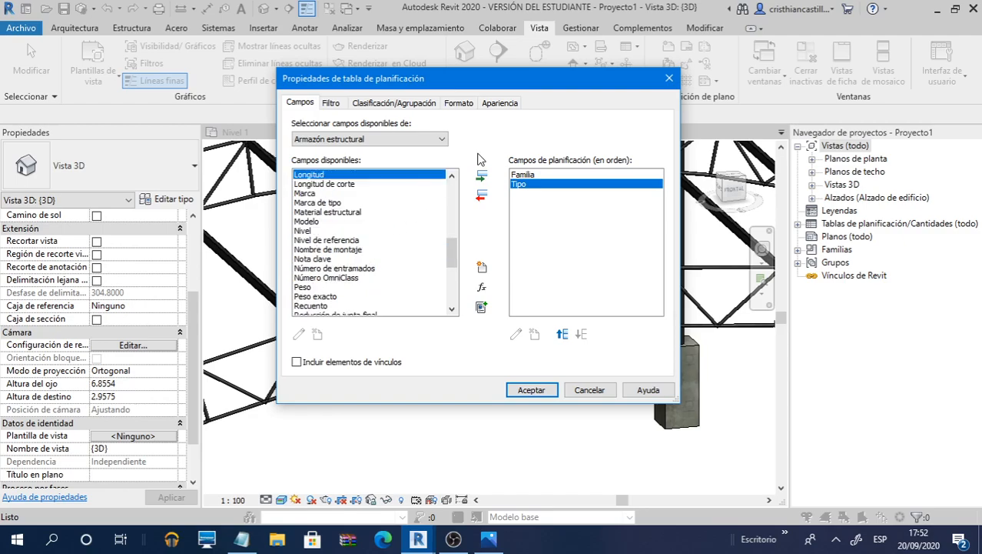
left_click(481, 176)
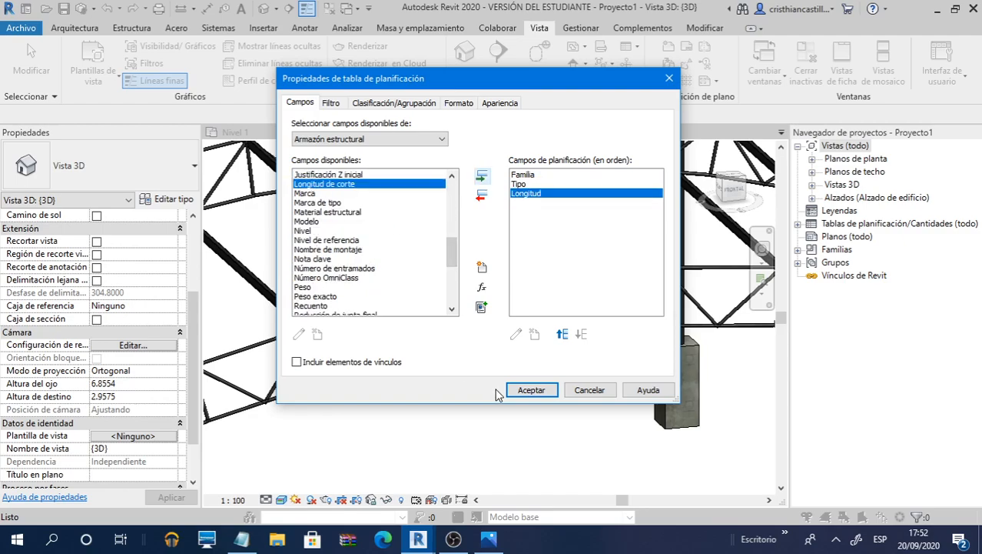
left_click(527, 391)
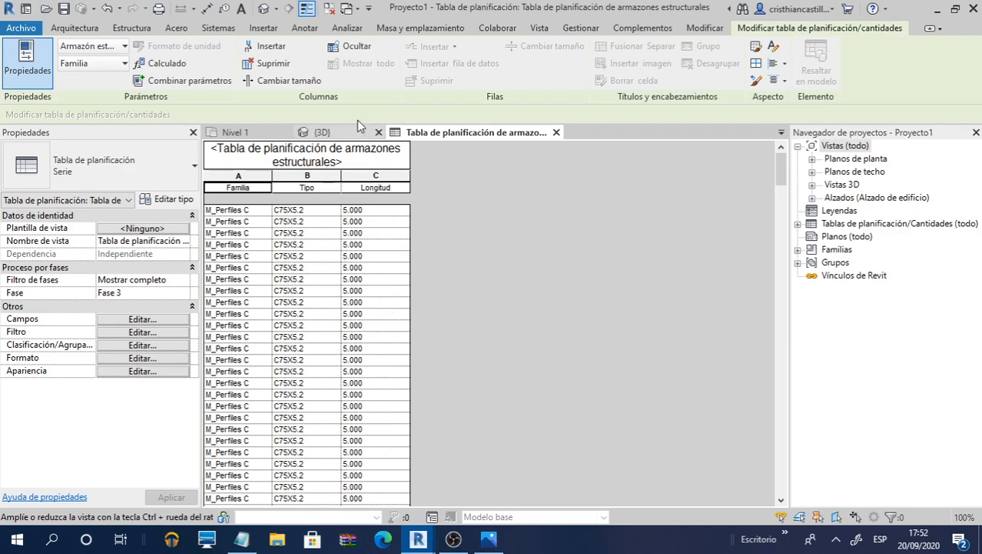
left_click(321, 132)
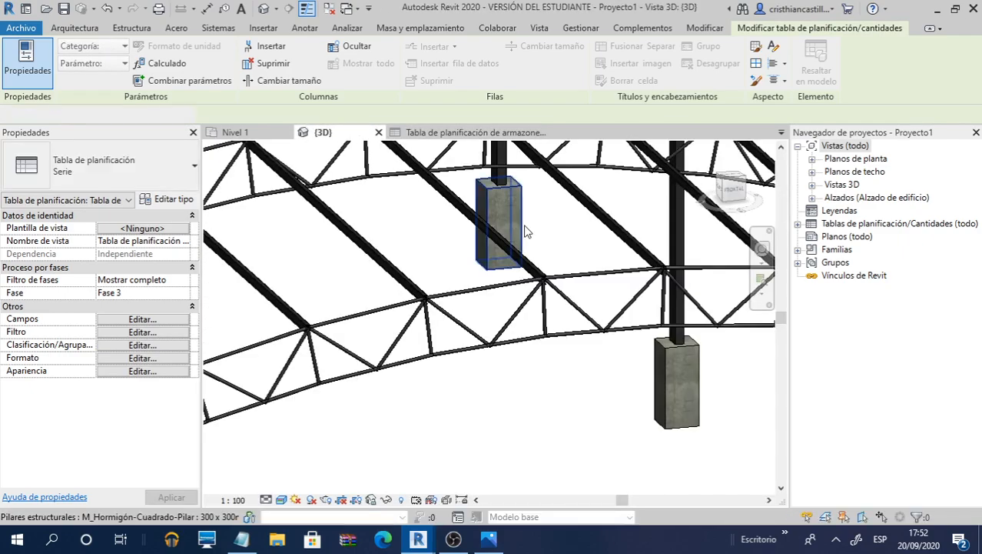
Select a diagonal round bar of the front truss and review its instance properties down to the identity data
scroll(572, 360, "down", 1)
middle_click_drag(532, 394, 643, 306)
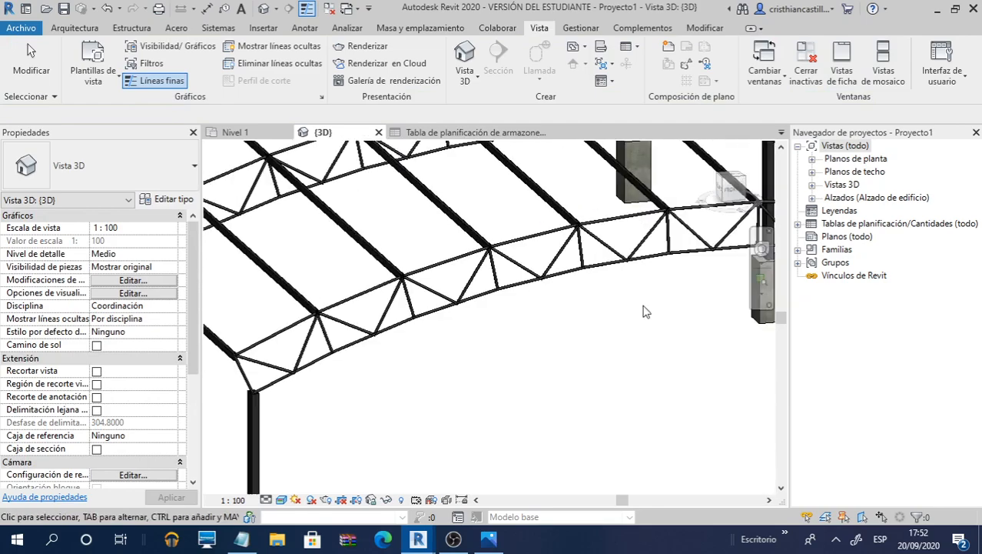
scroll(361, 354, "up", 3)
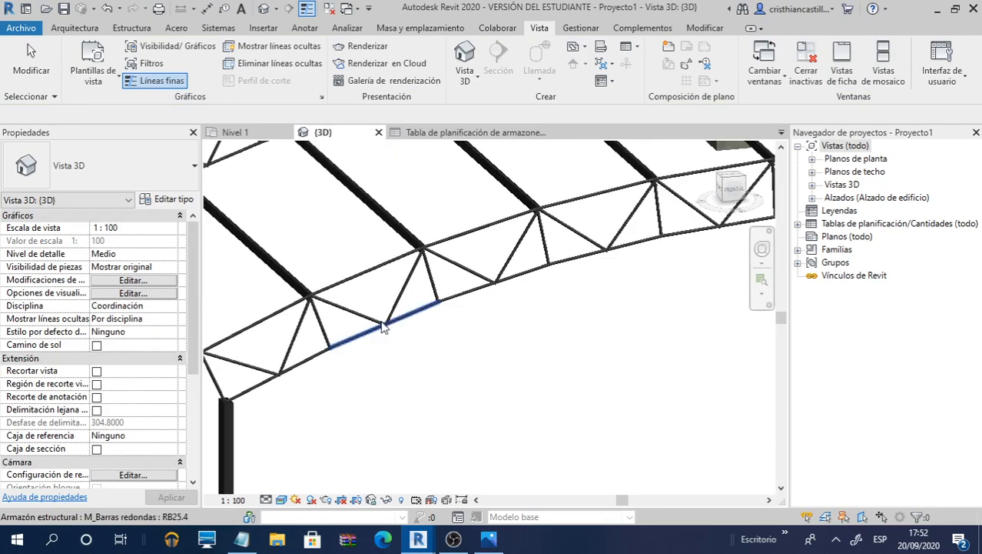
left_click(411, 291)
scroll(173, 319, "down", 5)
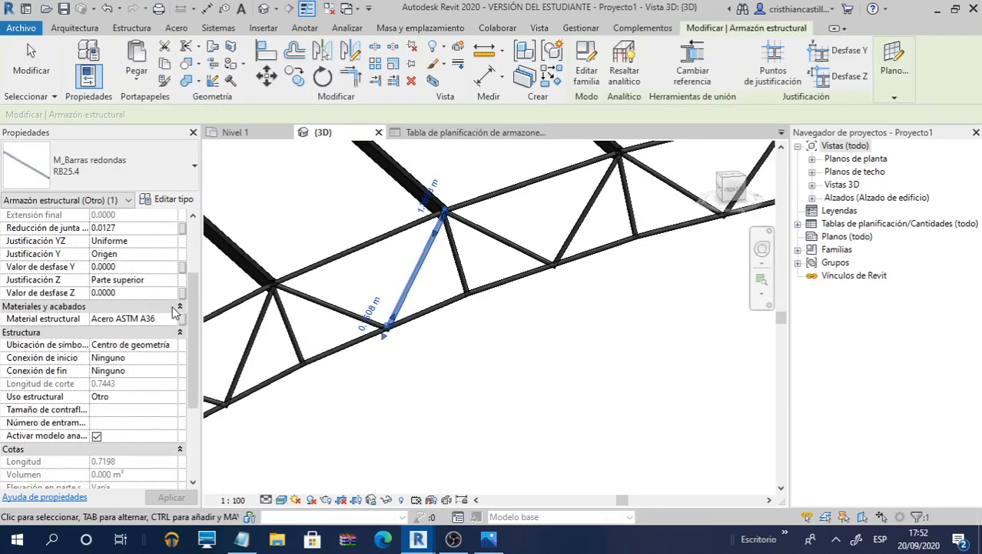
scroll(150, 361, "down", 3)
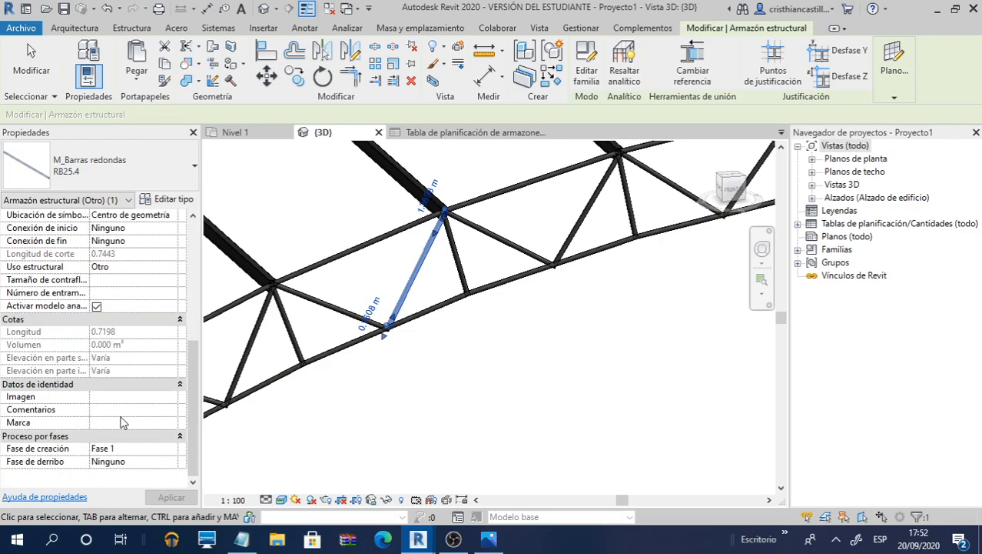
Try the comment "Diagonal" in the selected truss bar's Comentarios property and clear it again
left_click(134, 412)
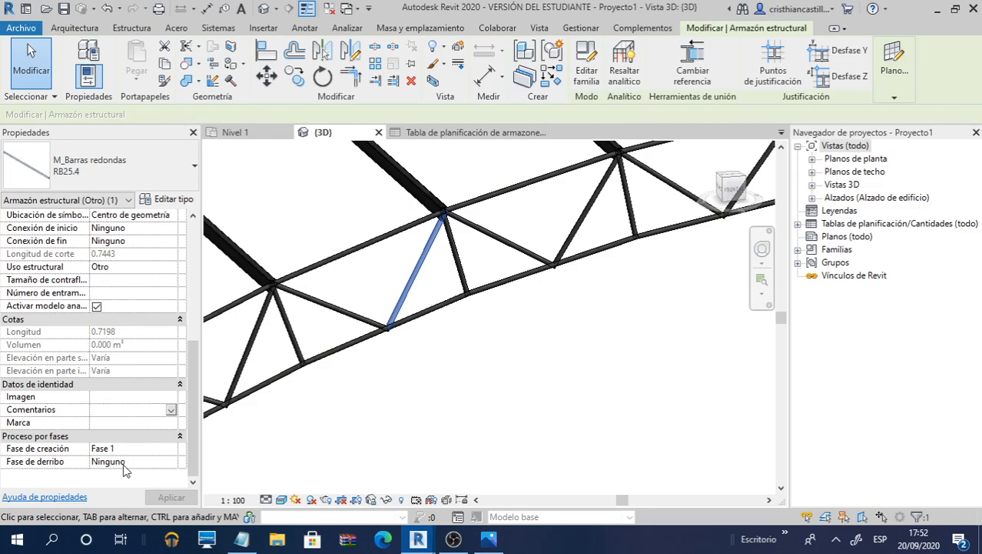
type("Di")
type("agon")
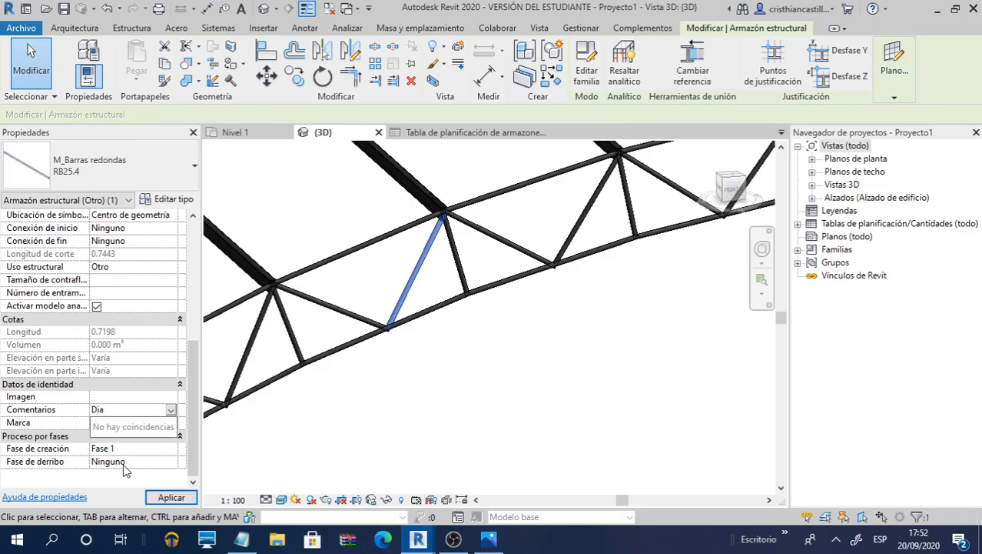
type("al")
key("BackSpace")
key("BackSpace")
key("BackSpace")
key("BackSpace")
key("BackSpace")
key("BackSpace")
key("BackSpace")
key("BackSpace")
scroll(551, 362, "down", 2)
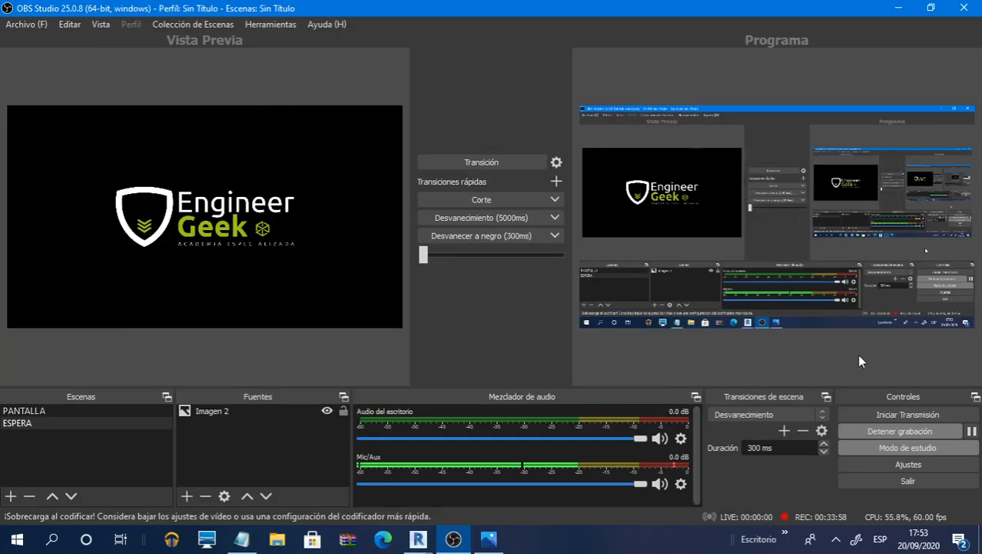
Return to Revit by minimizing OBS Studio and check individual diagonal bars near the truss end
left_click(897, 8)
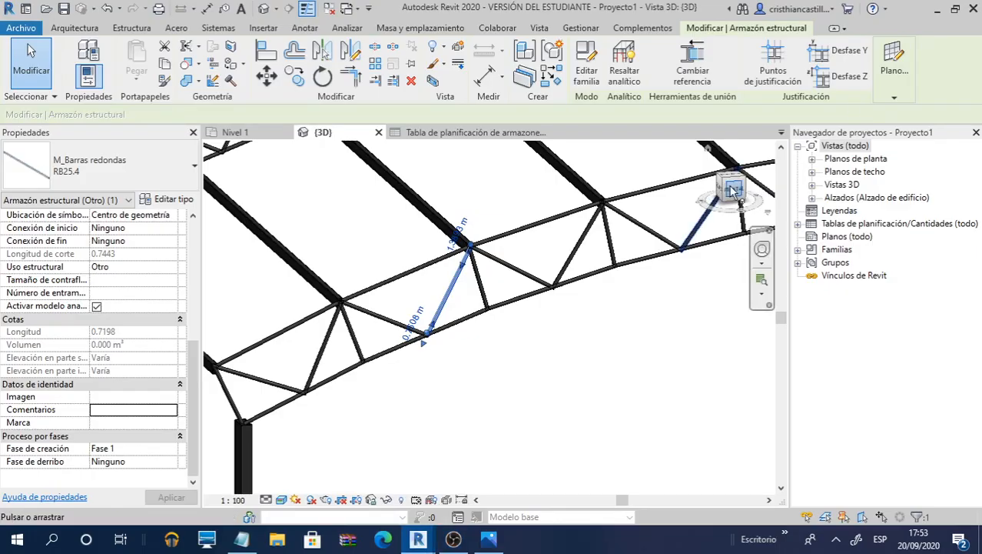
left_click(393, 321)
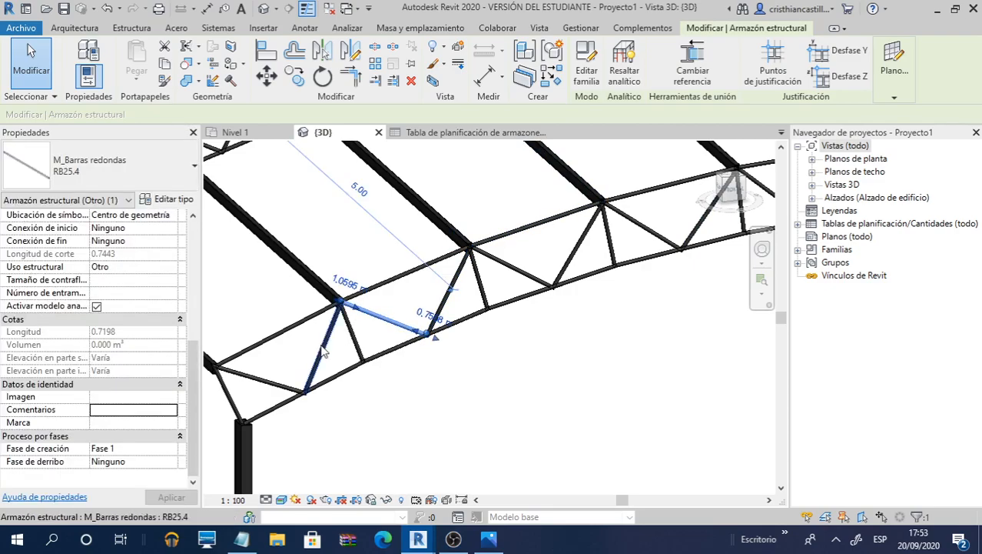
left_click(324, 351)
scroll(434, 307, "up", 2)
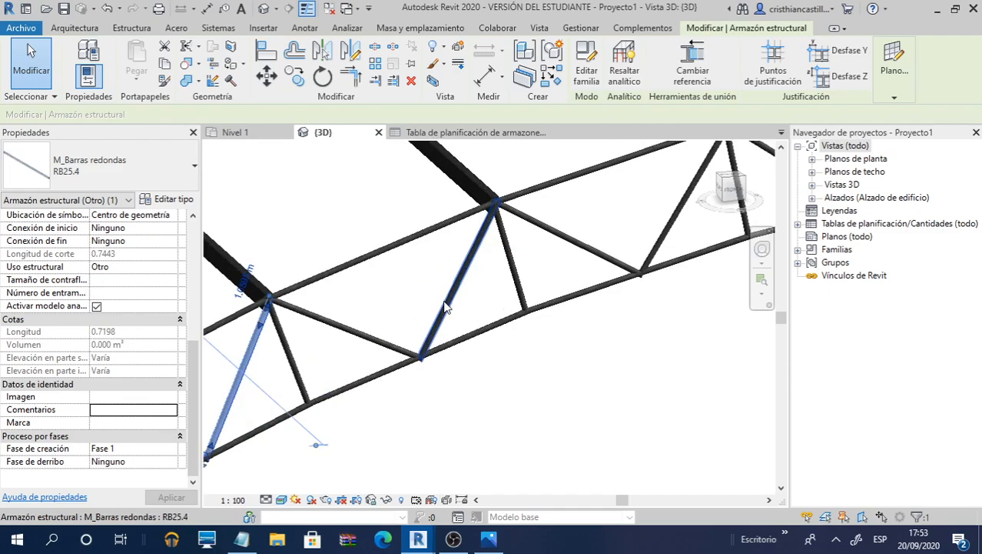
Select all instances of the RB25.4 round bar in the whole project, review which truss members are included, and clear the selection
left_click(448, 298)
right_click(453, 300)
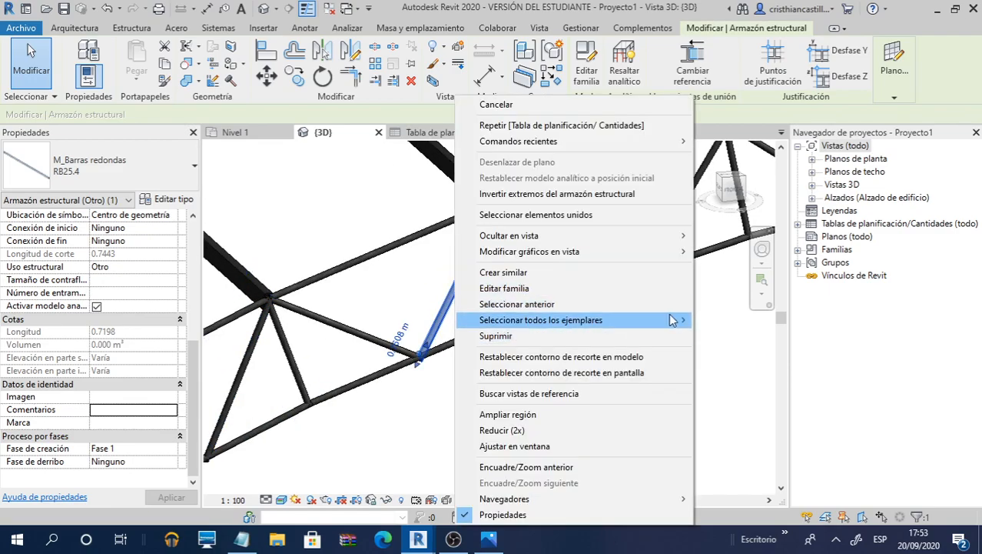
mouse_move(677, 320)
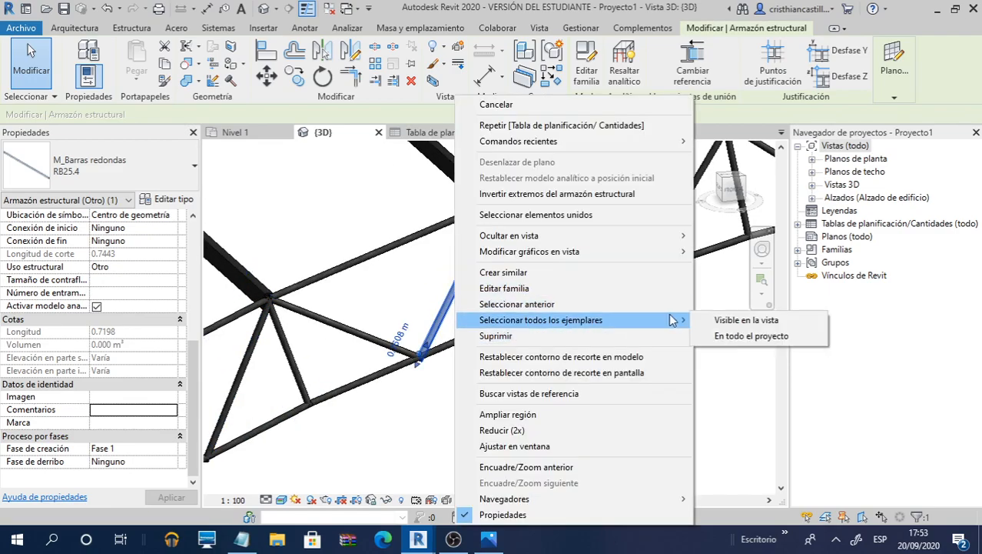
left_click(744, 338)
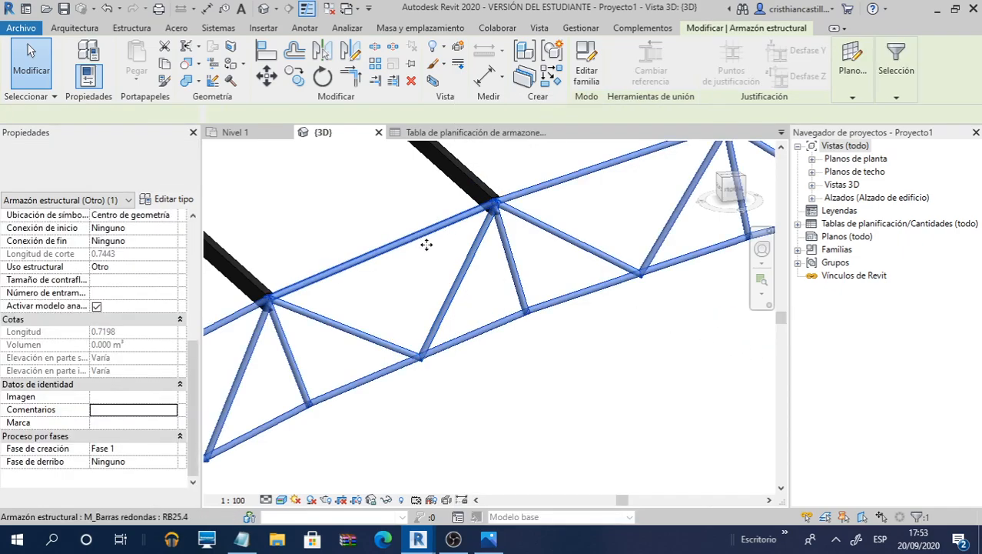
scroll(460, 277, "down", 2)
scroll(484, 306, "down", 4)
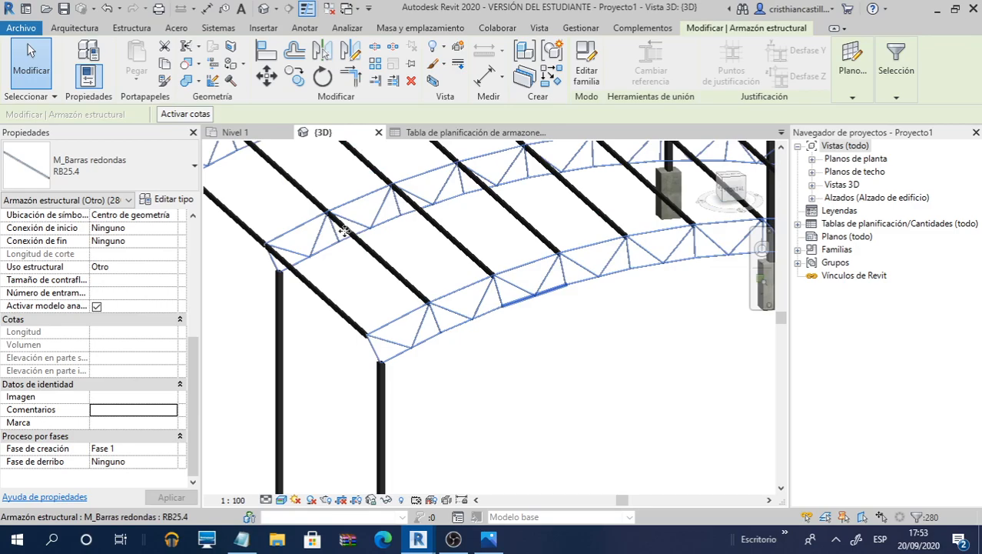
scroll(463, 313, "up", 5)
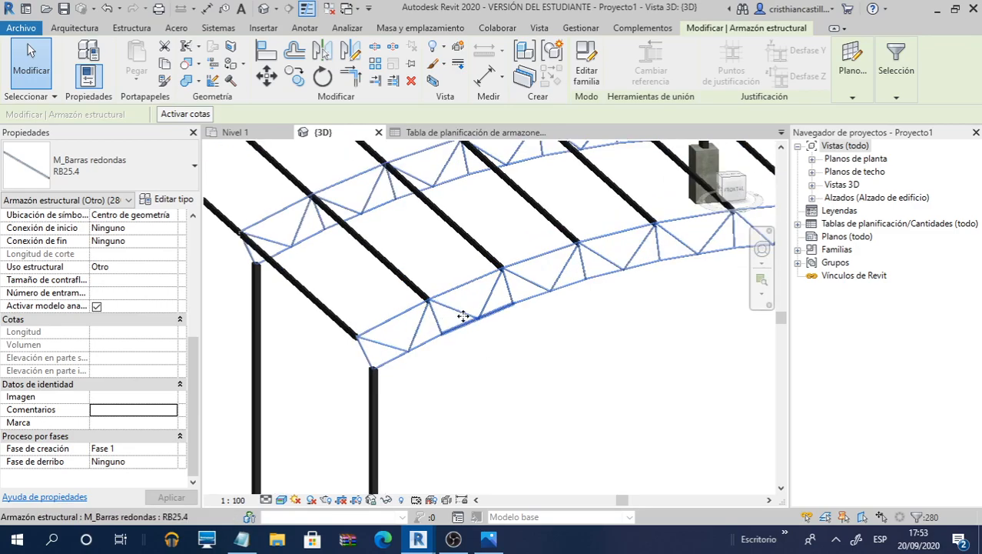
scroll(437, 368, "down", 3)
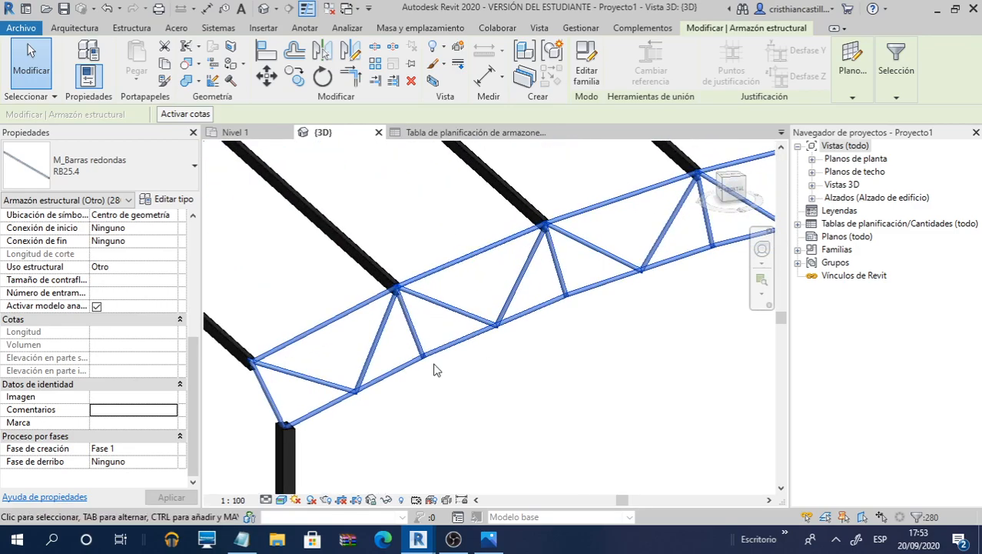
left_click(537, 359)
Select all instances of the C75X5.2 purlin in the whole project
scroll(540, 359, "up", 2)
scroll(541, 361, "down", 3)
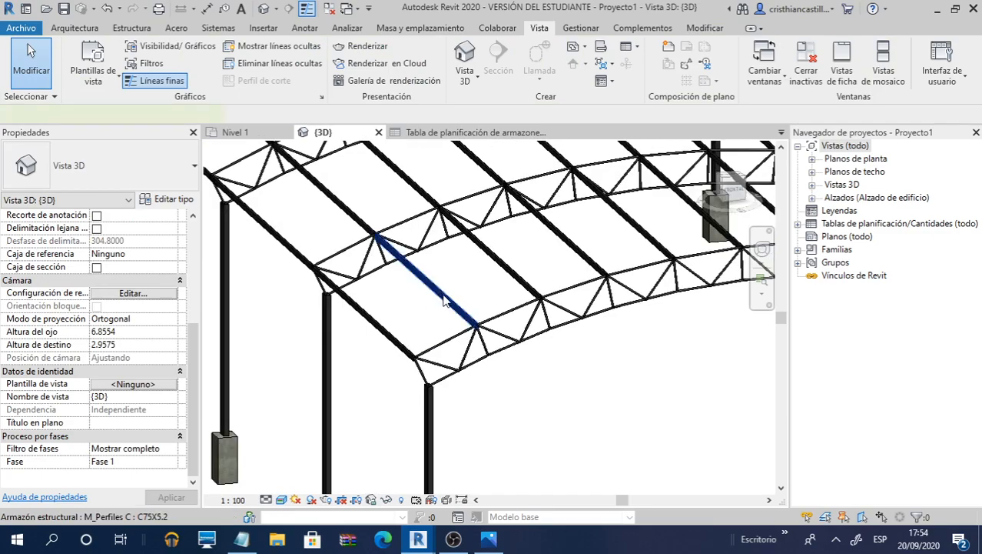
right_click(444, 300)
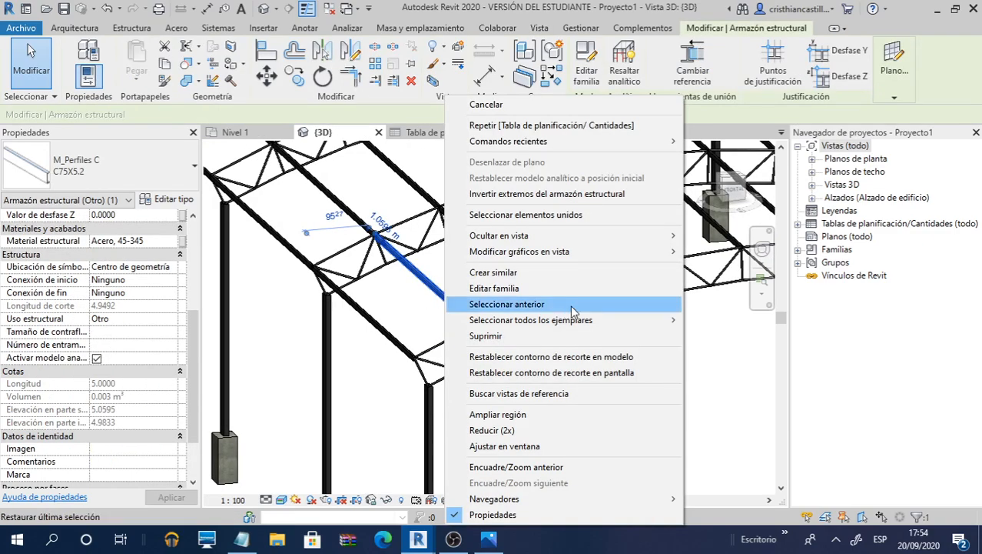
mouse_move(661, 319)
left_click(735, 336)
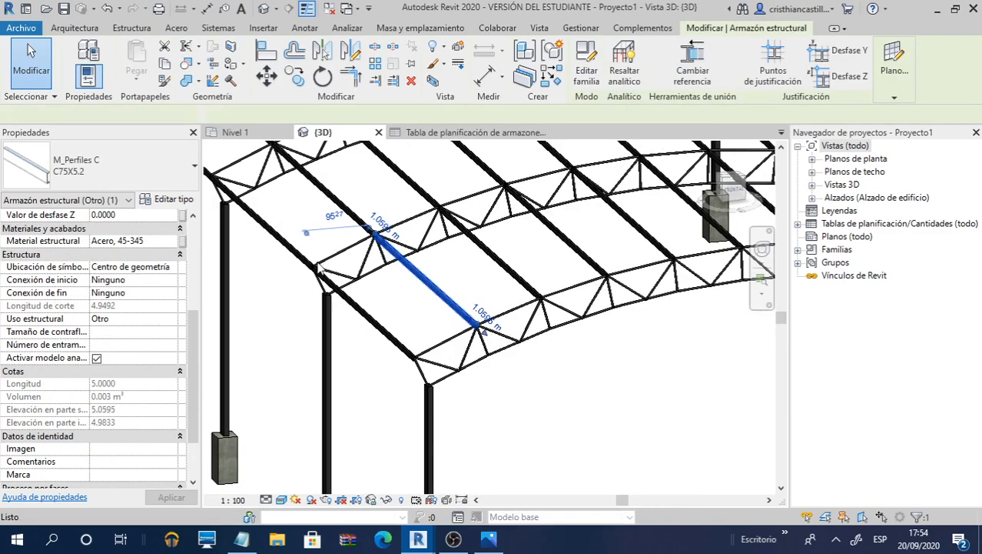
scroll(385, 273, "down", 3)
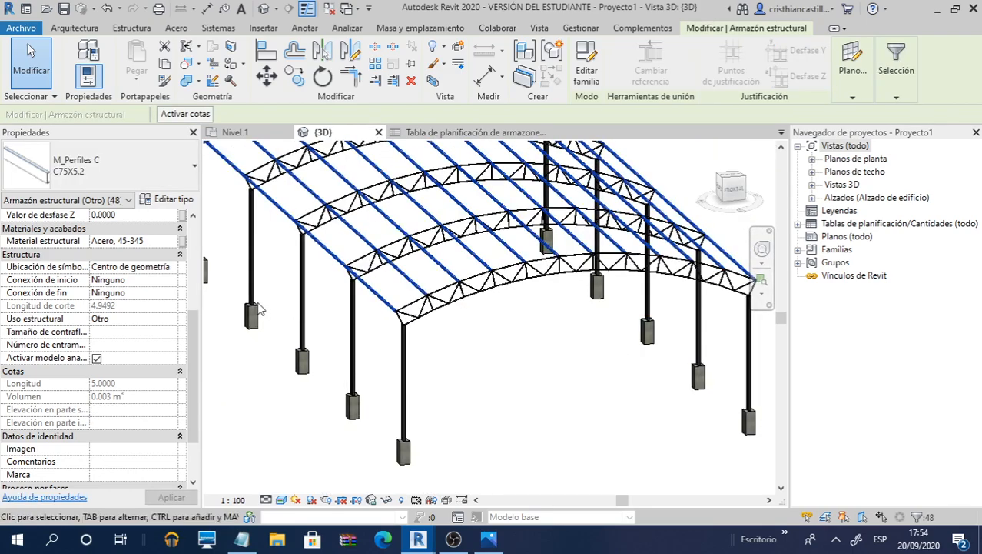
Try the comment "Correas" in the Comentarios property of the selected purlins, clear it again and deselect them
scroll(132, 406, "down", 3)
left_click(135, 411)
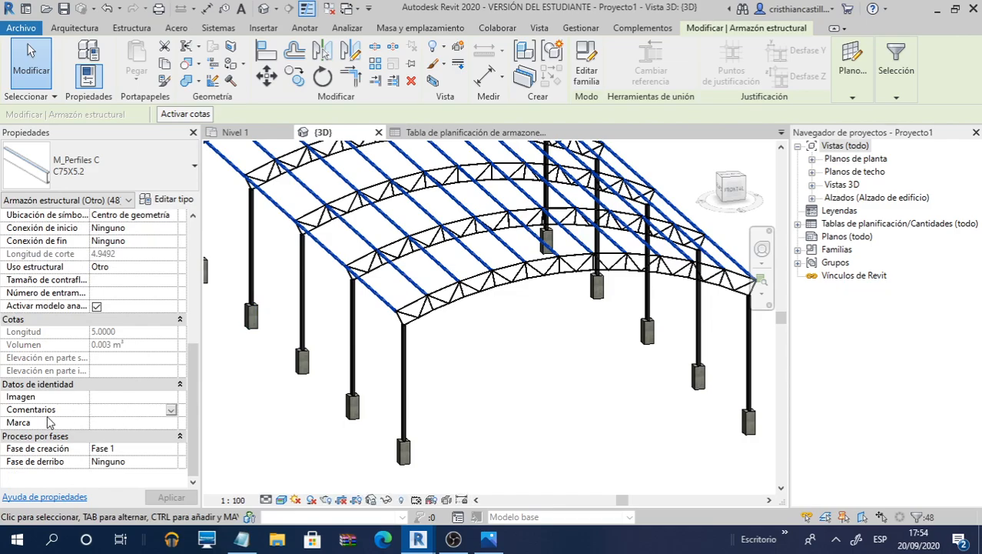
left_click(115, 415)
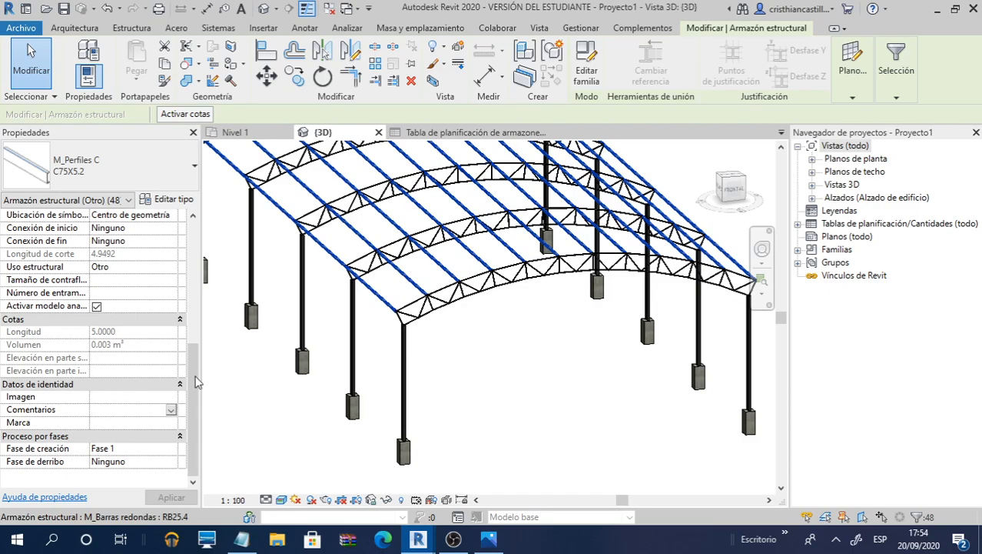
type("Correas")
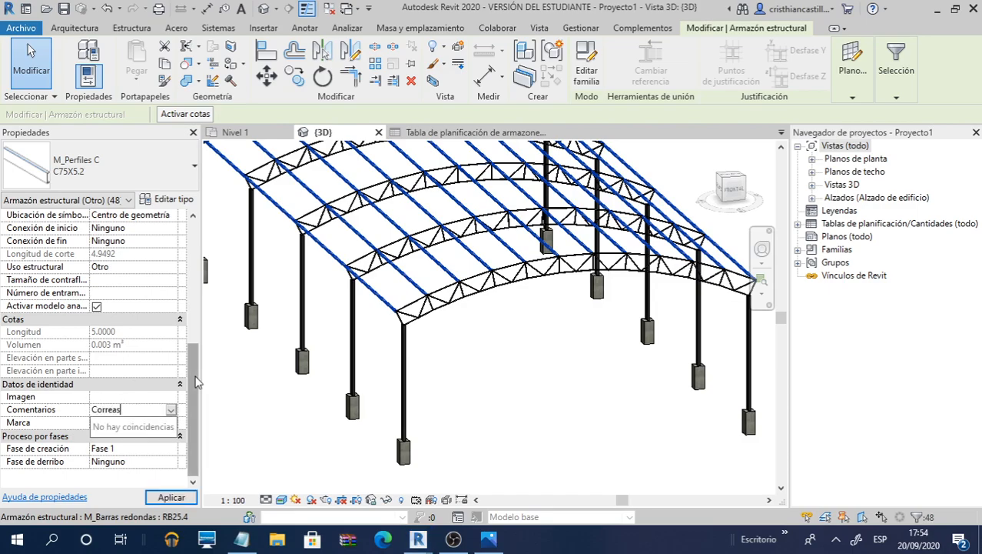
key("BackSpace")
key("BackSpace")
key("BackSpace")
key("BackSpace")
key("BackSpace")
key("BackSpace")
key("BackSpace")
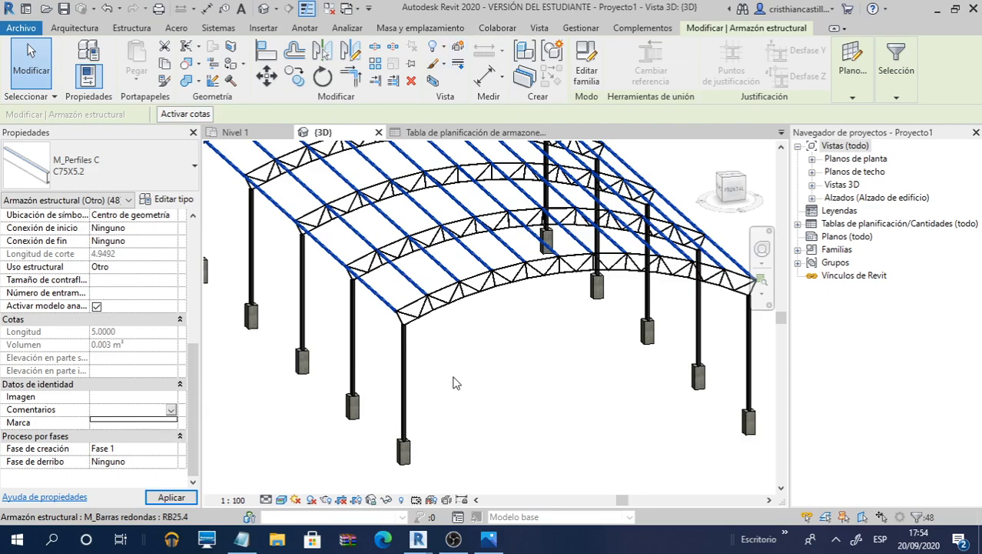
key("Return")
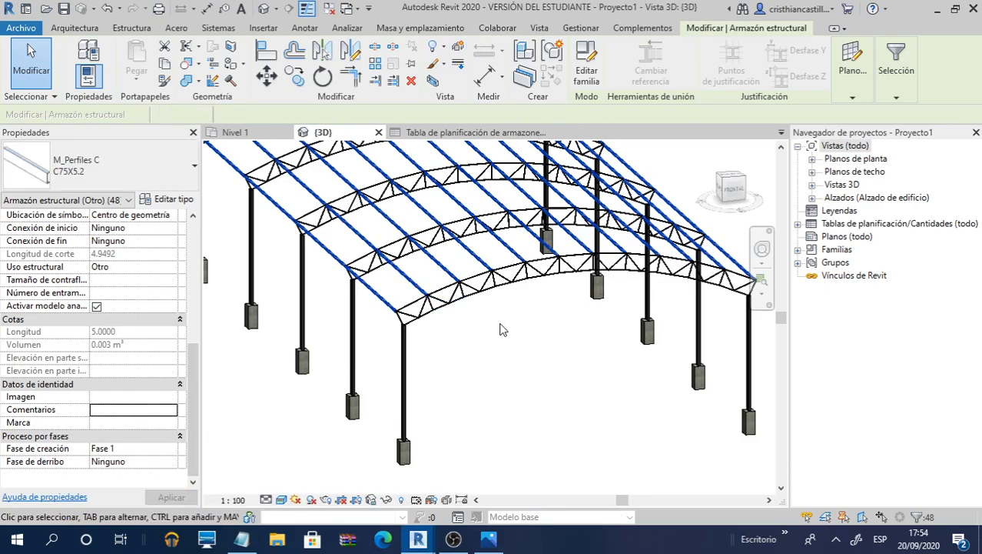
left_click(496, 326)
Look closely at the truss's web bars and switch to the Dynamo graph CUBIERTA_CURVA.dyn
scroll(473, 296, "up", 5)
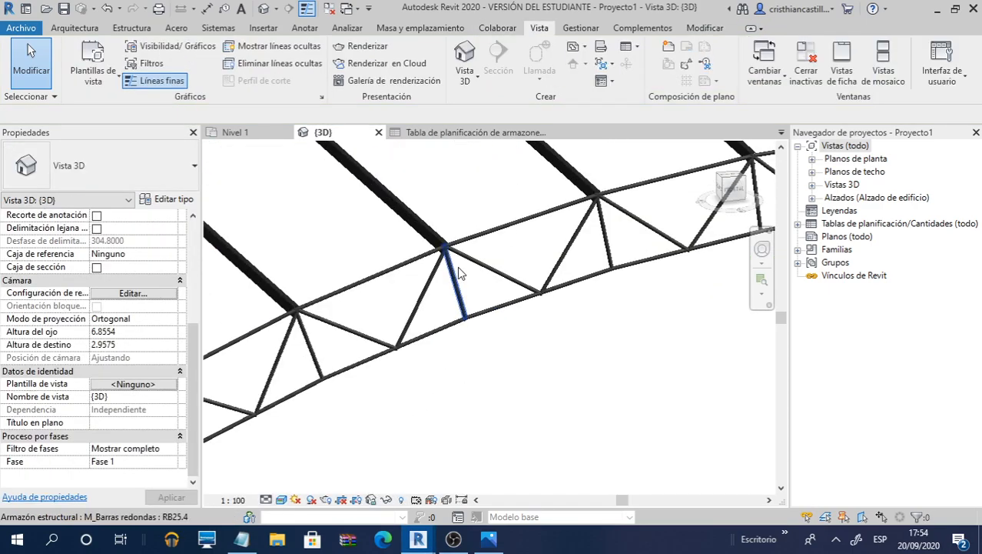
scroll(457, 266, "up", 2)
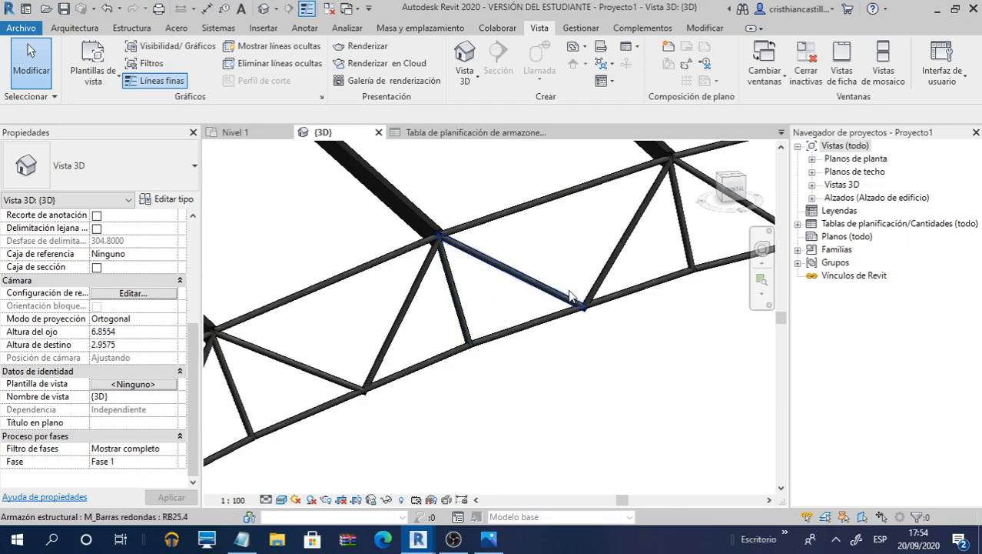
scroll(570, 294, "down", 5)
key("alt+Tab")
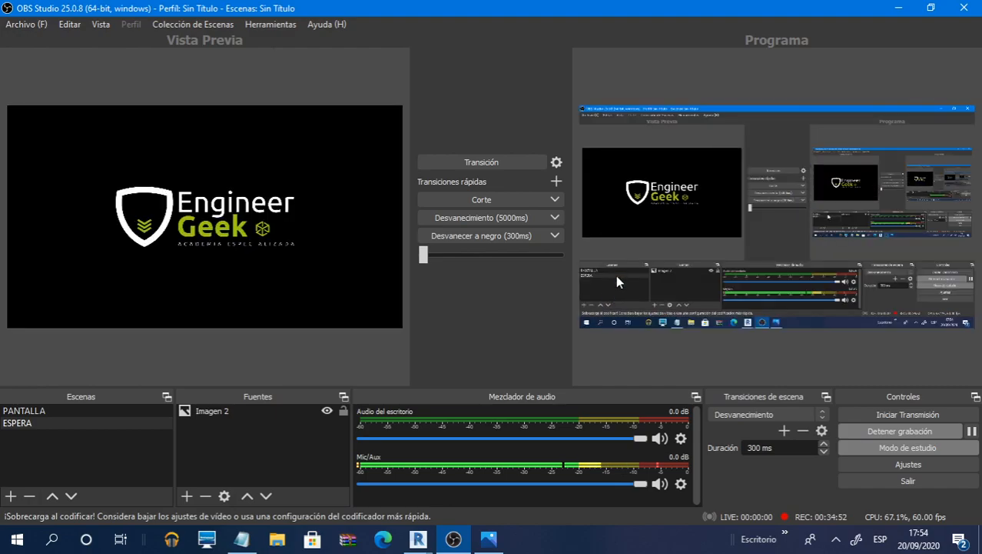
key("alt+Tab")
key("alt+Tab")
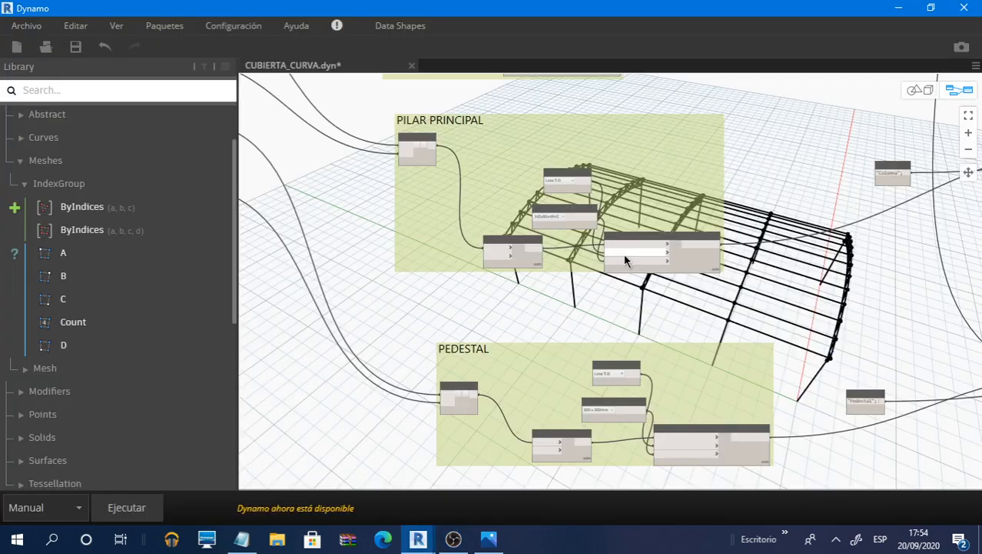
Examine the graph's member groups and the purlins' Element.SetParameterByName node with its "Comentarios" input
scroll(627, 255, "down", 5)
middle_click_drag(734, 224, 577, 299)
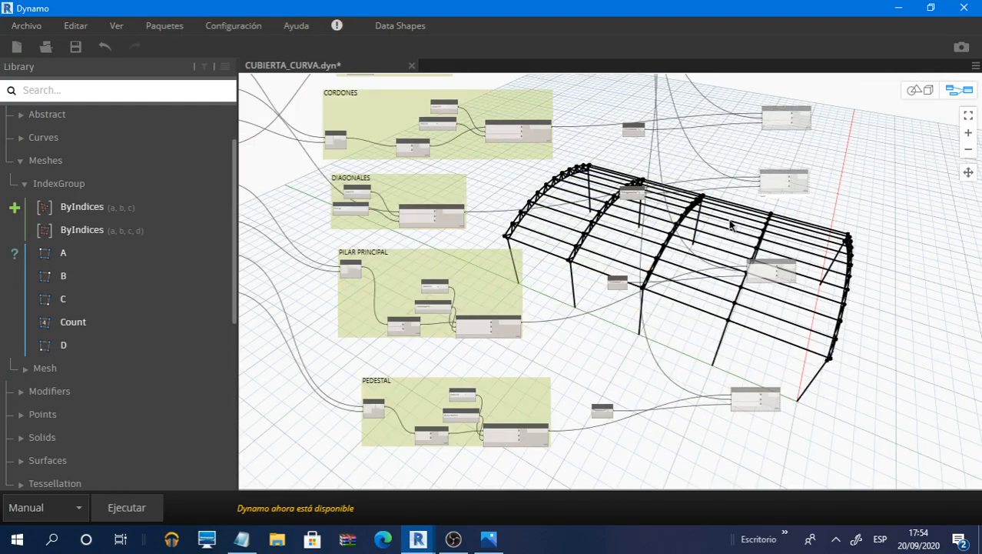
middle_click_drag(680, 175, 621, 308)
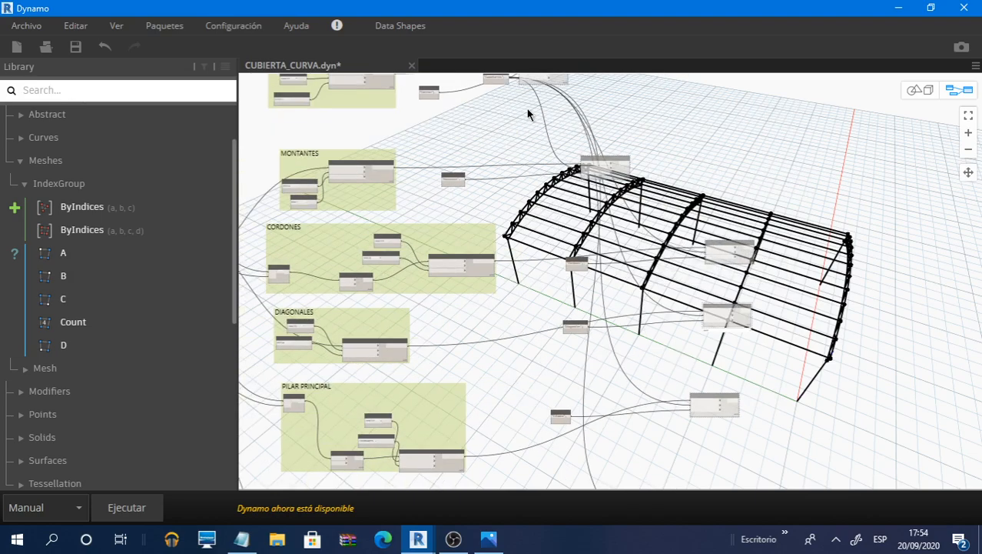
middle_click_drag(527, 109, 581, 238)
scroll(564, 202, "up", 3)
scroll(565, 202, "up", 4)
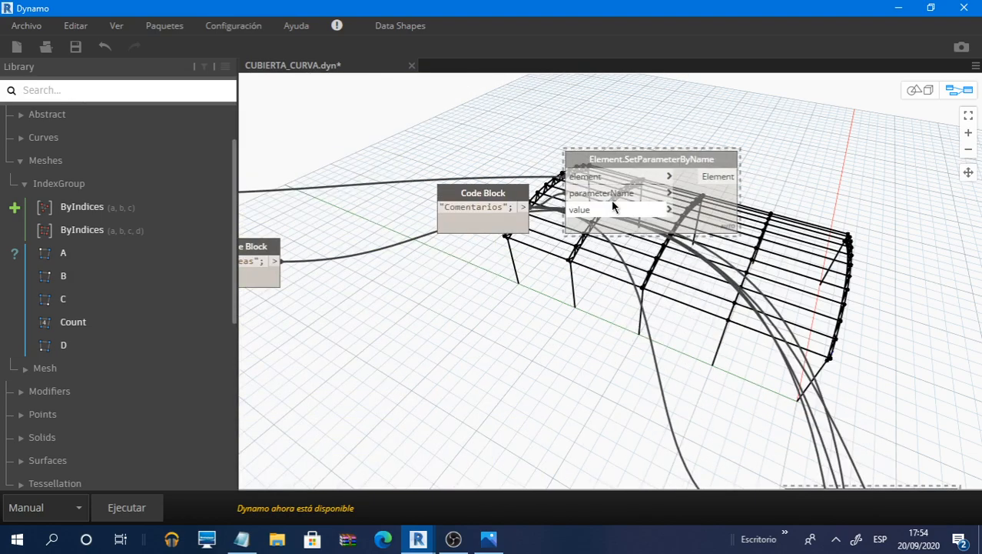
scroll(613, 206, "up", 1)
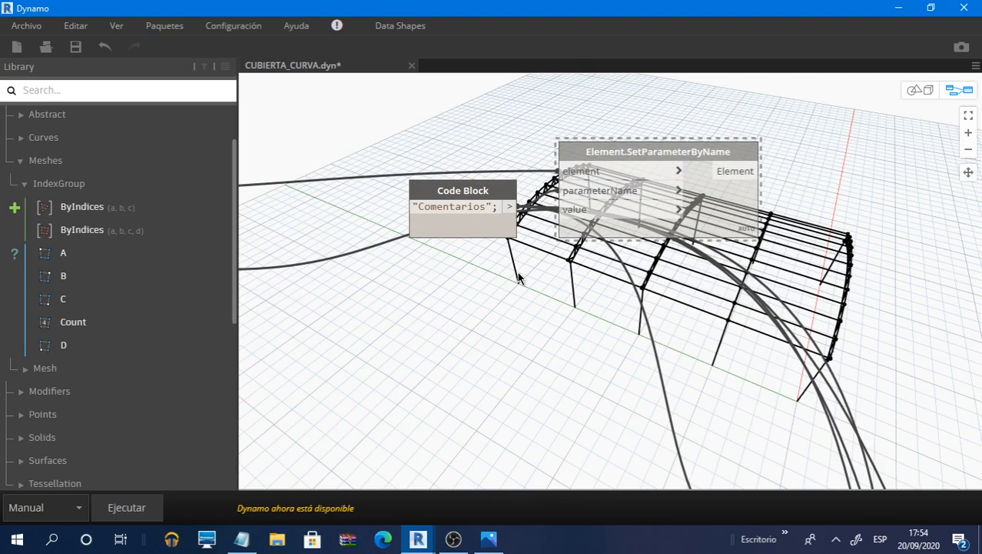
Rearrange the "Comentarios" and "Correas" code blocks beside the purlins' Element.SetParameterByName node
middle_click_drag(519, 277, 625, 265)
left_click_drag(597, 210, 539, 198)
left_click_drag(326, 276, 412, 262)
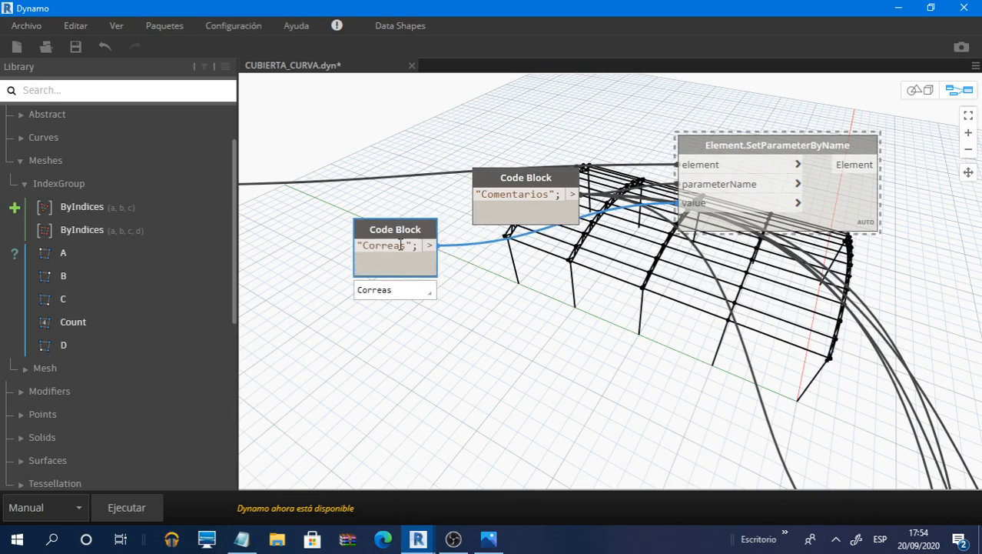
Unfreeze the Element.SetParameterByName nodes that write the "Correas" and "Montantes" comments
left_click(838, 213)
right_click(838, 210)
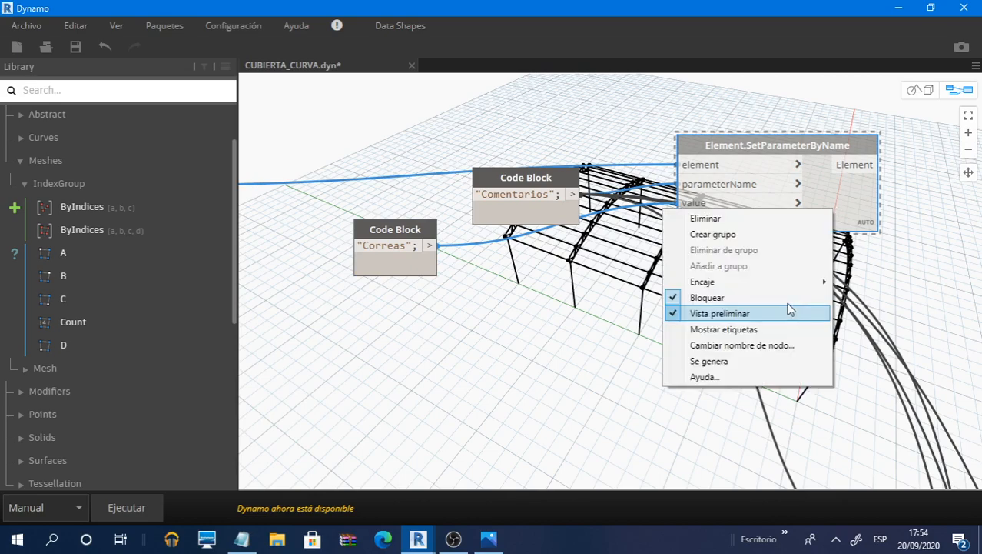
left_click(701, 297)
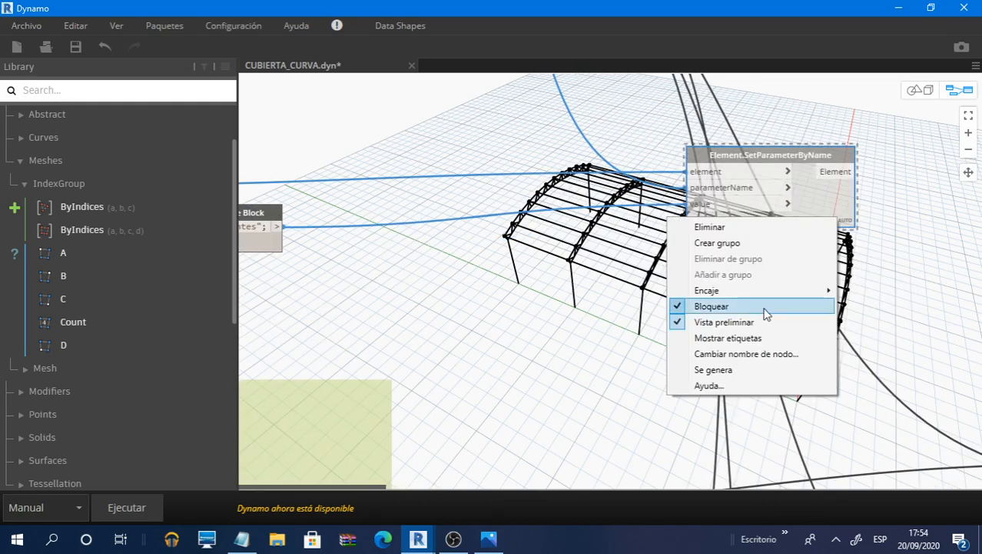
left_click(815, 307)
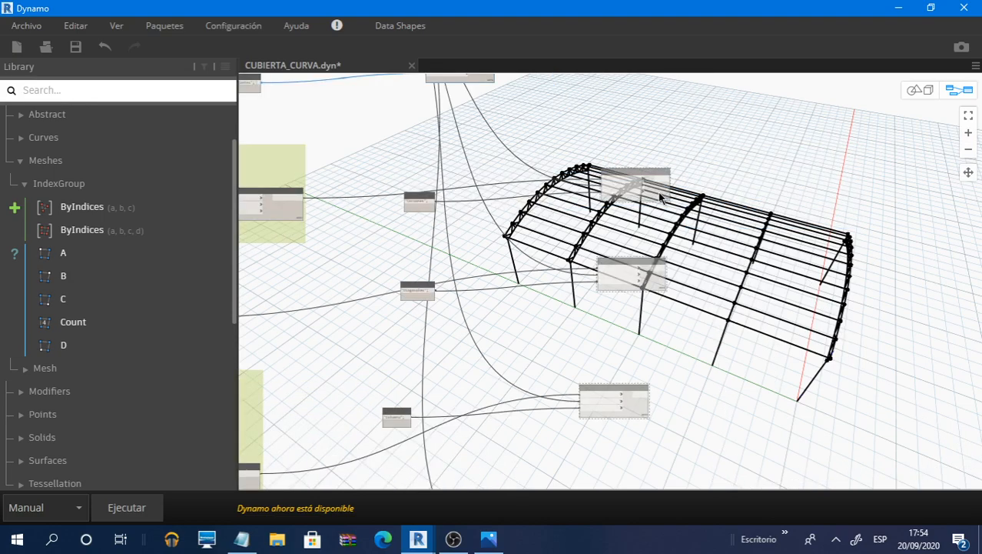
Unfreeze the remaining Element.SetParameterByName nodes for the chords, diagonals, main columns and pedestals
right_click(660, 196)
left_click(690, 286)
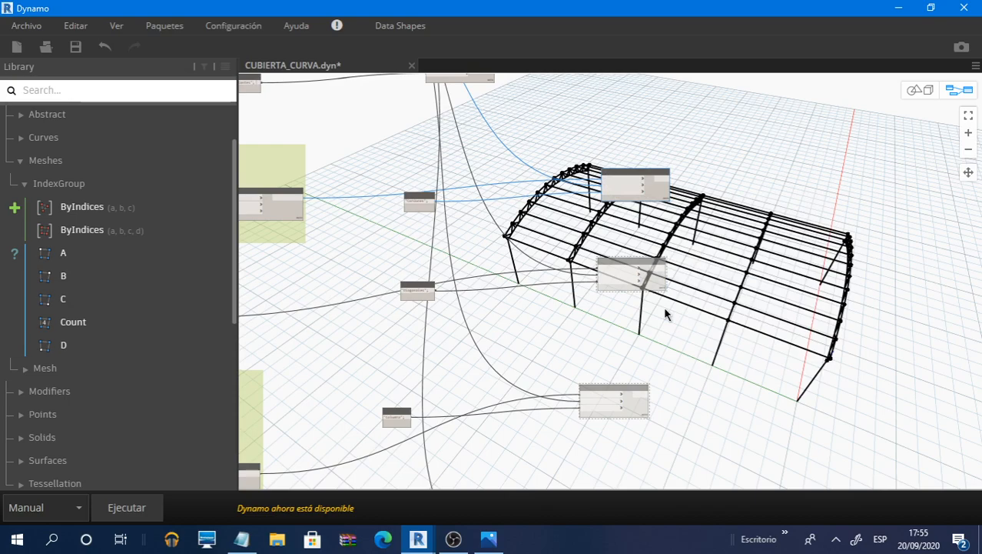
right_click(657, 288)
right_click(635, 401)
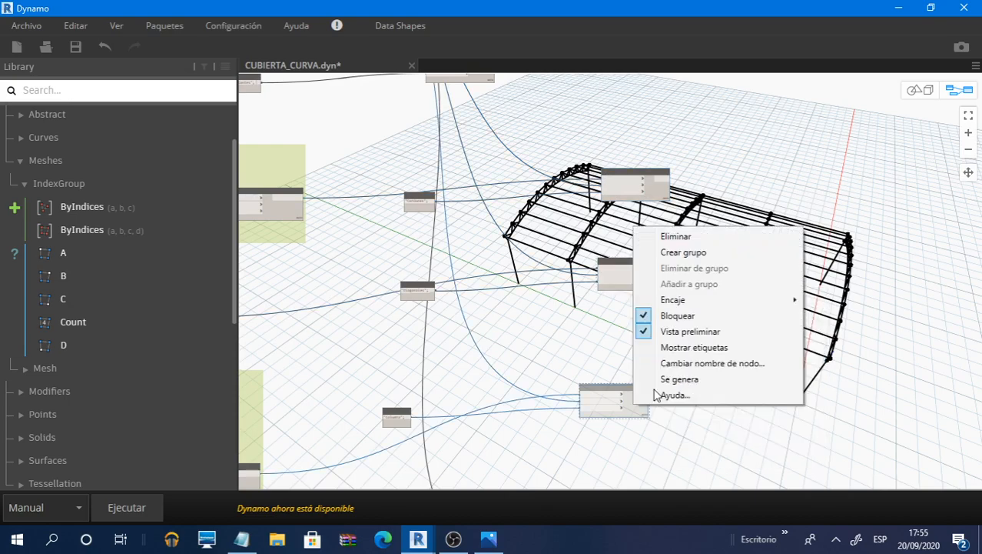
left_click(694, 313)
scroll(711, 283, "down", 2)
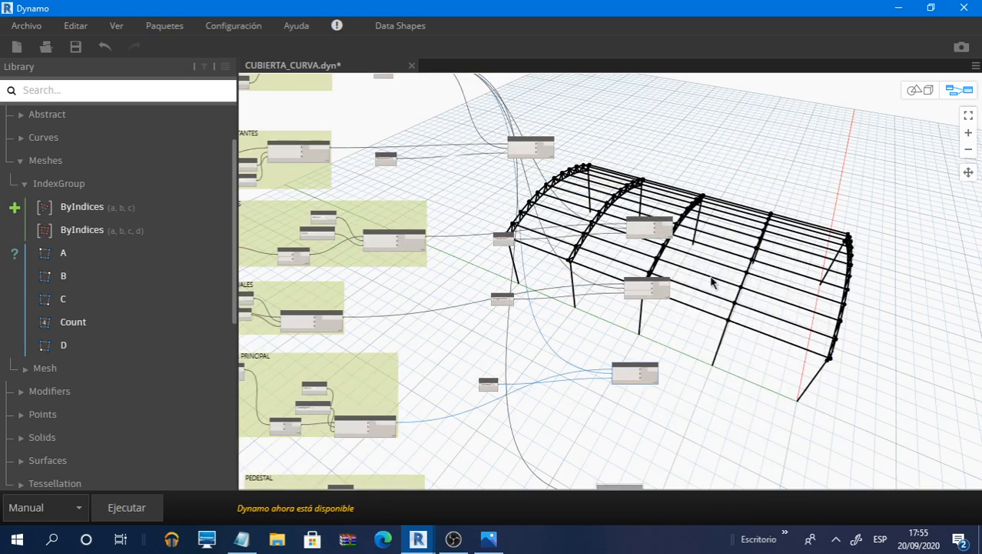
scroll(673, 384, "up", 2)
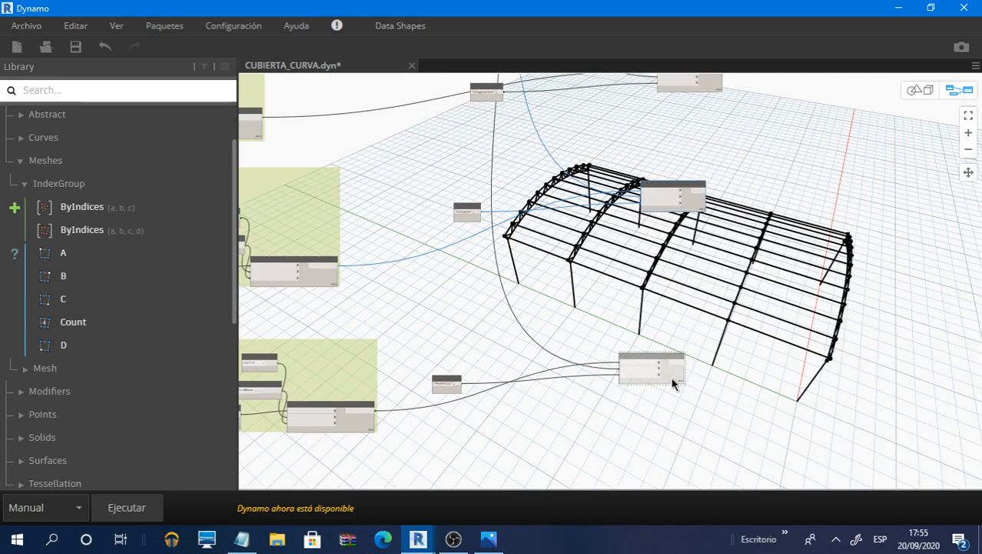
right_click(674, 382)
left_click(779, 294)
Run the CUBIERTA_CURVA.dyn graph to write the comments to all members of the Revit model
scroll(779, 294, "down", 1)
scroll(634, 354, "up", 4)
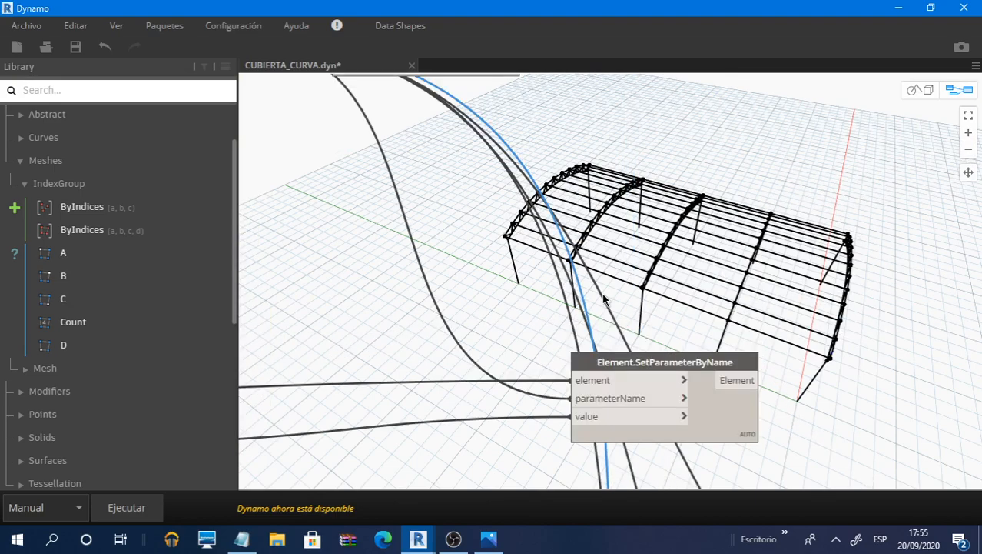
scroll(738, 460, "up", 2)
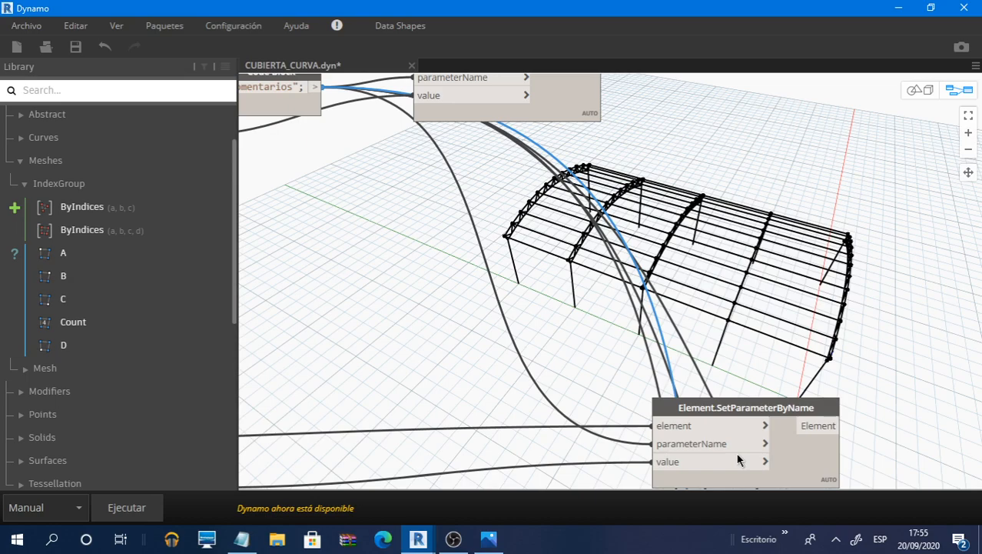
scroll(740, 369, "down", 5)
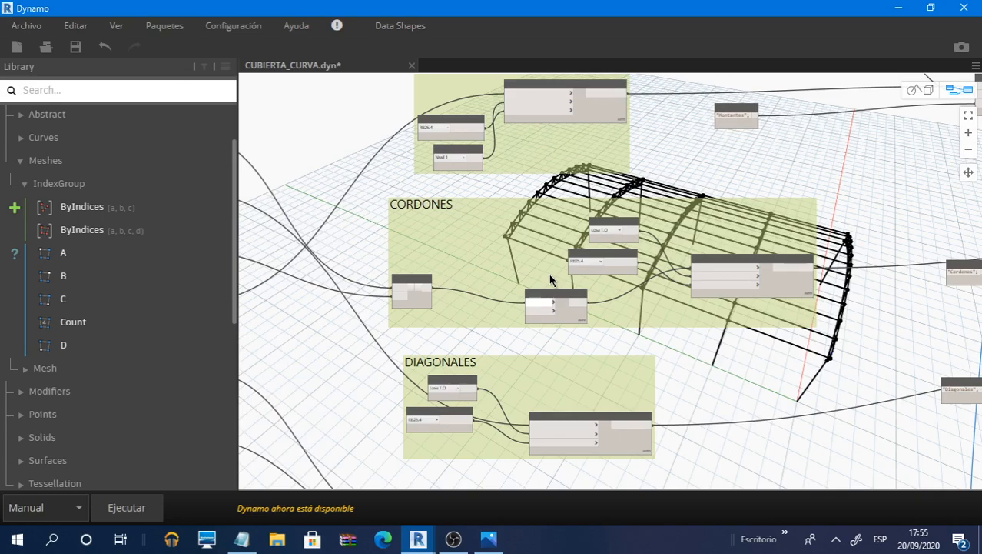
left_click(107, 514)
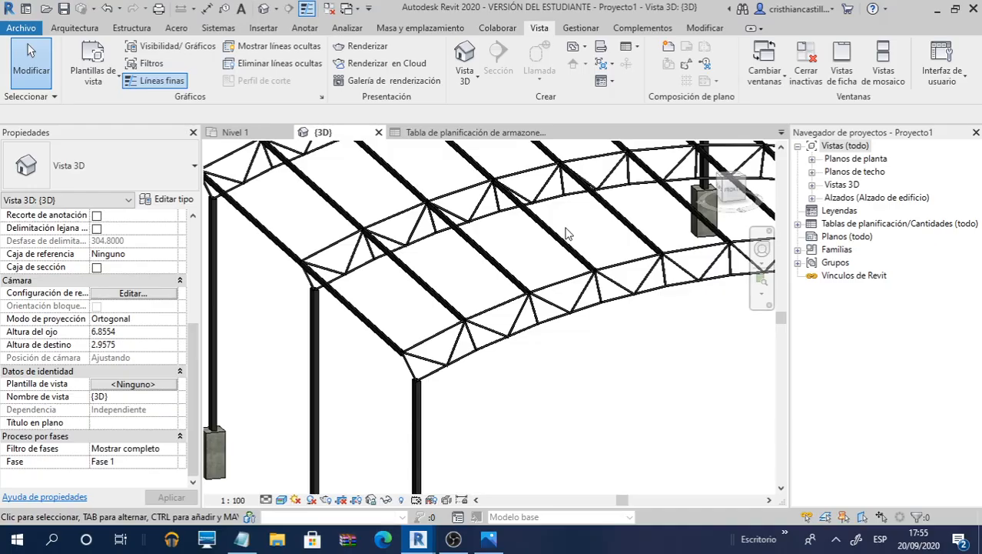
Select a C75X5.2 purlin in the Revit 3D view and check its Comentarios property
scroll(567, 234, "up", 3)
left_click(567, 246)
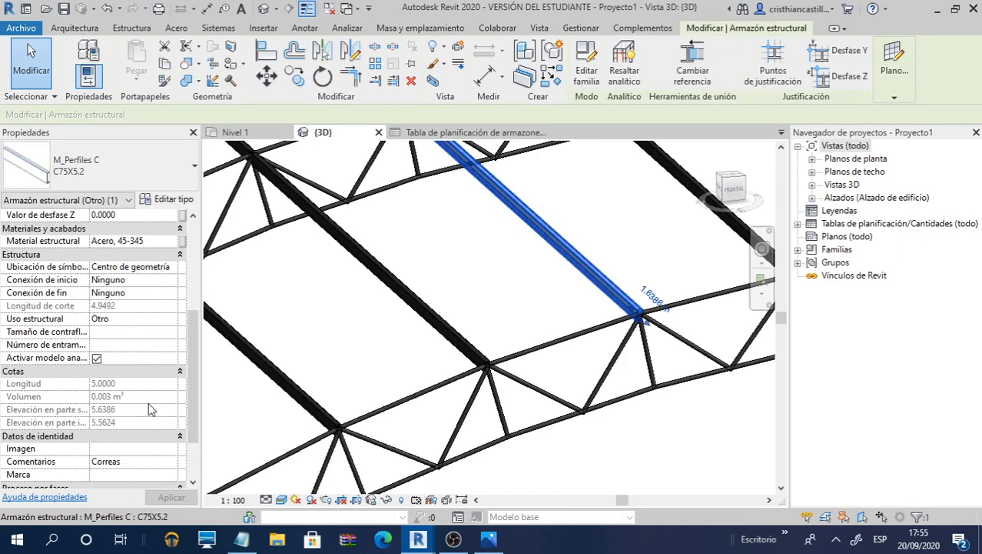
scroll(150, 408, "down", 2)
scroll(521, 306, "down", 5)
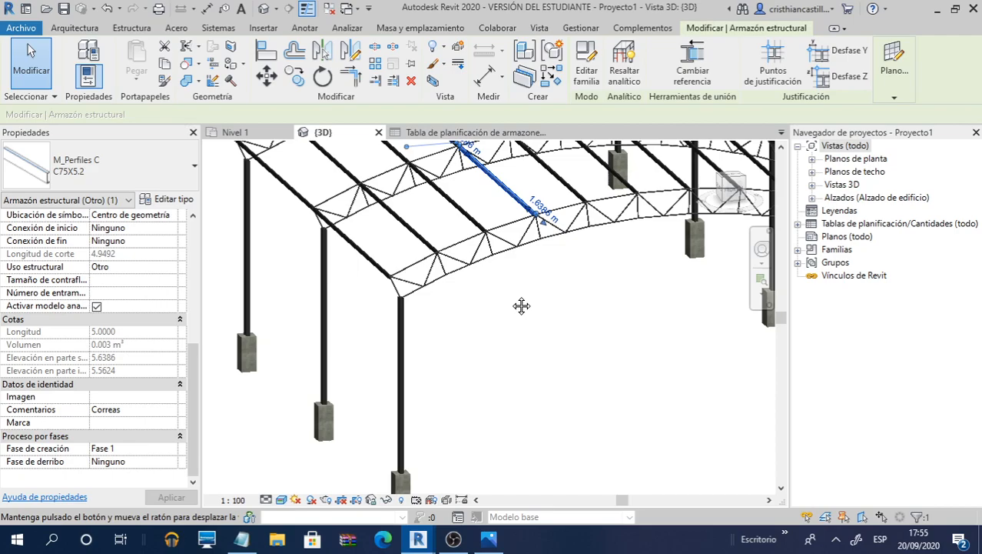
middle_click_drag(521, 305, 530, 277)
Check the Comentarios property of a concrete pedestal and of a diagonal bar in the end truss
left_click(409, 354)
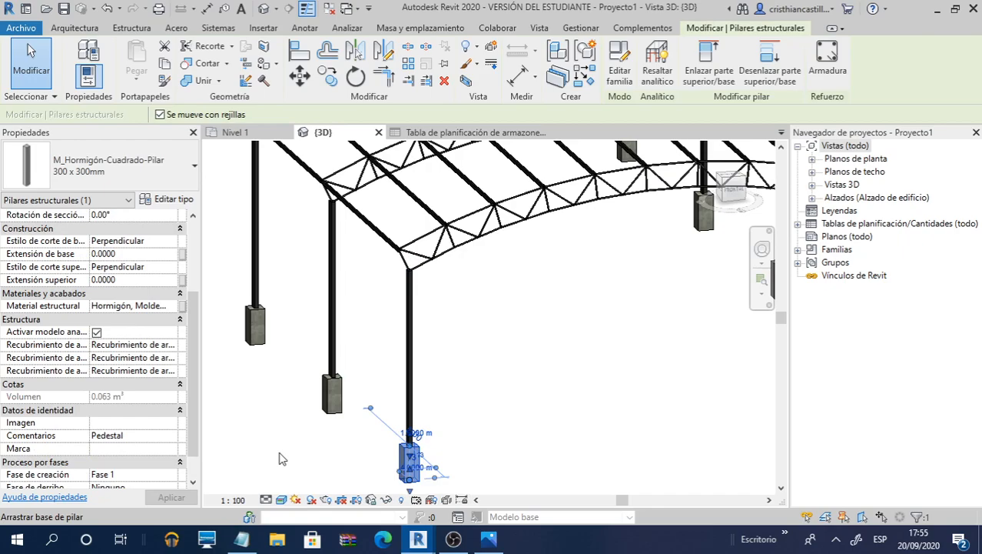
left_click(505, 281)
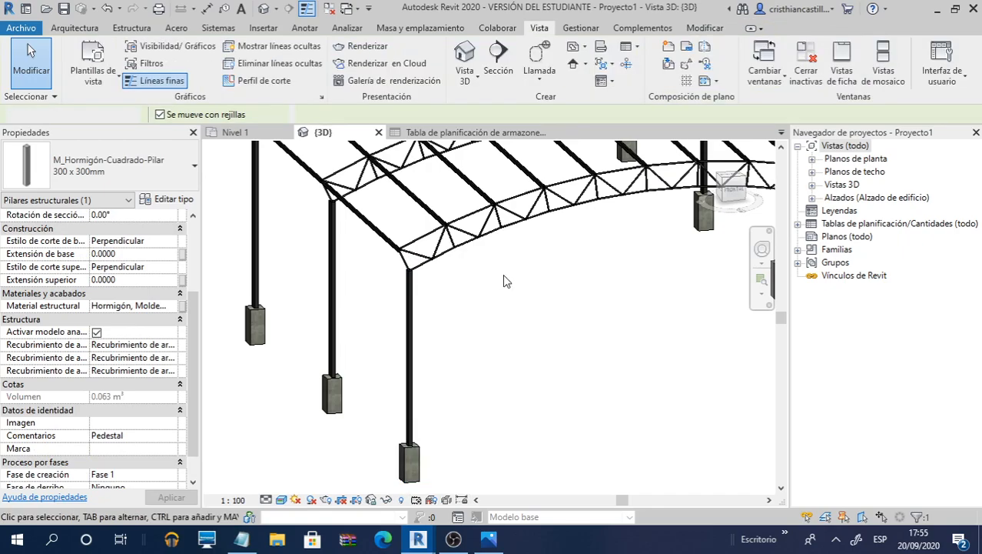
scroll(426, 260, "up", 5)
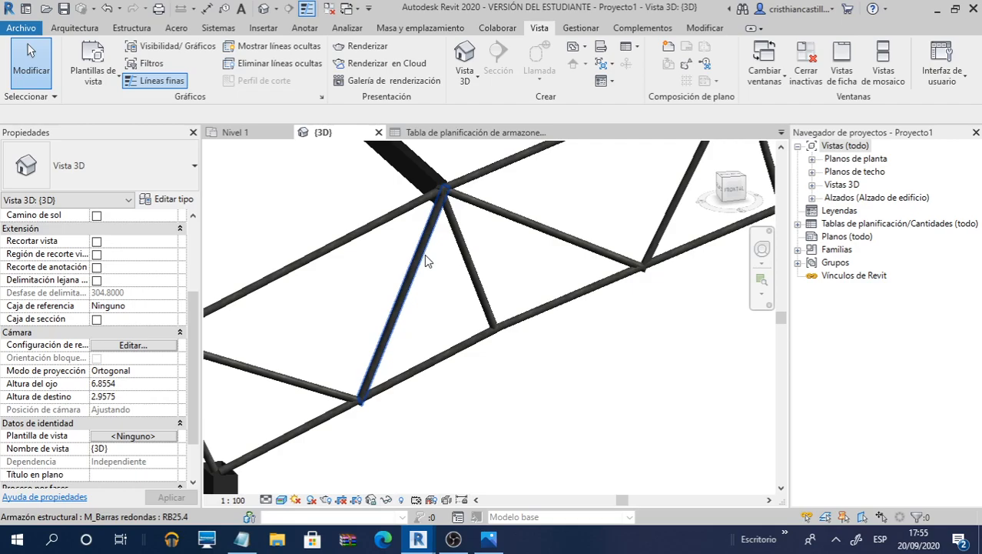
left_click(425, 258)
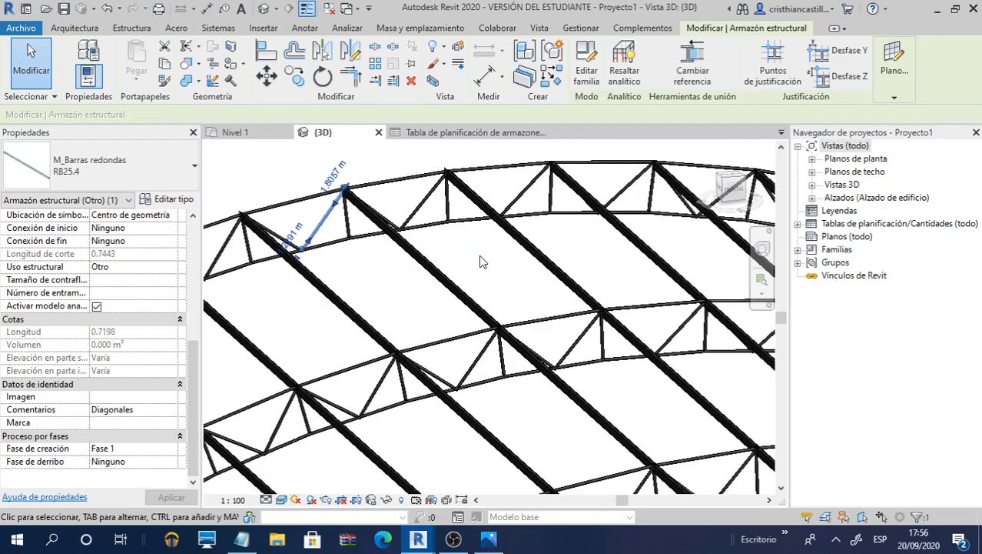
Group the structural framing schedule by Comentarios without itemizing every instance, adding footers with title, count and Longitud totals
left_click(476, 132)
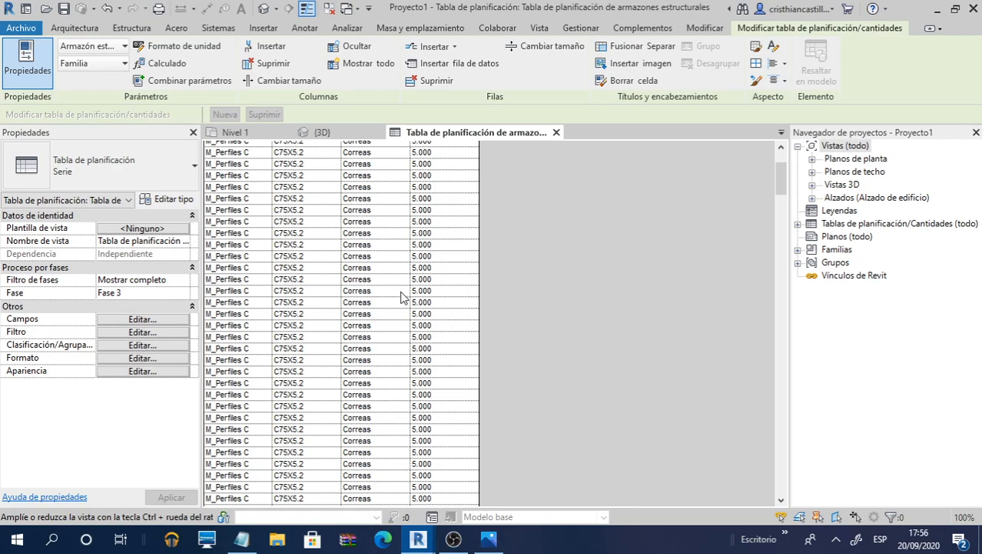
scroll(330, 298, "down", 10)
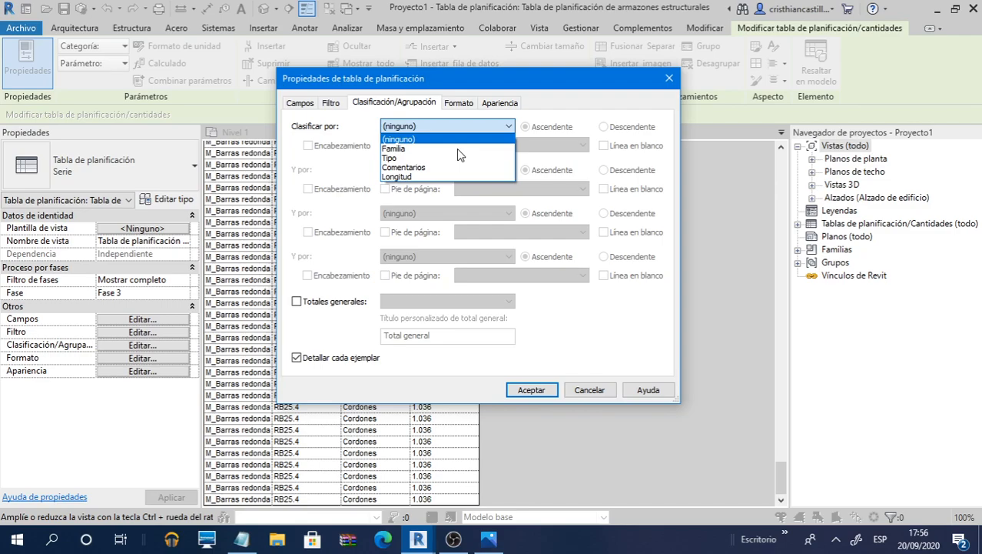
left_click(329, 164)
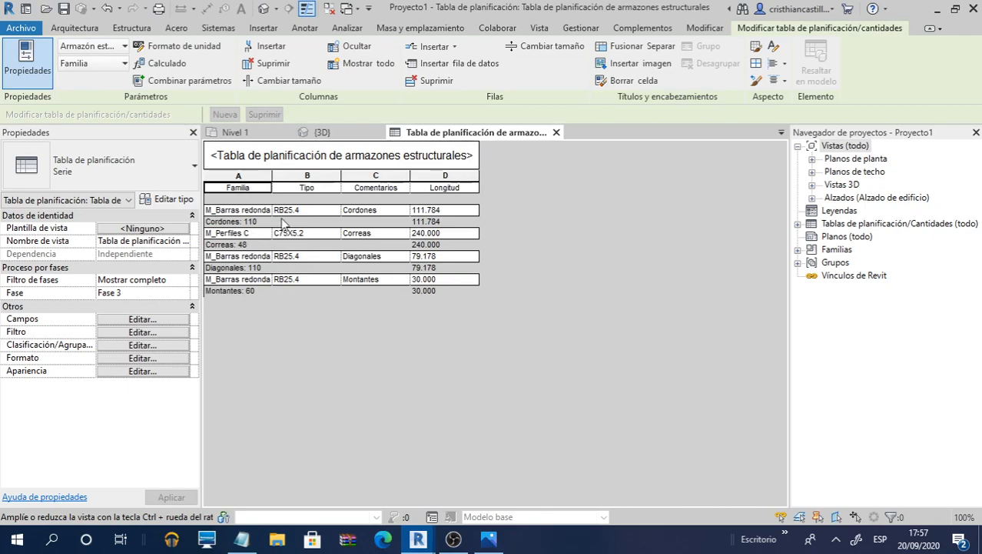
Compare the grouped structural framing schedule with the roof structure in the 3D view
left_click(372, 303)
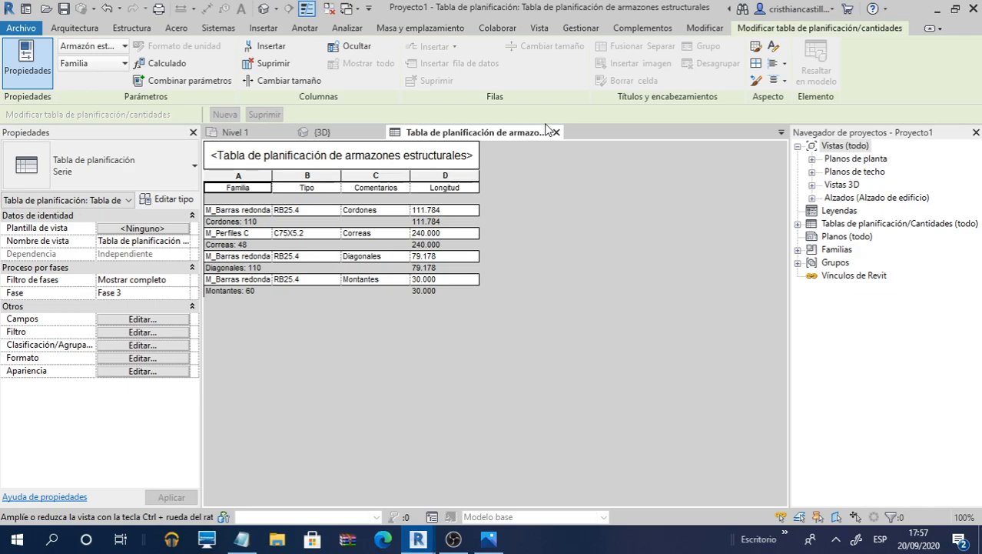
left_click(335, 133)
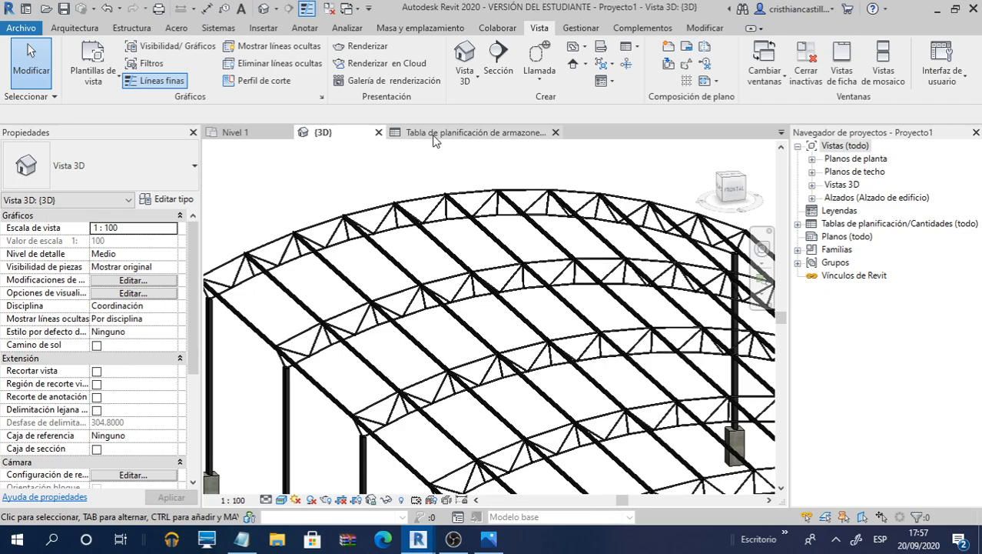
left_click(434, 136)
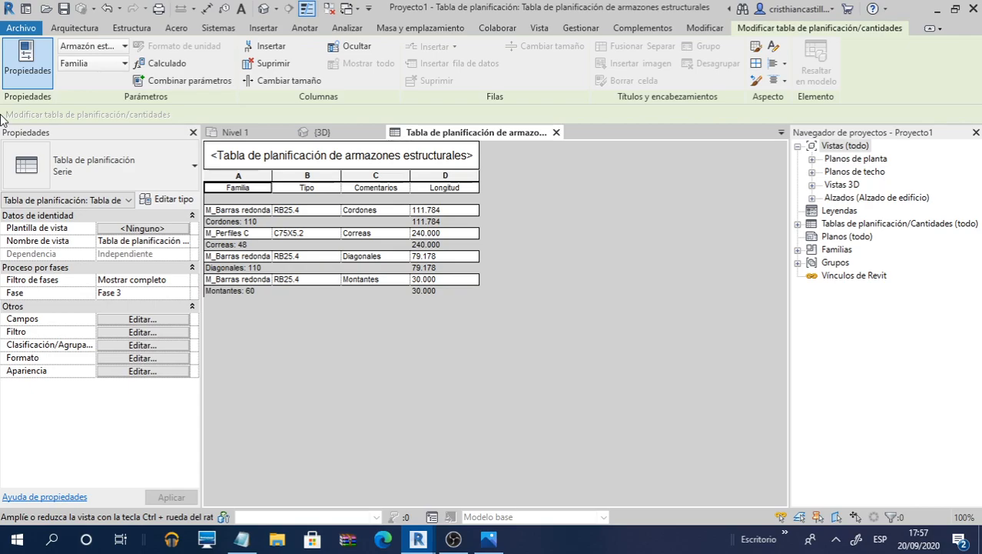
Try exporting the structural framing schedule as a delimited text (*.txt) report and cancel the export
left_click(23, 28)
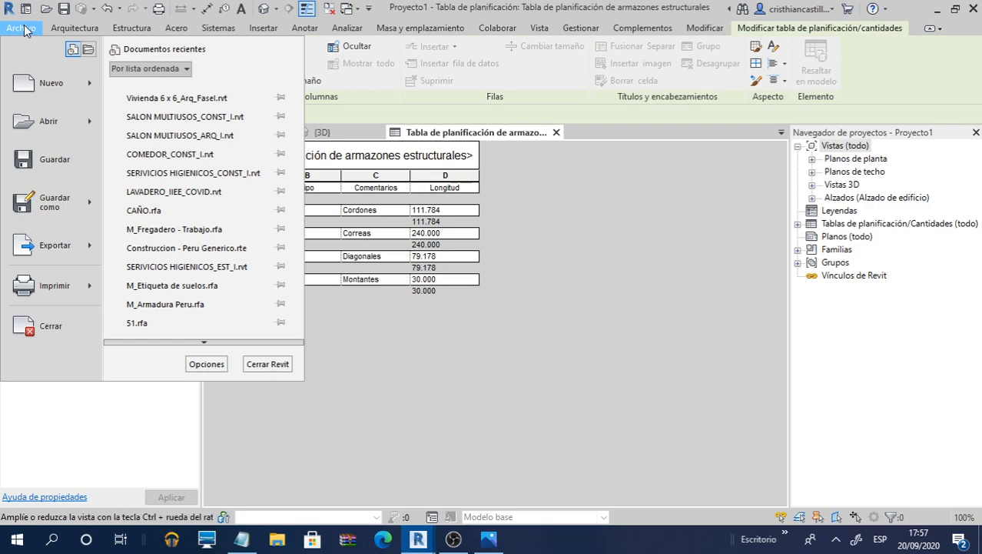
left_click(54, 245)
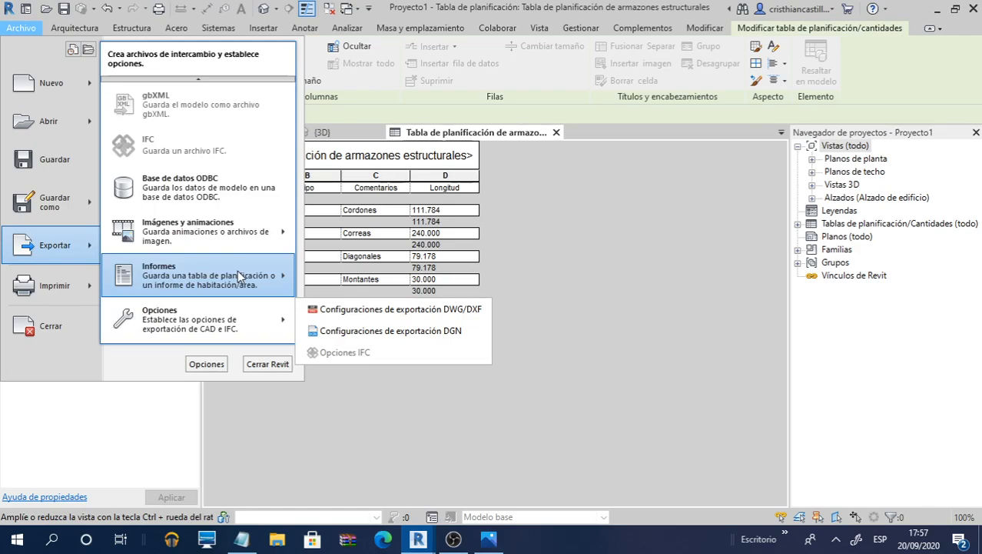
left_click(556, 386)
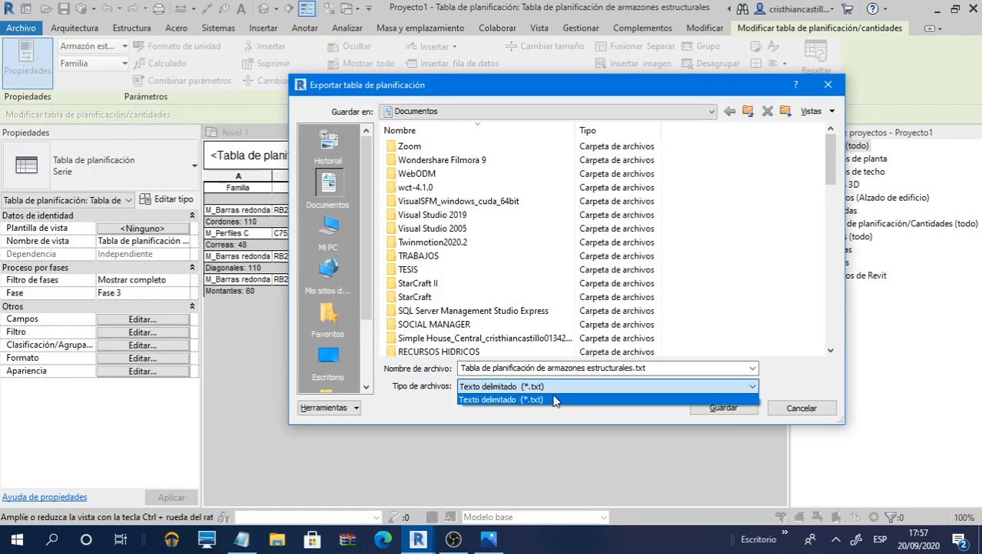
left_click(555, 399)
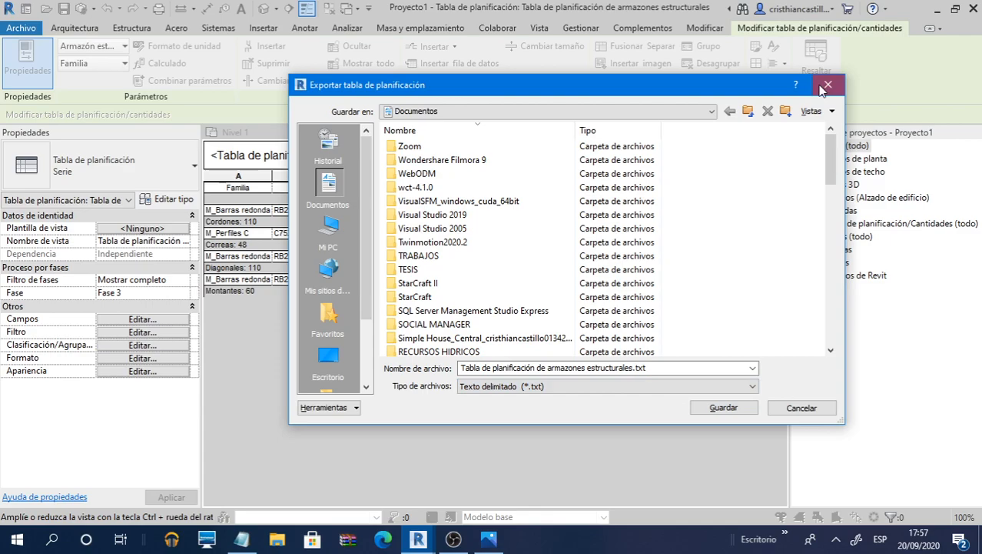
left_click(826, 85)
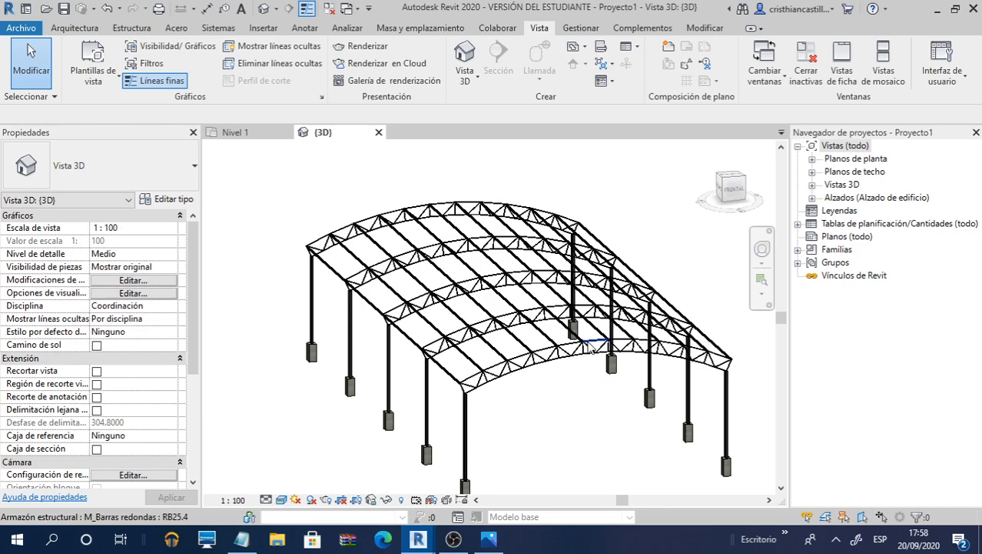
Switch to Dynamo, look over the whole graph and close CUBIERTA_CURVA.dyn without saving its changes
left_click(418, 538)
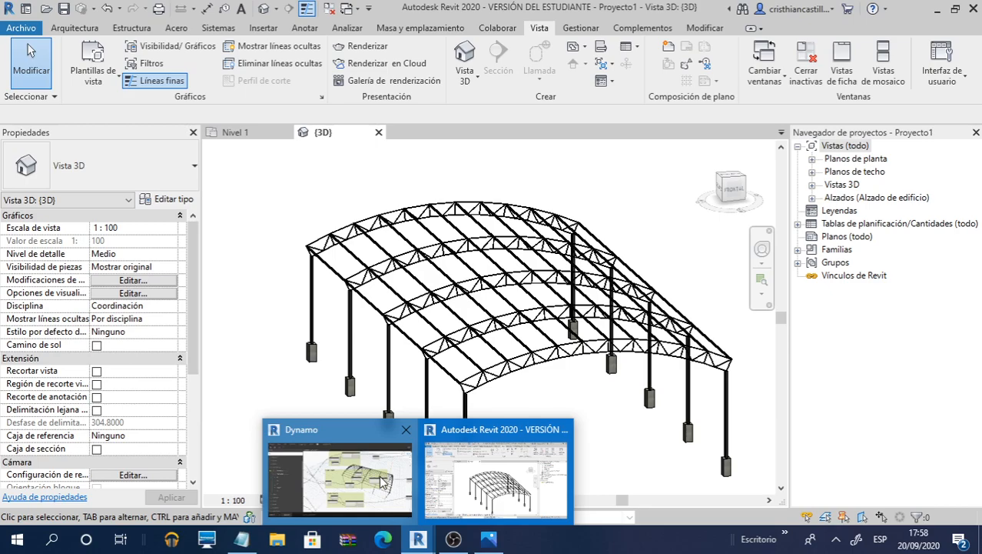
left_click(382, 481)
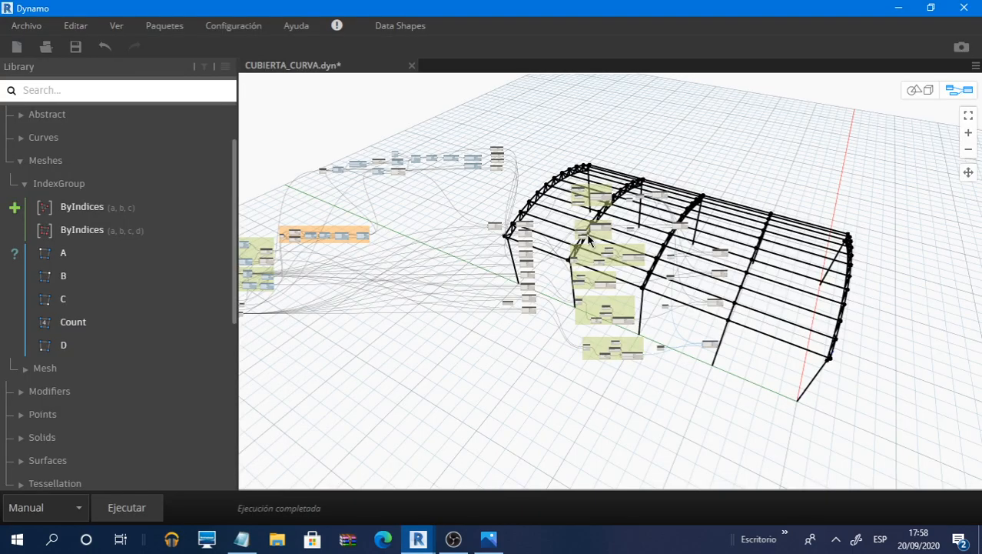
middle_click_drag(588, 240, 696, 240)
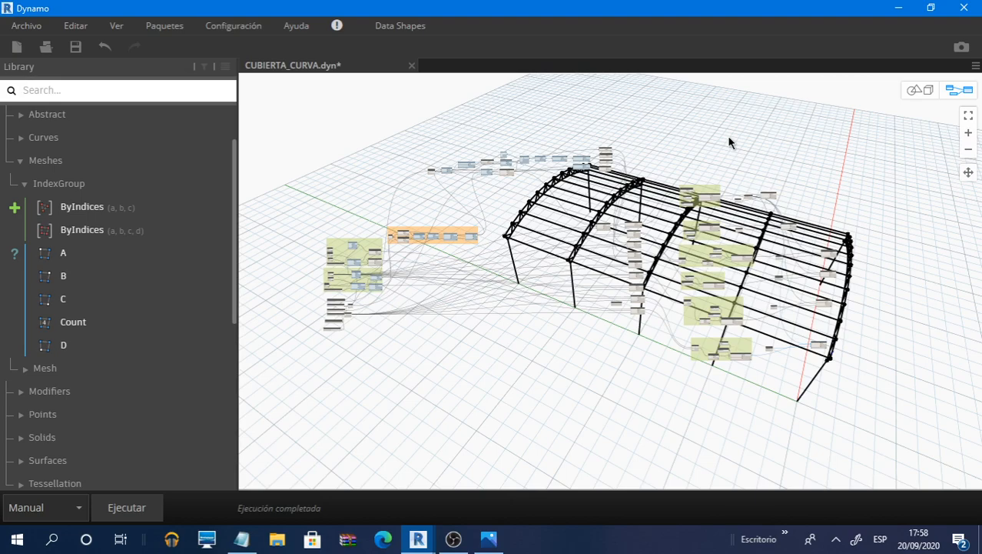
middle_click_drag(729, 138, 654, 129)
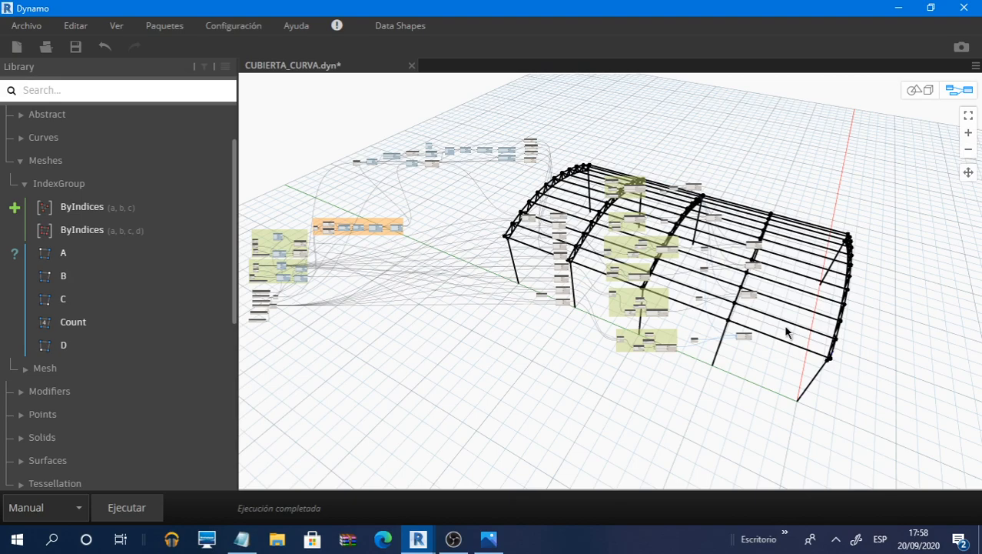
scroll(831, 277, "up", 2)
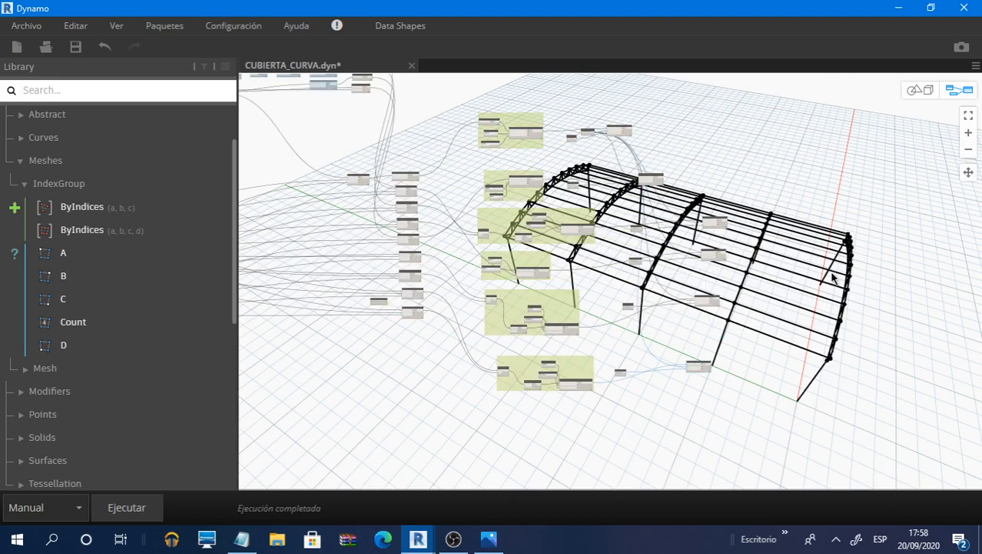
scroll(801, 241, "up", 2)
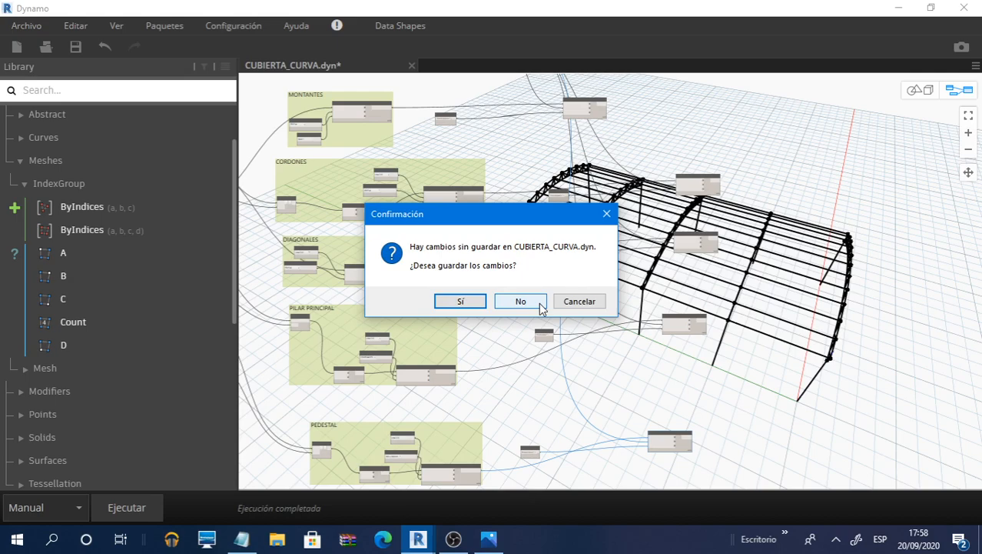
left_click(542, 309)
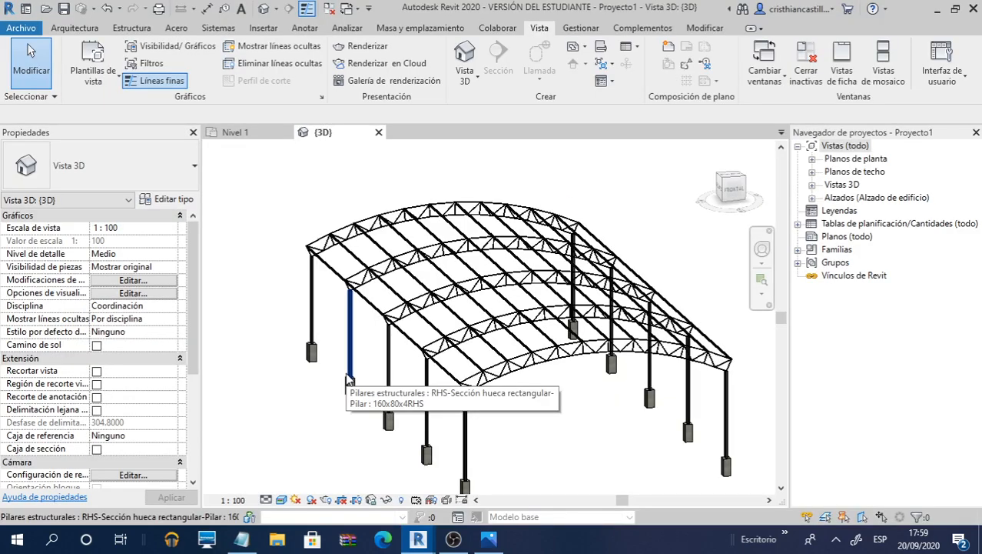
Switch to Dynamo and examine the input nodes and data column groups in Cubierta_Metrado.dyn
left_click(418, 539)
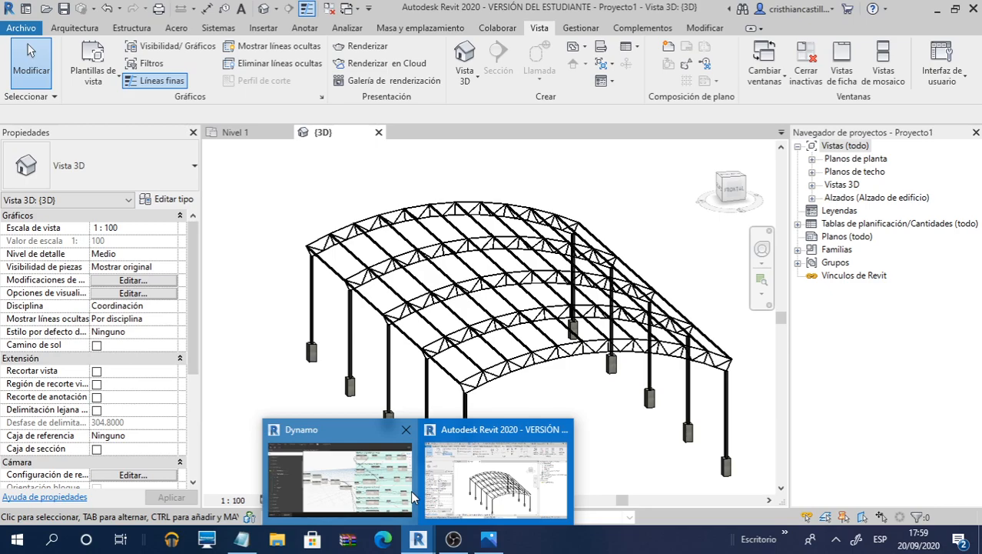
left_click(413, 495)
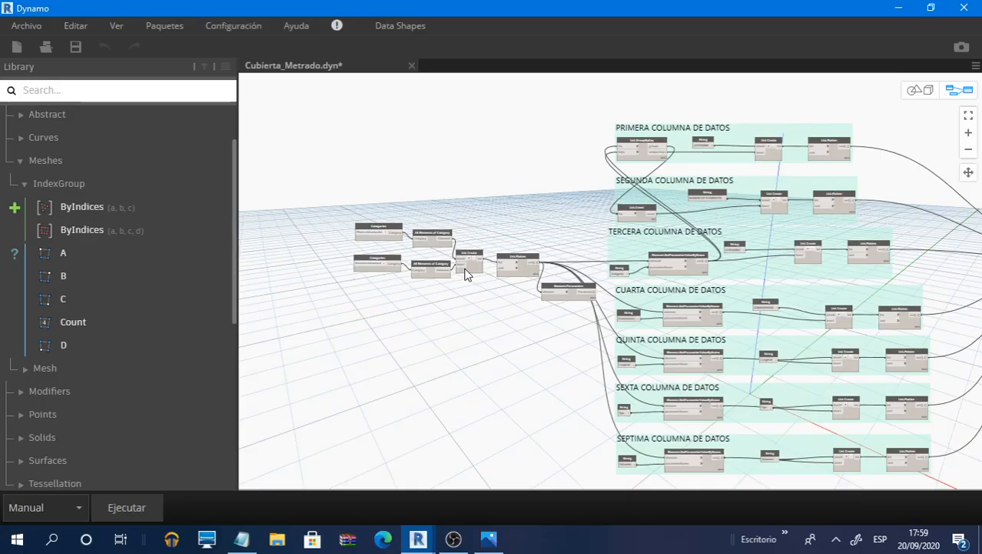
middle_click_drag(607, 221, 546, 241)
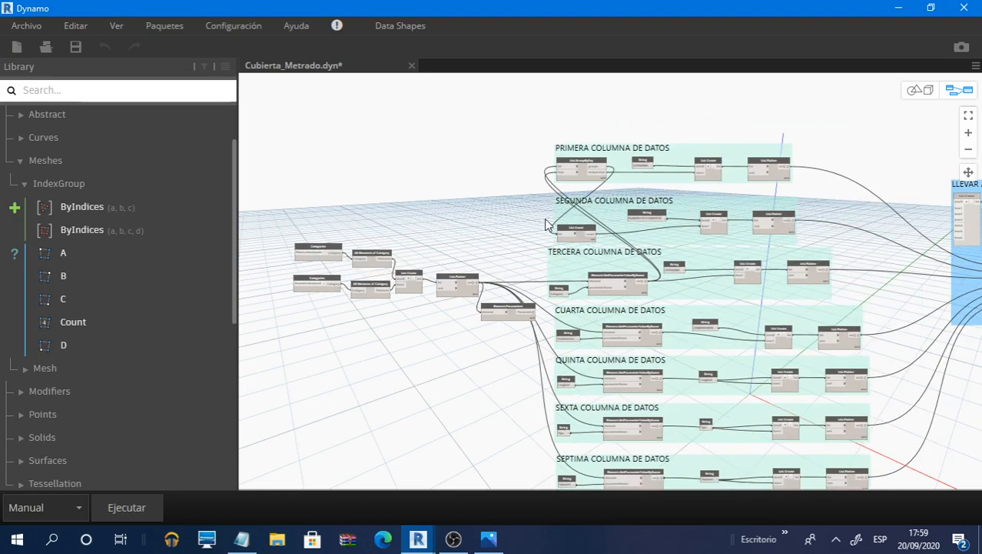
scroll(403, 182, "up", 5)
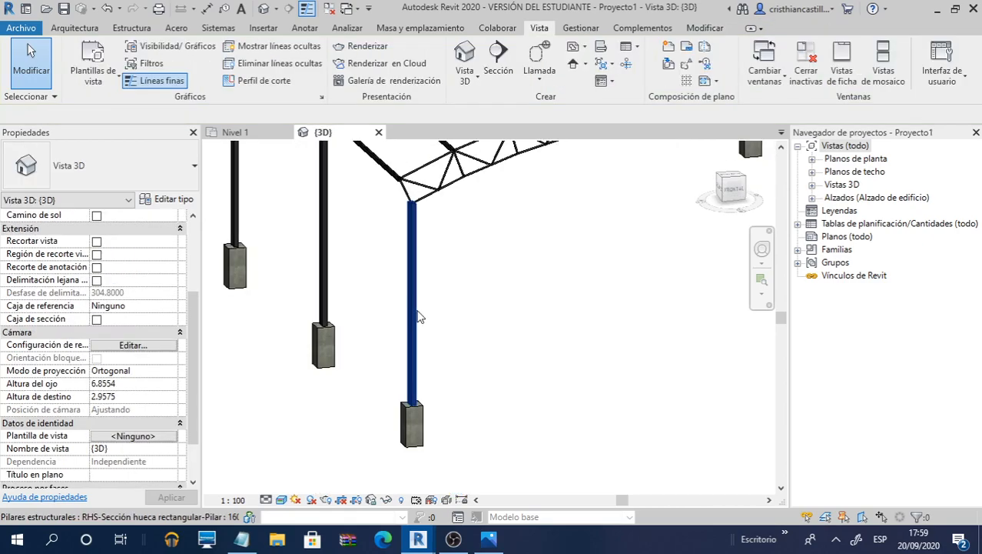
Change the Z justification of the C75X5.2 purlins in the 3D view so they sit on top of the truss chords
left_click(419, 316)
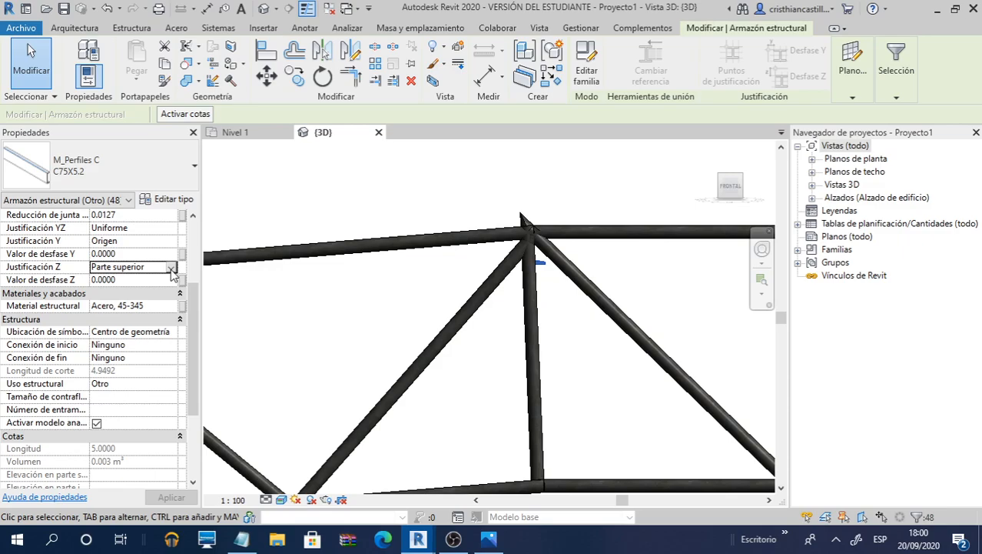
left_click(172, 269)
left_click(127, 308)
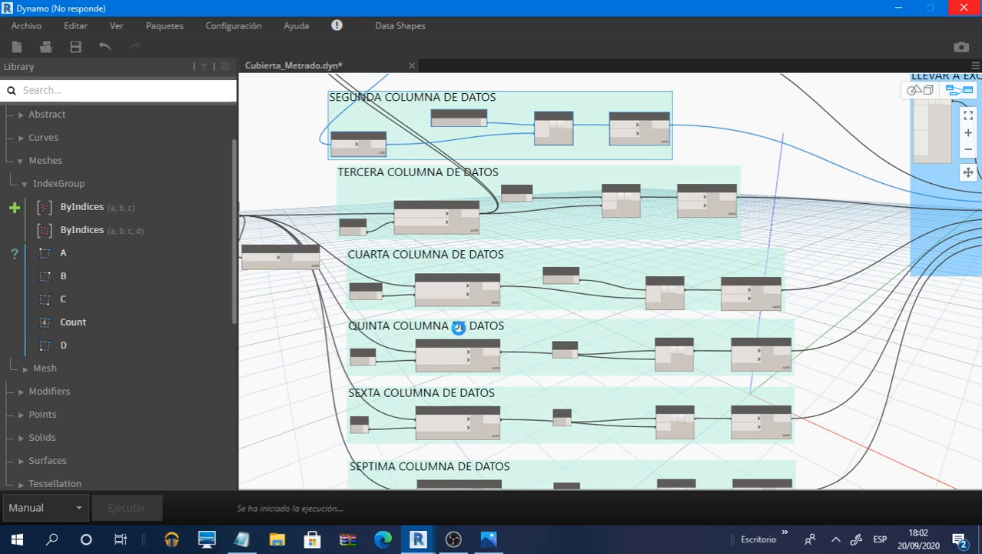
Switch from Dynamo to Sample.xlsx in Excel, widen the data columns to fit their contents, and minimize the workbook after checking the element counts
left_click(898, 8)
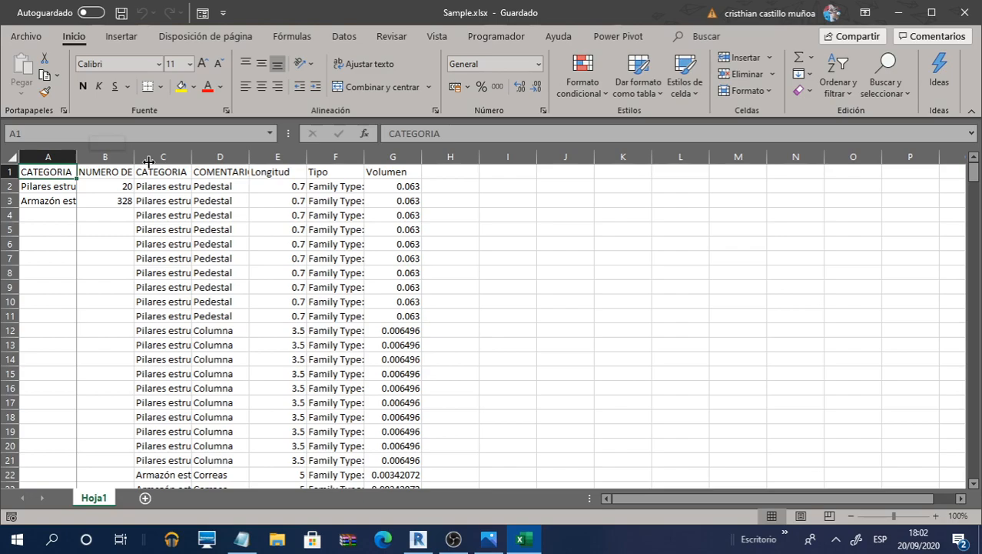
left_click_drag(148, 163, 151, 161)
left_click_drag(208, 159, 297, 157)
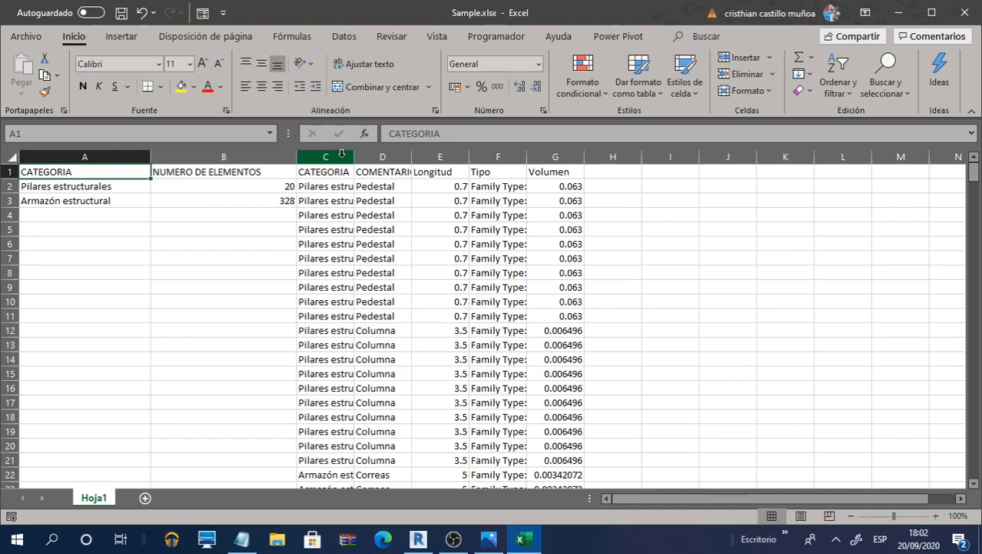
left_click(269, 198)
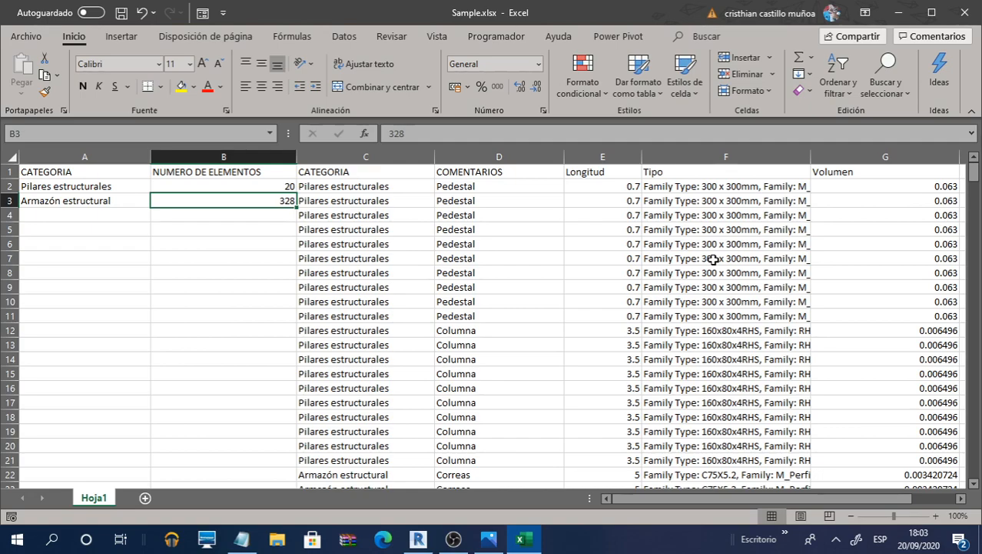
left_click(908, 11)
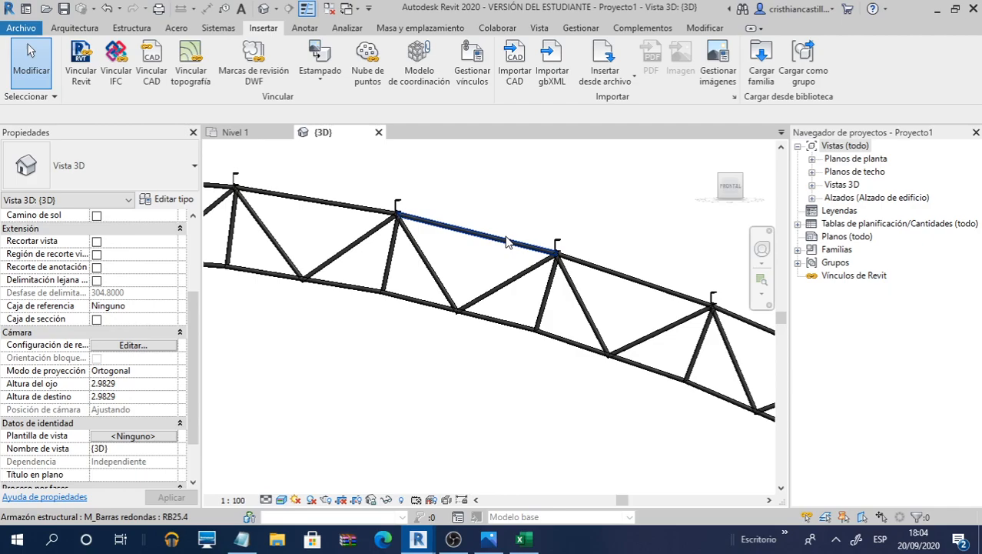
Inspect a round-bar truss member in the 3D view and reset the view's temporary hide/isolate to show the whole structure
left_click(507, 242)
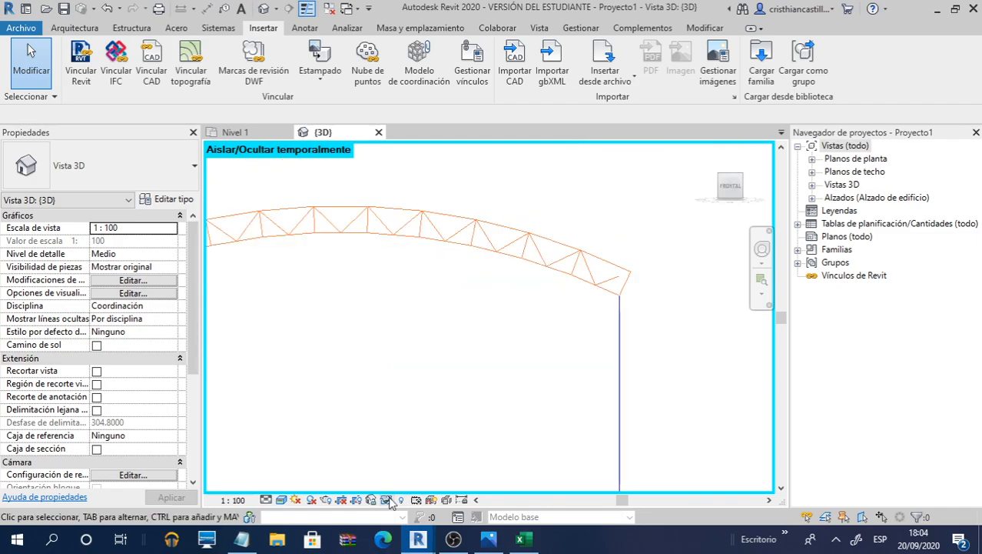
left_click(387, 500)
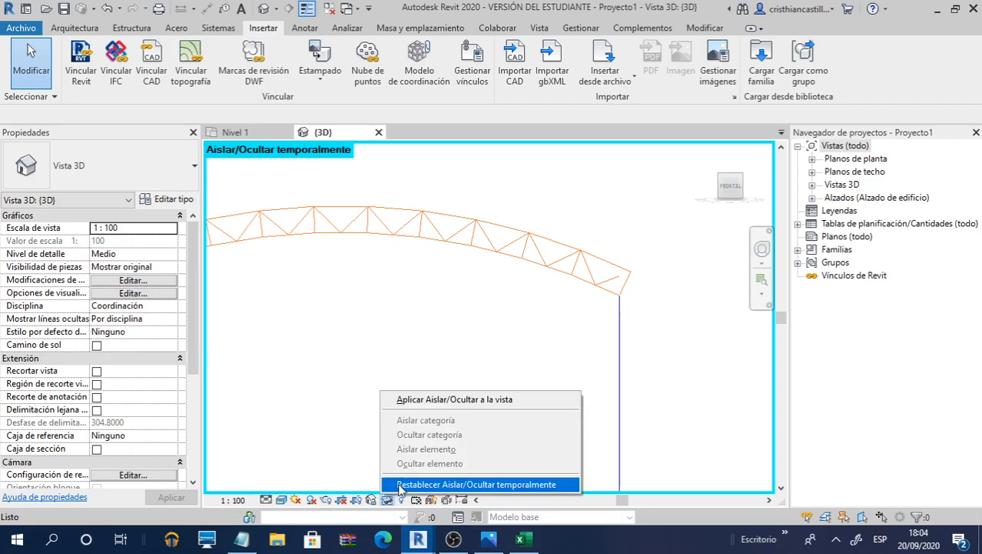
left_click(401, 484)
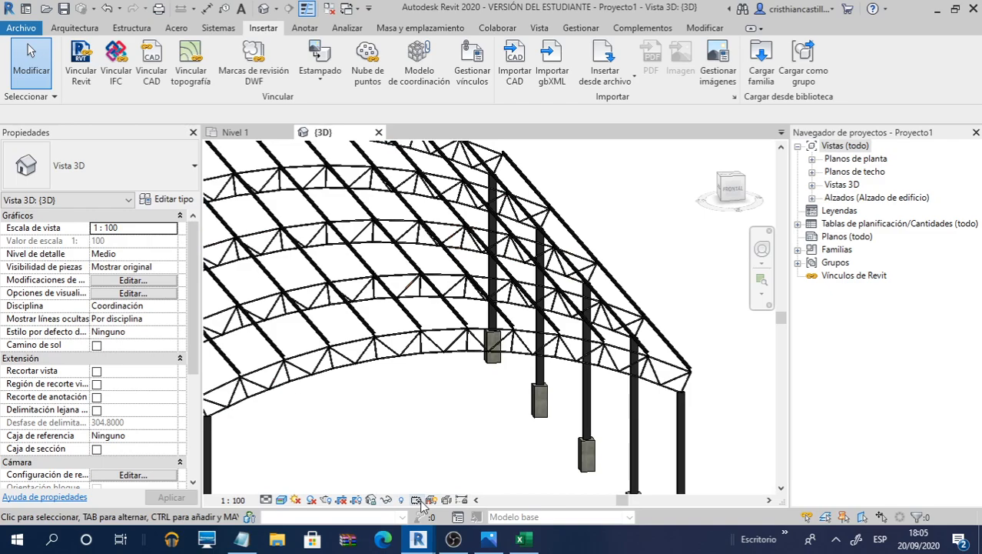
scroll(586, 327, "down", 1)
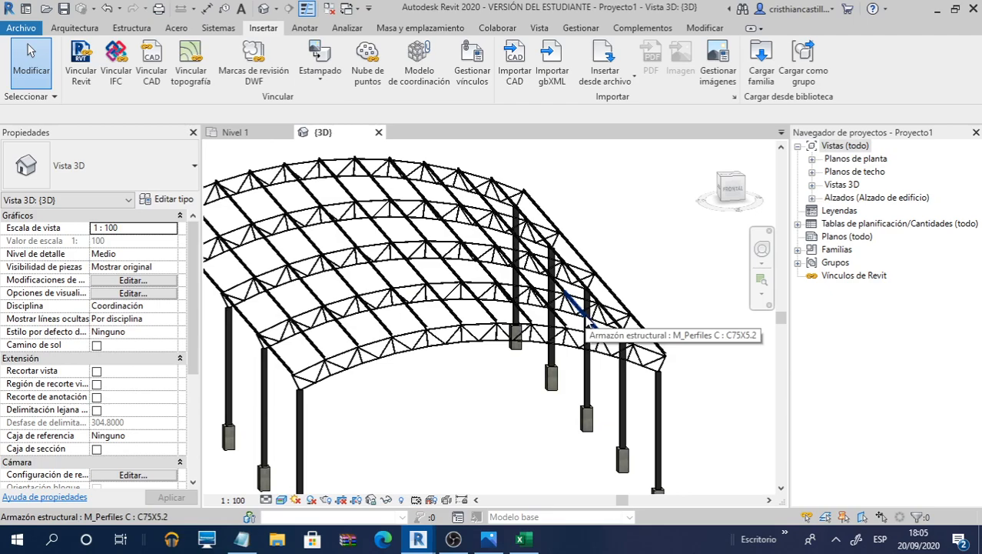